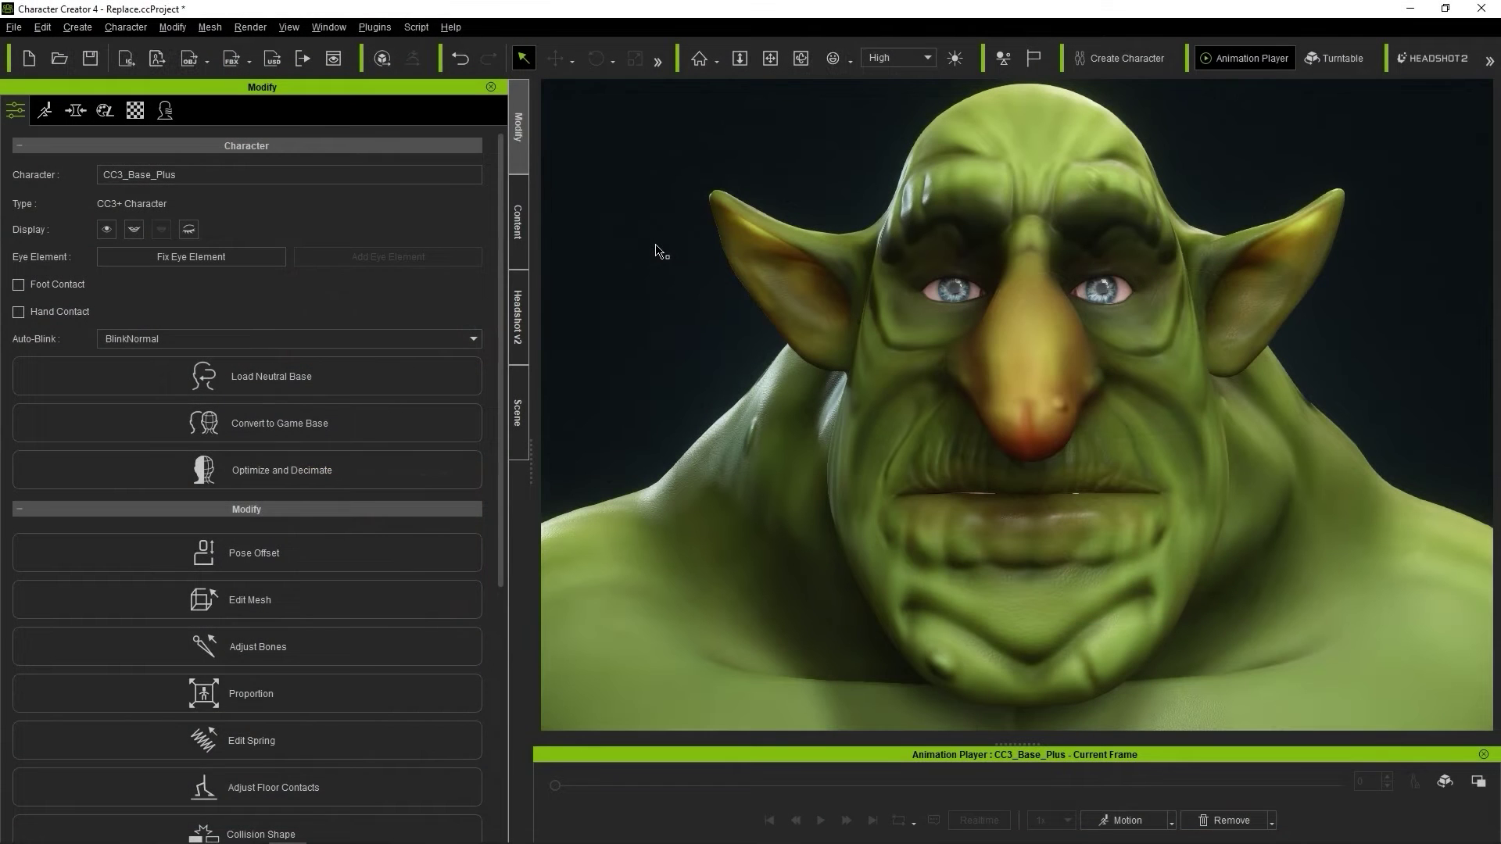
Test the character's facial rig in the facial editor by posing the jaw wide open and shifting the eyes' gaze
click(44, 110)
click(325, 278)
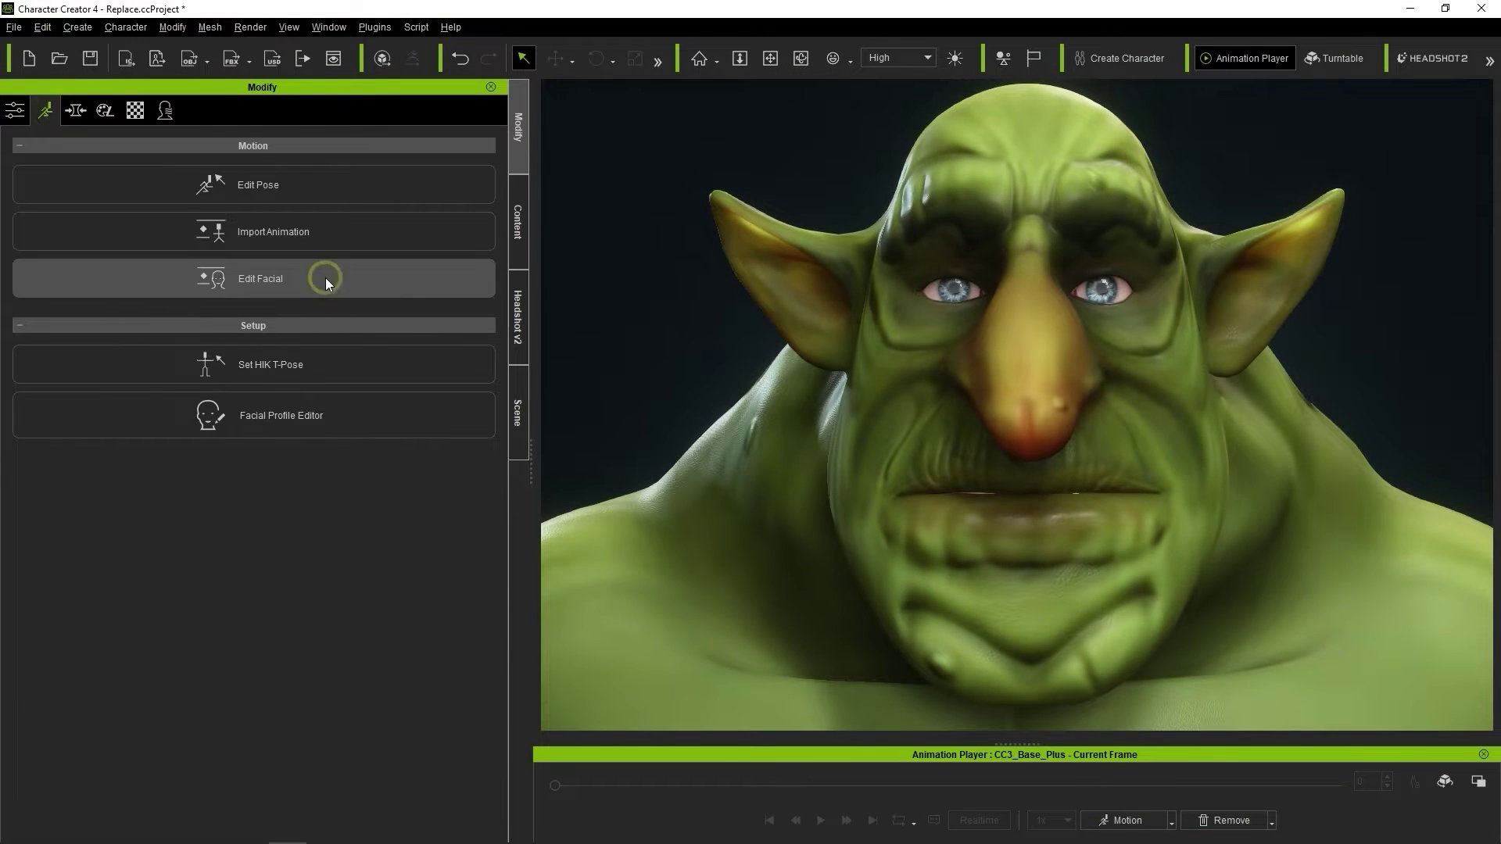
drag(494, 519, 627, 489)
click(613, 428)
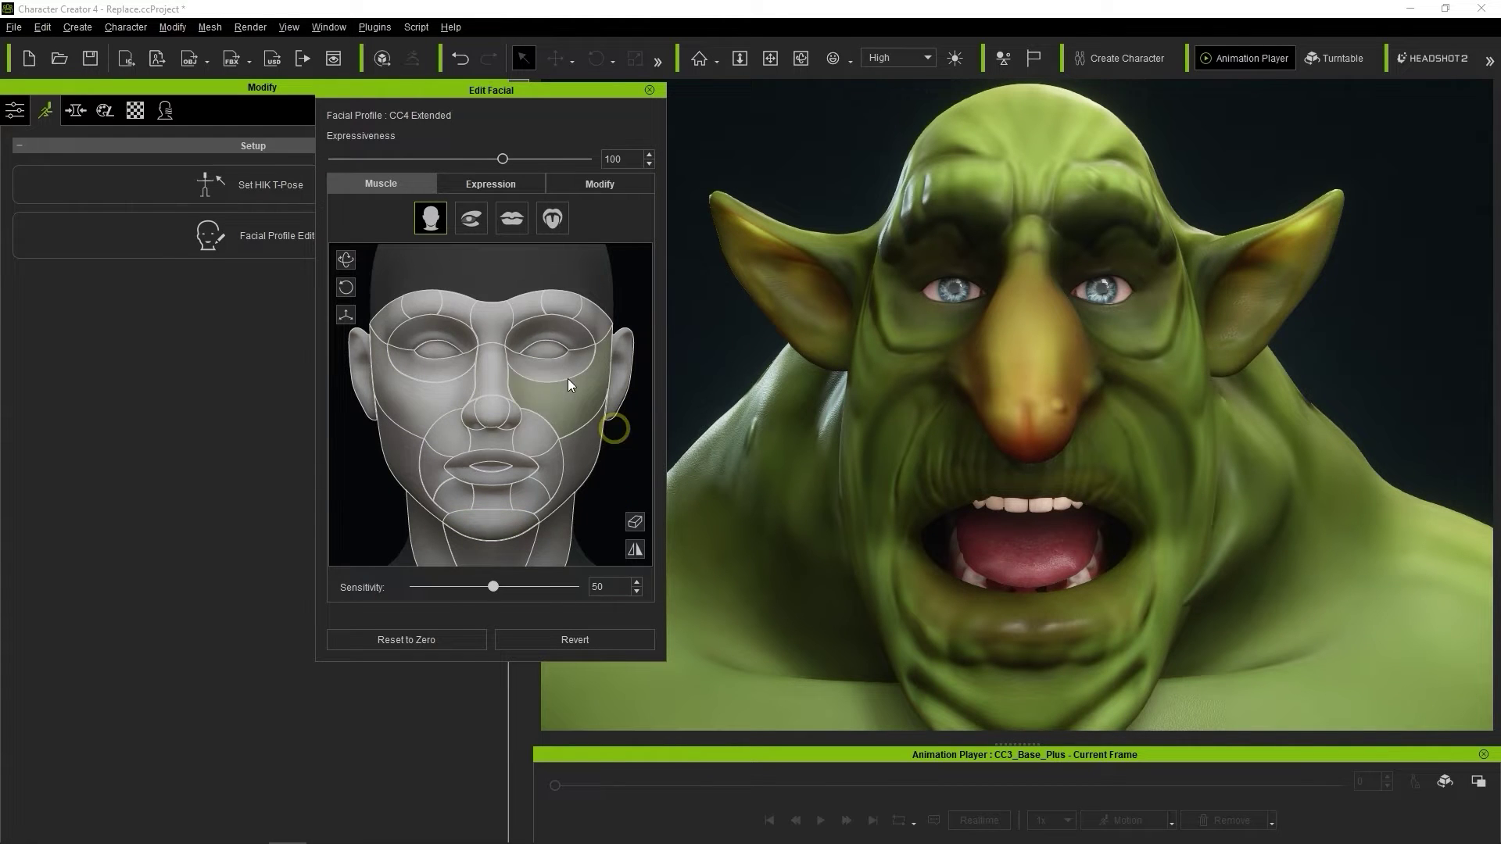
drag(431, 352, 635, 452)
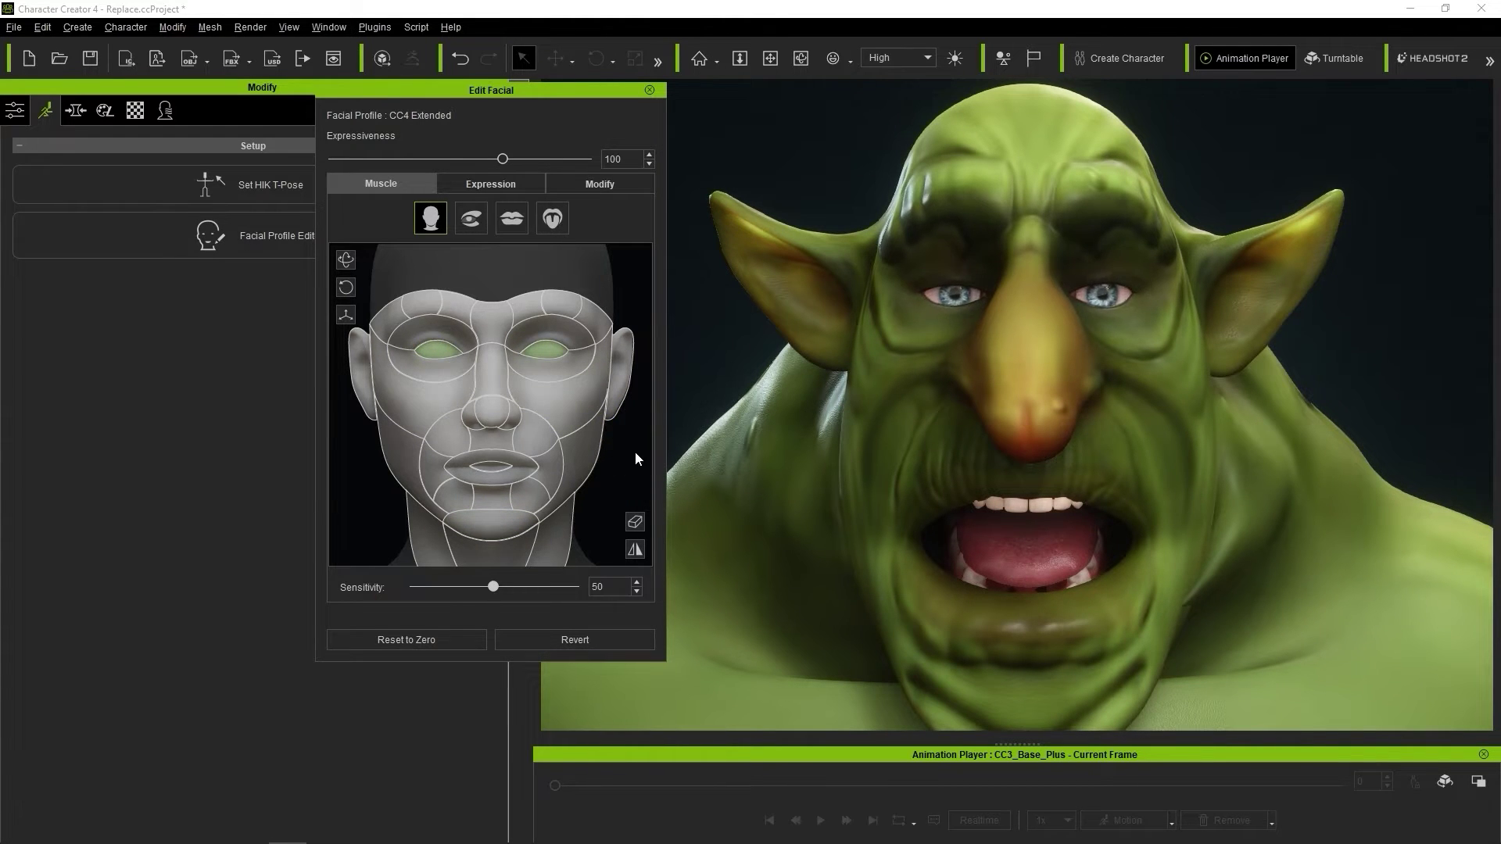
click(649, 90)
Isolate the eyeballs and teeth by hiding the character's tongue, body, eye occlusion and tearline meshes, and orbit to view them
click(517, 412)
click(46, 222)
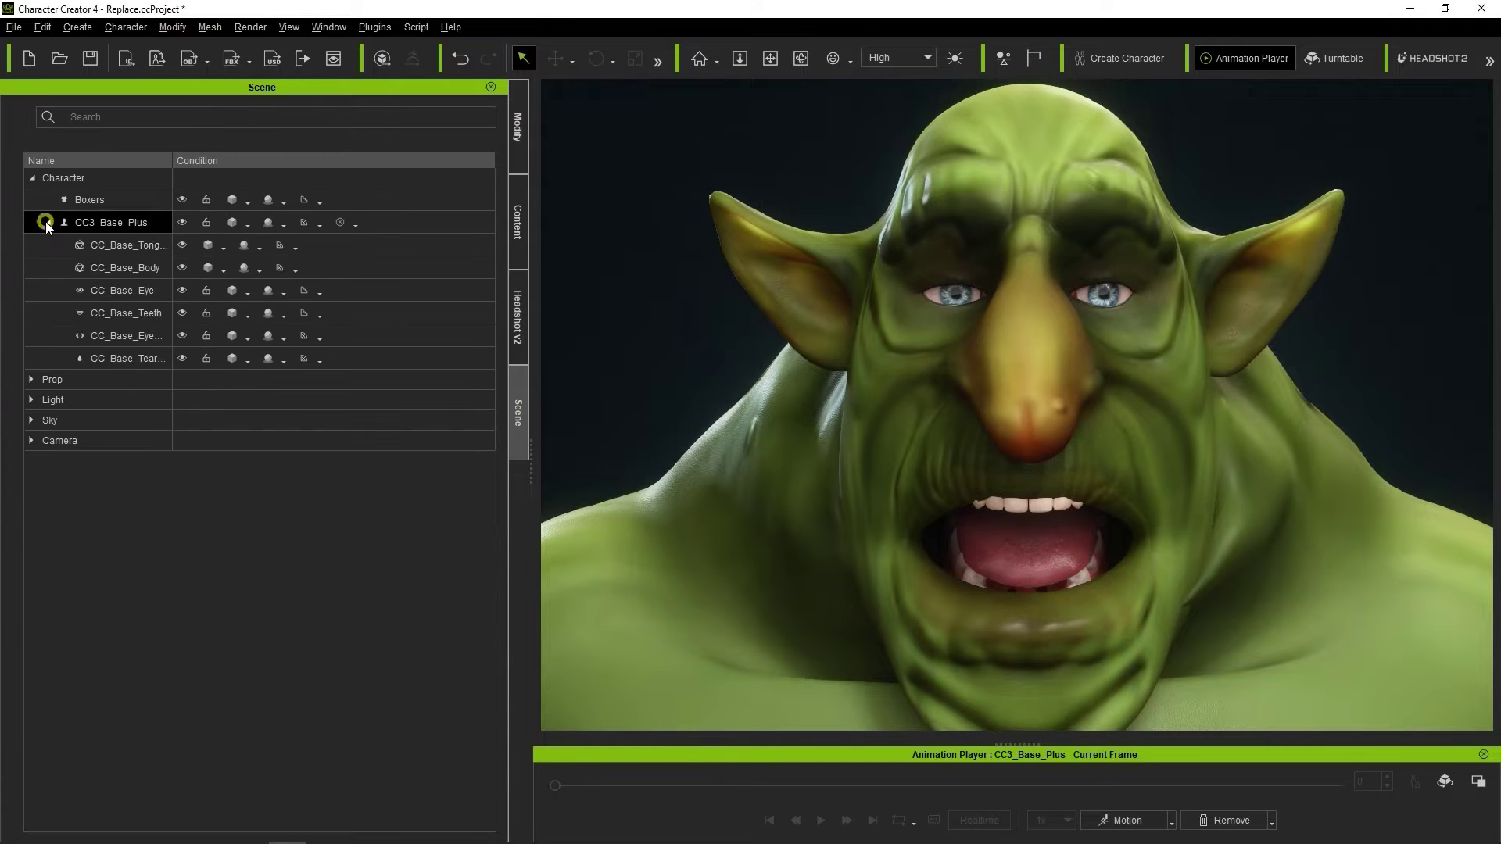
click(183, 243)
click(183, 267)
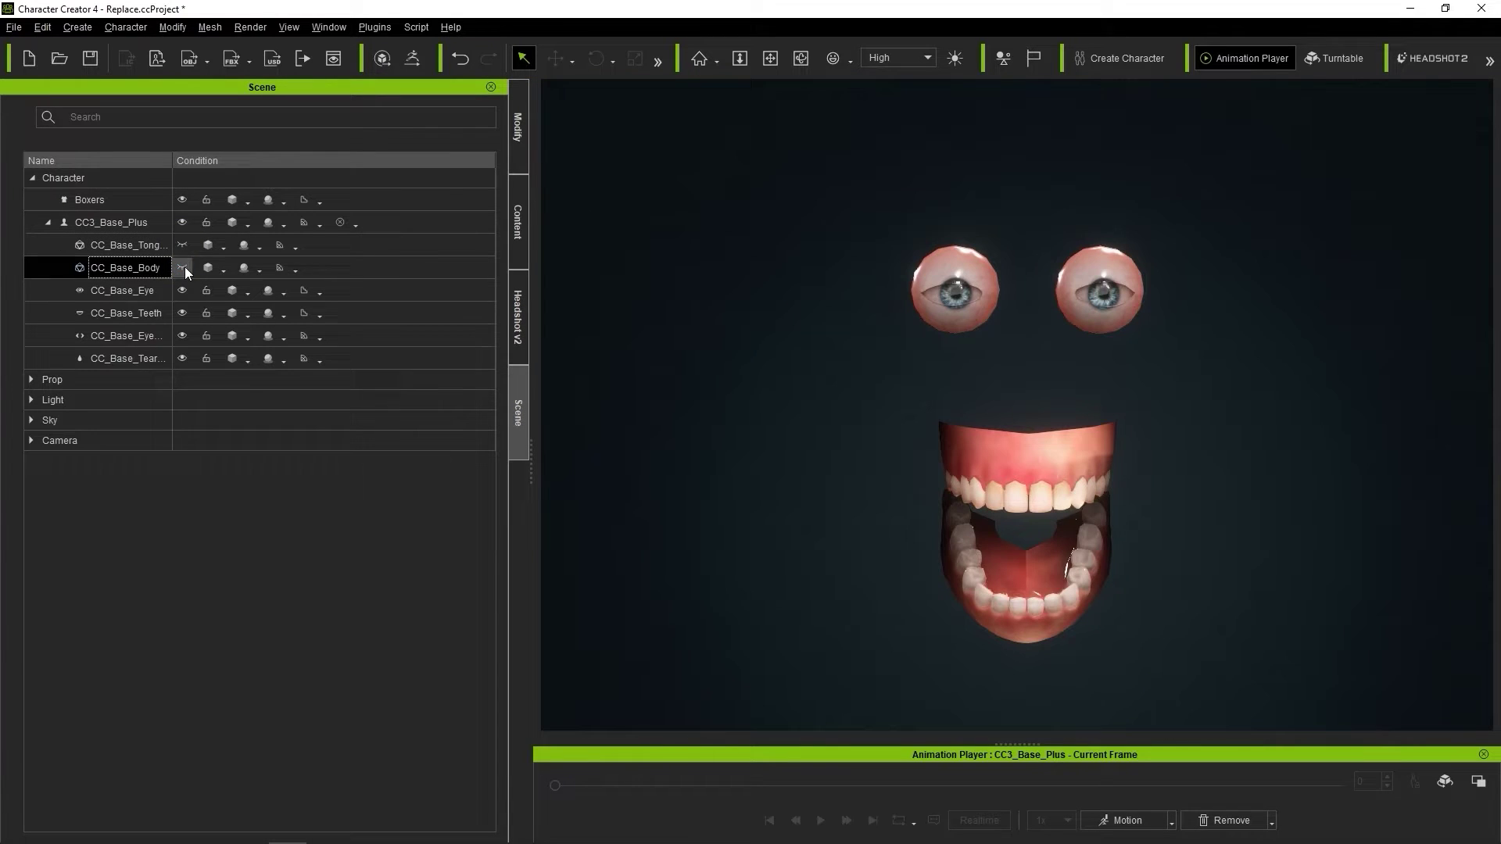
click(181, 358)
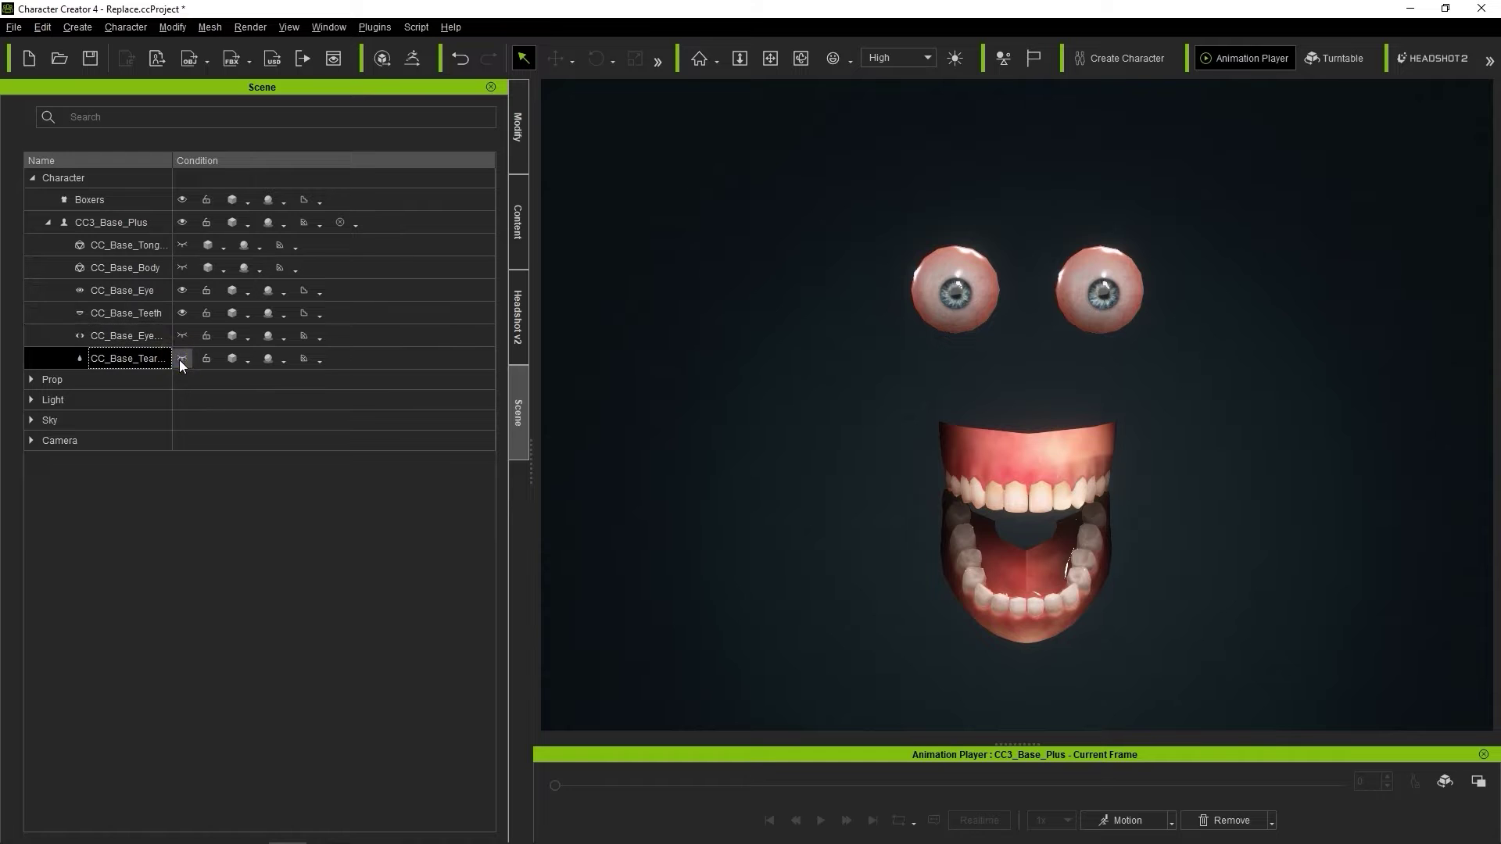
right_drag(1085, 353, 1364, 353)
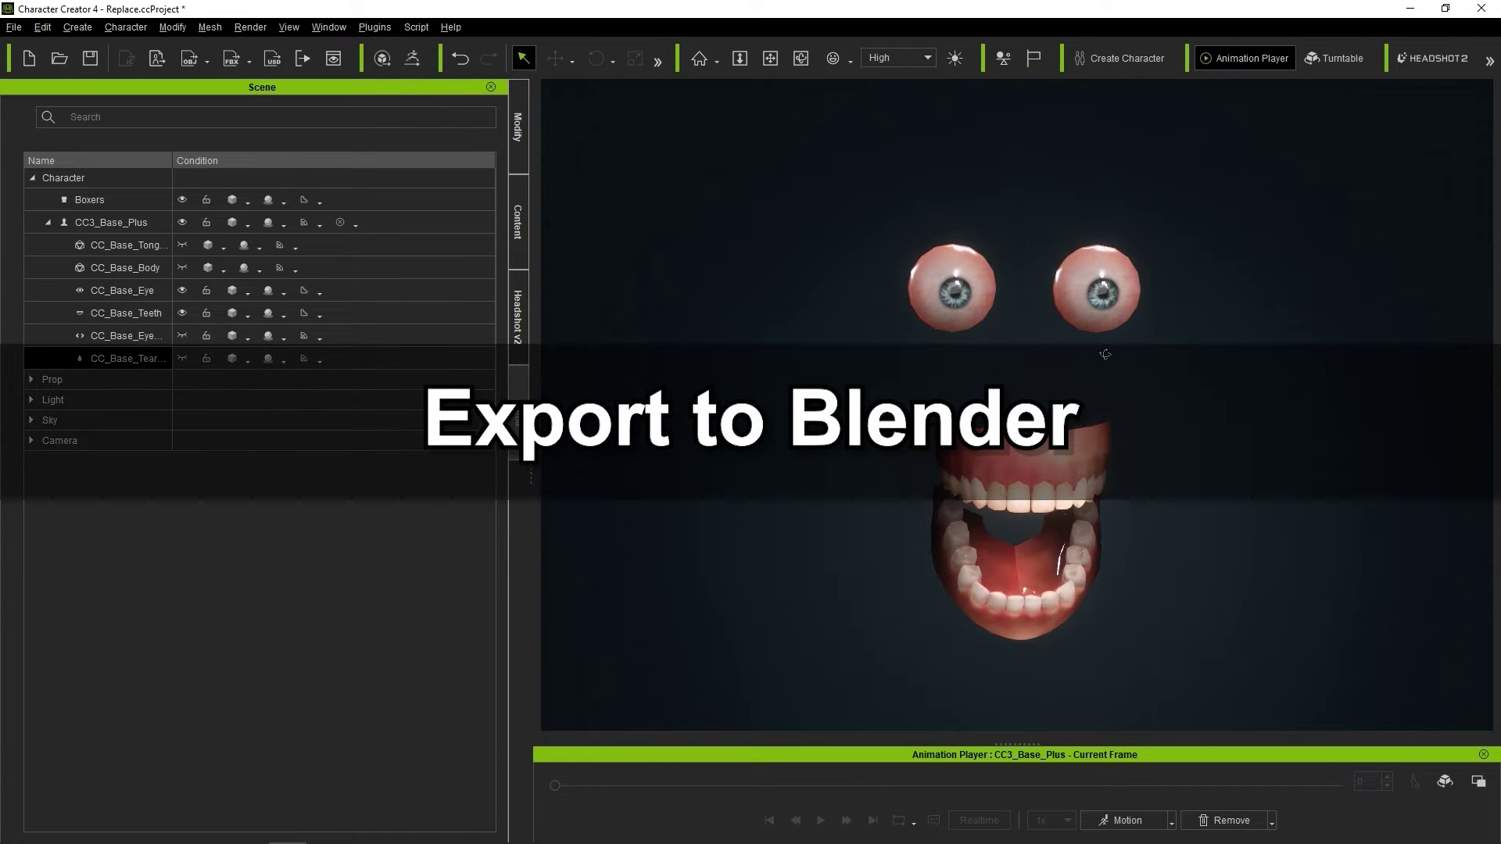
Make all hidden meshes of the CC3_Base_Plus character visible again
click(134, 247)
click(181, 223)
click(182, 223)
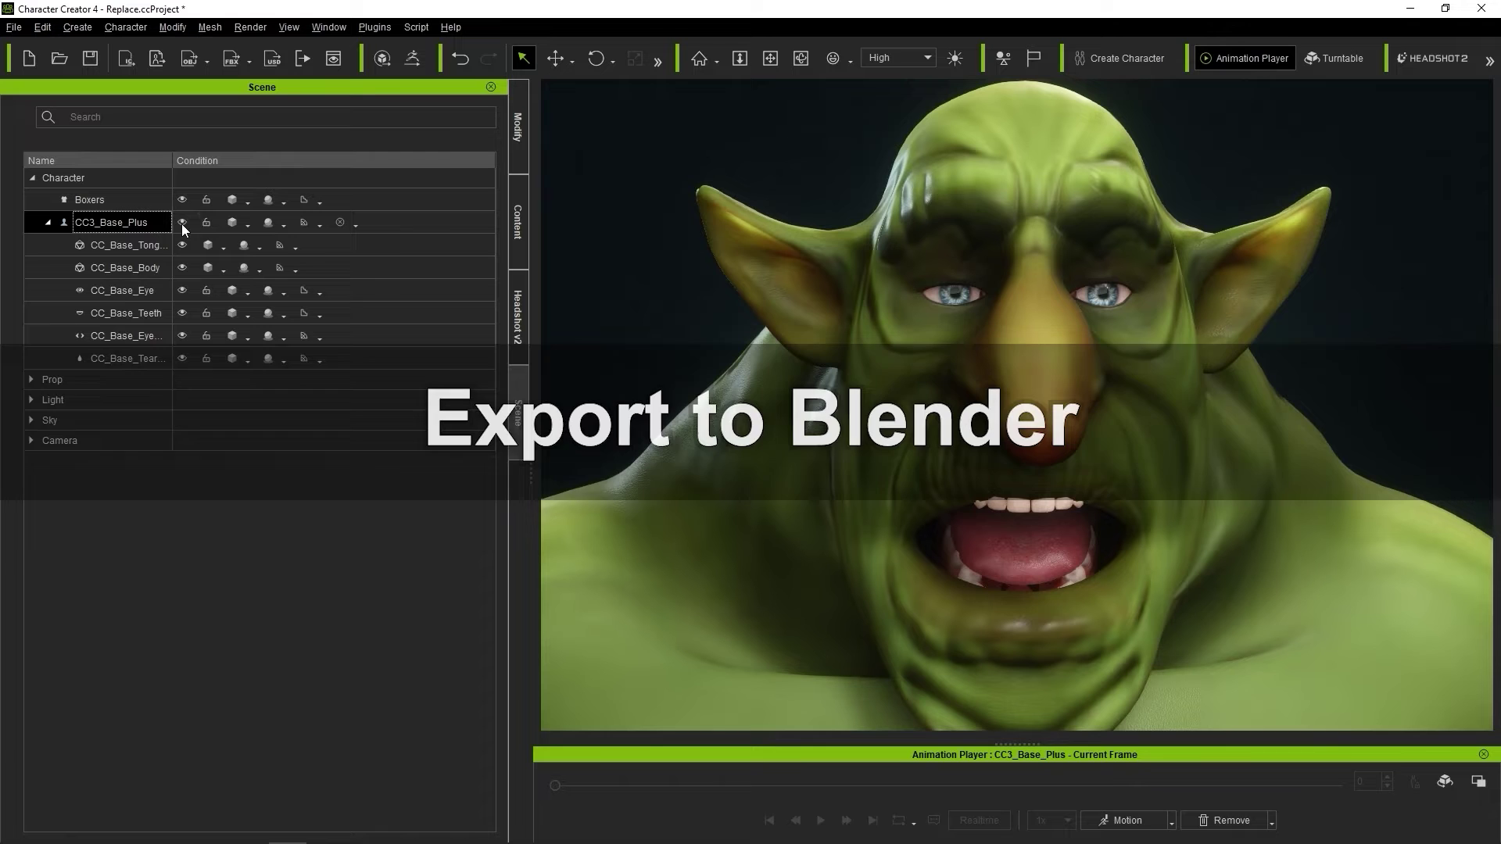
Clear the facial animation from the character to restore its neutral expression
click(1262, 818)
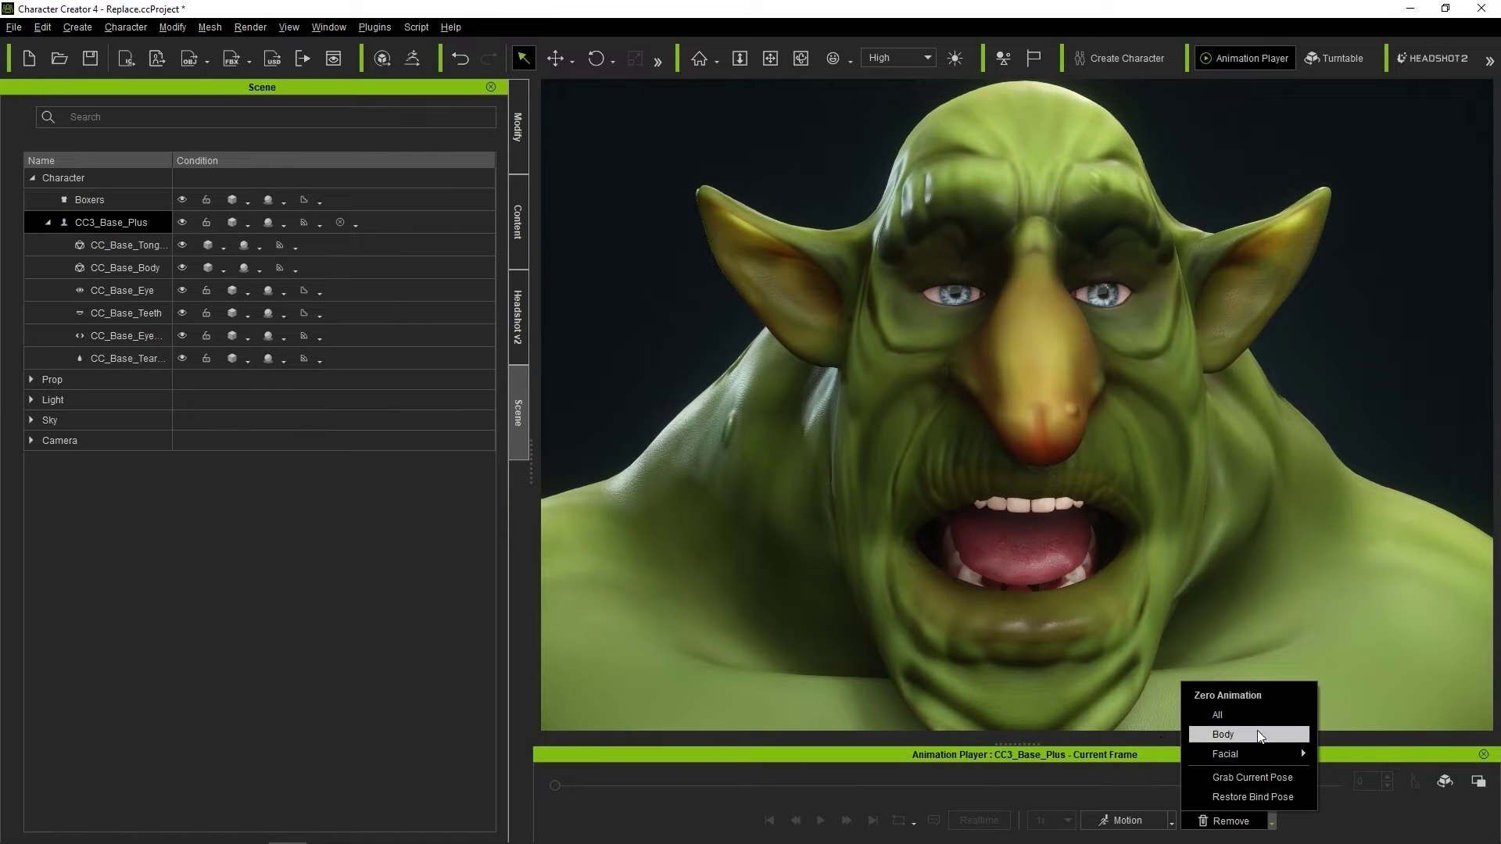
mouse_move(1282, 750)
click(1369, 751)
scroll(976, 555, down, 9)
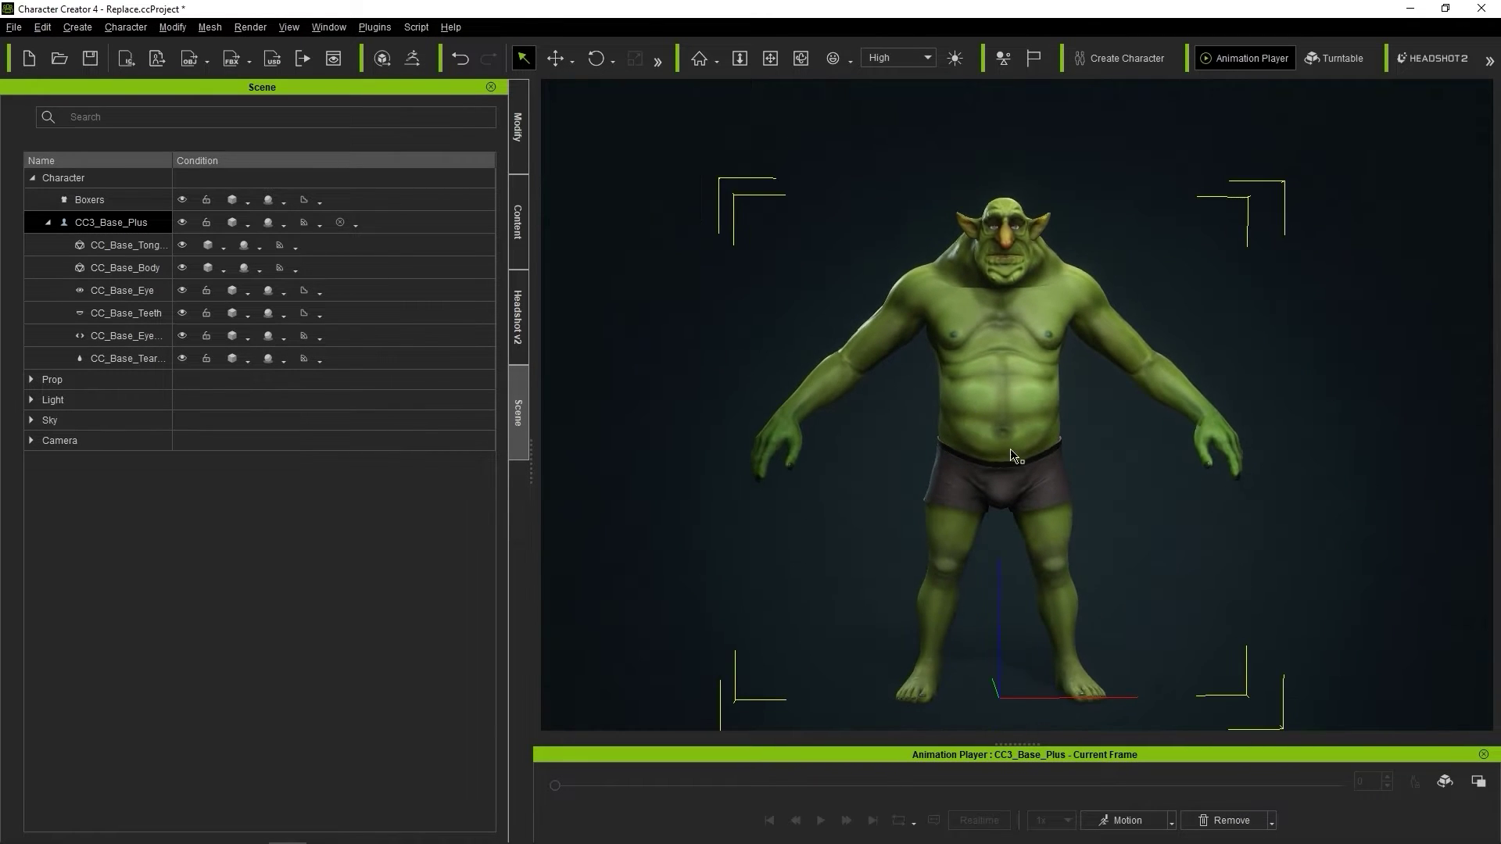
Export the CC3_Base_Plus character to Blender as Mesh Only with its facial expression profile, saved as Troll.fbx in the BlenderPipeline folder
click(687, 350)
click(117, 222)
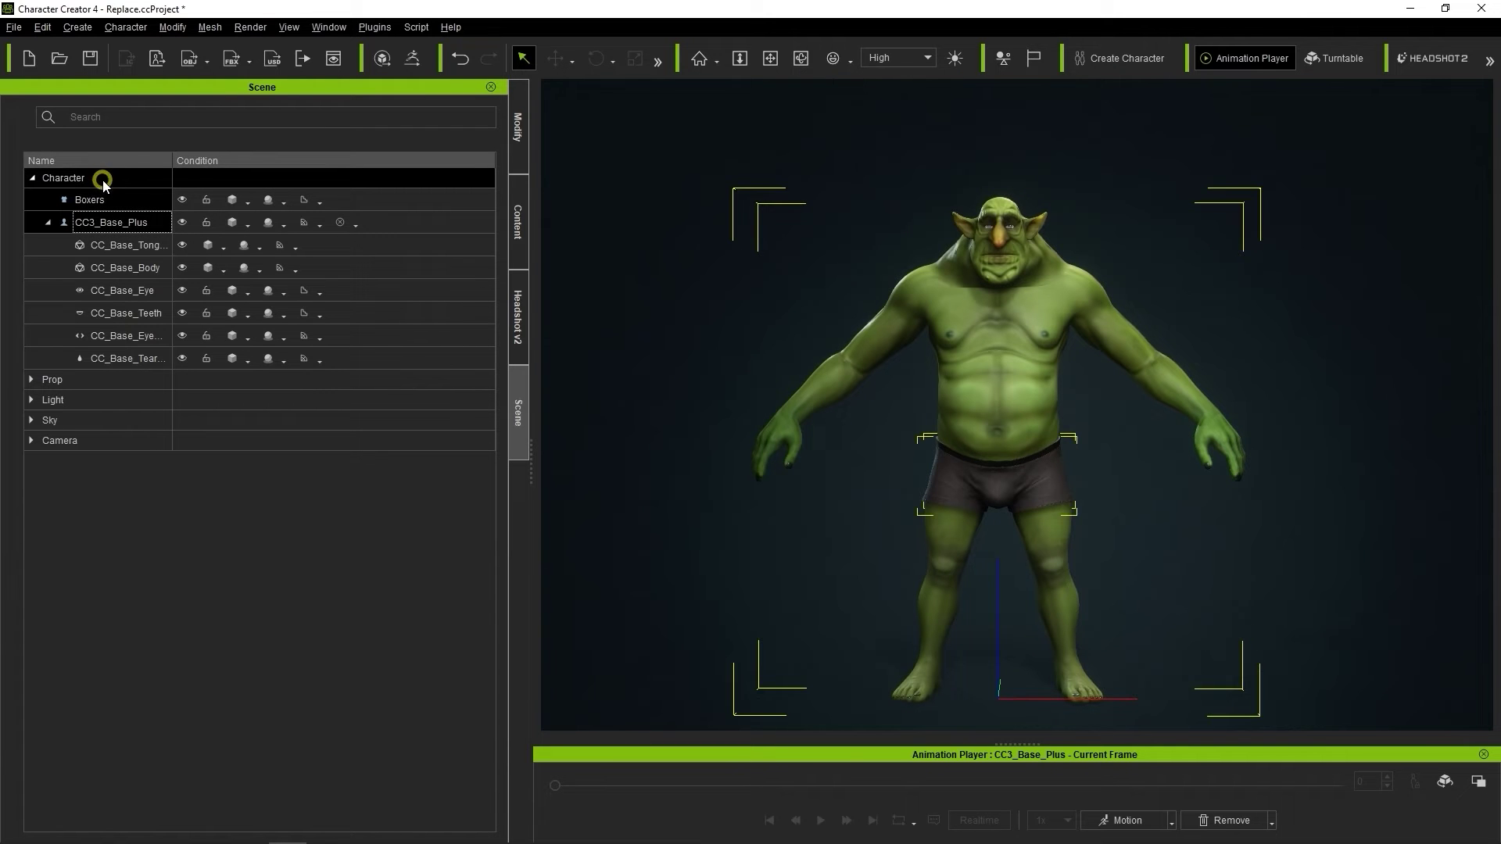
click(372, 28)
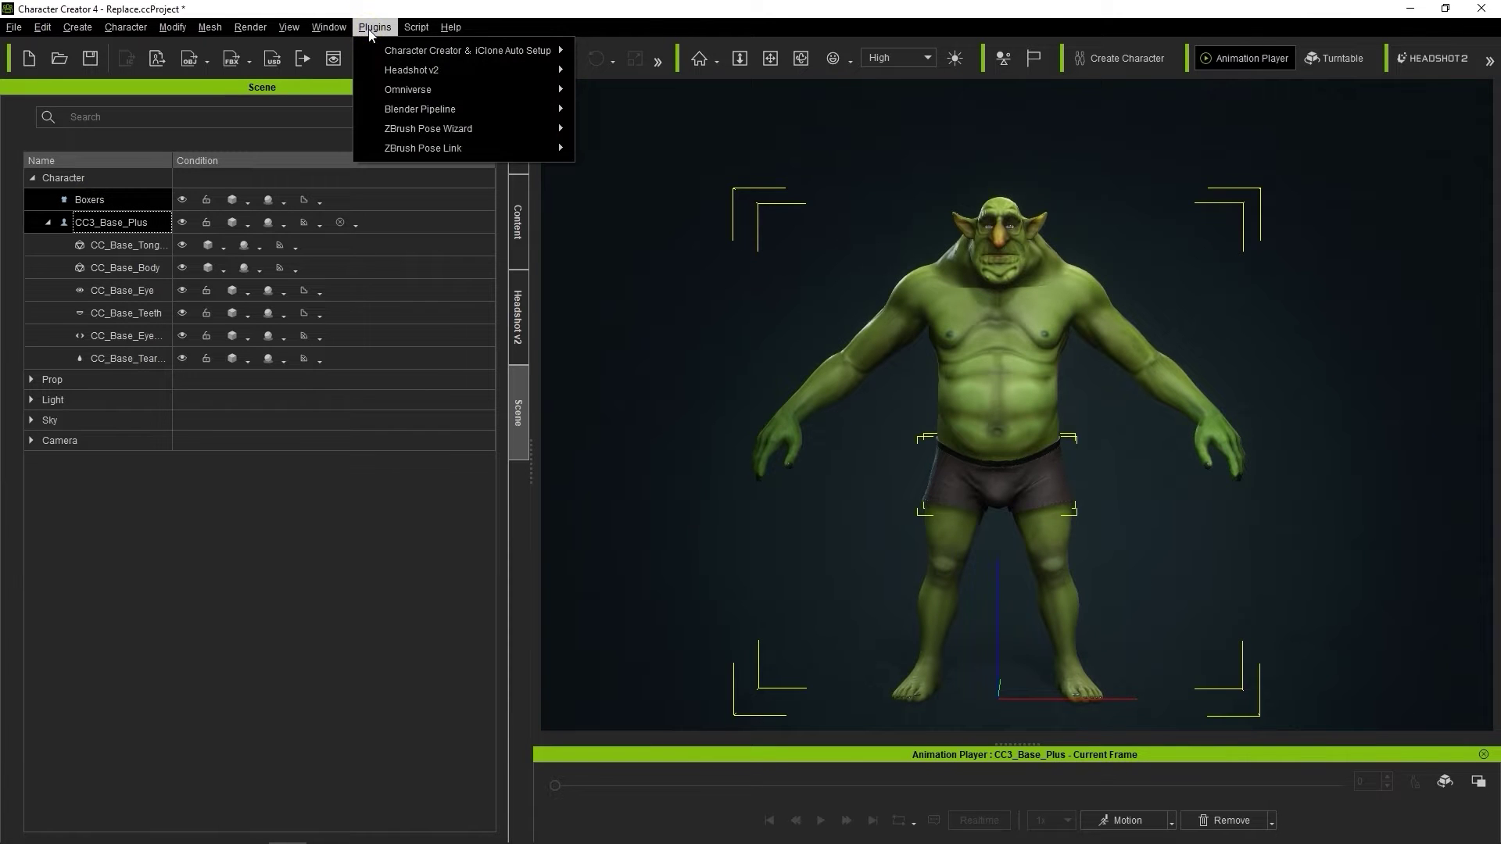
mouse_move(386, 116)
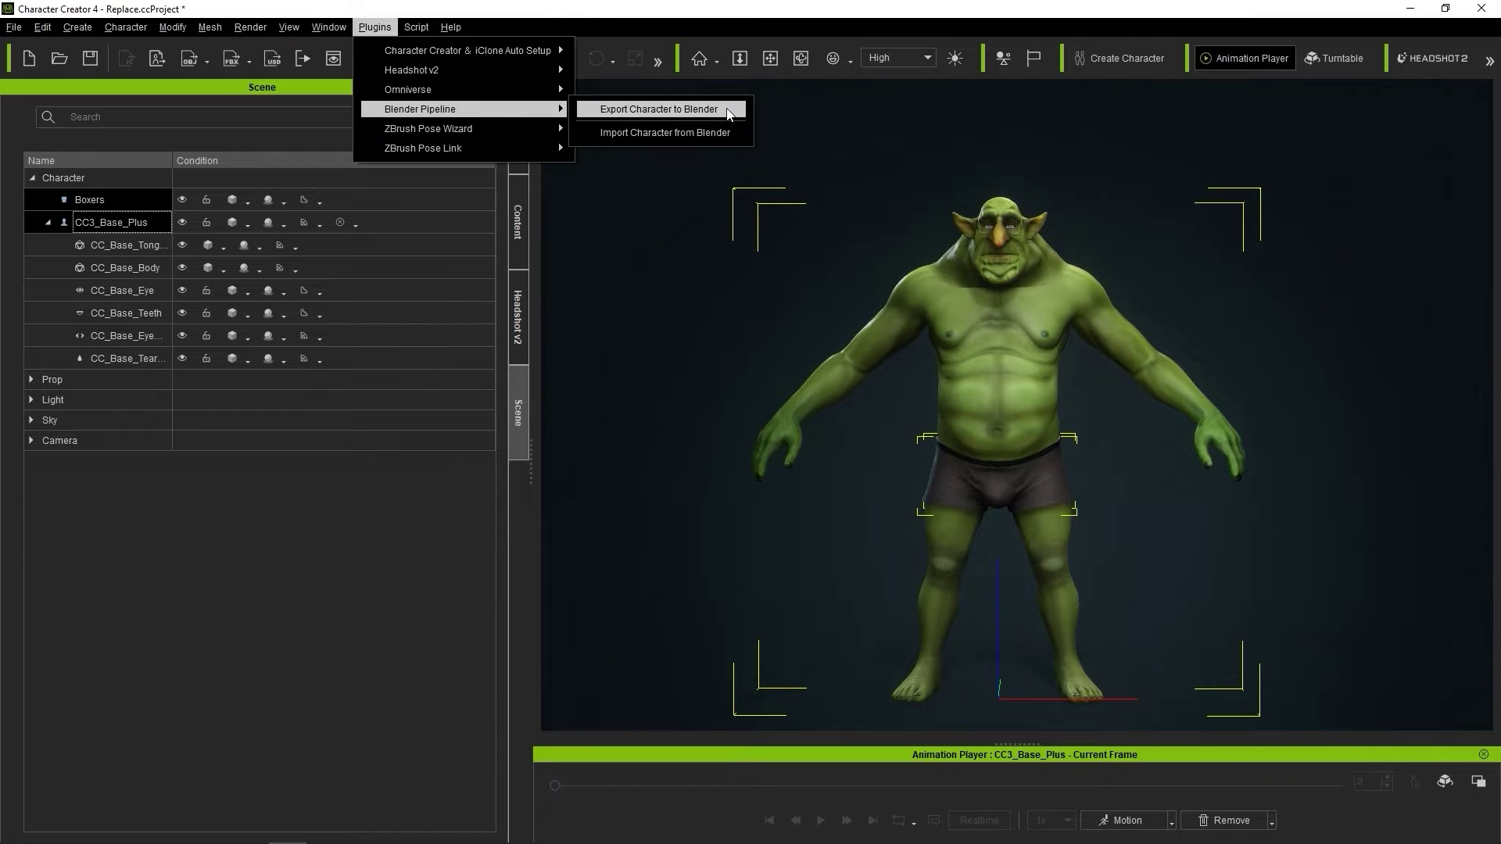
click(659, 109)
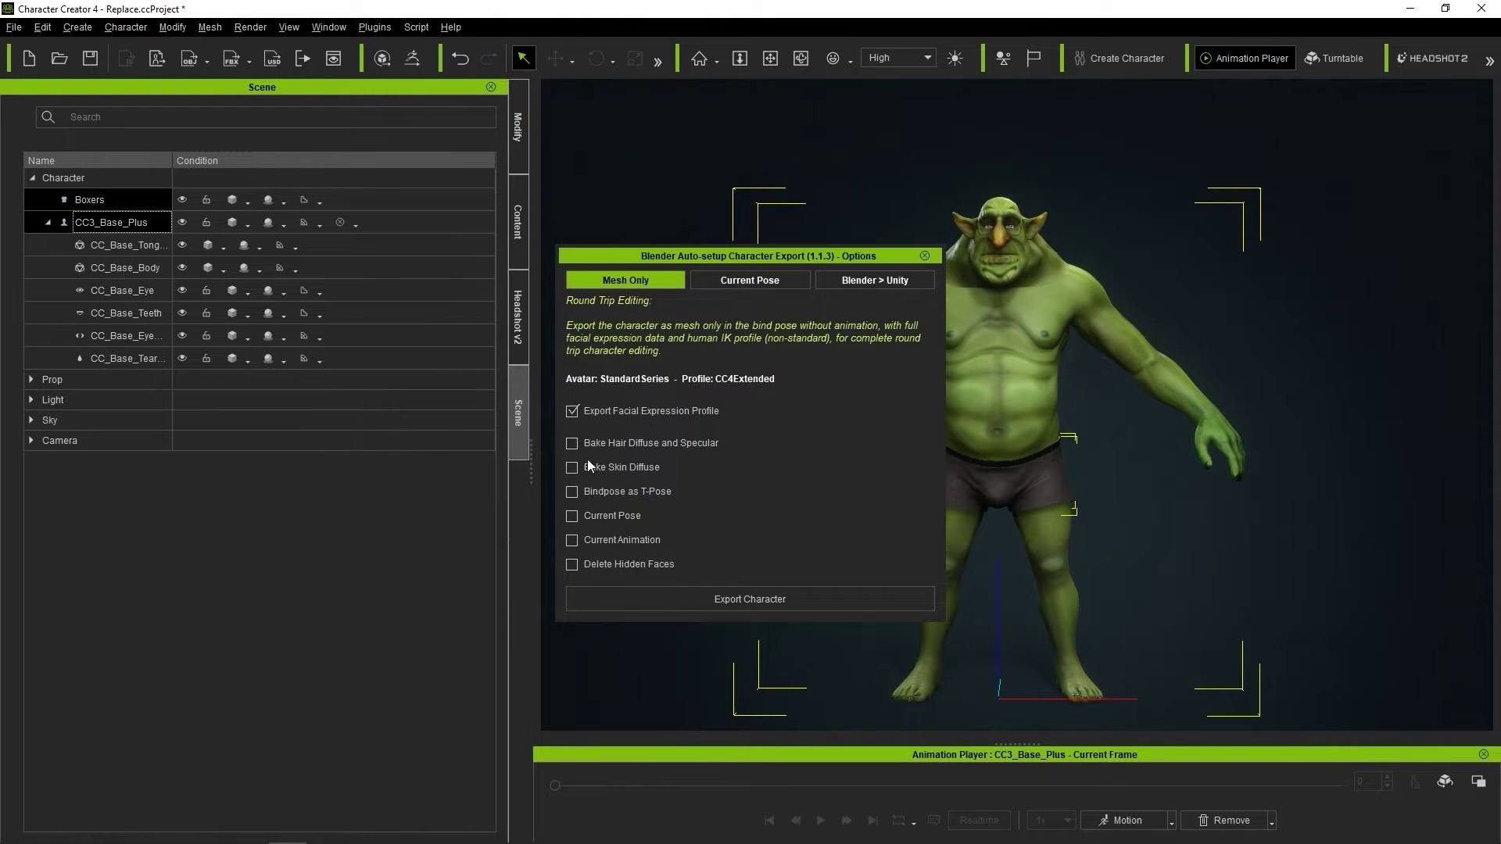
click(752, 604)
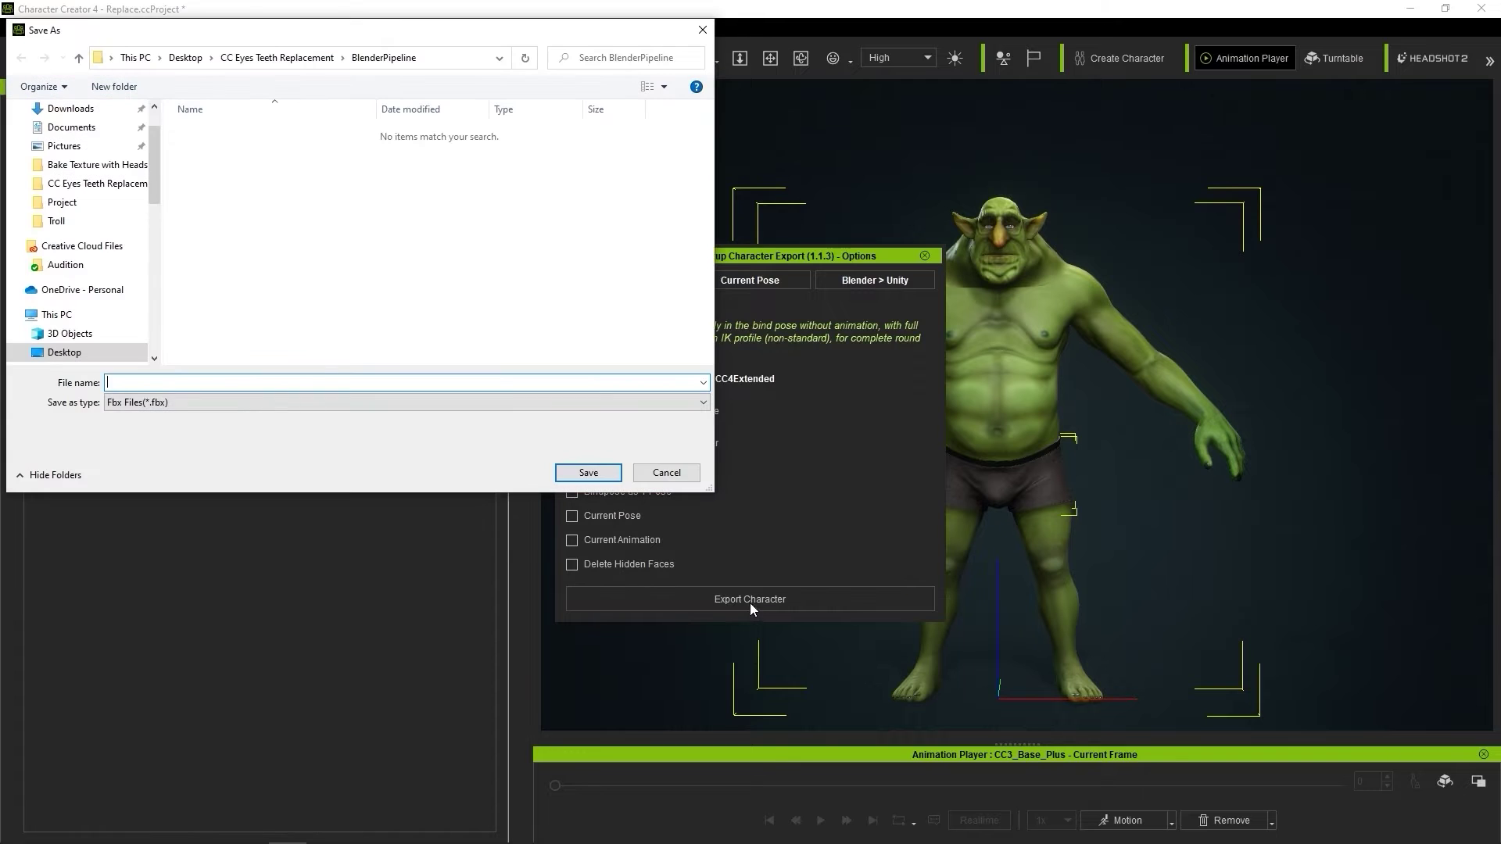
click(566, 473)
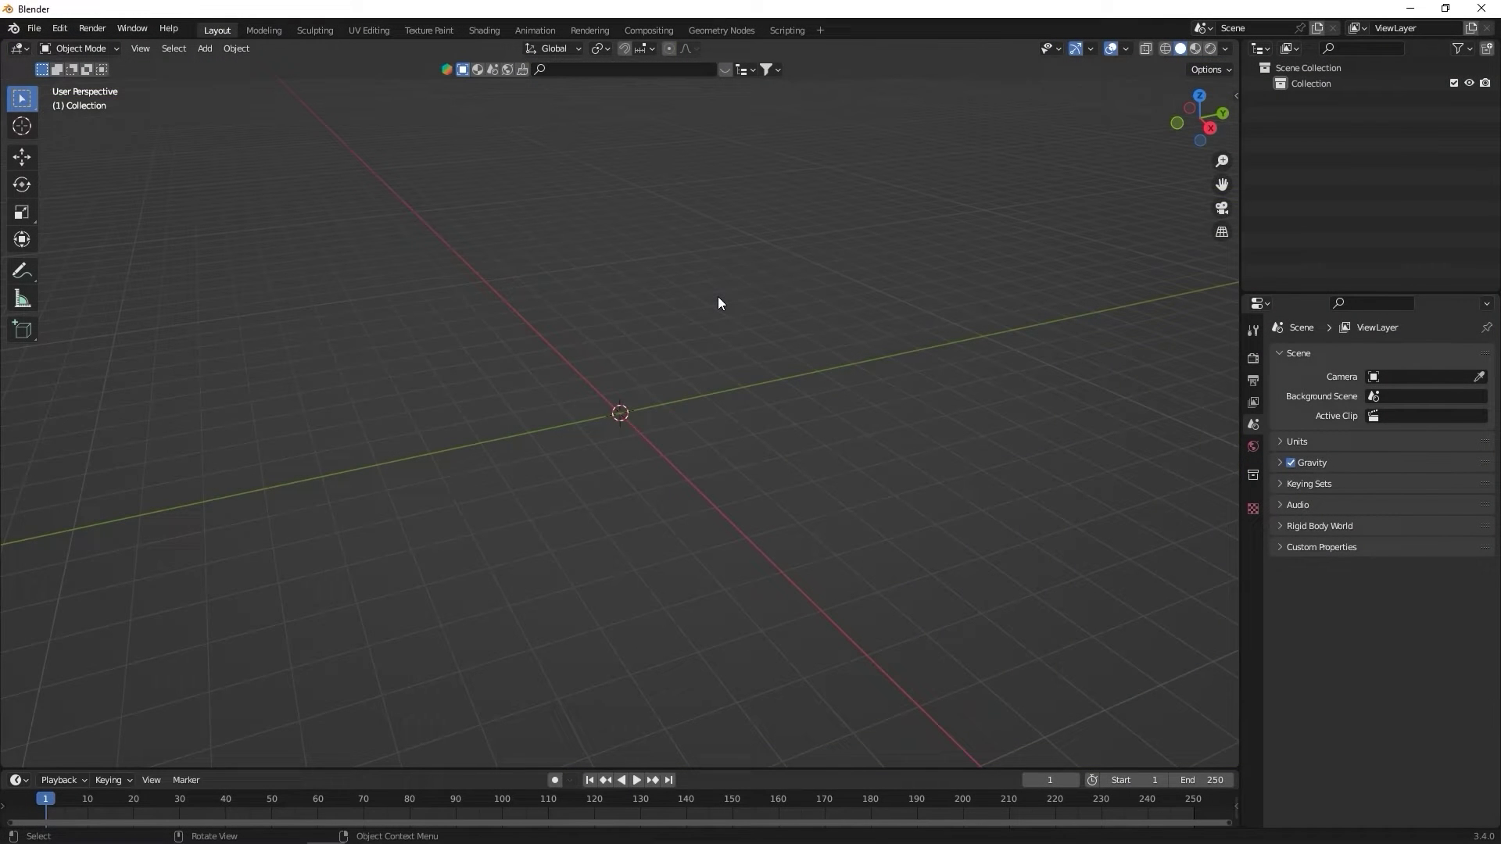
In Blender, import the character Troll.fbx from the BlenderPipeline folder with the CC/iC Pipeline add-on
key(n)
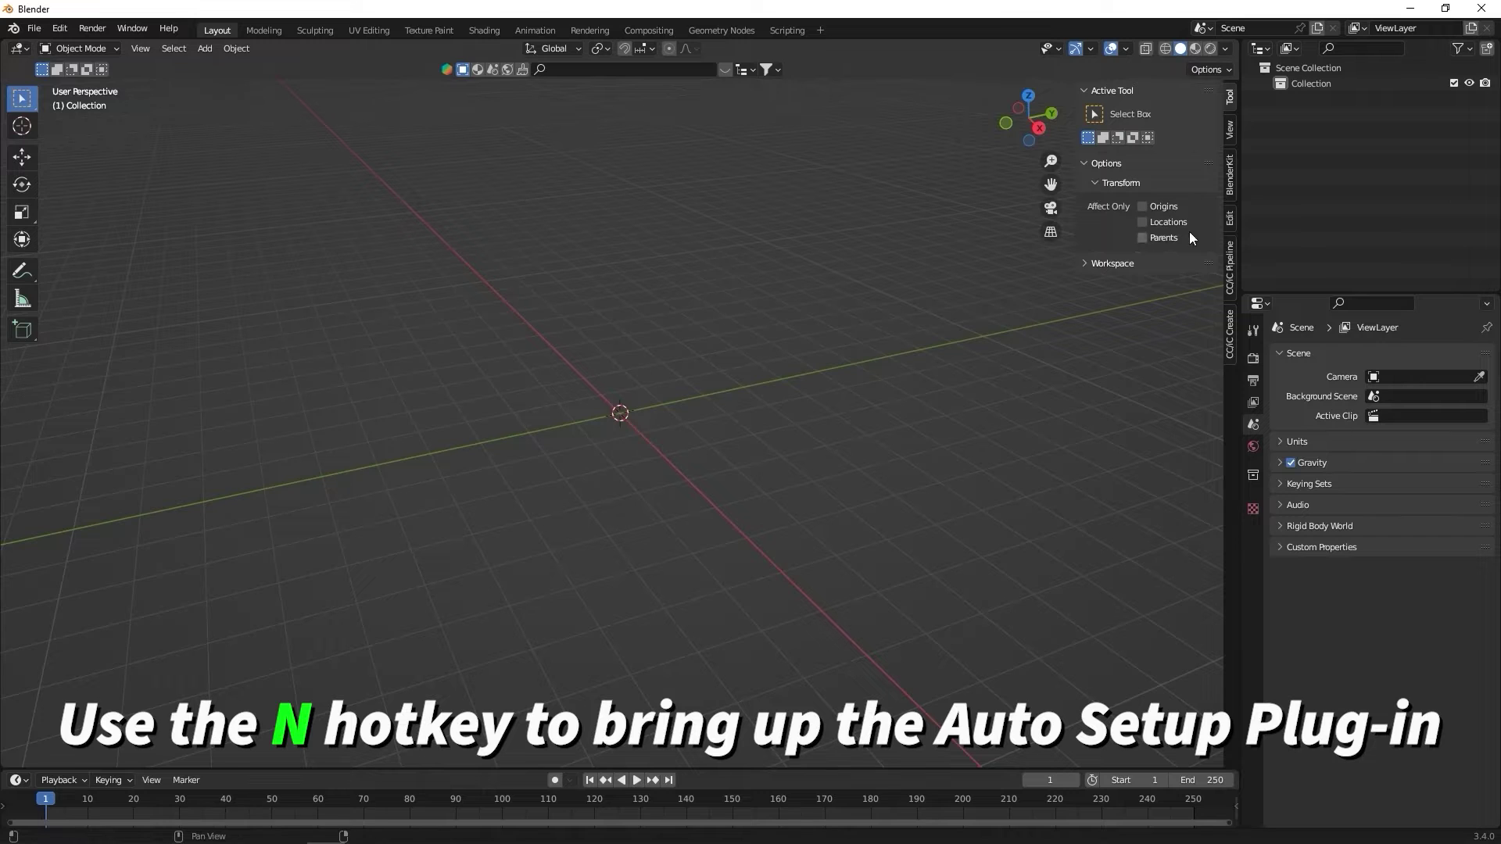
click(1230, 258)
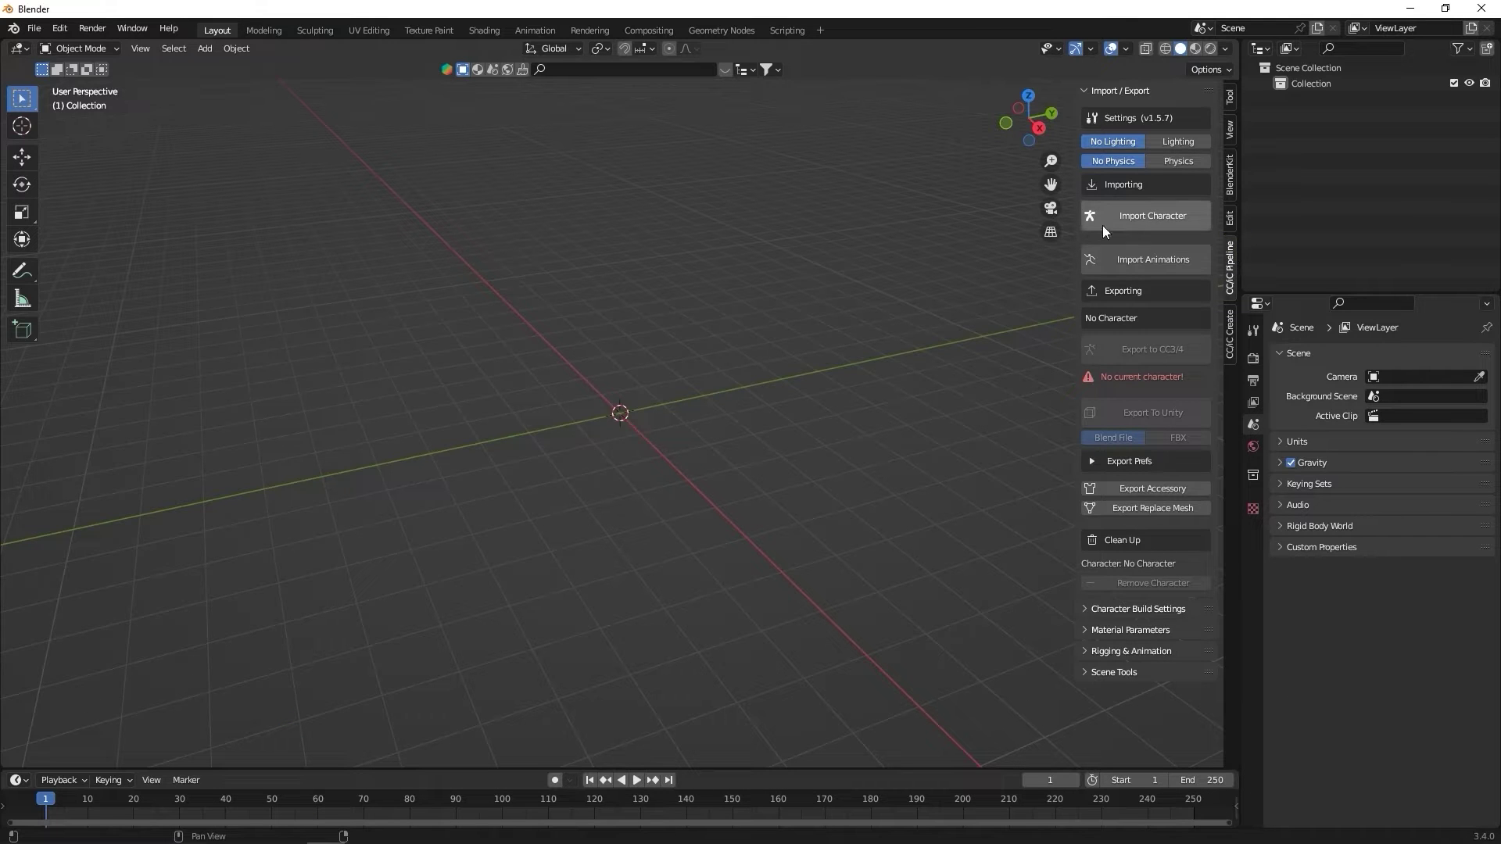
click(1180, 224)
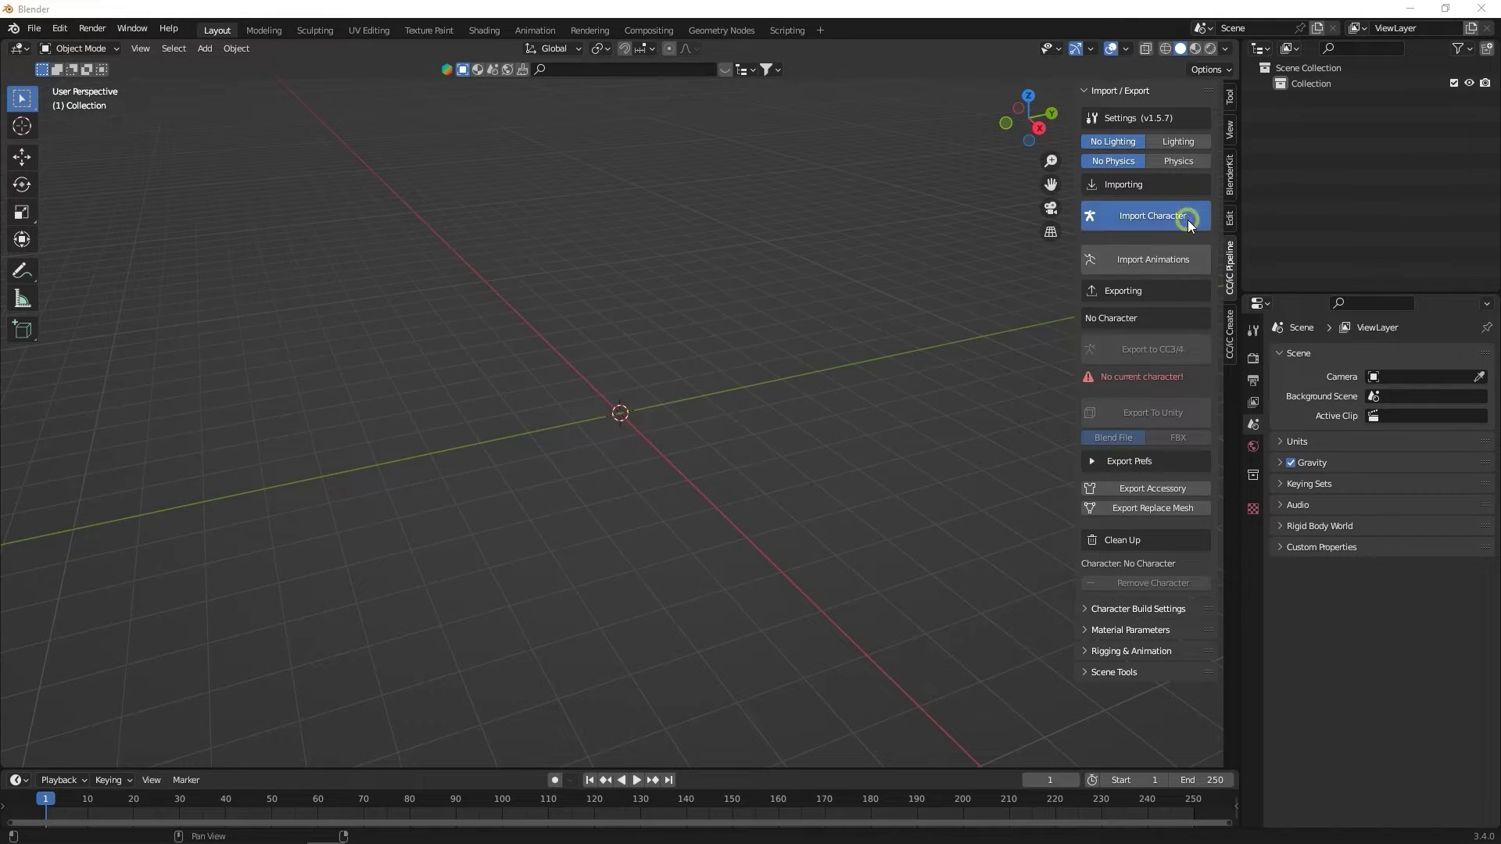
click(392, 466)
click(643, 340)
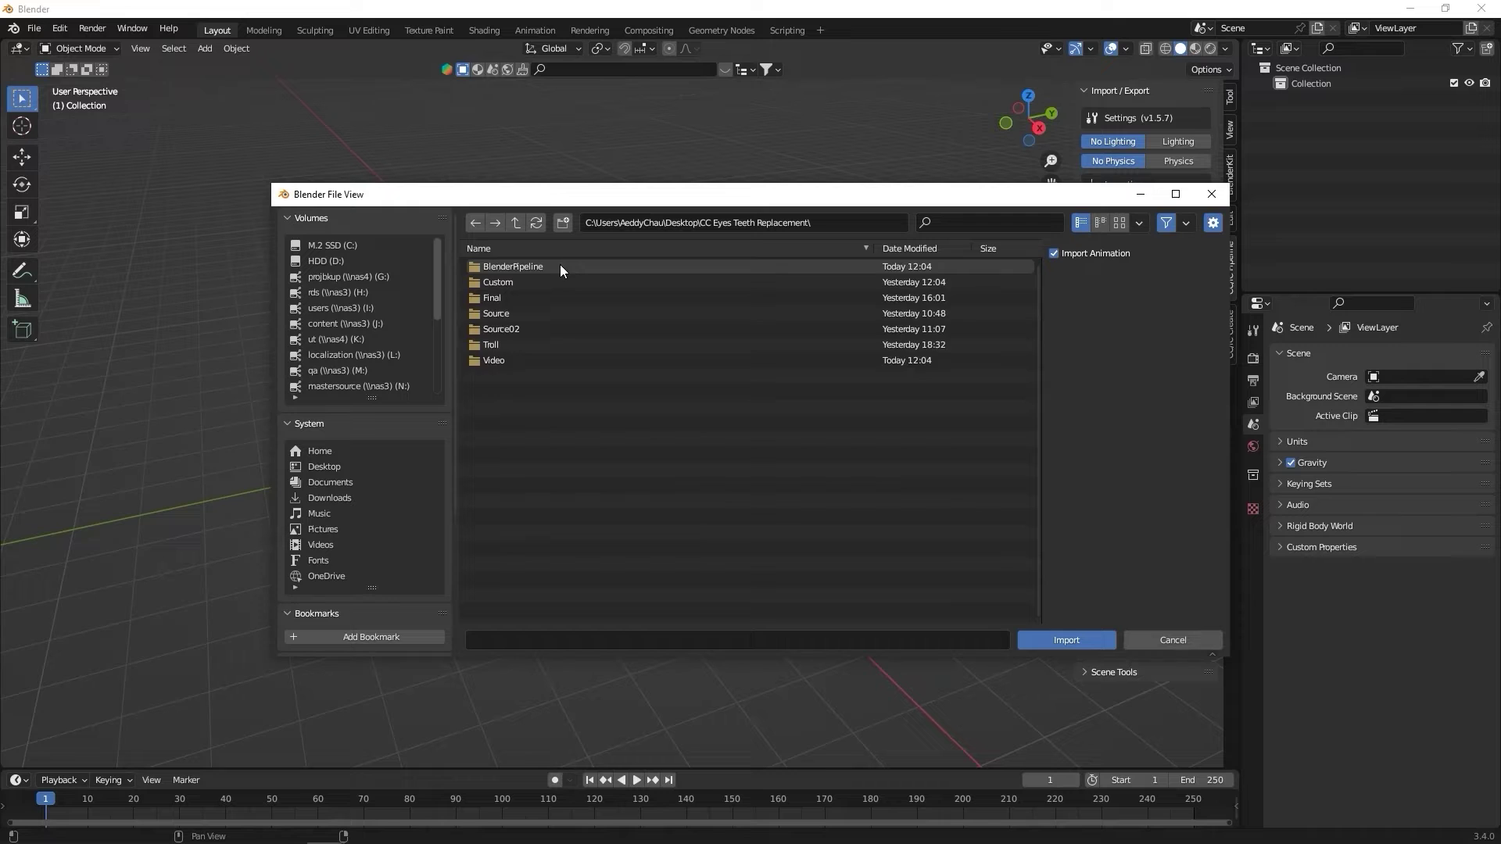
click(560, 265)
click(518, 299)
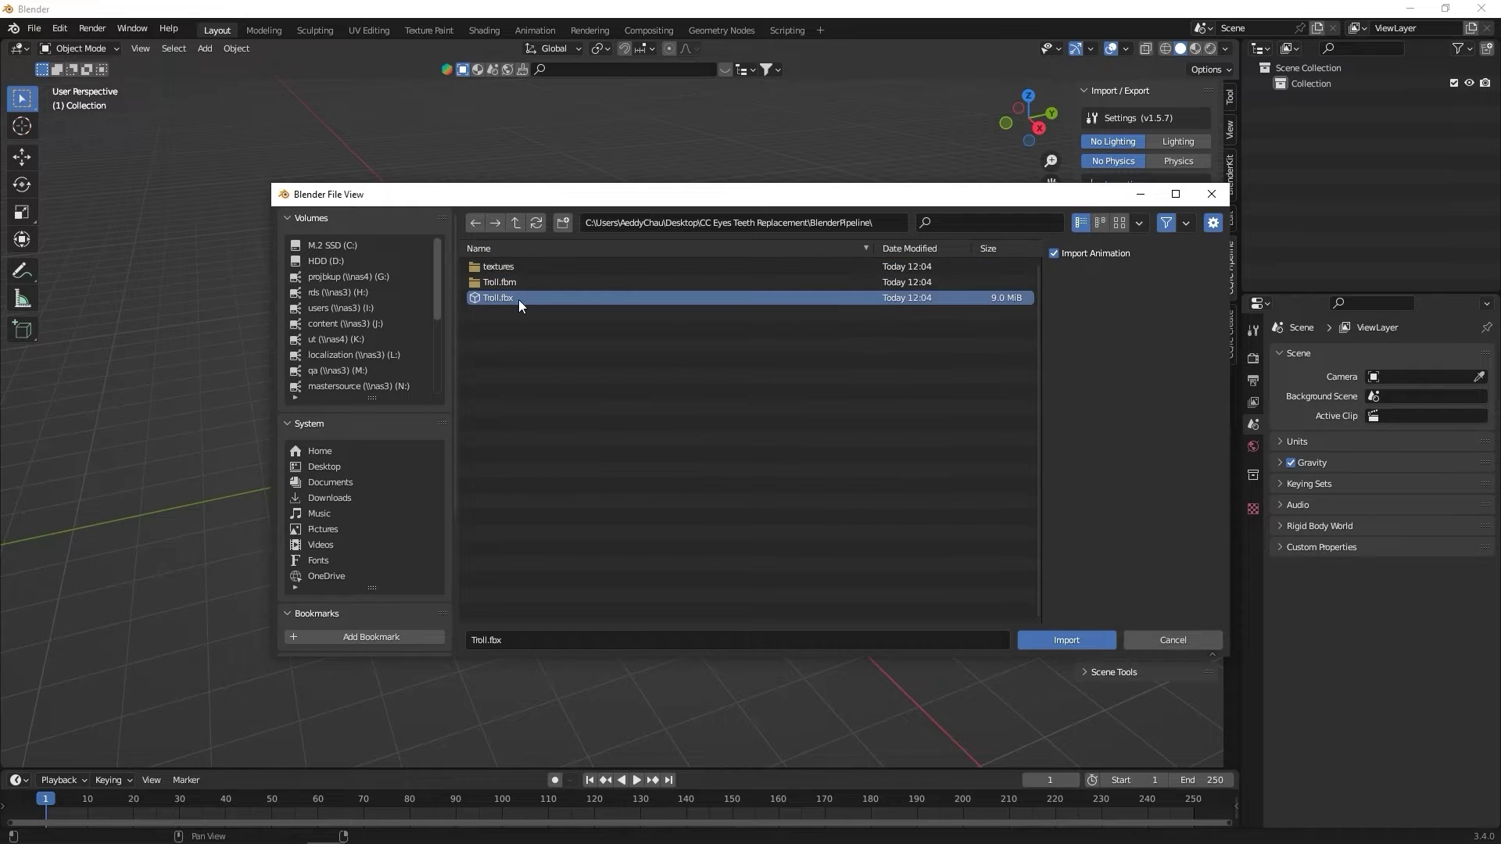
click(1033, 636)
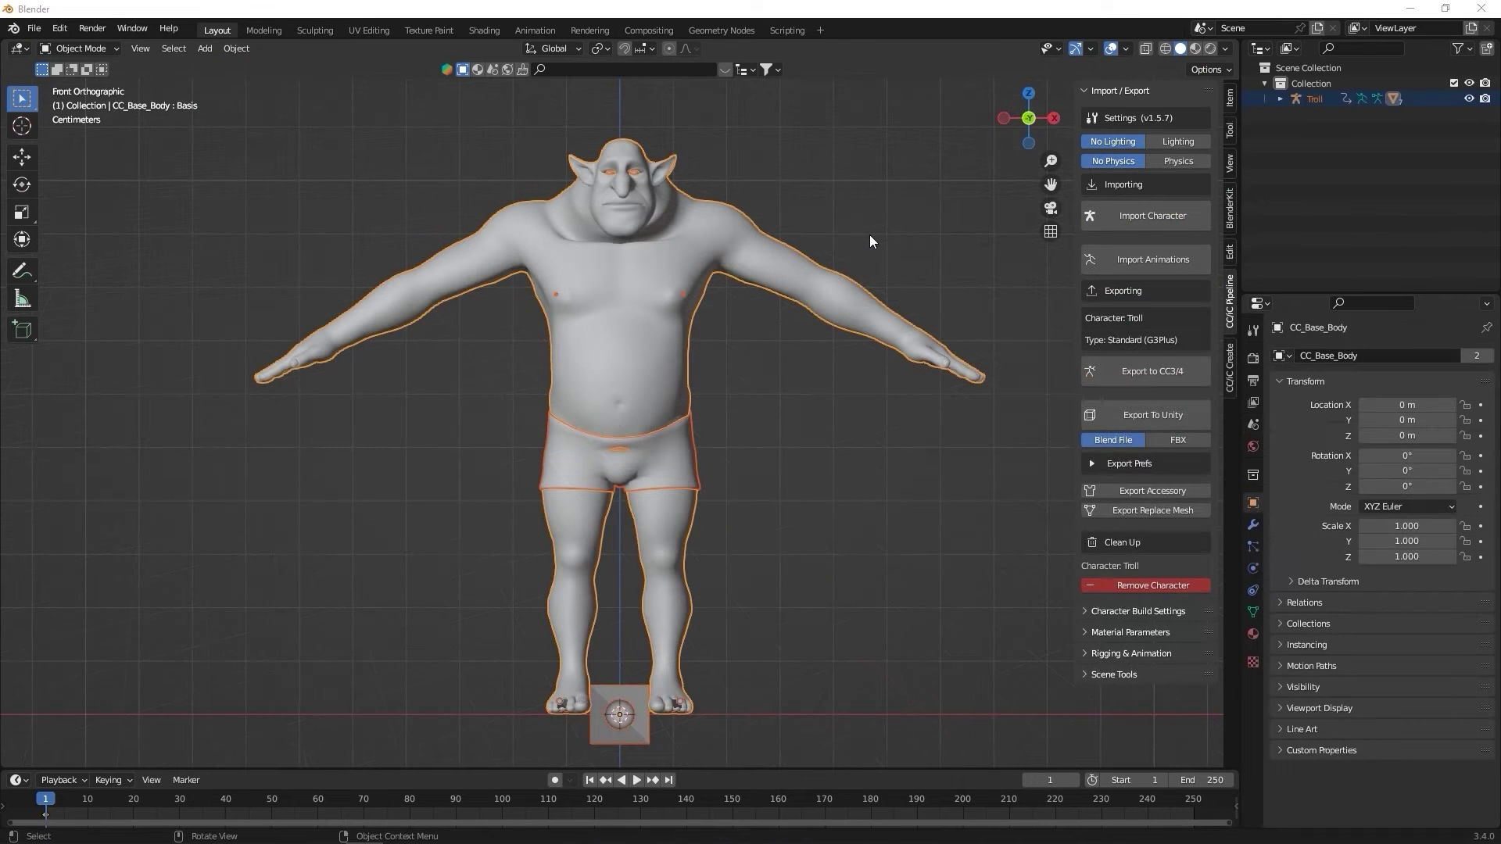
Show the troll in Material Preview shading, expand its object hierarchy and select the CC_Base_Eye and CC_Base_Teeth meshes
click(1195, 48)
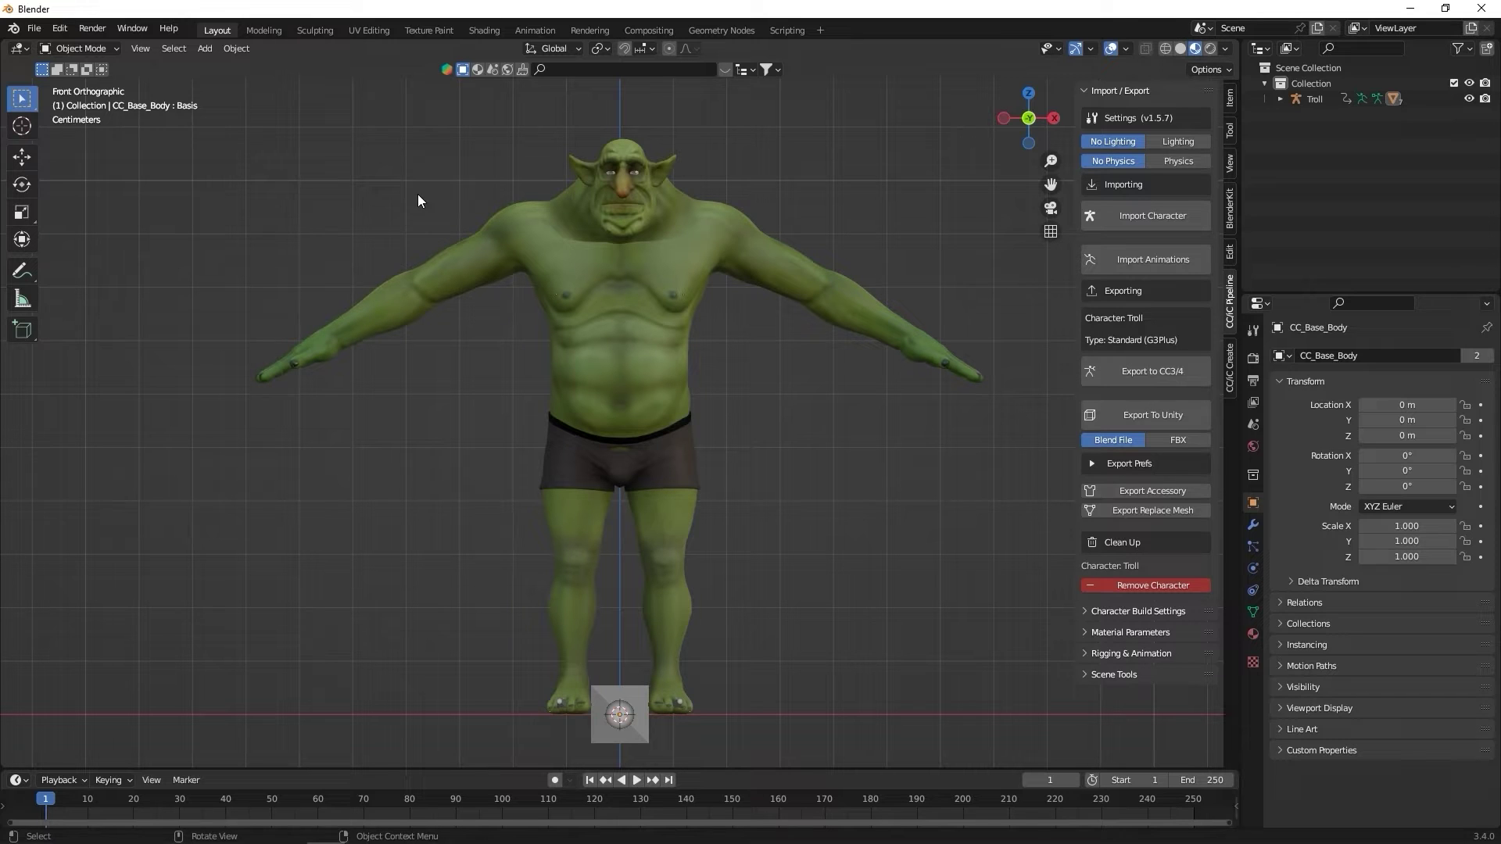
click(1279, 99)
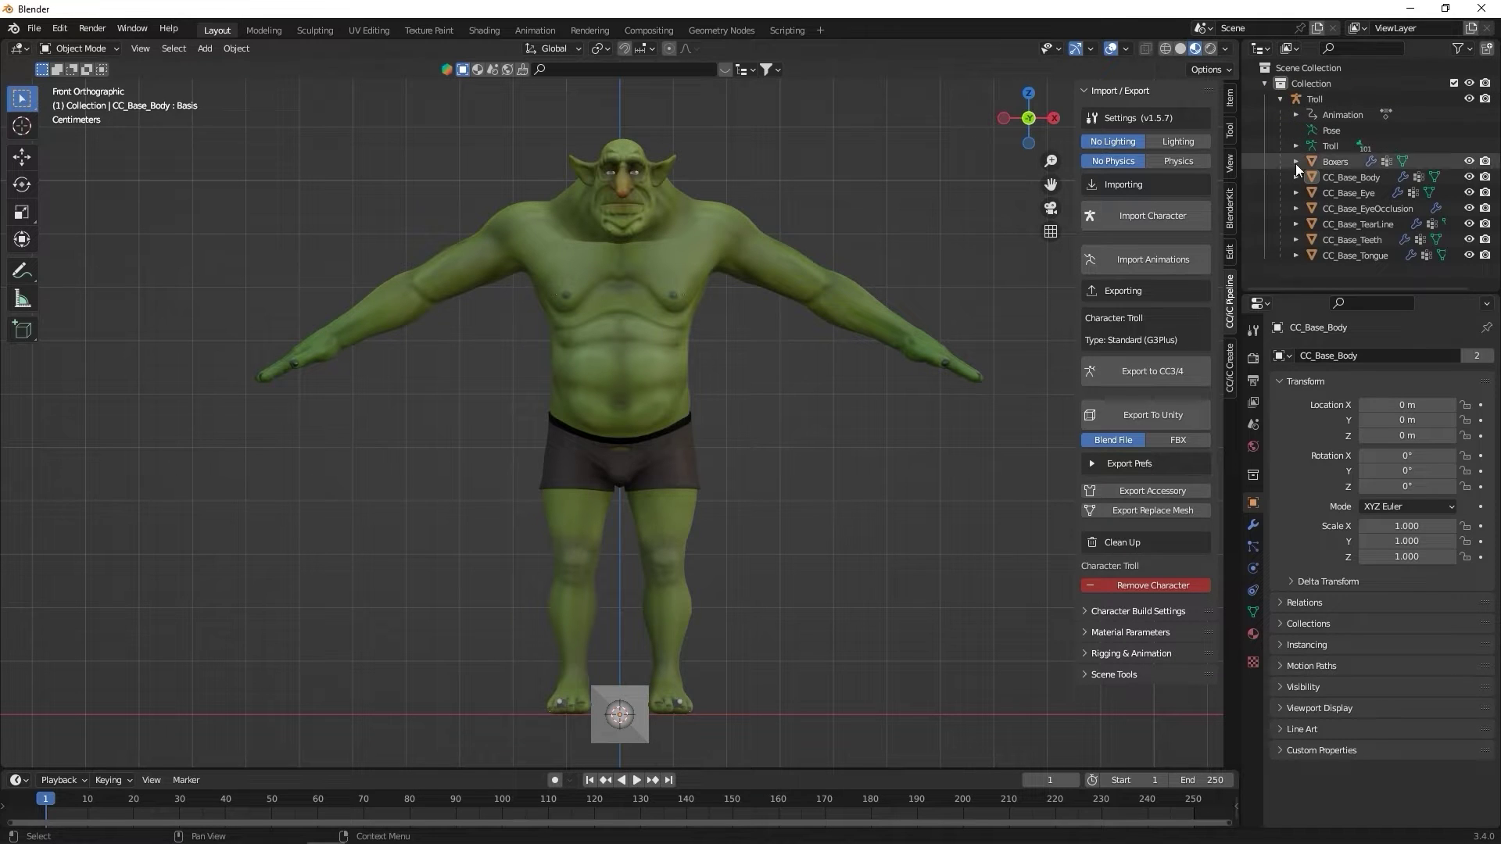
drag(1297, 294, 1298, 368)
click(1350, 178)
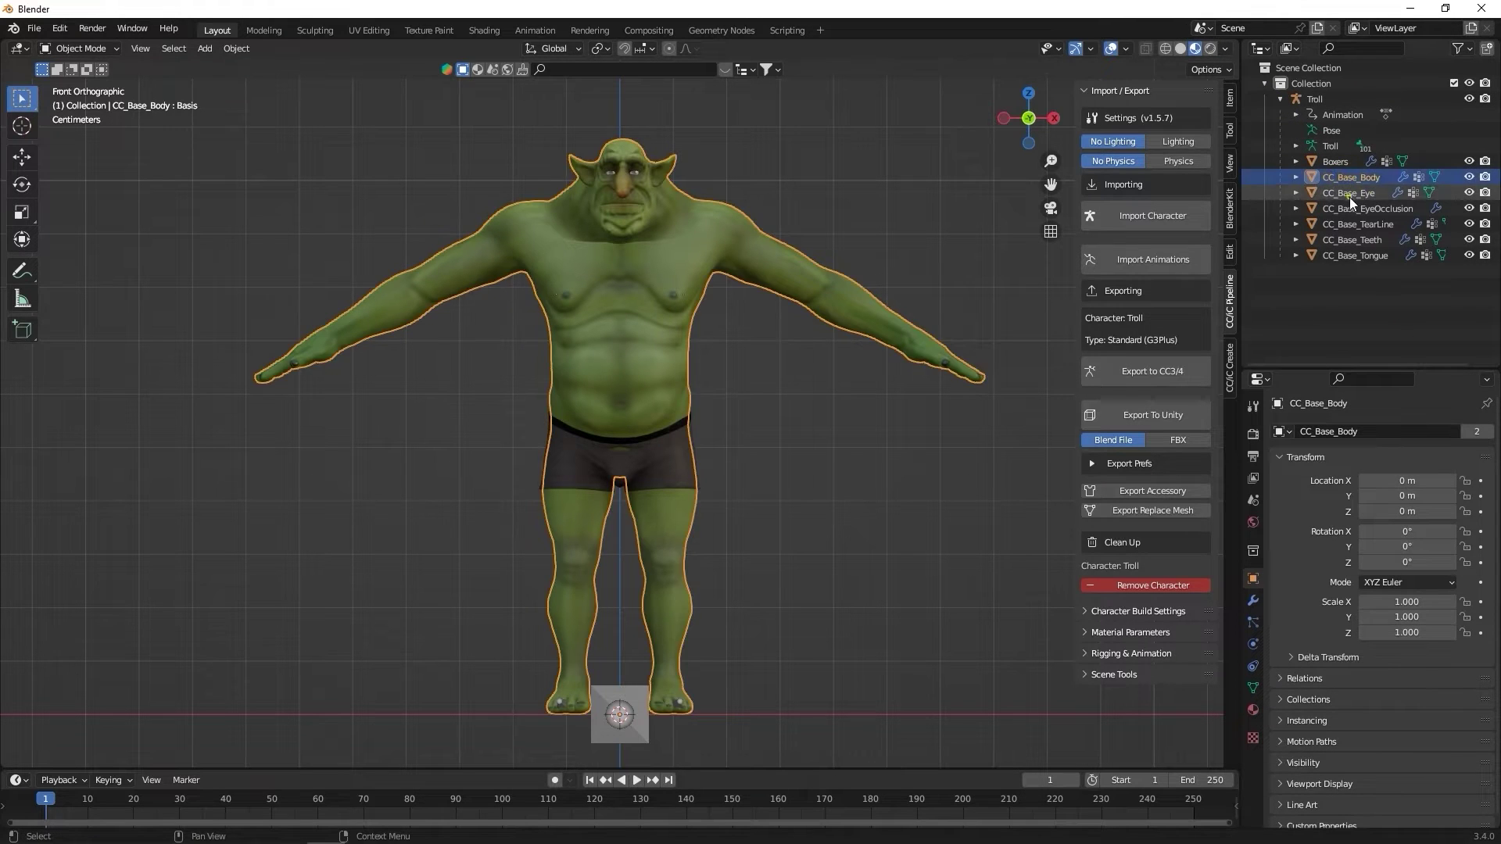
click(1351, 195)
click(1356, 223)
click(1358, 243)
ctrl+click(1376, 195)
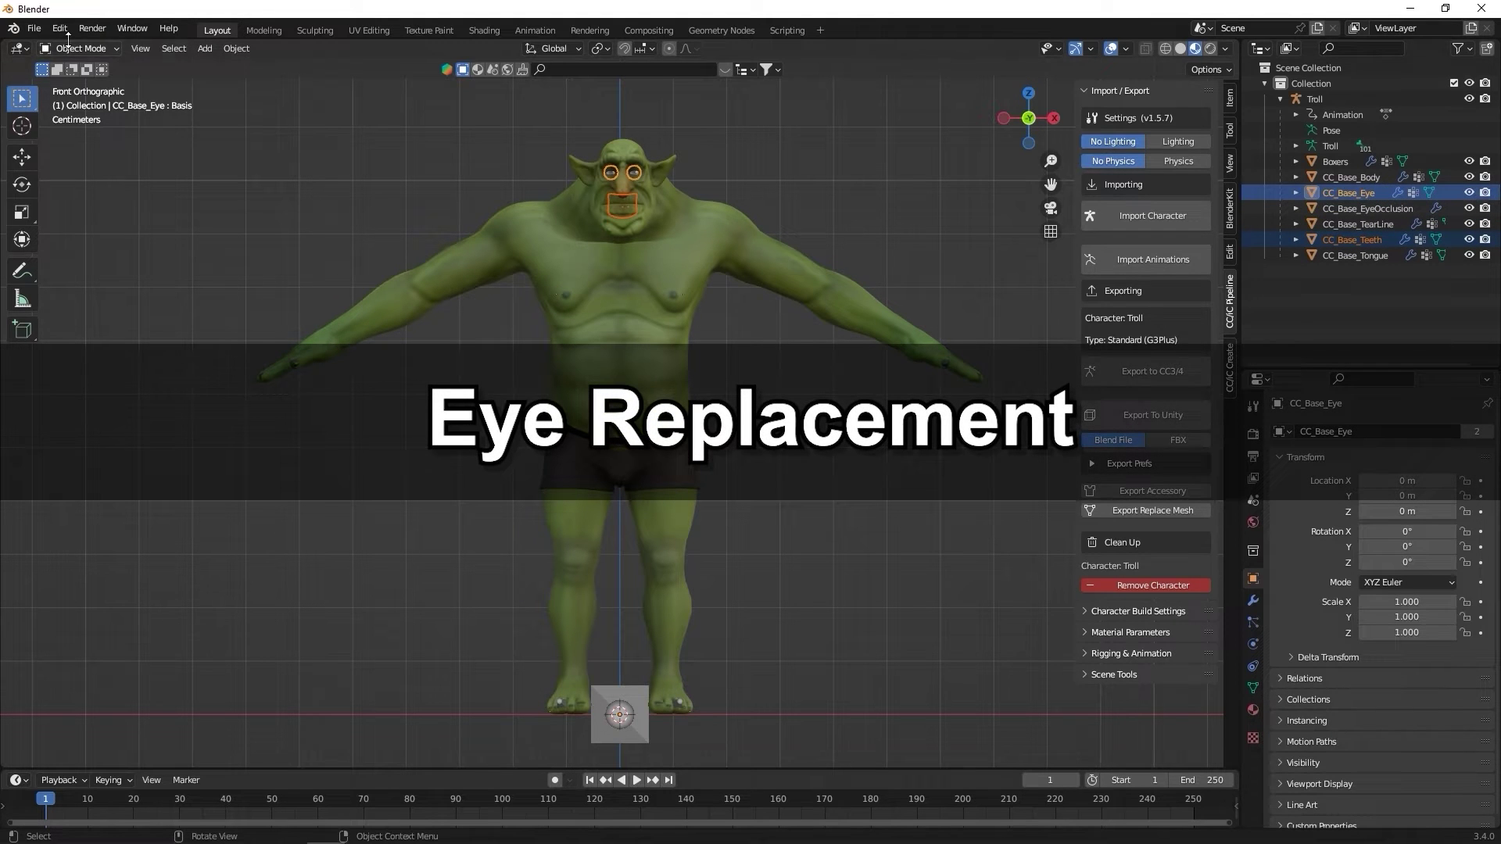
Import the custom model Teeth&Eye.fbx from the CC Eyes Teeth Replacement project's Custom folder
click(34, 28)
mouse_move(153, 243)
click(319, 392)
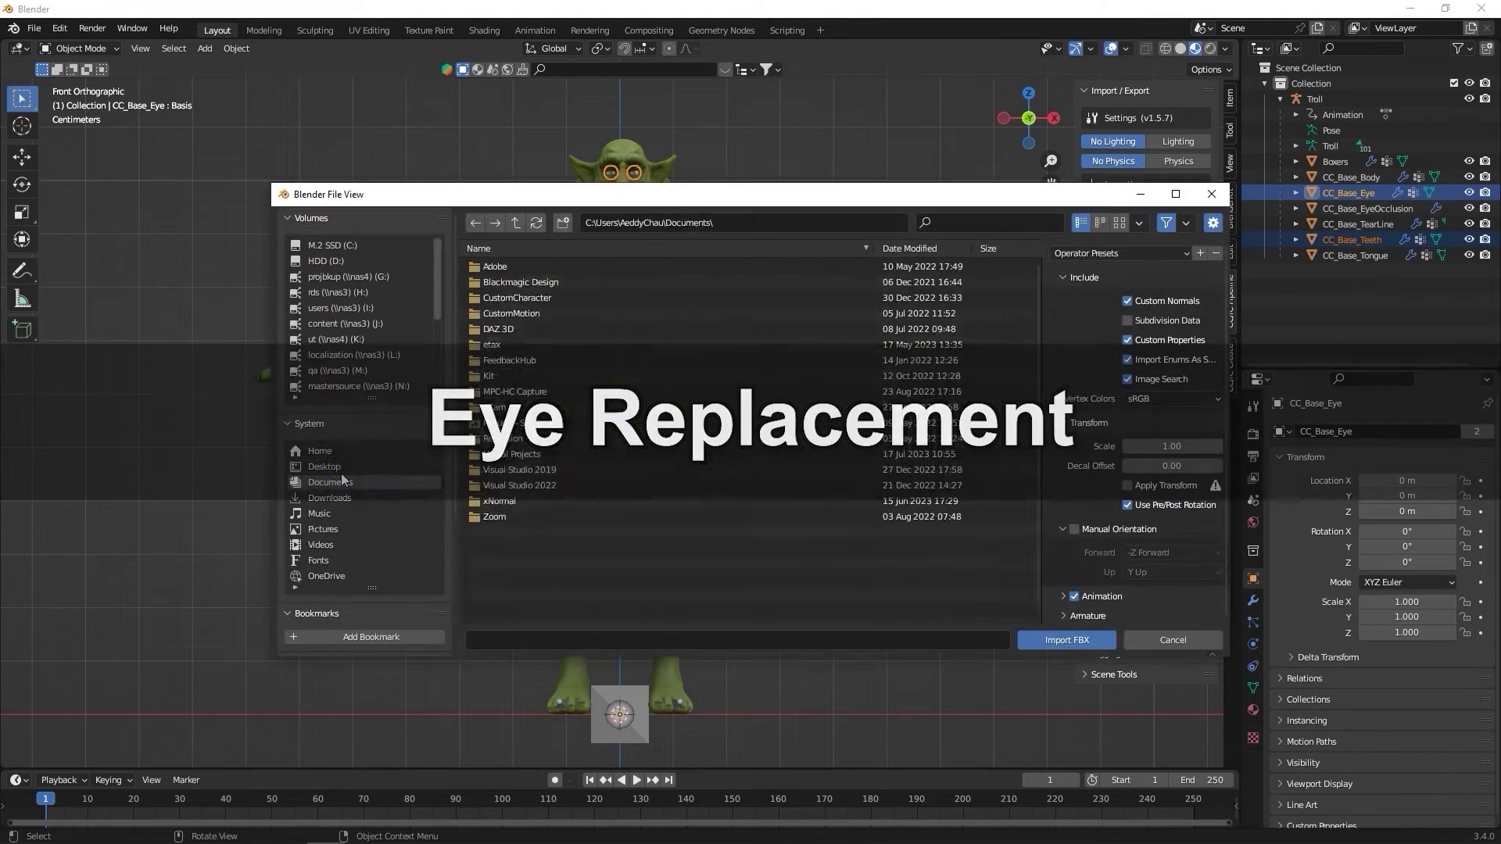
click(341, 469)
double_click(620, 346)
double_click(520, 298)
click(500, 267)
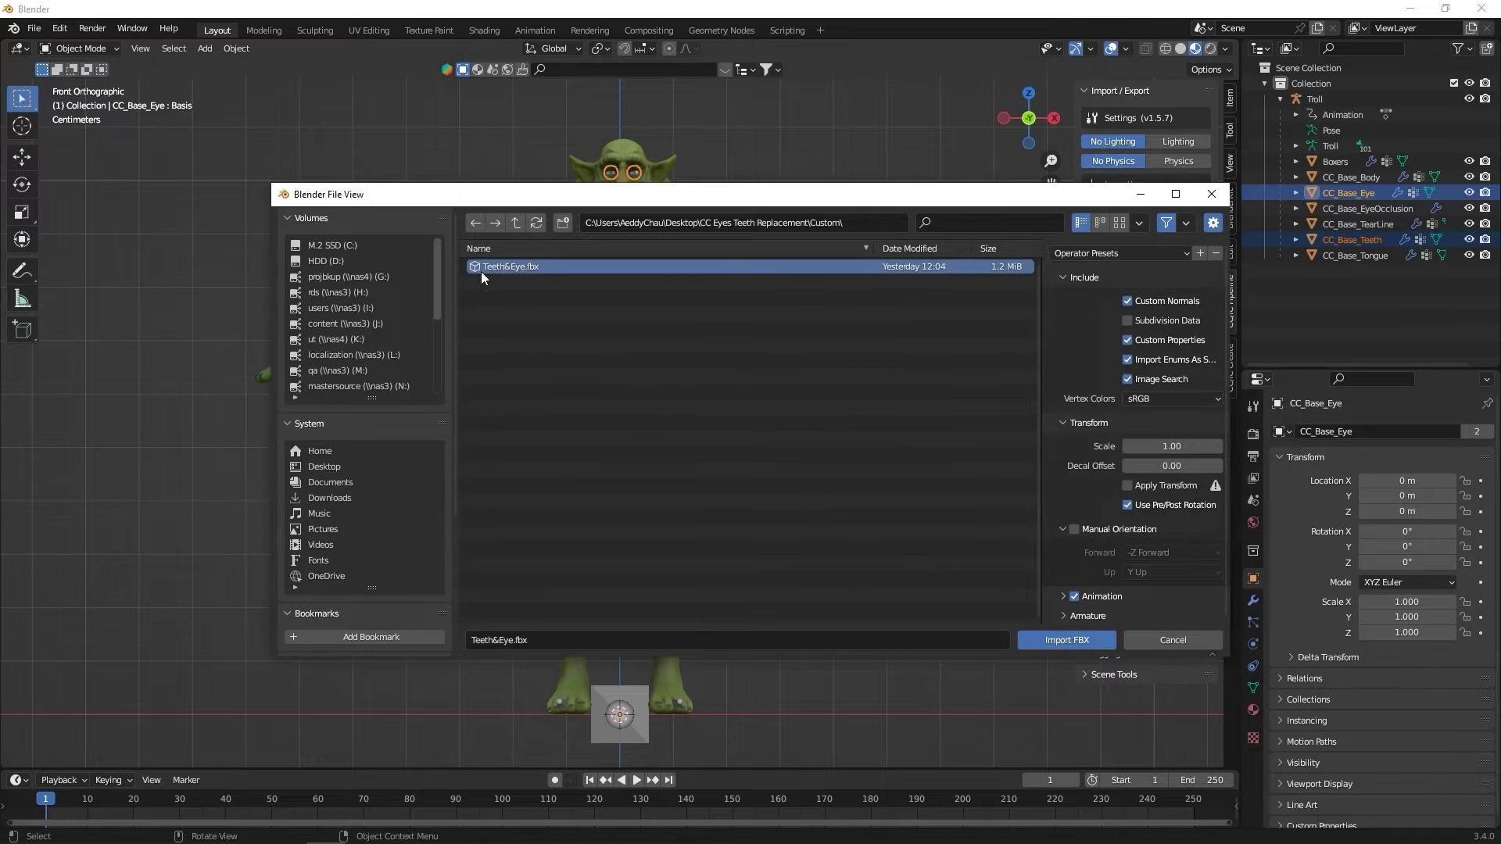
click(1030, 636)
Move the imported Eye object straight up along Z to the troll's eye level, at about 1.0155 m
scroll(730, 631, up, 3)
scroll(669, 602, up, 2)
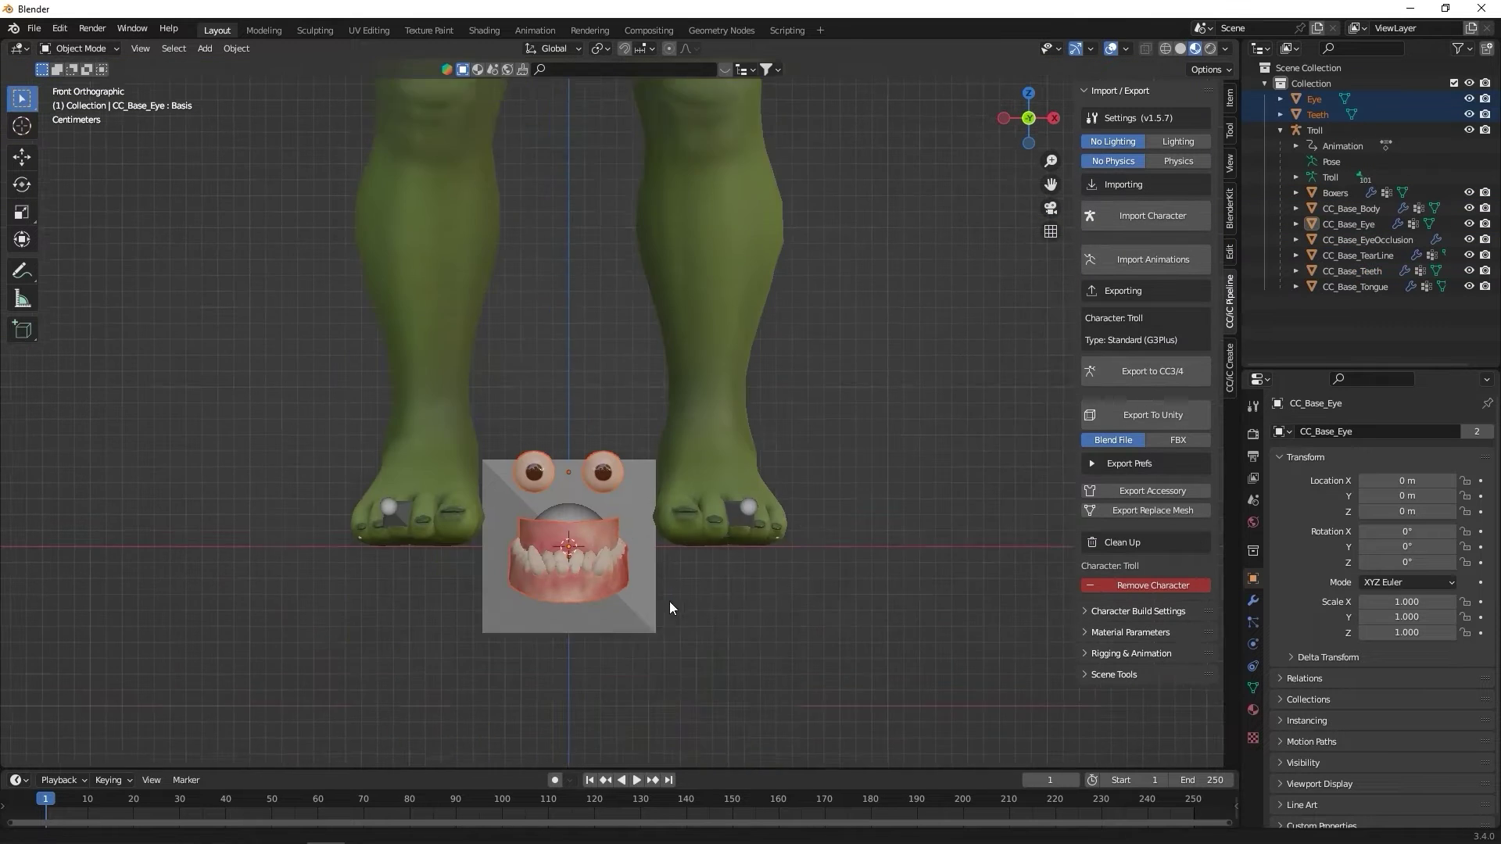
scroll(575, 530, up, 2)
scroll(776, 488, up, 2)
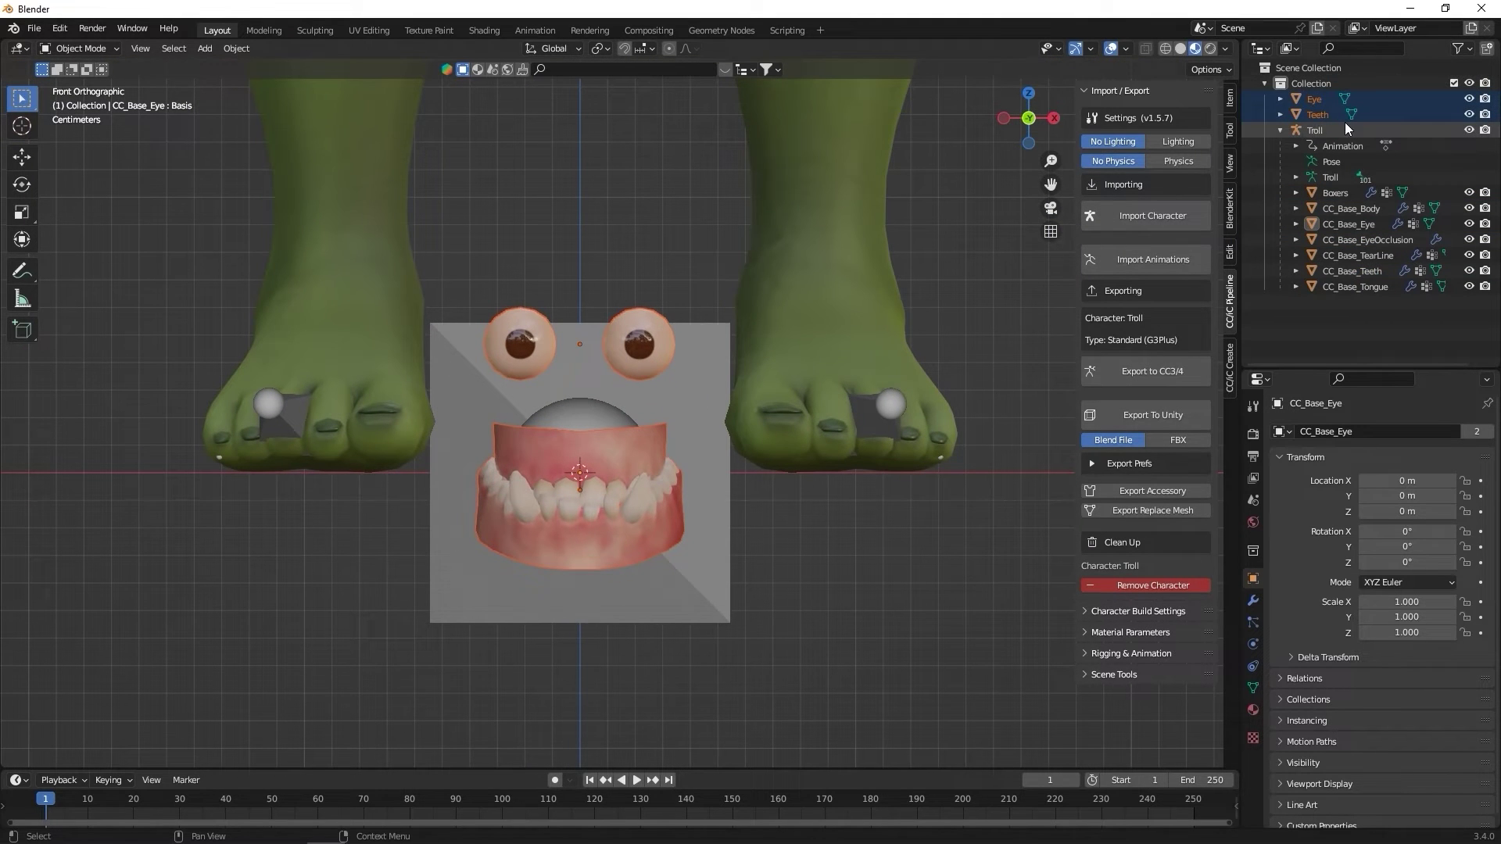
click(662, 338)
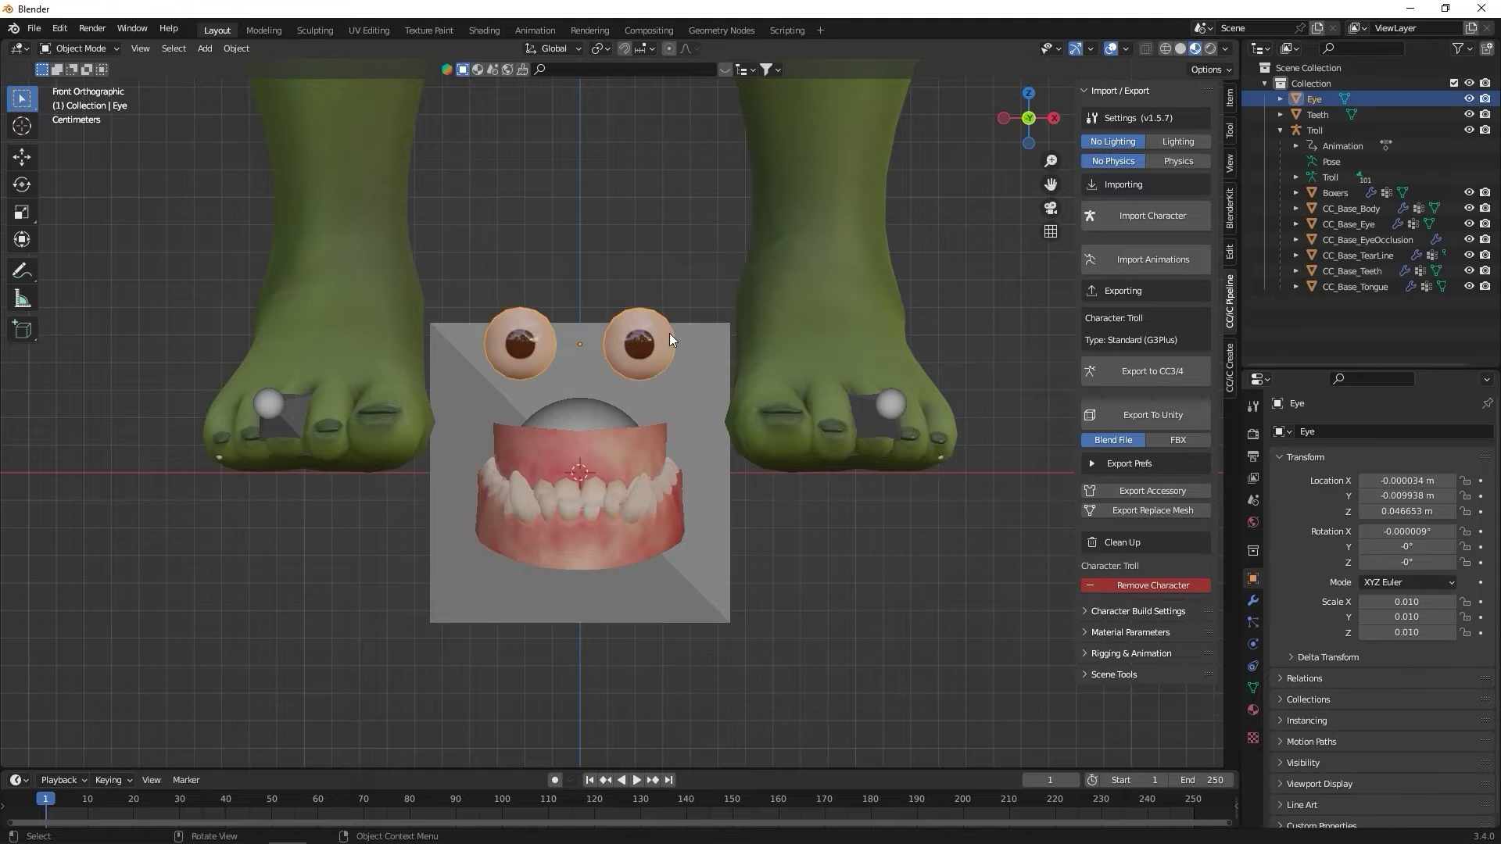
scroll(684, 531, down, 4)
key(g)
key(z)
click(720, 713)
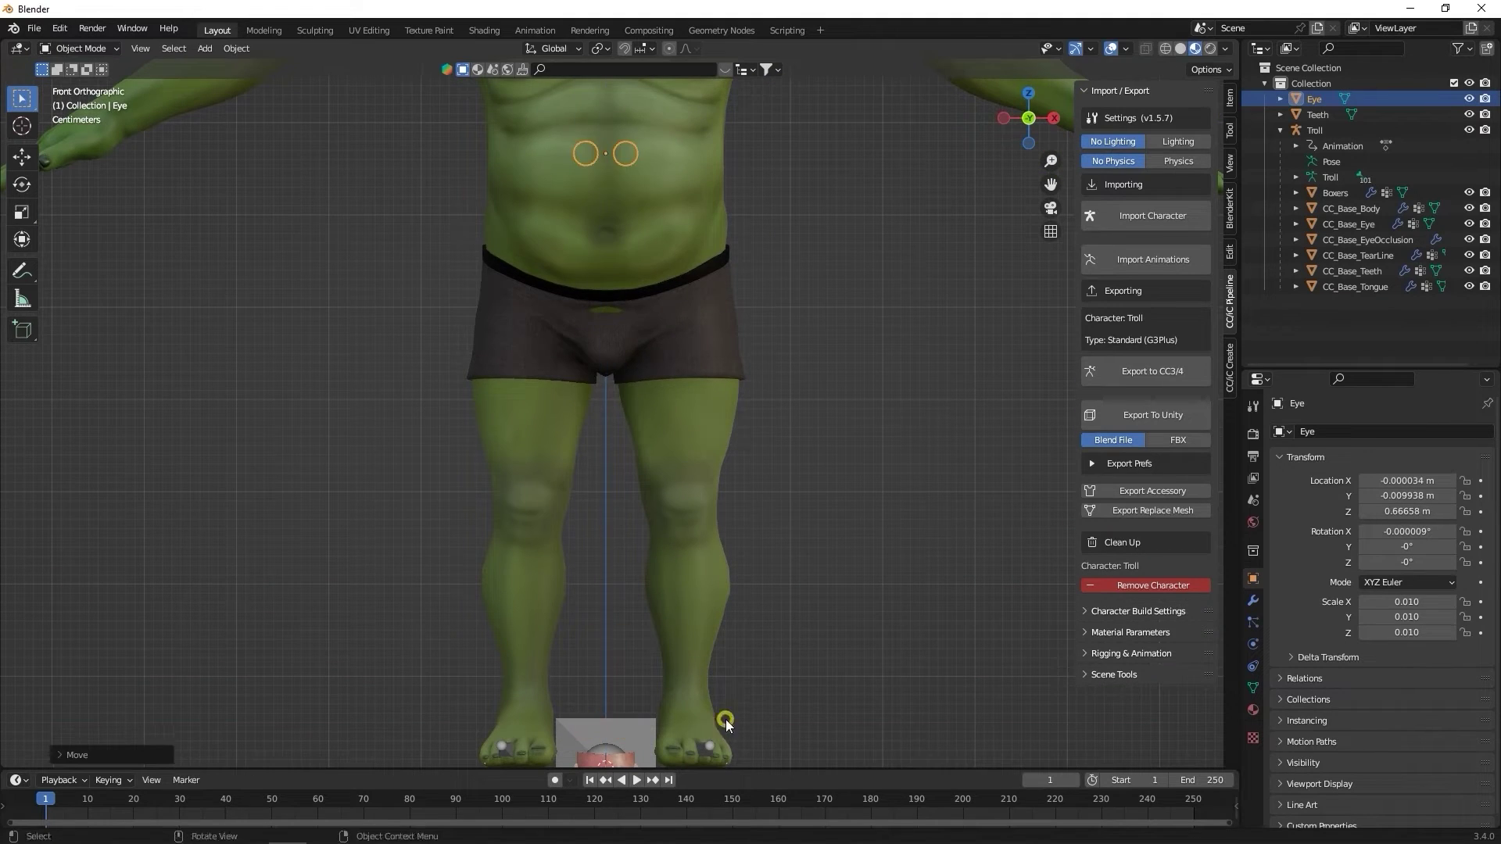
shift+middle_drag(794, 432, 748, 386)
scroll(768, 442, up, 3)
key(g)
key(z)
click(744, 548)
shift+middle_drag(743, 549, 743, 766)
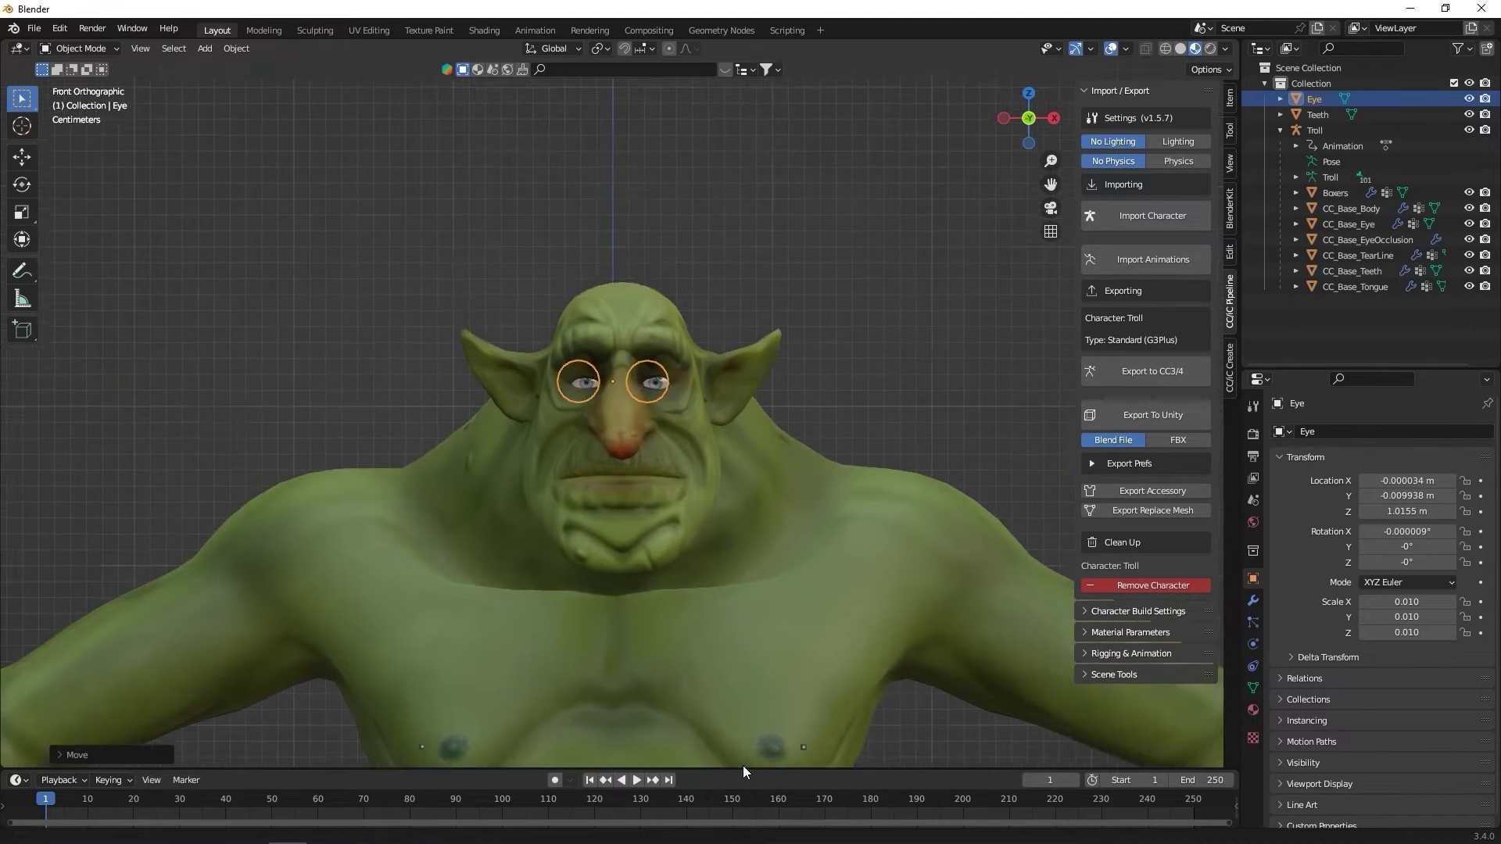
Switch the viewport to wireframe shading and hide the CC_Base_Body mesh around the eyes
scroll(671, 422, up, 8)
shift+middle_drag(672, 421, 664, 452)
click(1164, 49)
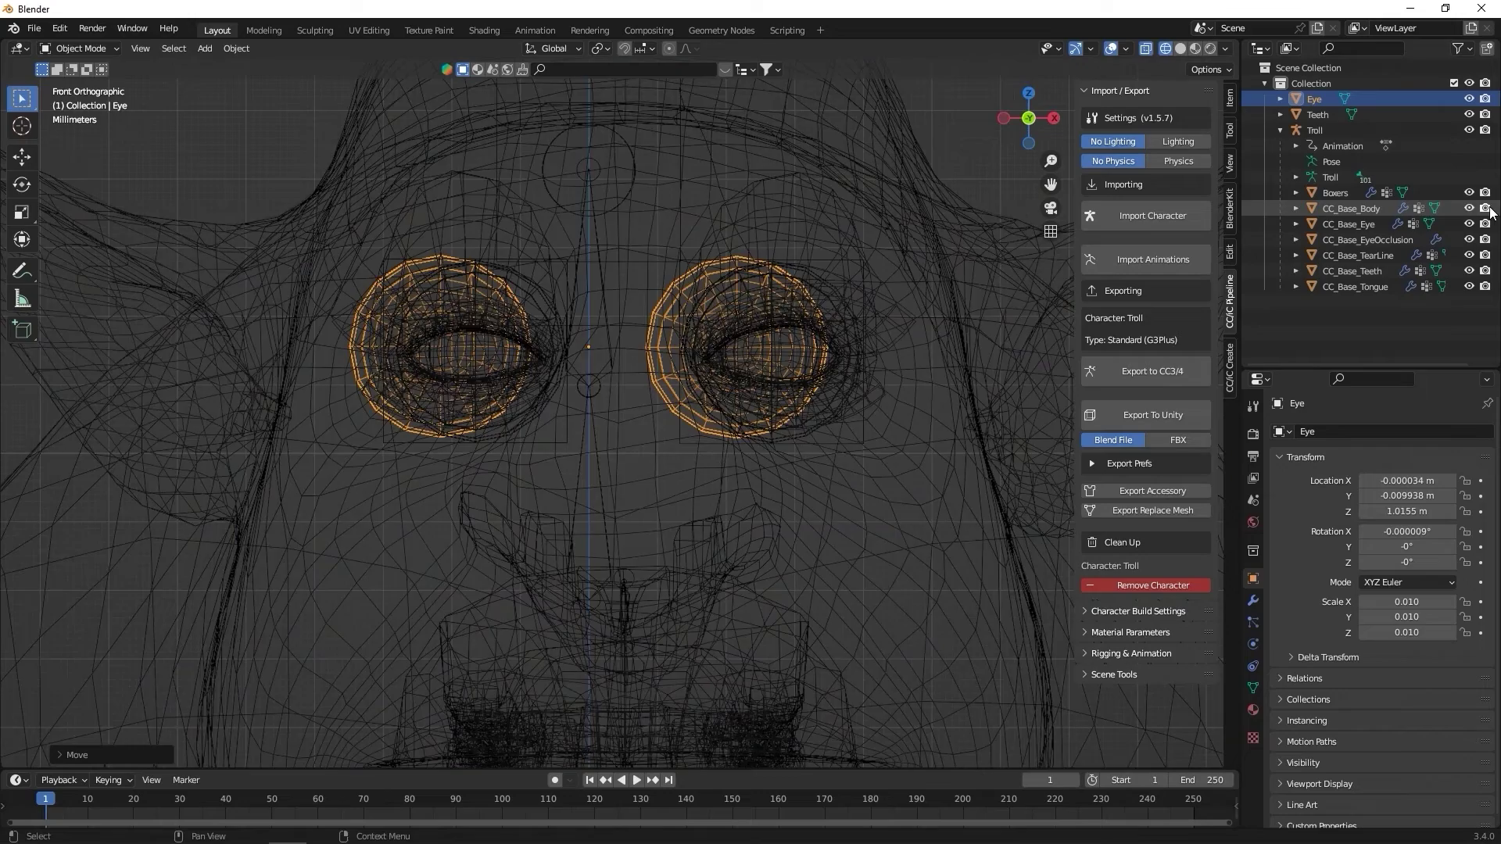
click(1469, 208)
Move the Eye object along X to align with the original eyeballs, at about 0.0052 m
scroll(860, 317, up, 3)
key(g)
key(x)
click(698, 389)
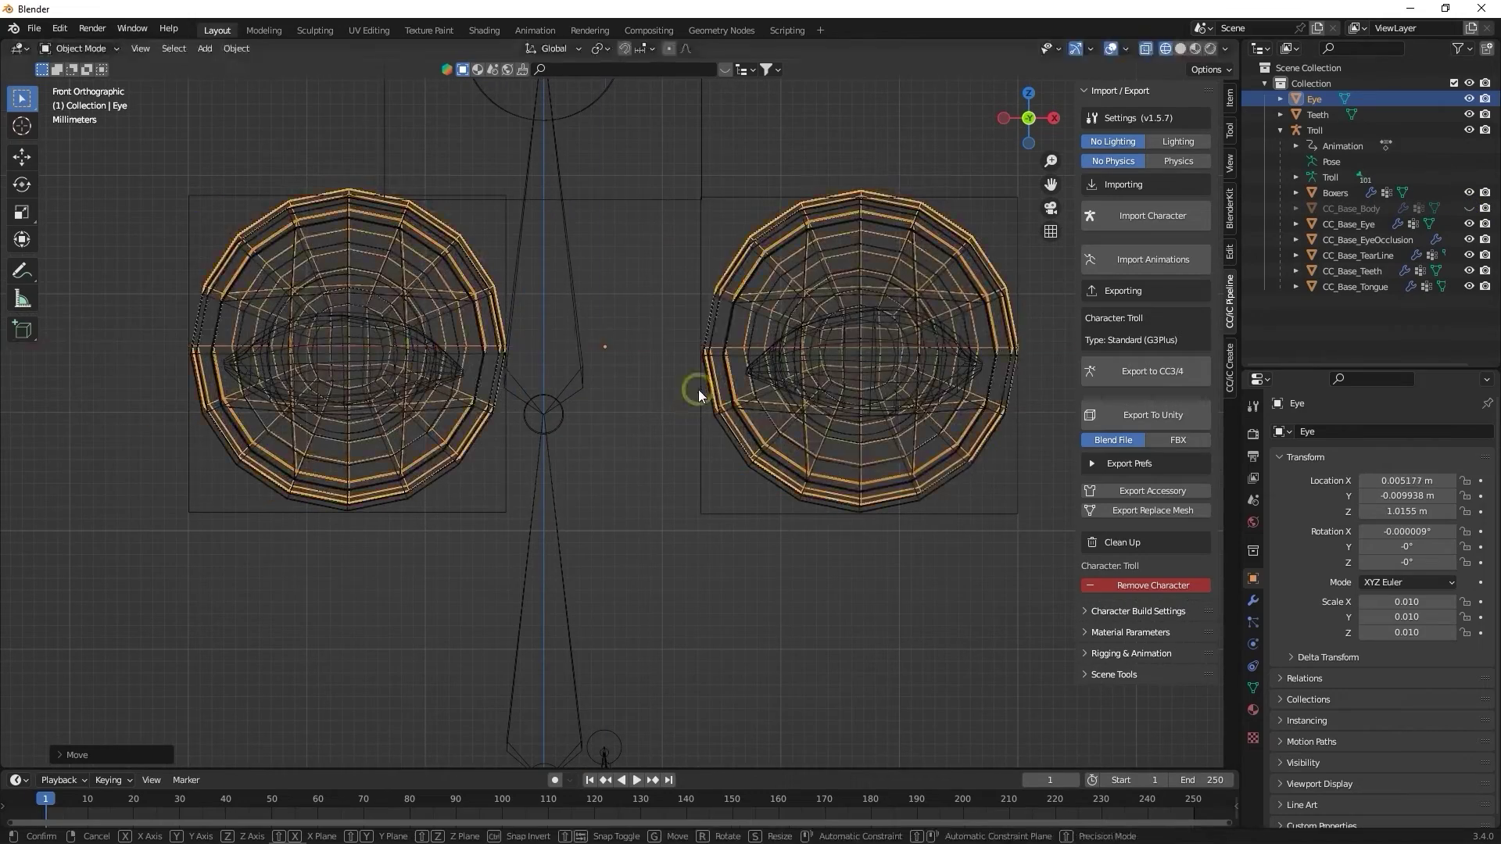
Shift the Eye object slightly down along Z to match the original eyeballs, at about 1.0149 m
key(g)
key(z)
click(705, 396)
In the right side view, move the Eye object along Y onto the original eyeballs, at about -0.1292 m
click(1054, 118)
scroll(781, 391, down, 5)
shift+middle_drag(782, 414, 28, 430)
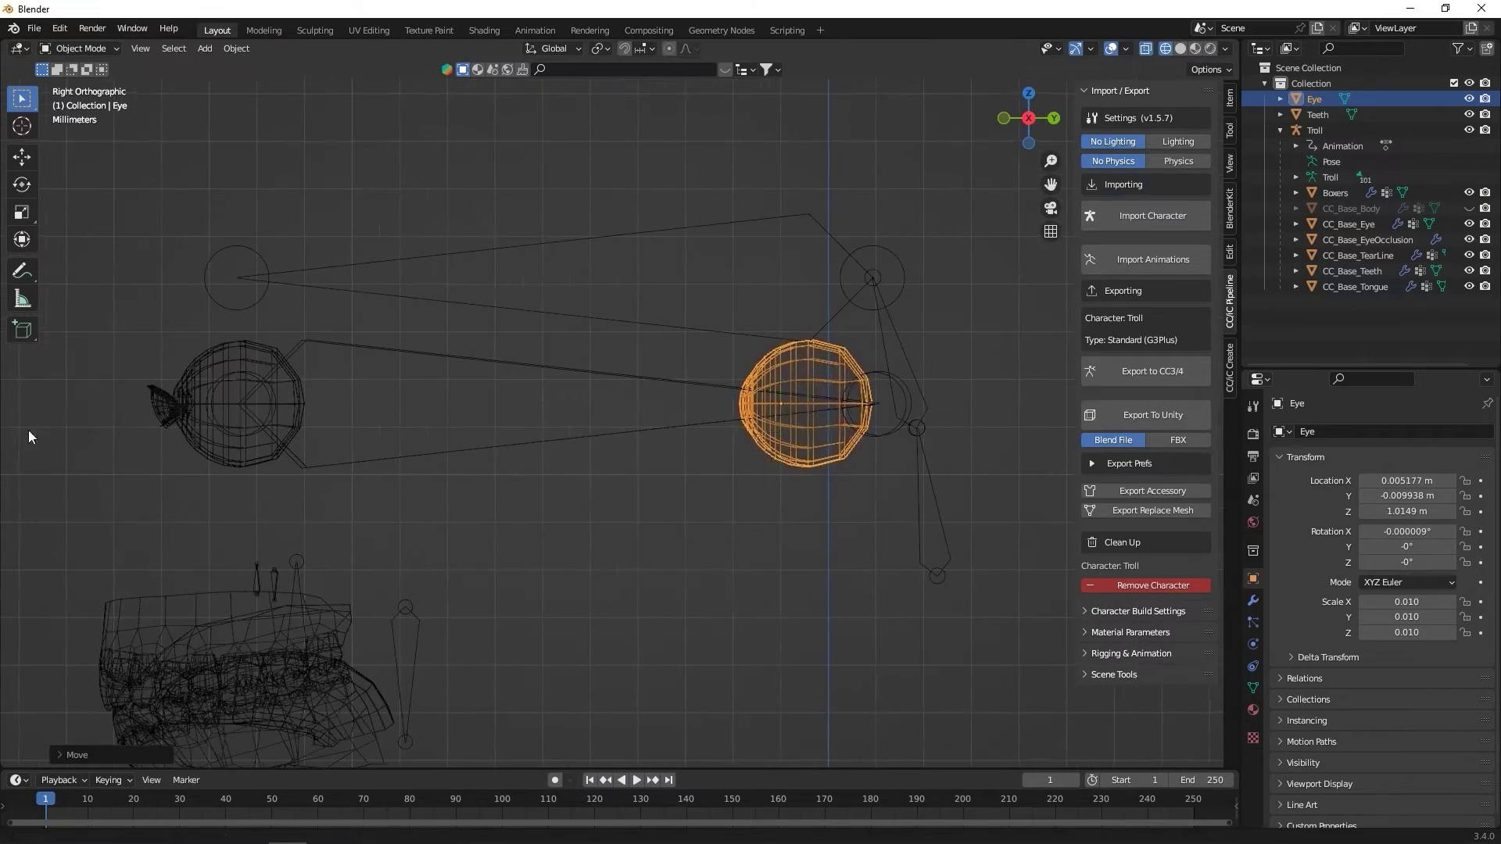
key(g)
key(y)
click(175, 366)
scroll(177, 368, up, 6)
scroll(177, 368, up, 1)
shift+middle_drag(177, 367, 1062, 379)
key(g)
key(y)
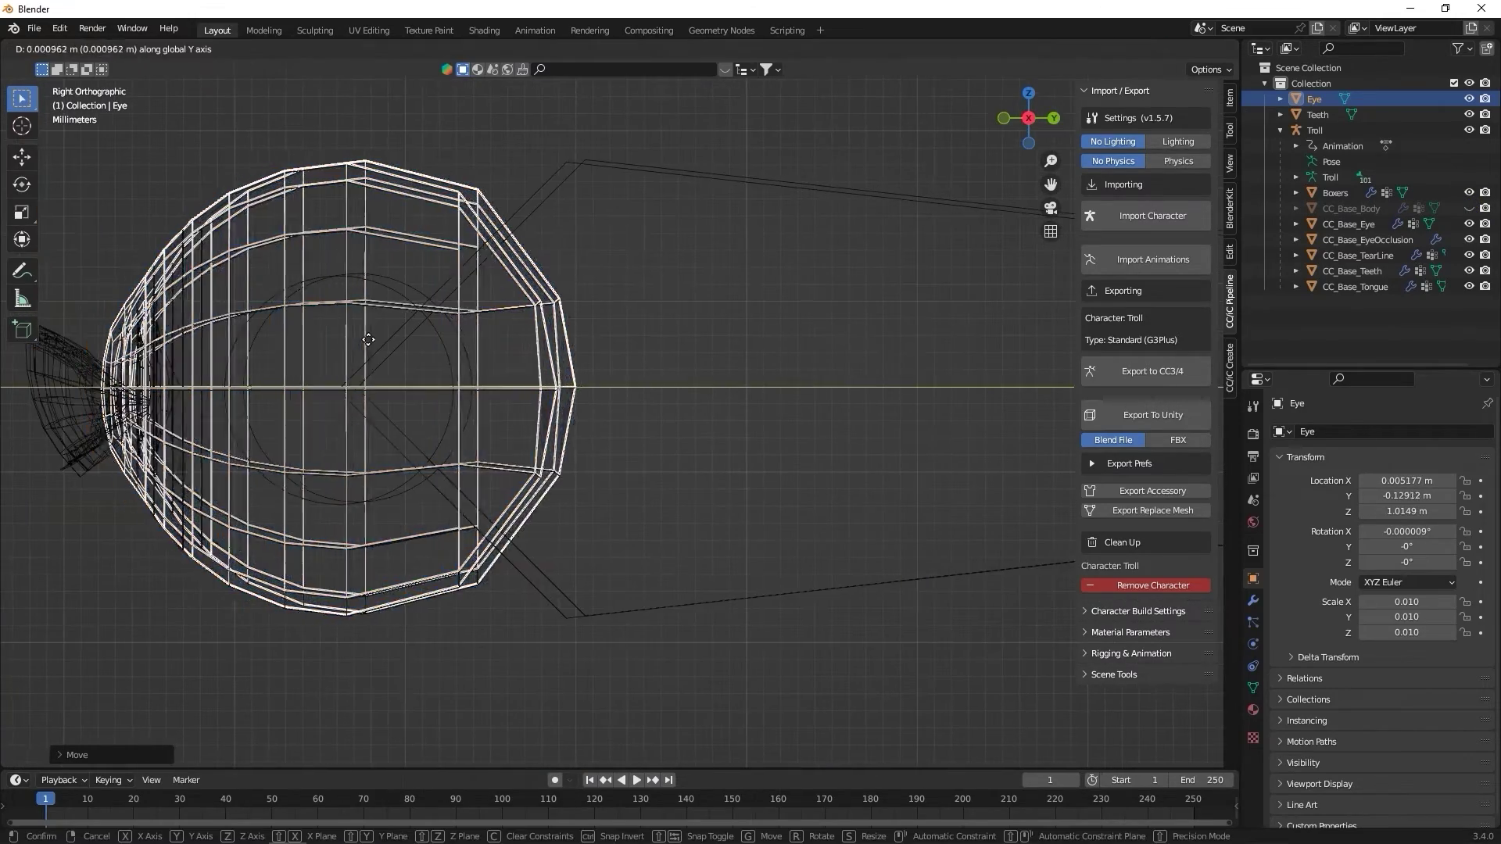
click(366, 340)
Switch the viewport to Material Preview shading and unhide CC_Base_Body to check how the eyes fit in the face
scroll(366, 340, down, 9)
middle_drag(366, 340, 587, 348)
click(1195, 48)
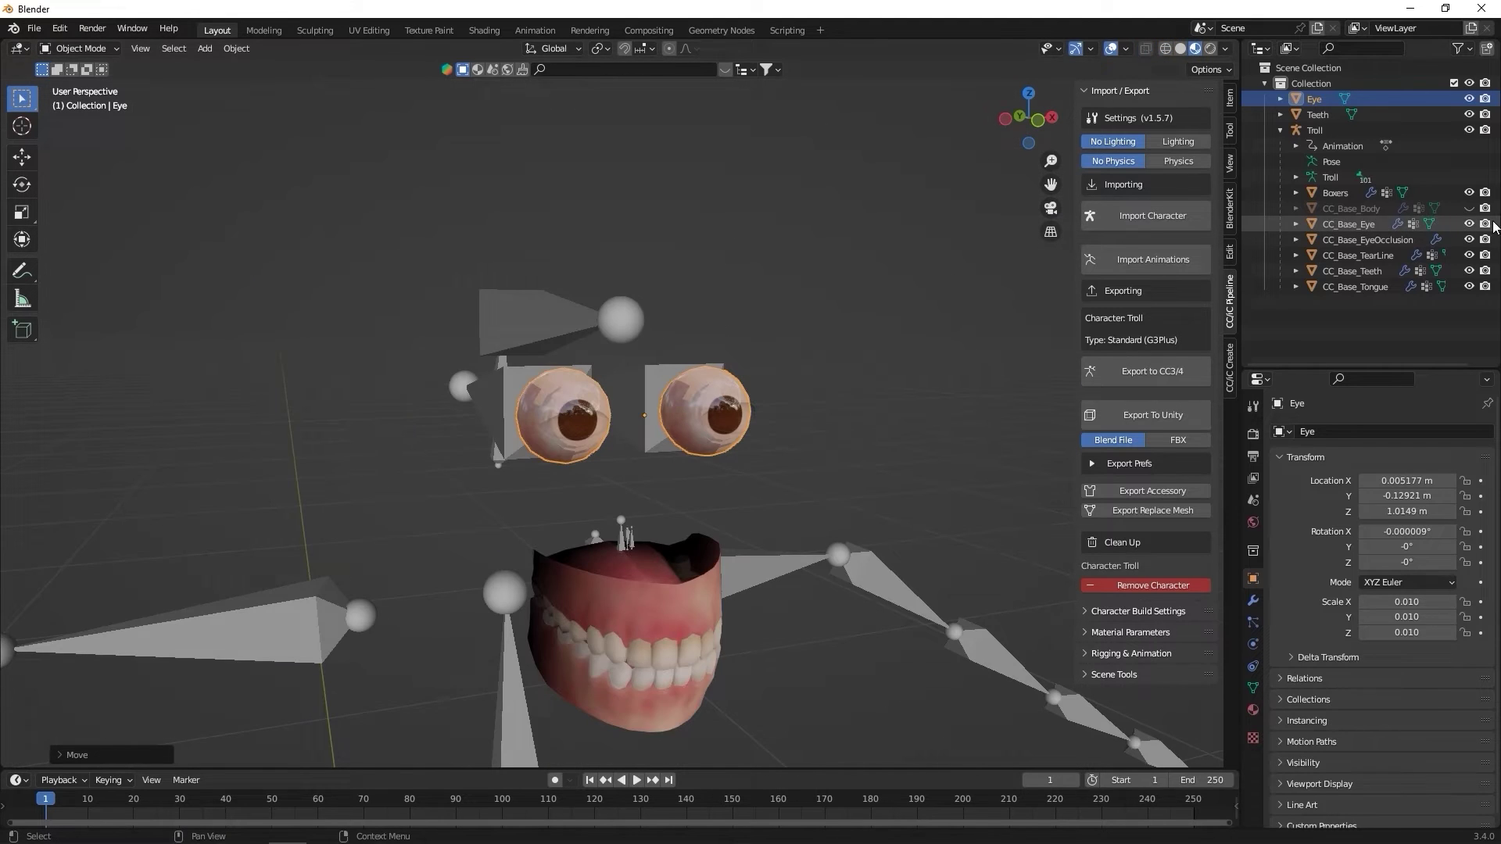
click(1468, 209)
scroll(762, 342, down, 3)
middle_drag(762, 342, 716, 341)
scroll(633, 408, up, 2)
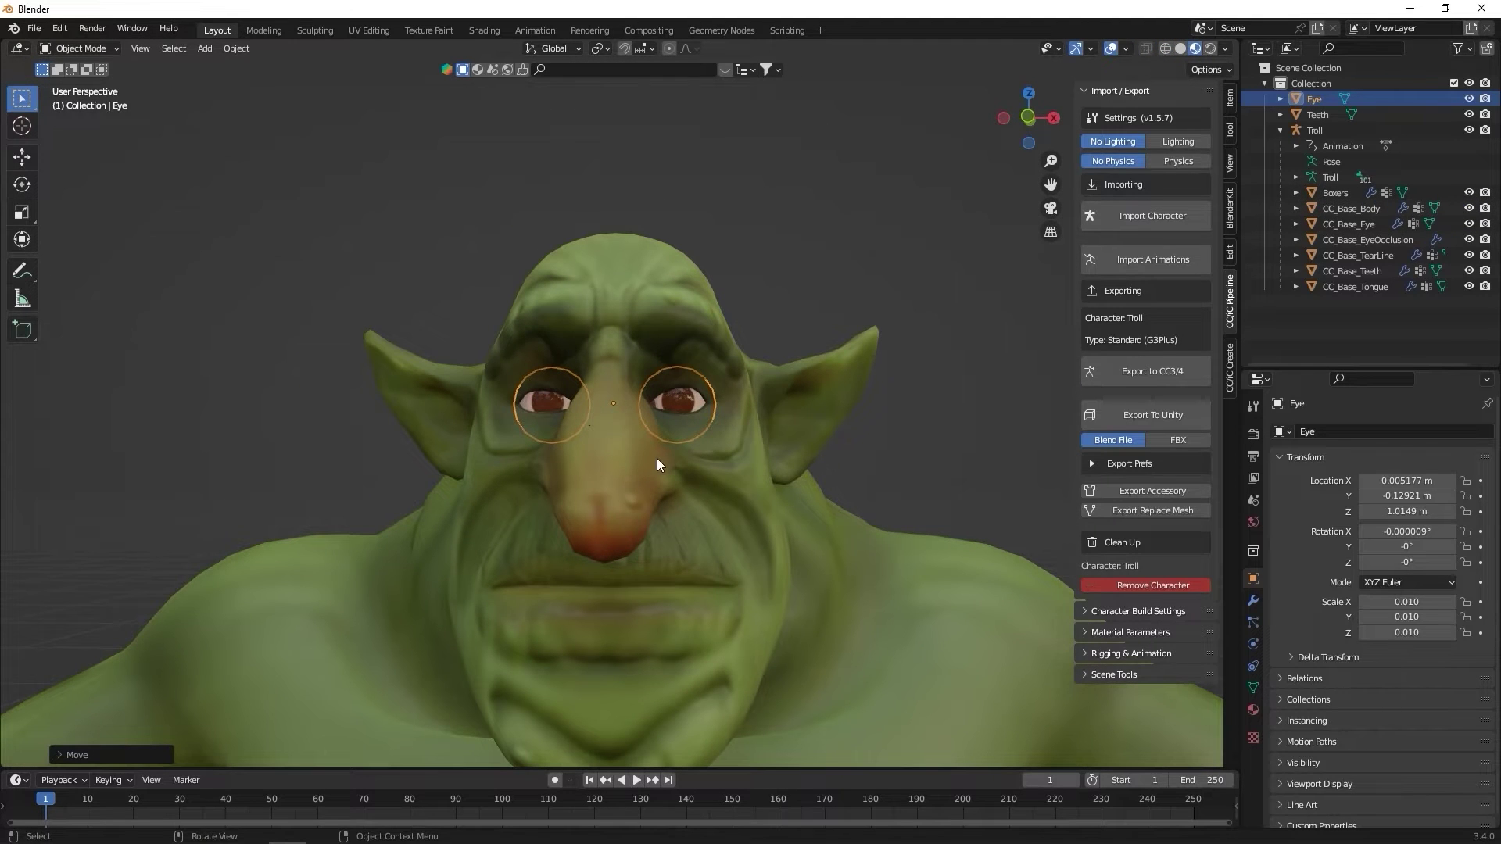
Set the Eye object's origin to the 3D cursor and apply All Transforms to Deltas
click(1026, 118)
scroll(835, 462, down, 8)
shift+middle_drag(821, 558, 815, 319)
scroll(621, 218, up, 6)
shift+middle_drag(627, 183, 652, 664)
scroll(627, 185, down, 7)
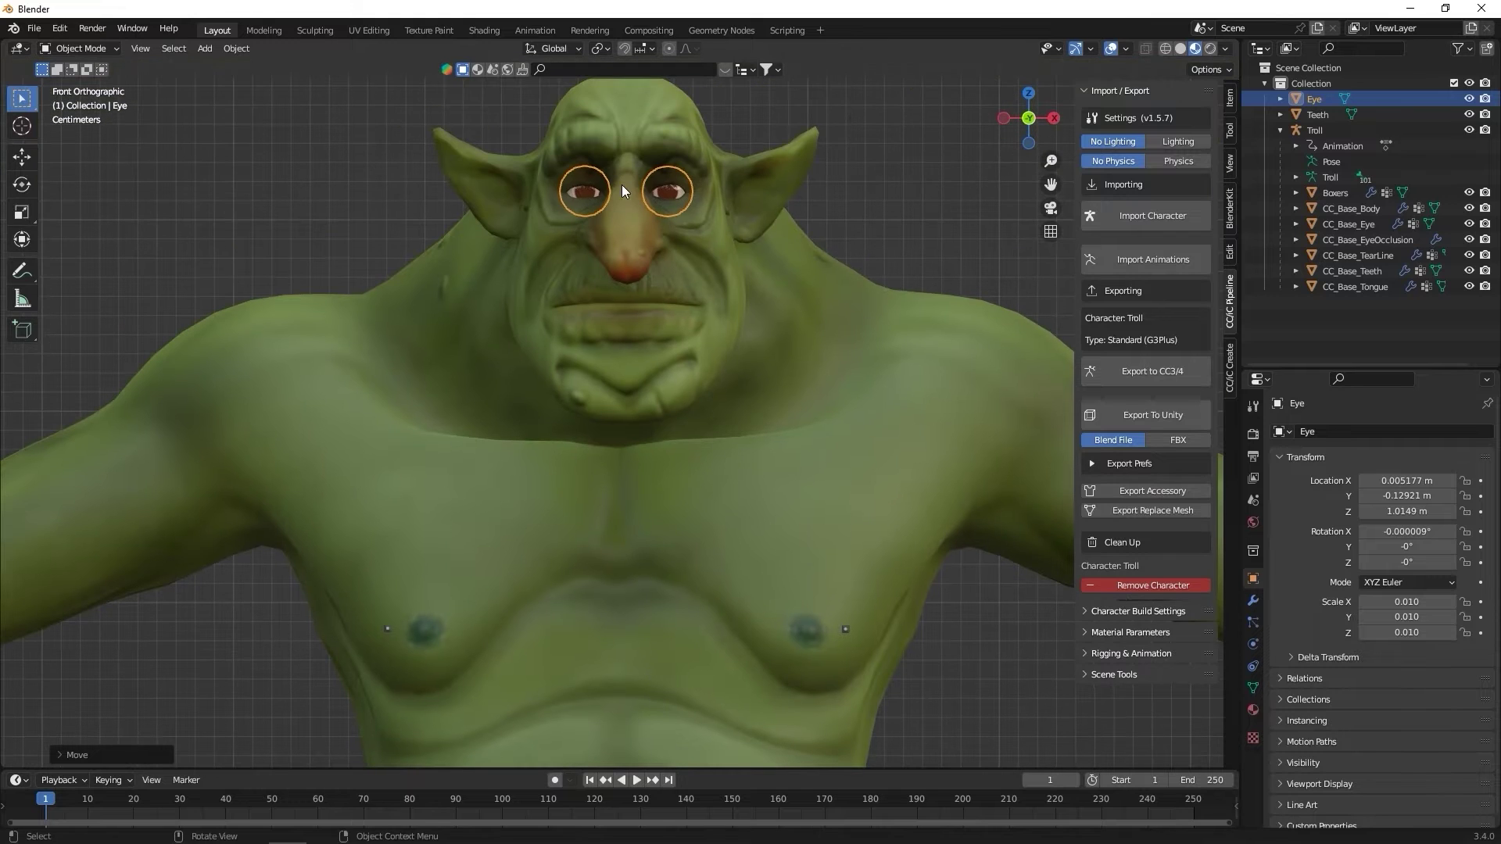
scroll(725, 364, down, 1)
shift+middle_drag(725, 397, 725, 368)
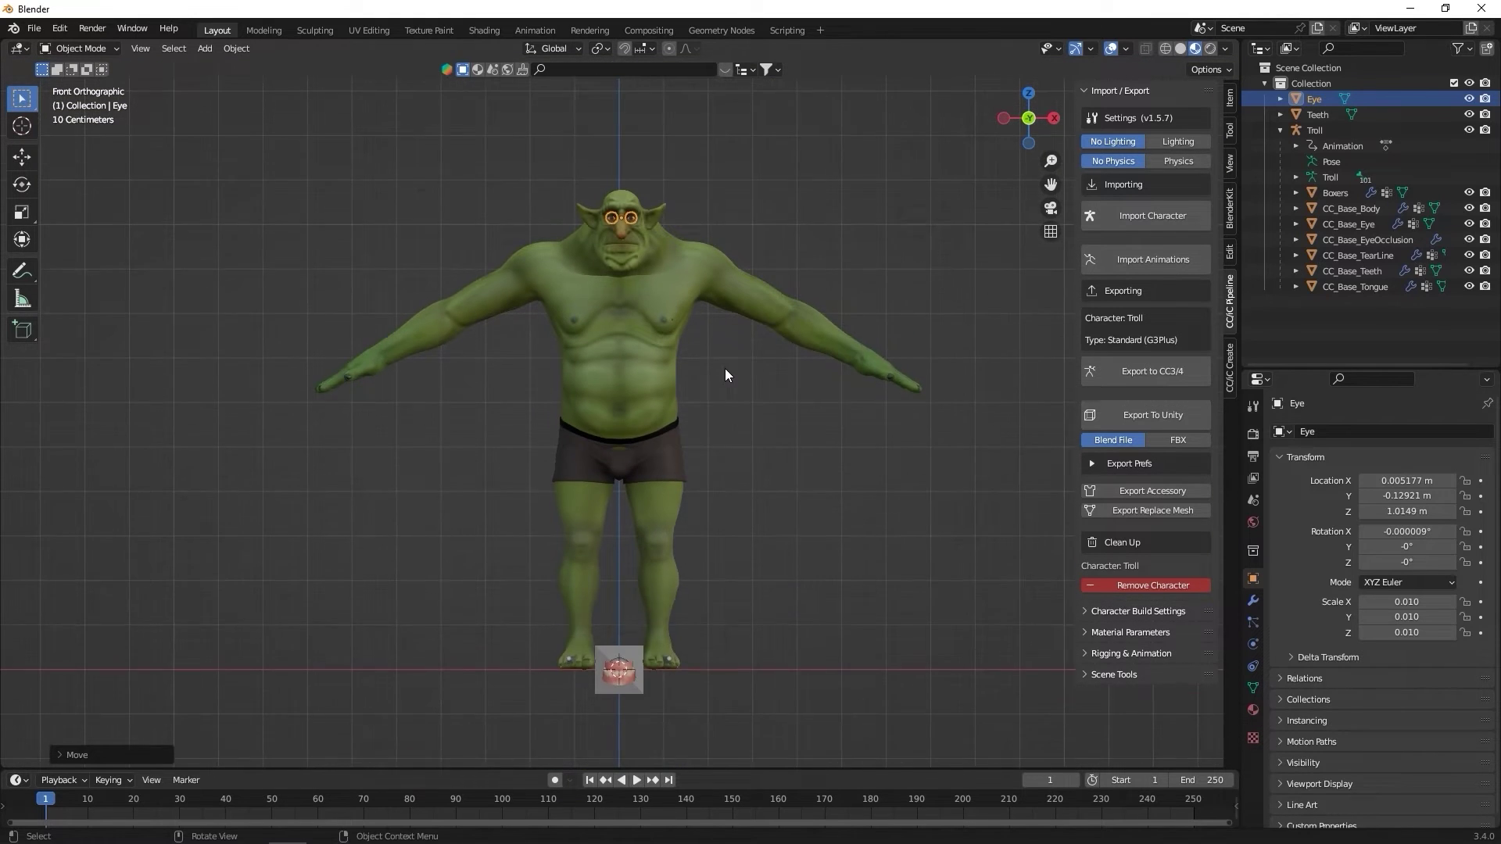
scroll(725, 368, up, 1)
right_click(677, 273)
mouse_move(677, 271)
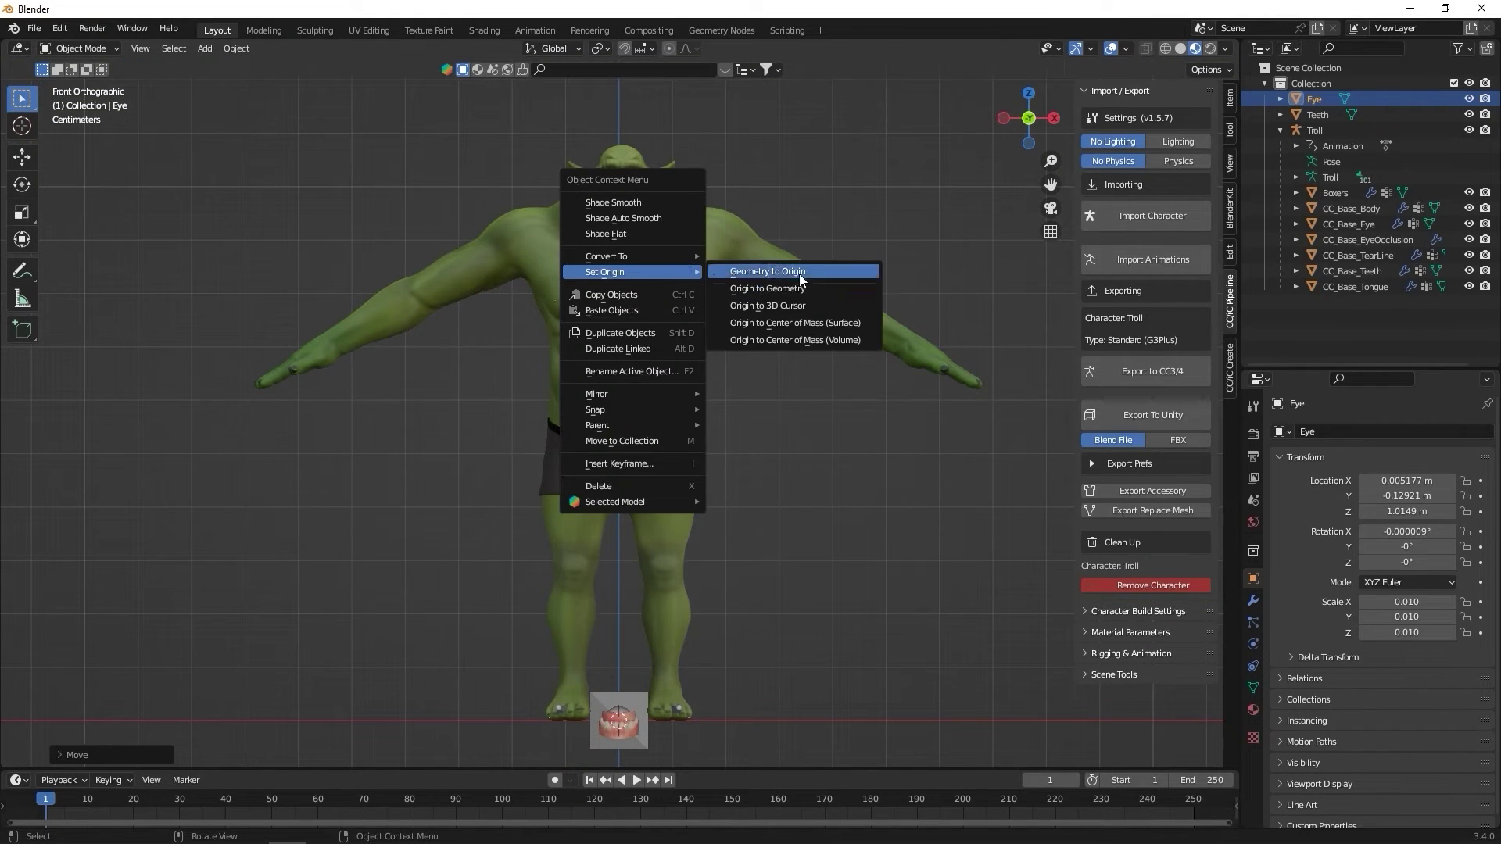
click(781, 312)
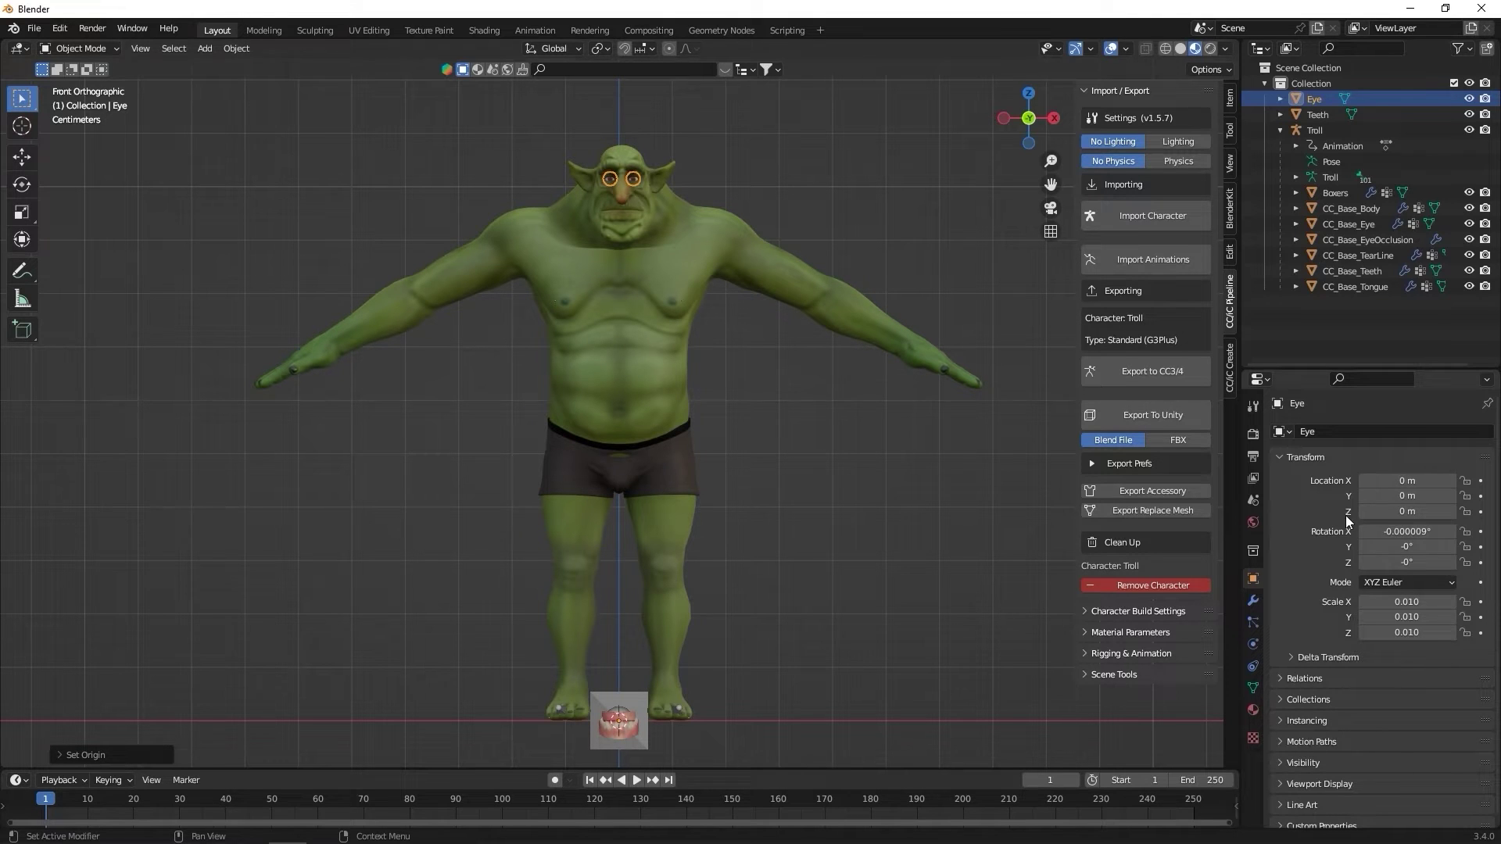
key(ctrl+a)
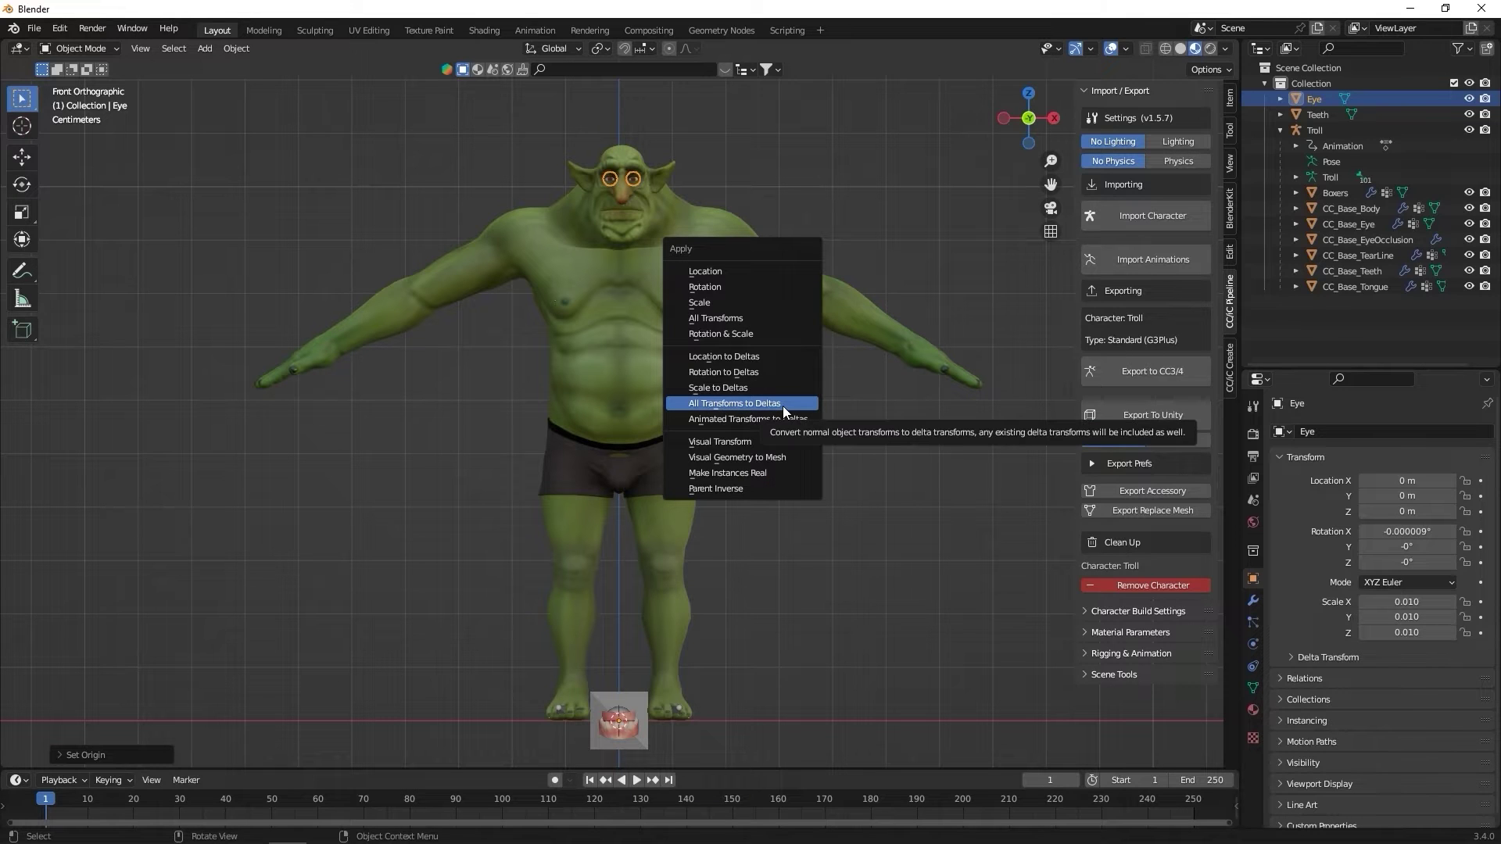
click(784, 404)
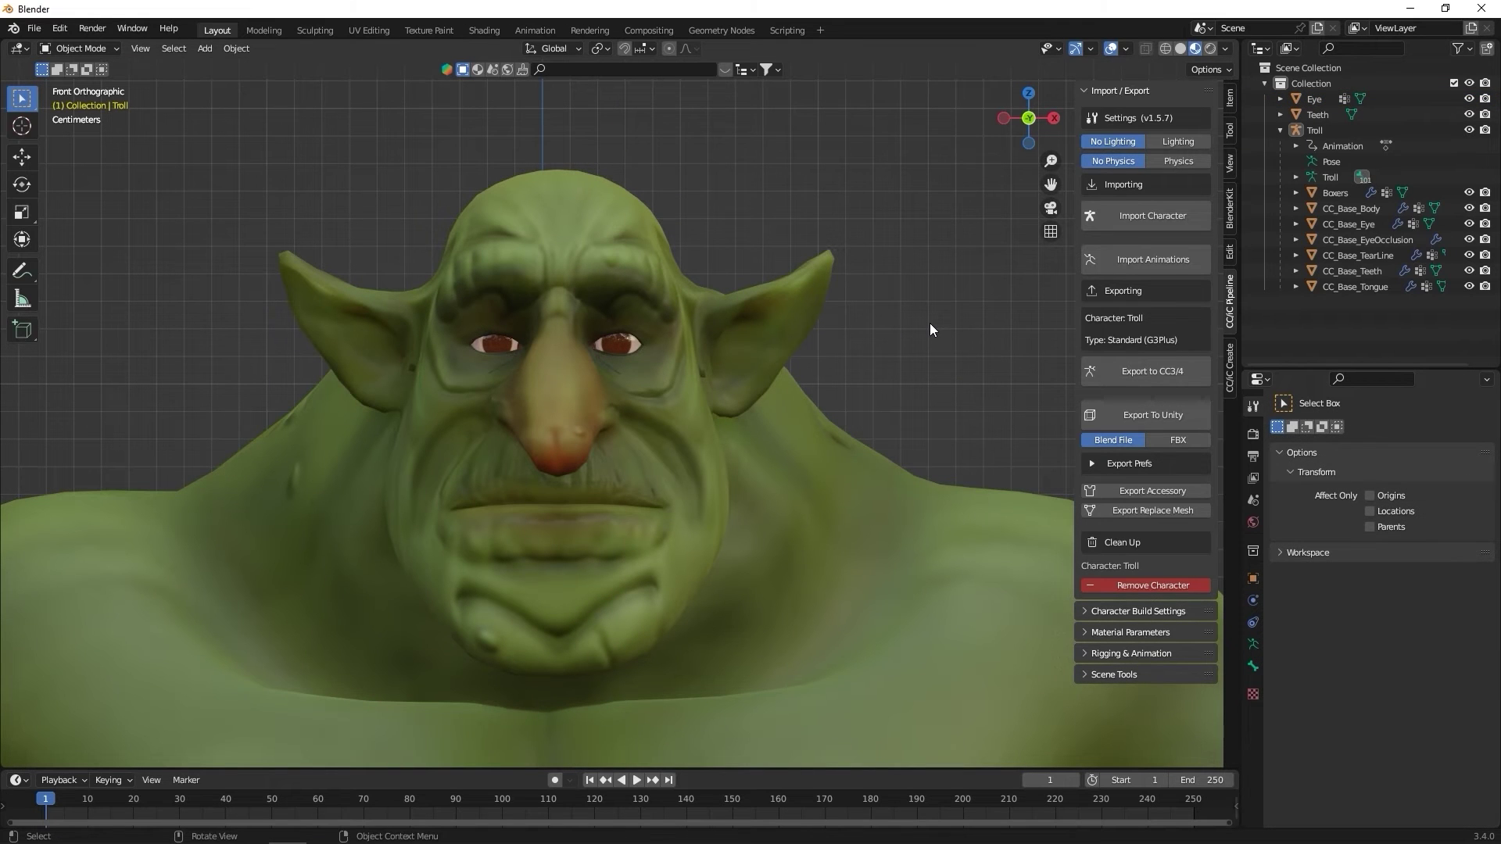
Parent the Eye object to the Troll armature using Armature Deform With Empty Groups
click(1308, 102)
ctrl+click(1335, 129)
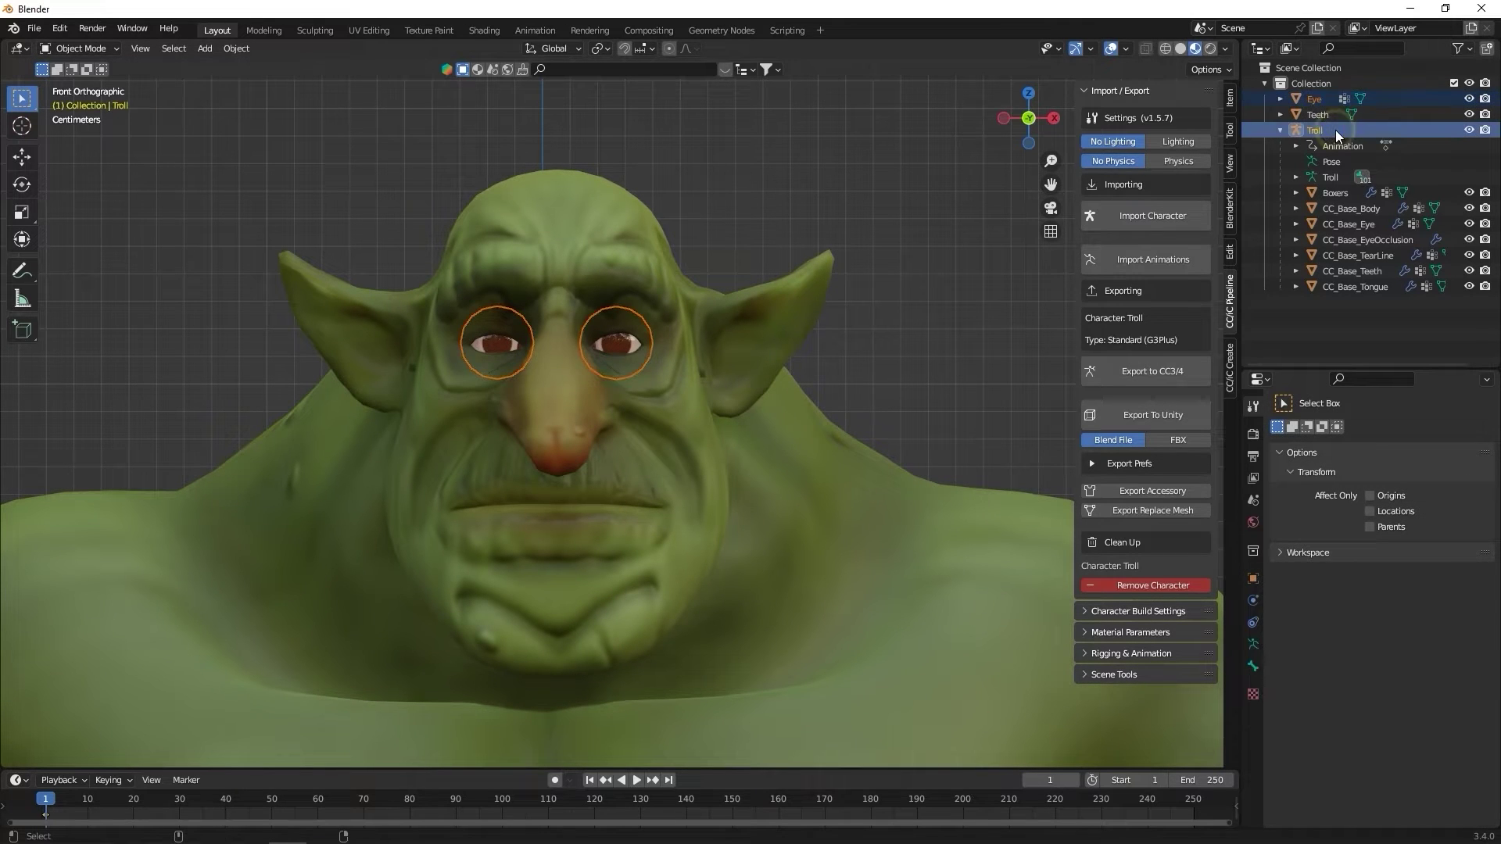
key(ctrl+p)
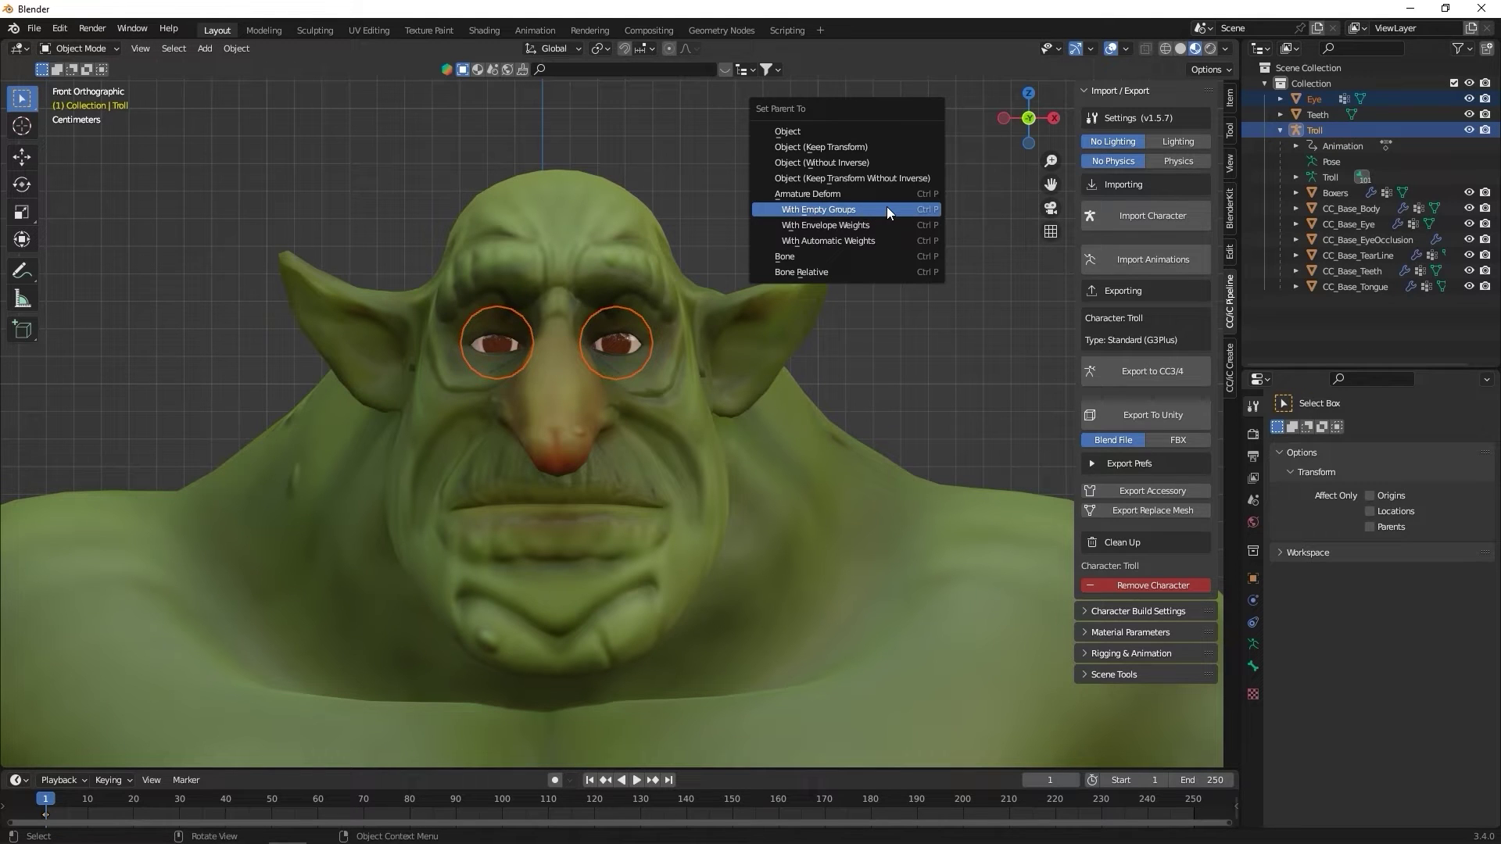
click(888, 208)
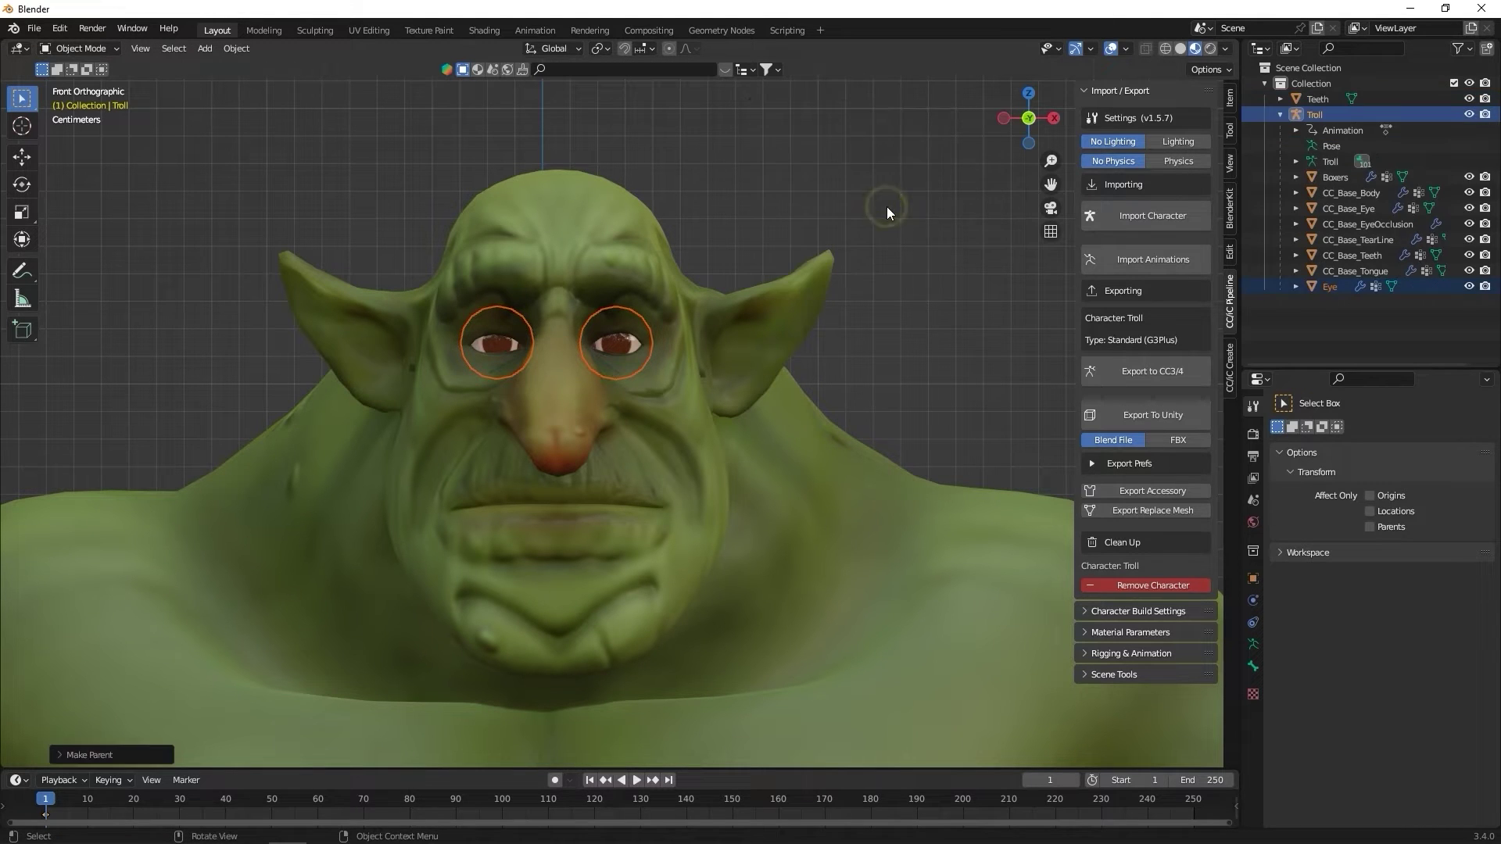
Hide the original CC_Base_Eye, EyeOcclusion, TearLine, Teeth and Tongue meshes
click(1334, 291)
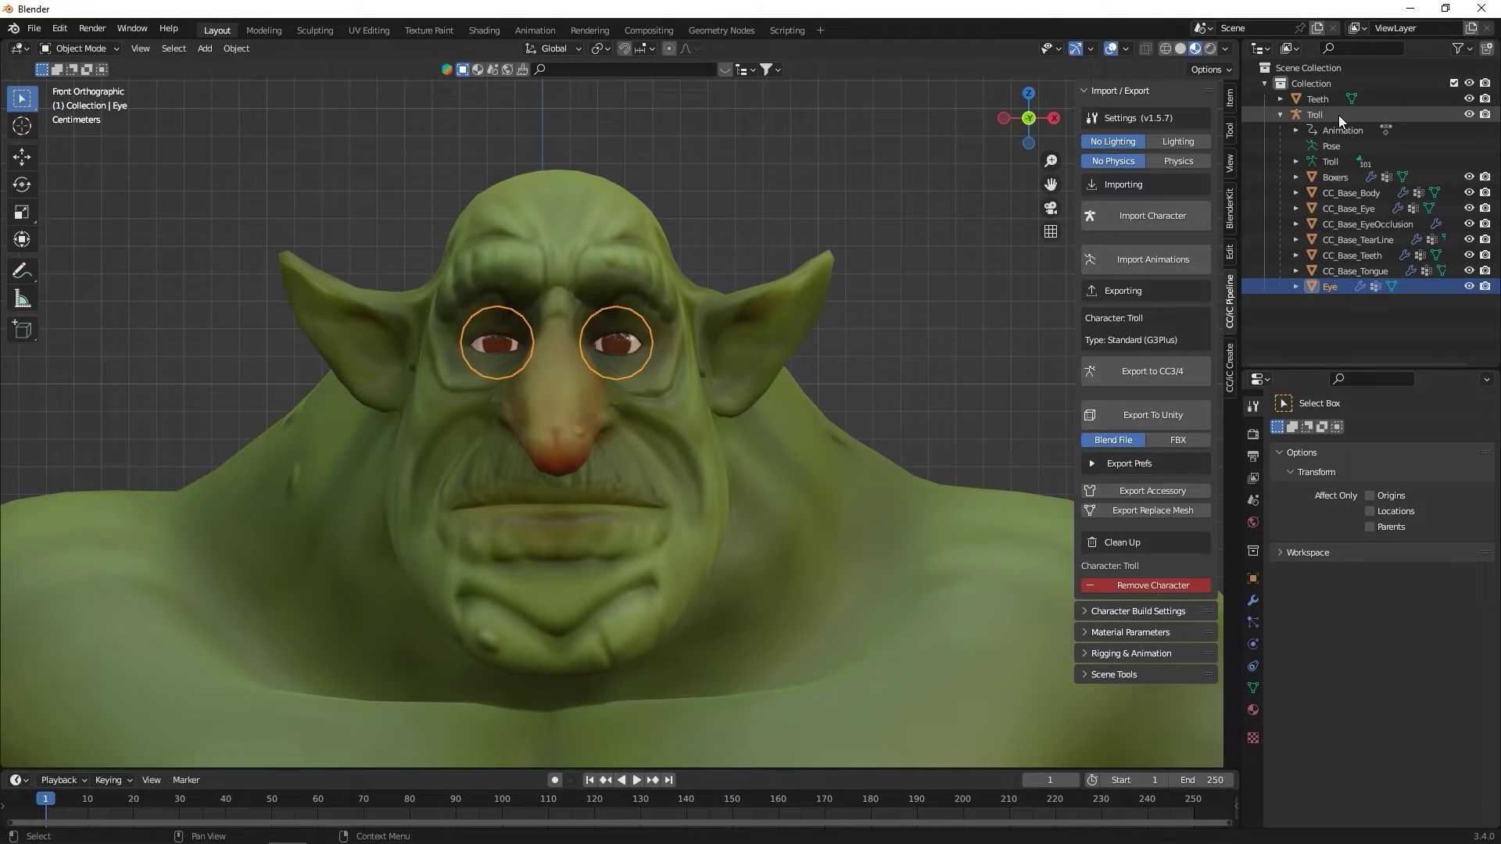
click(1468, 208)
drag(1470, 254, 1470, 270)
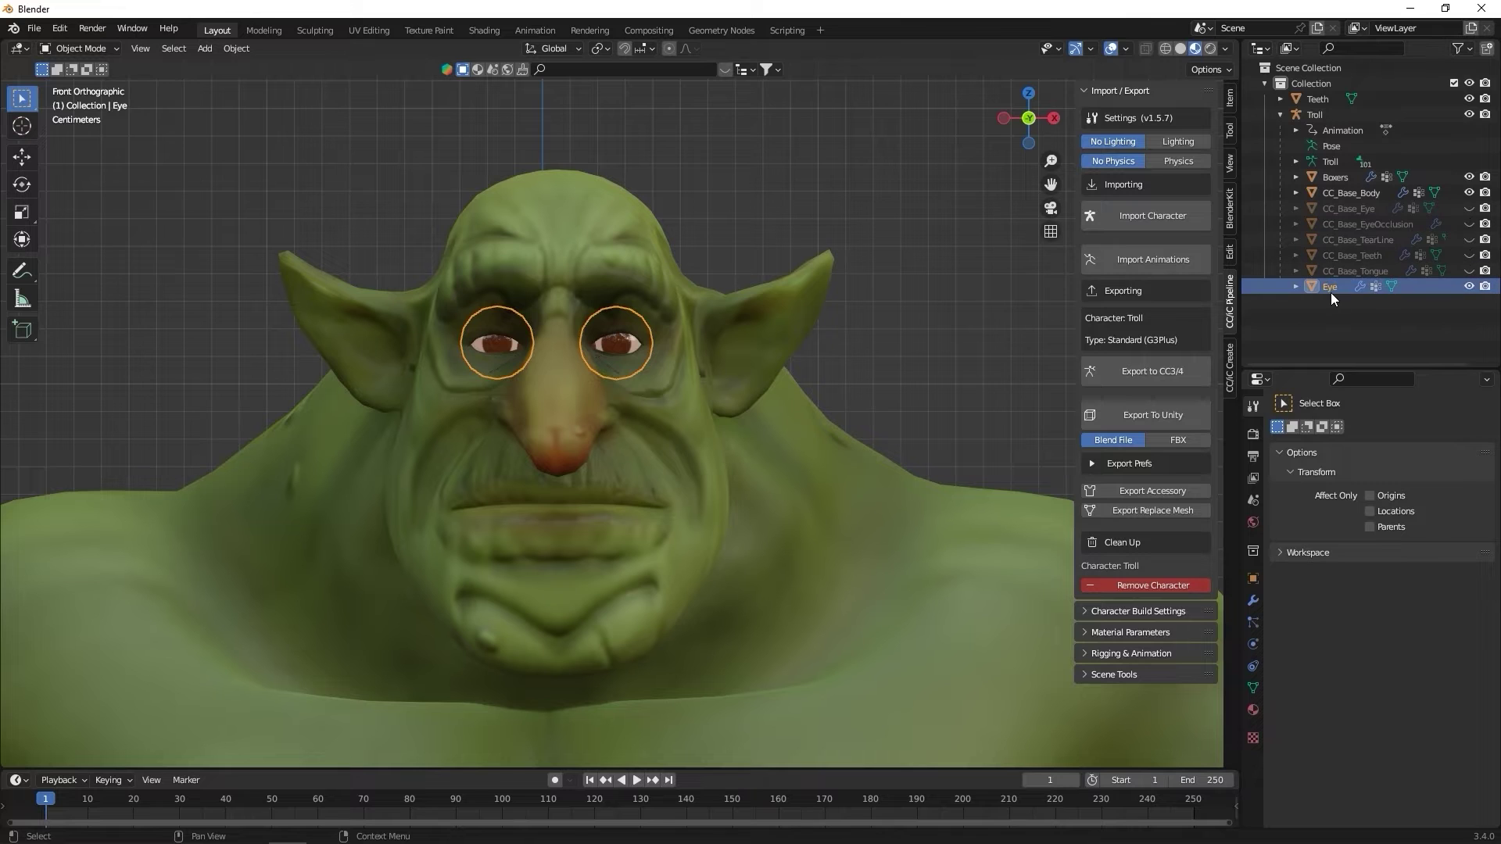
Set the Troll armature's viewport display to Stick with bone names shown and bones drawn in front
click(1329, 114)
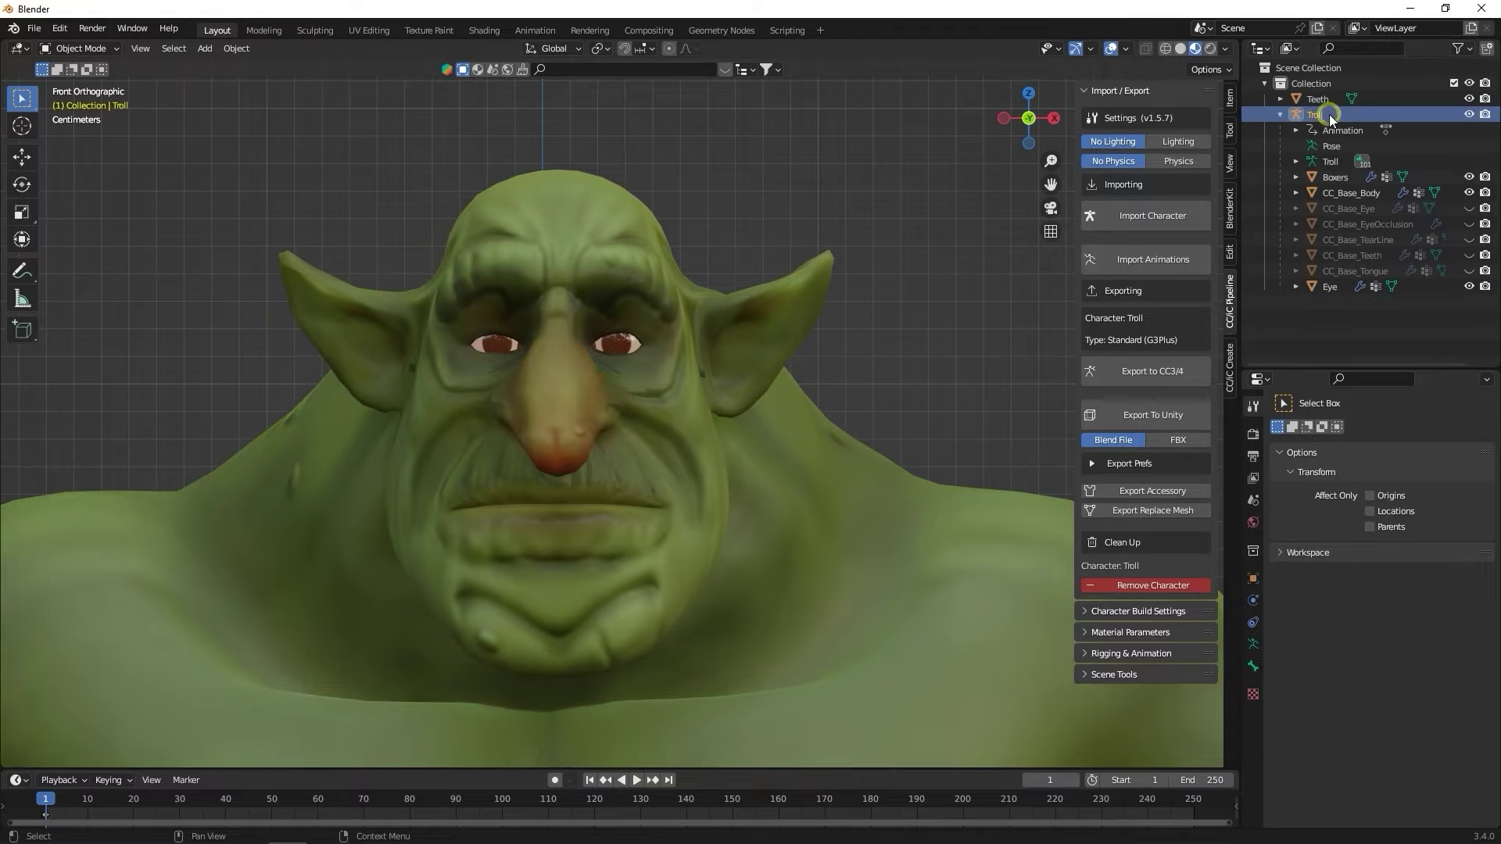
click(1252, 645)
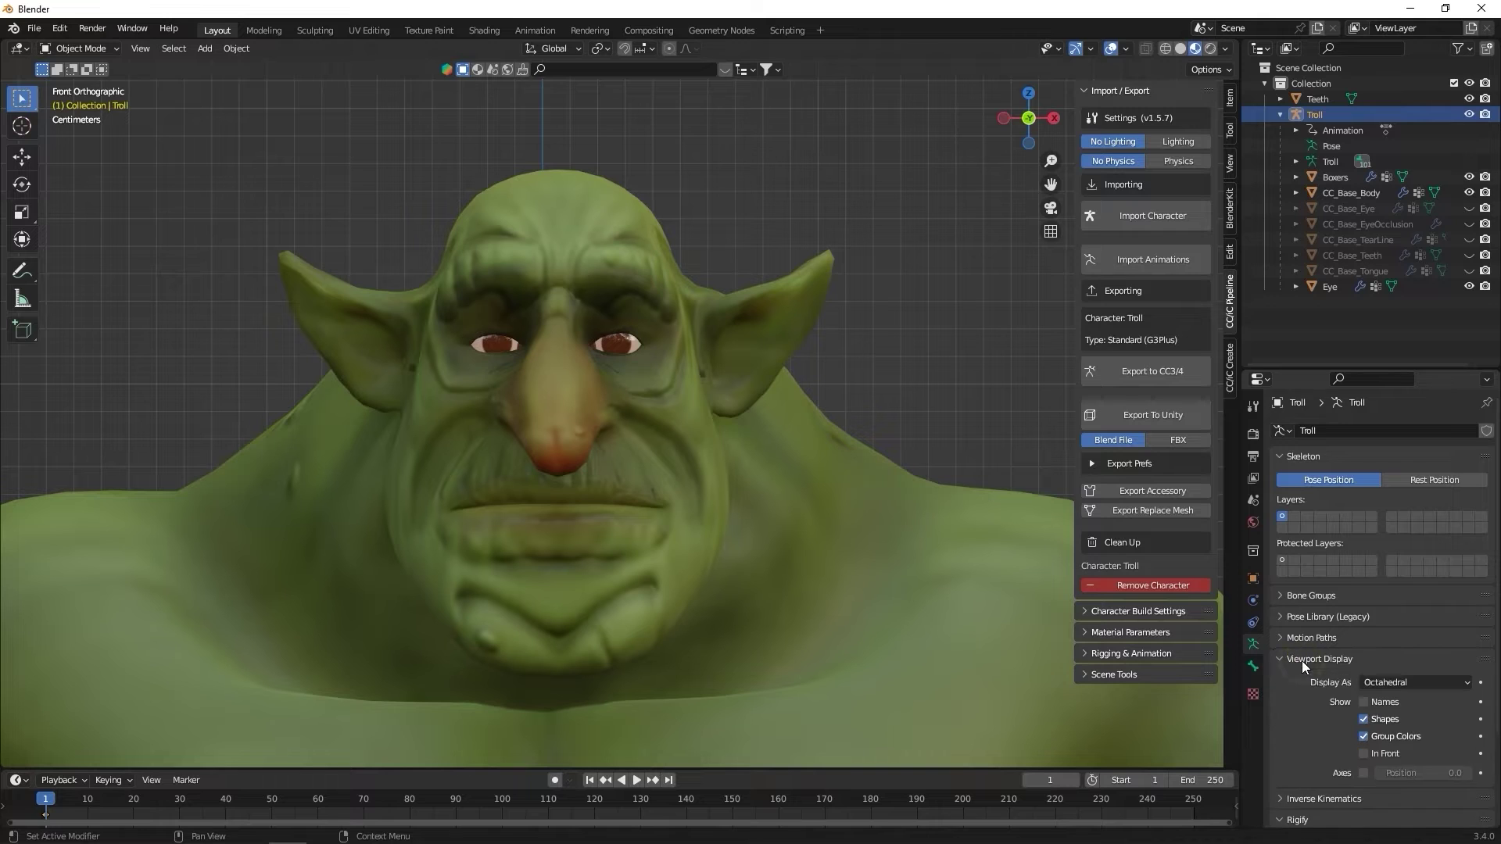
scroll(1360, 688, down, 3)
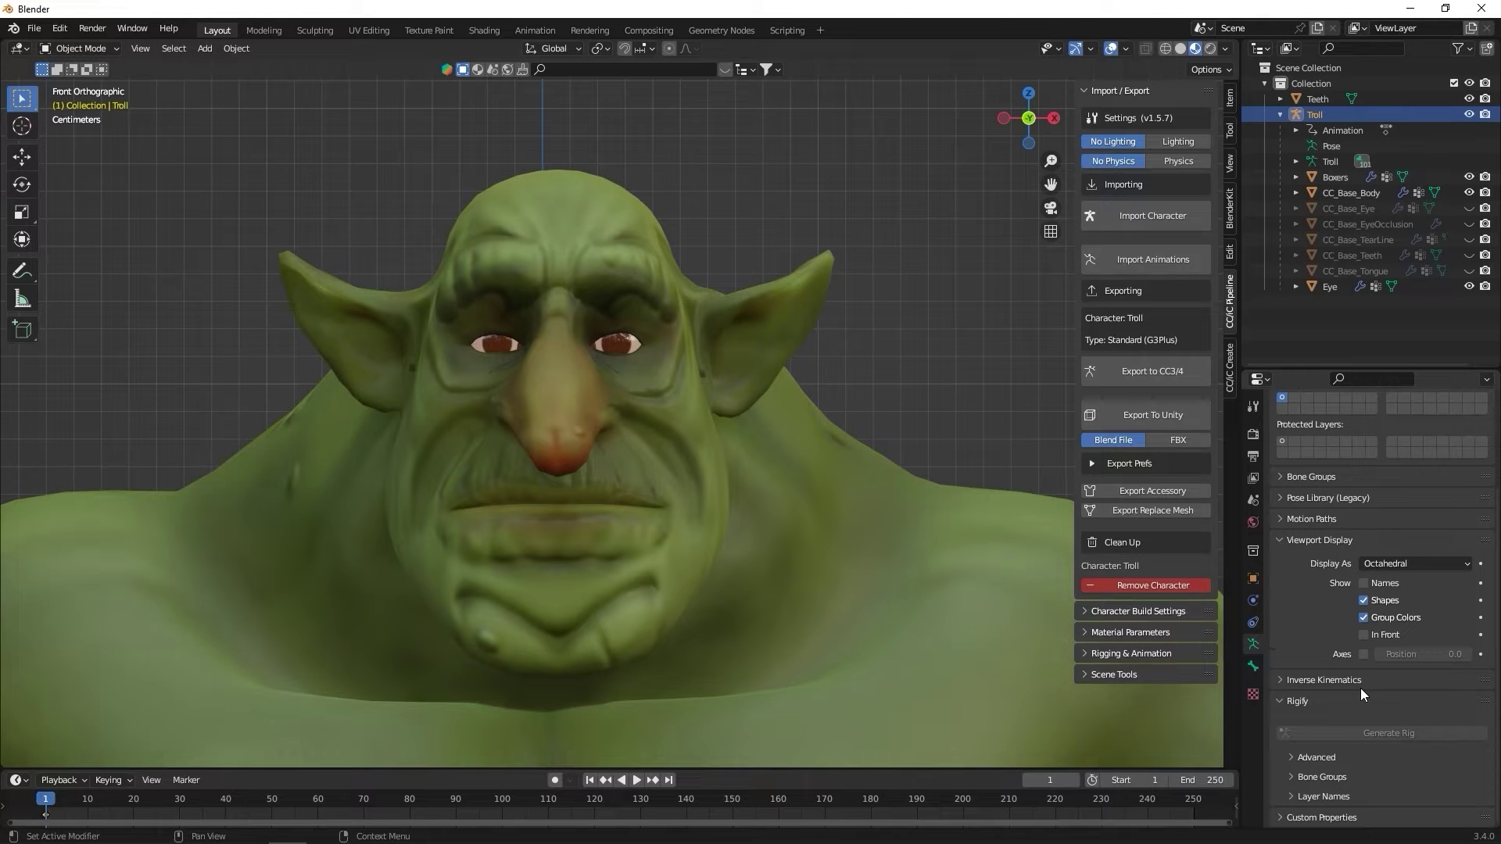
click(1366, 635)
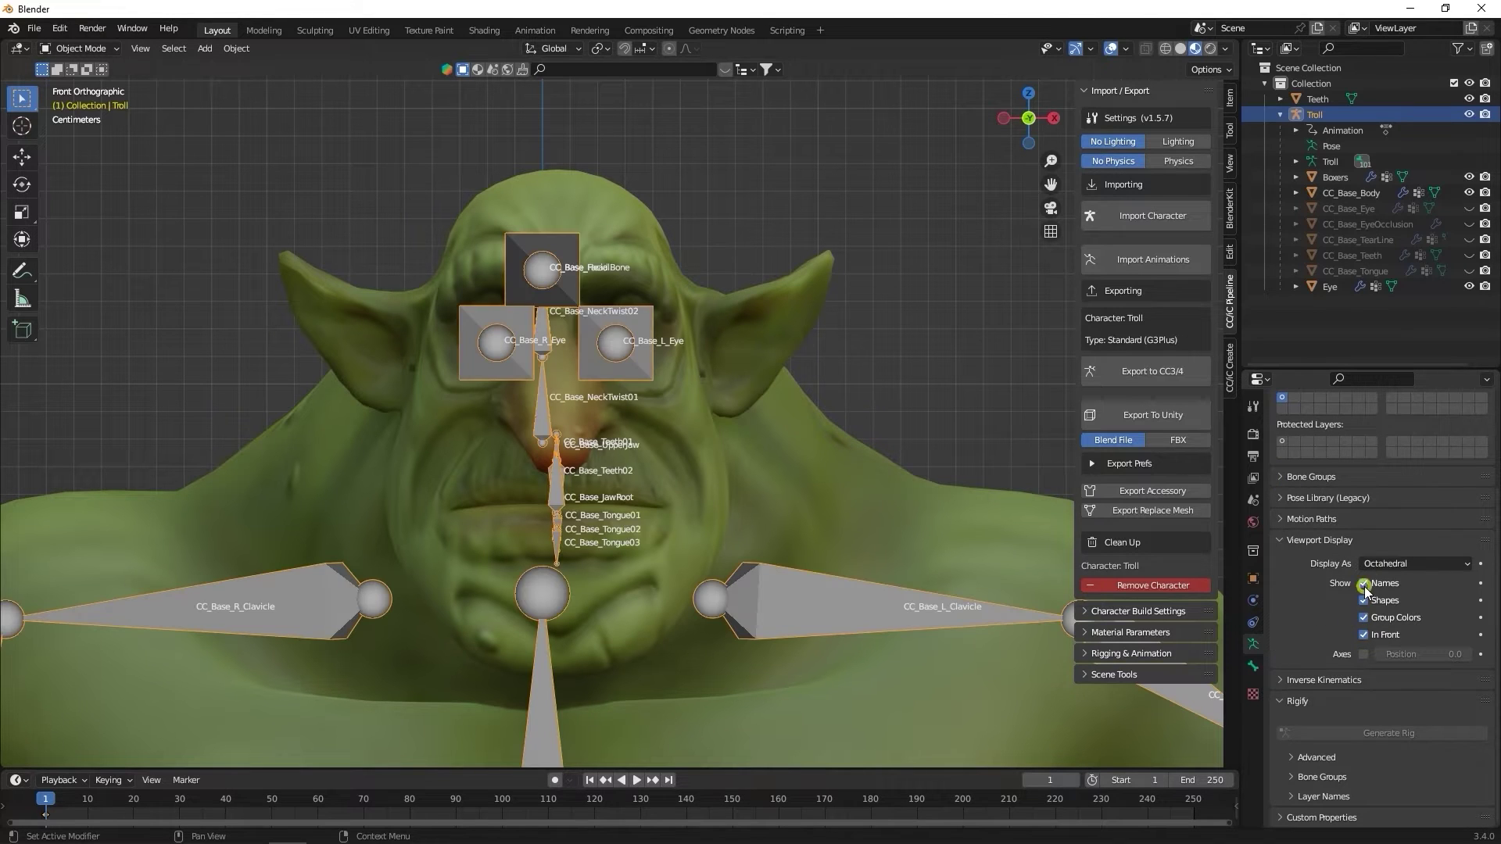
click(1377, 563)
click(1413, 599)
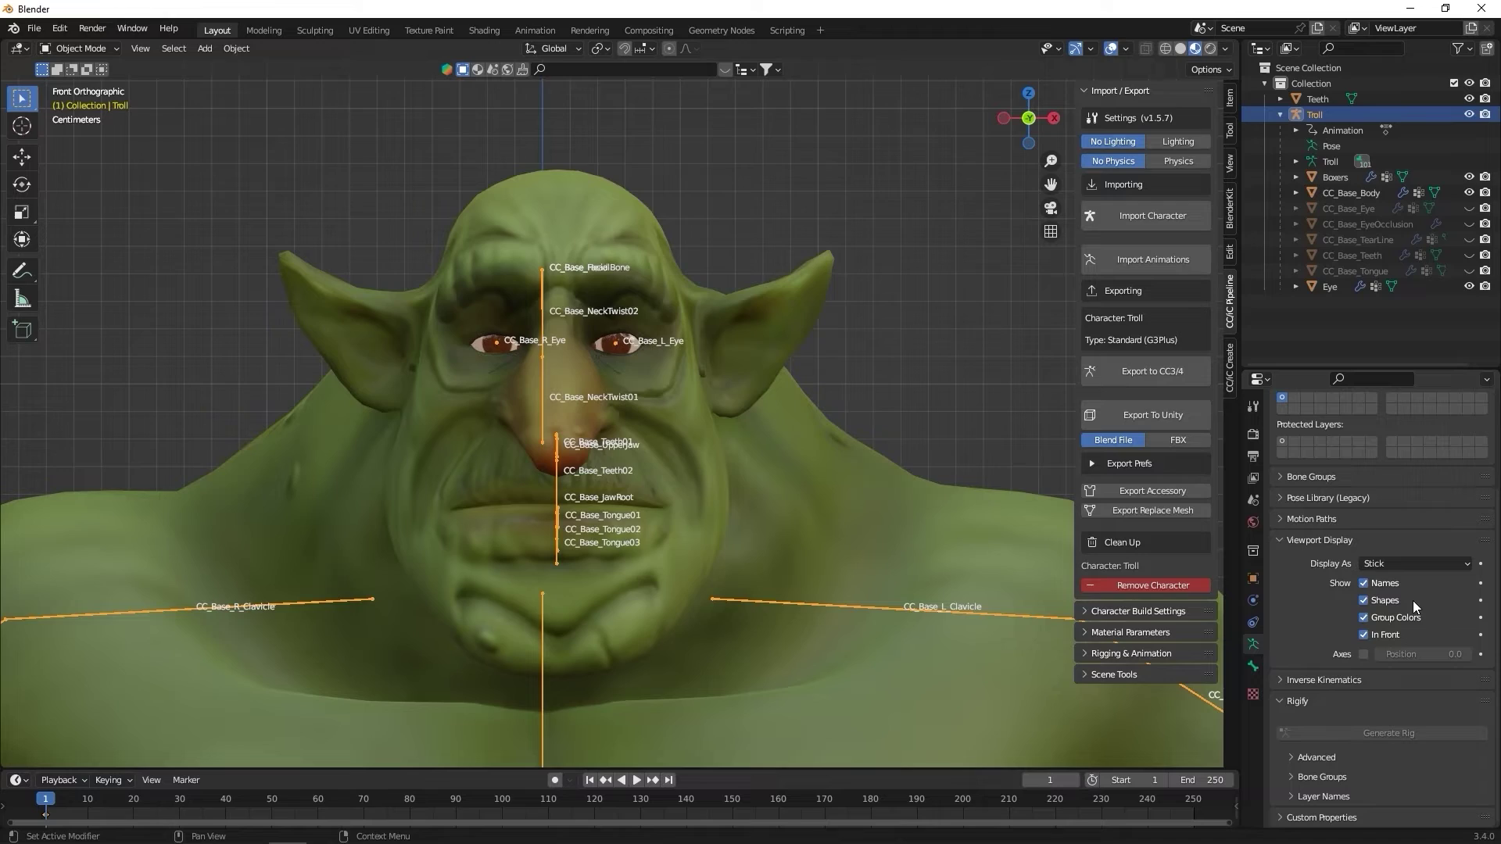
Enter Weight Paint mode on the Eye mesh with the Troll armature also selected, and hide CC_Base_Body
scroll(785, 503, down, 8)
middle_drag(786, 504, 888, 436)
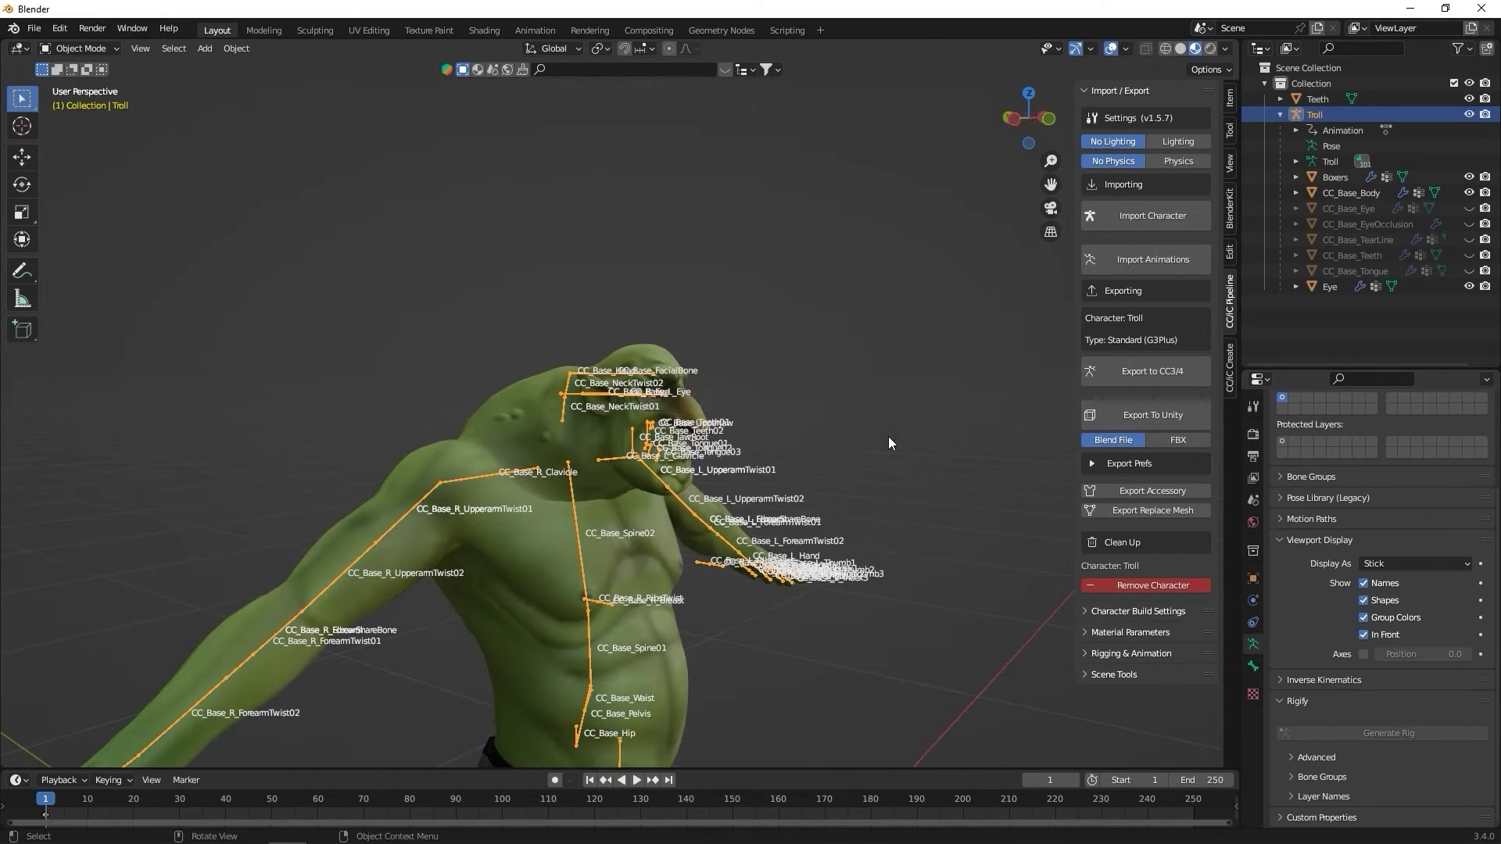
click(1048, 120)
scroll(622, 440, up, 8)
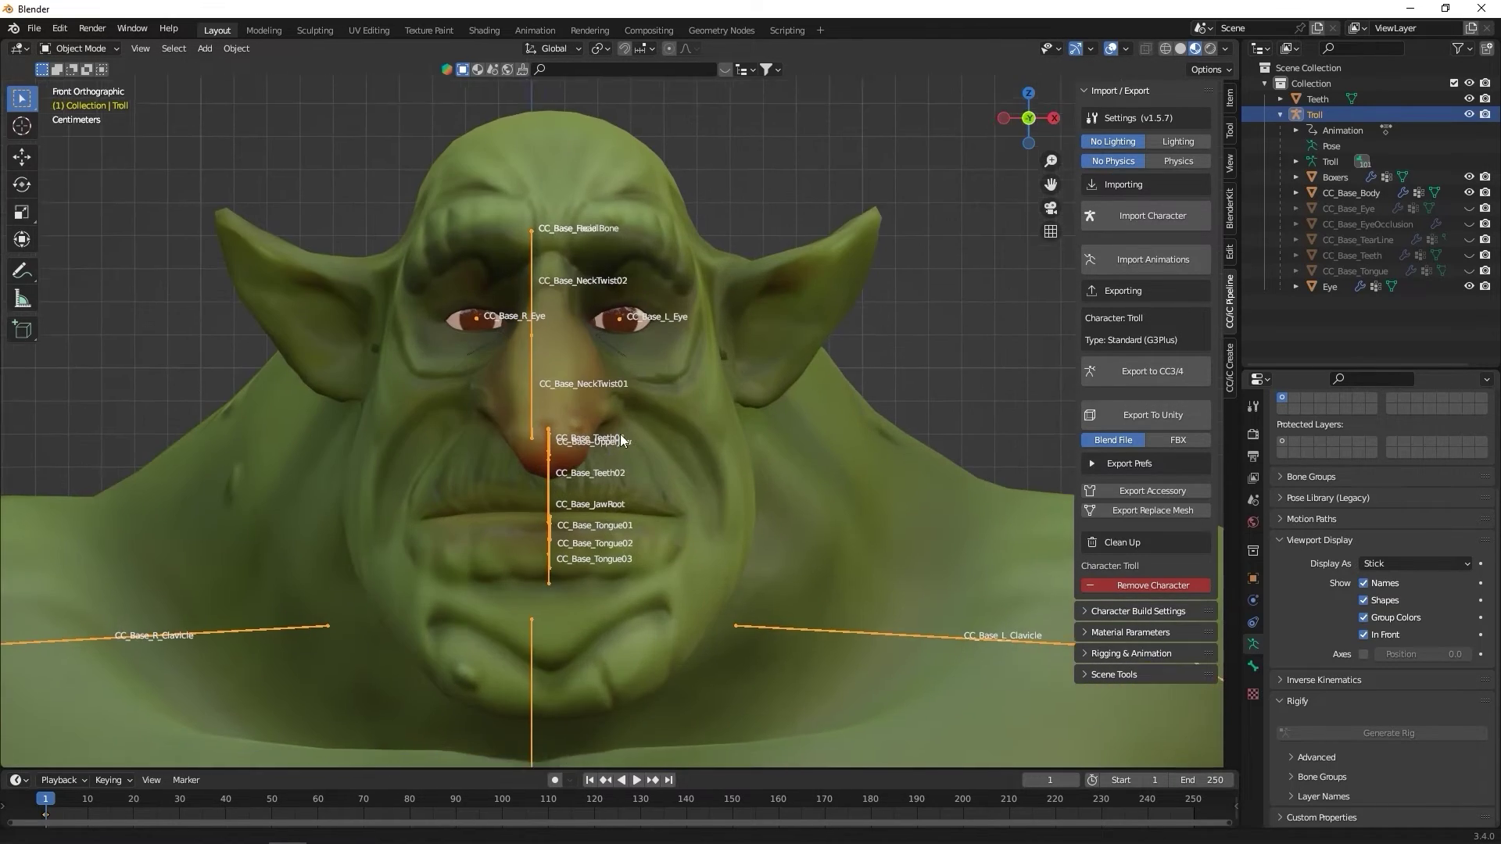
shift+middle_drag(621, 441, 630, 388)
click(914, 264)
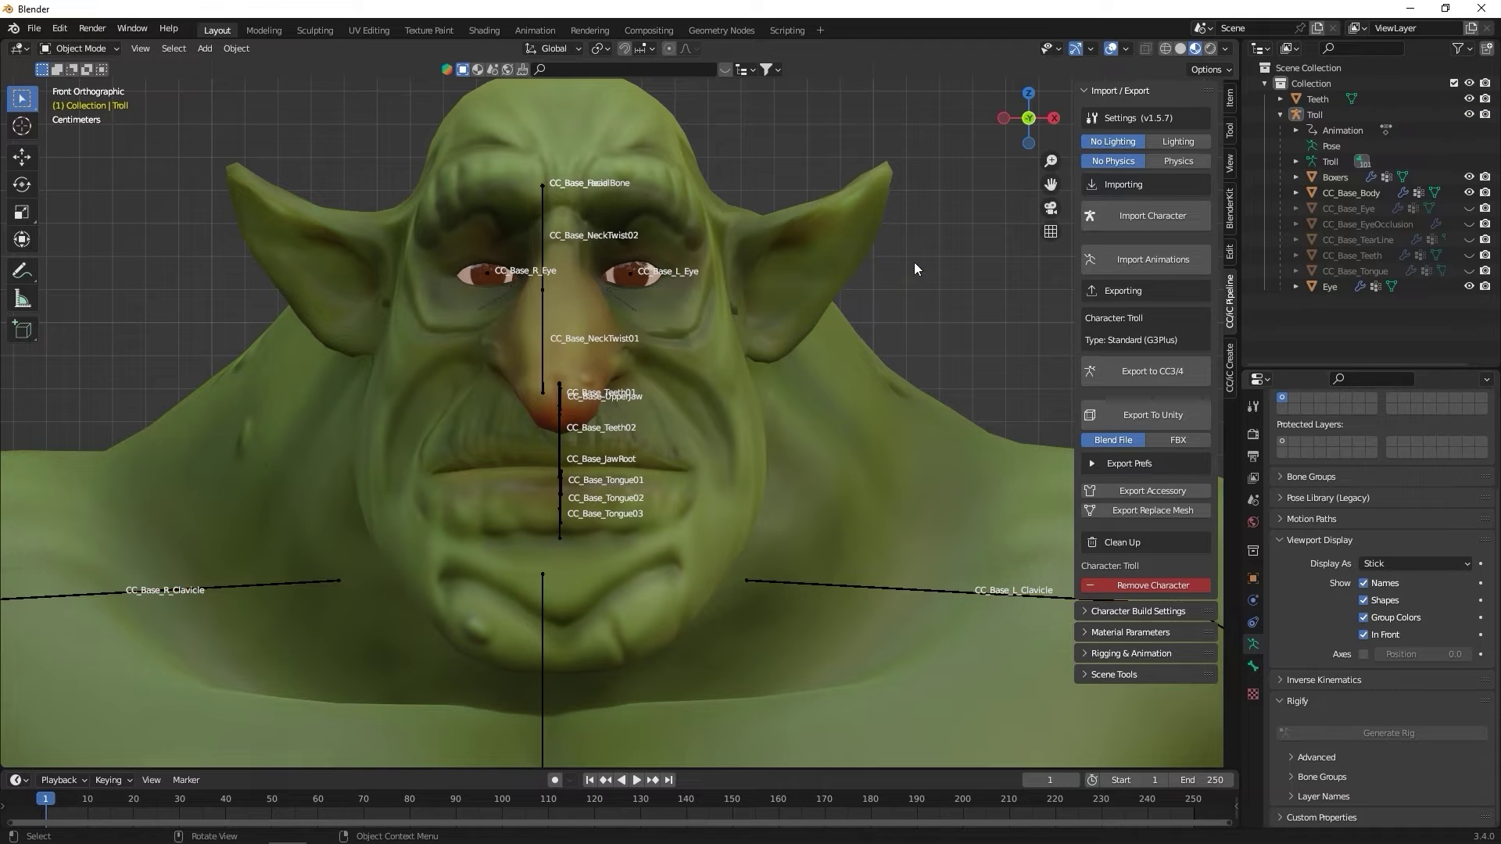
click(542, 286)
shift+click(615, 274)
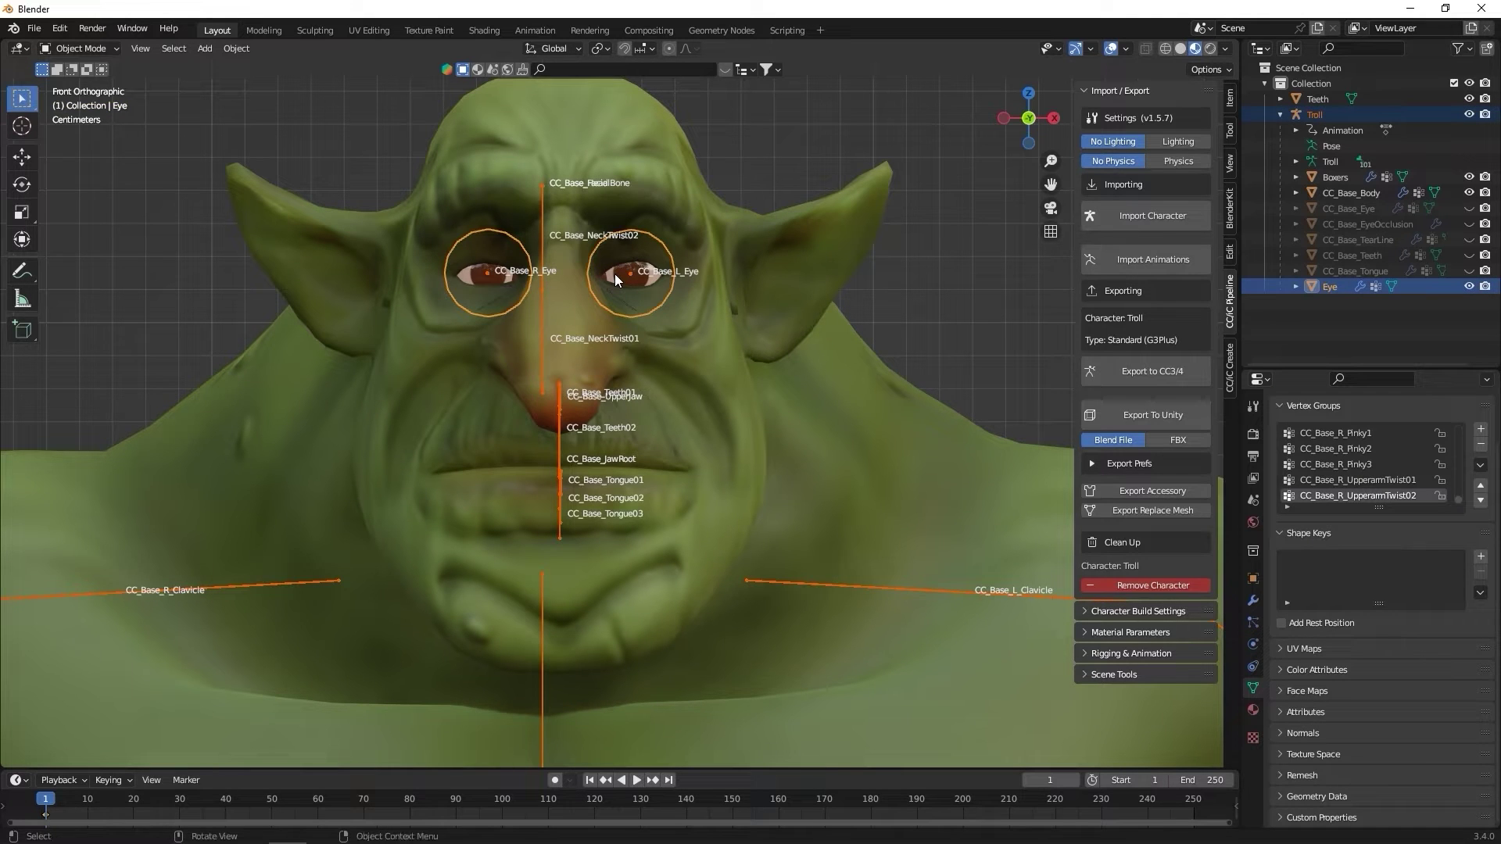
click(79, 48)
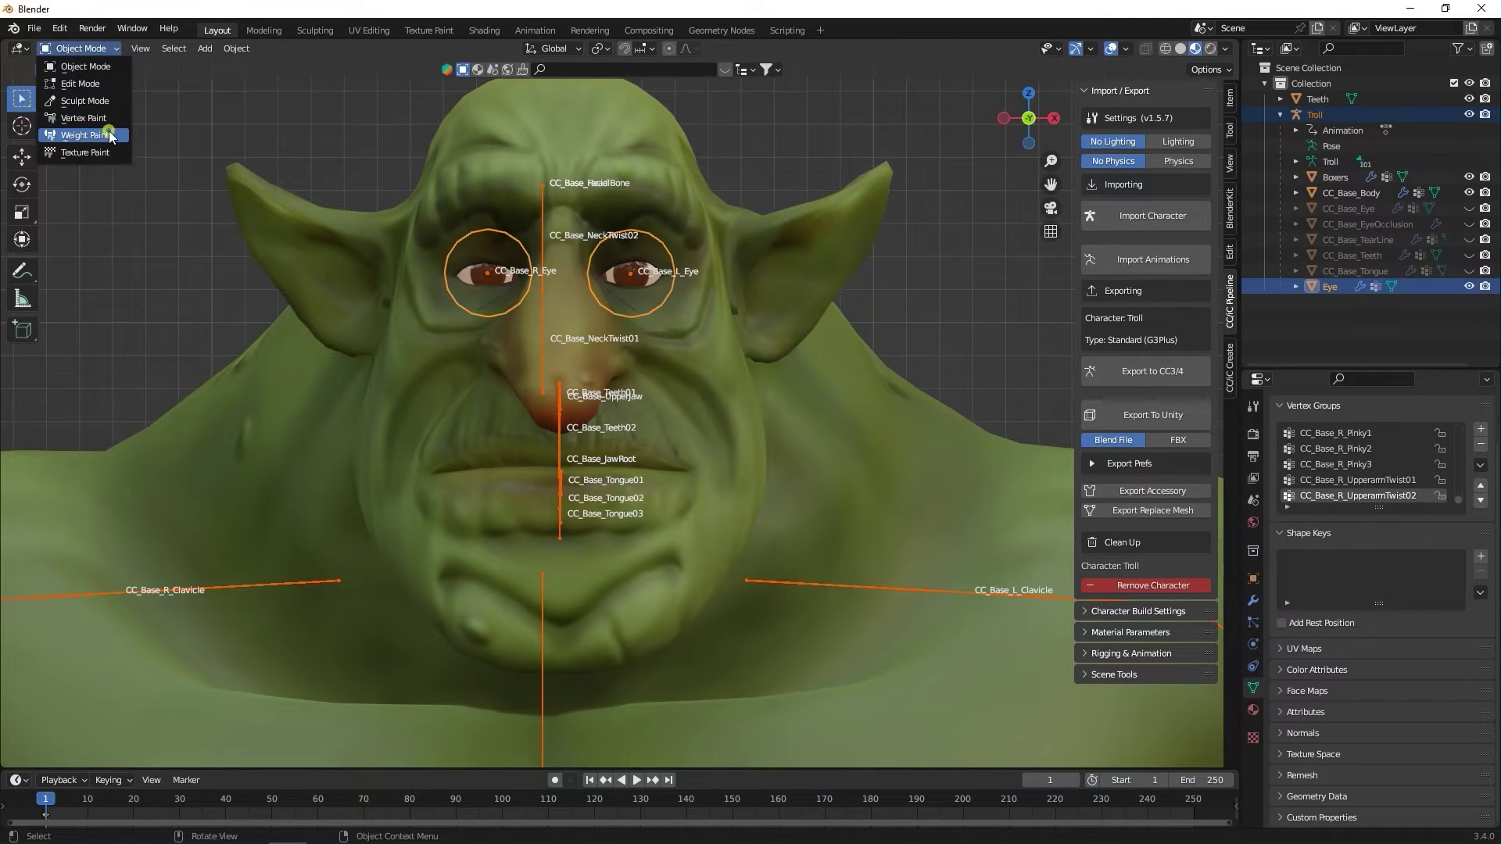
click(85, 136)
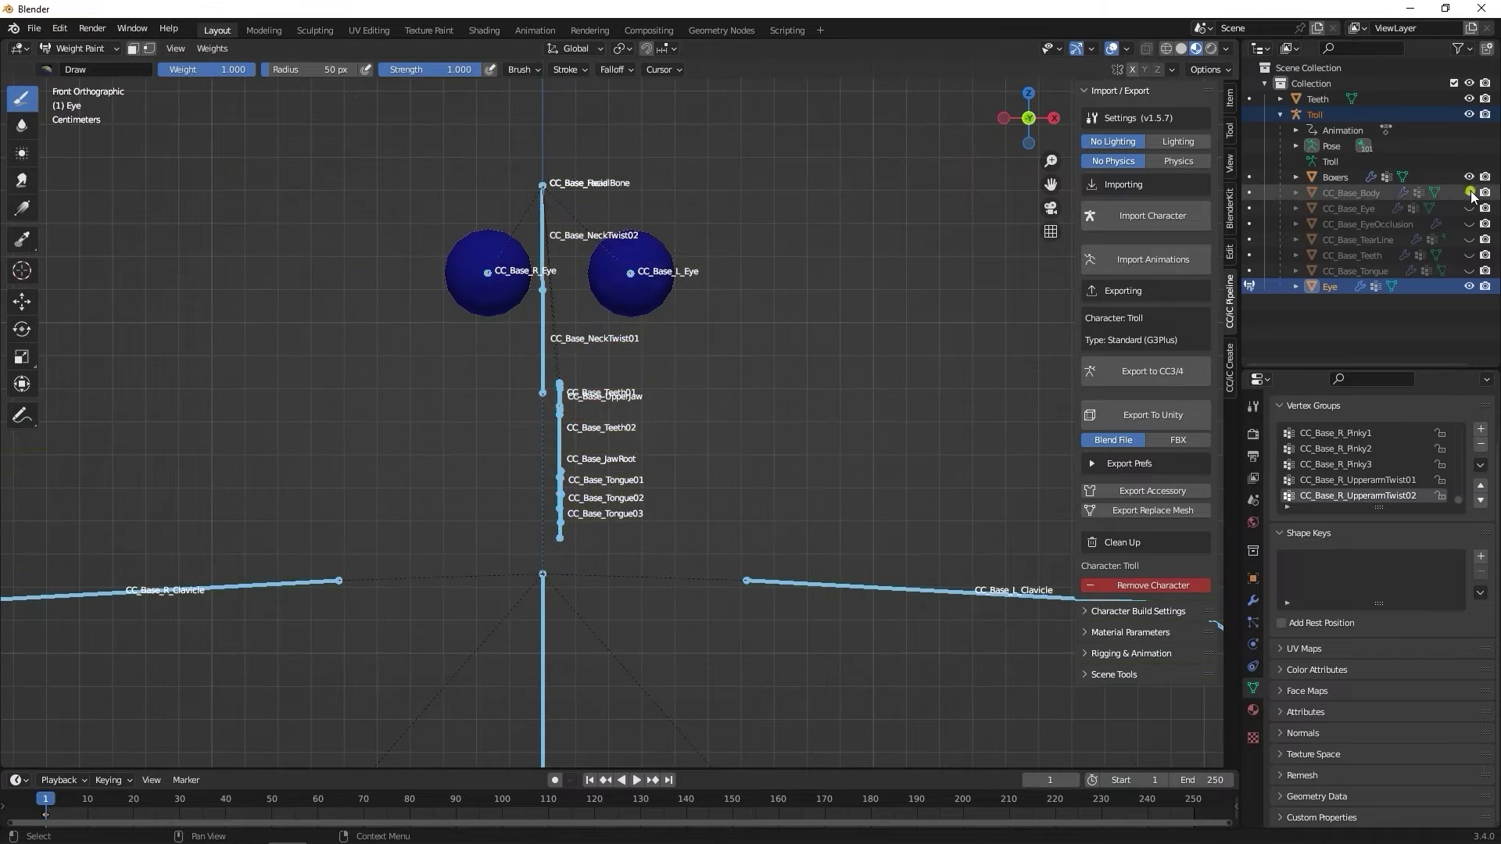
Paint the character's whole left eyeball with weight 1.000 for the CC_Base_L_Eye bone, using a 122 px brush radius
mouse_move(617, 313)
middle_down()
mouse_move(638, 303)
mouse_move(519, 285)
mouse_move(656, 339)
mouse_move(556, 319)
mouse_move(727, 312)
mouse_move(456, 244)
middle_up()
ctrl+click(662, 342)
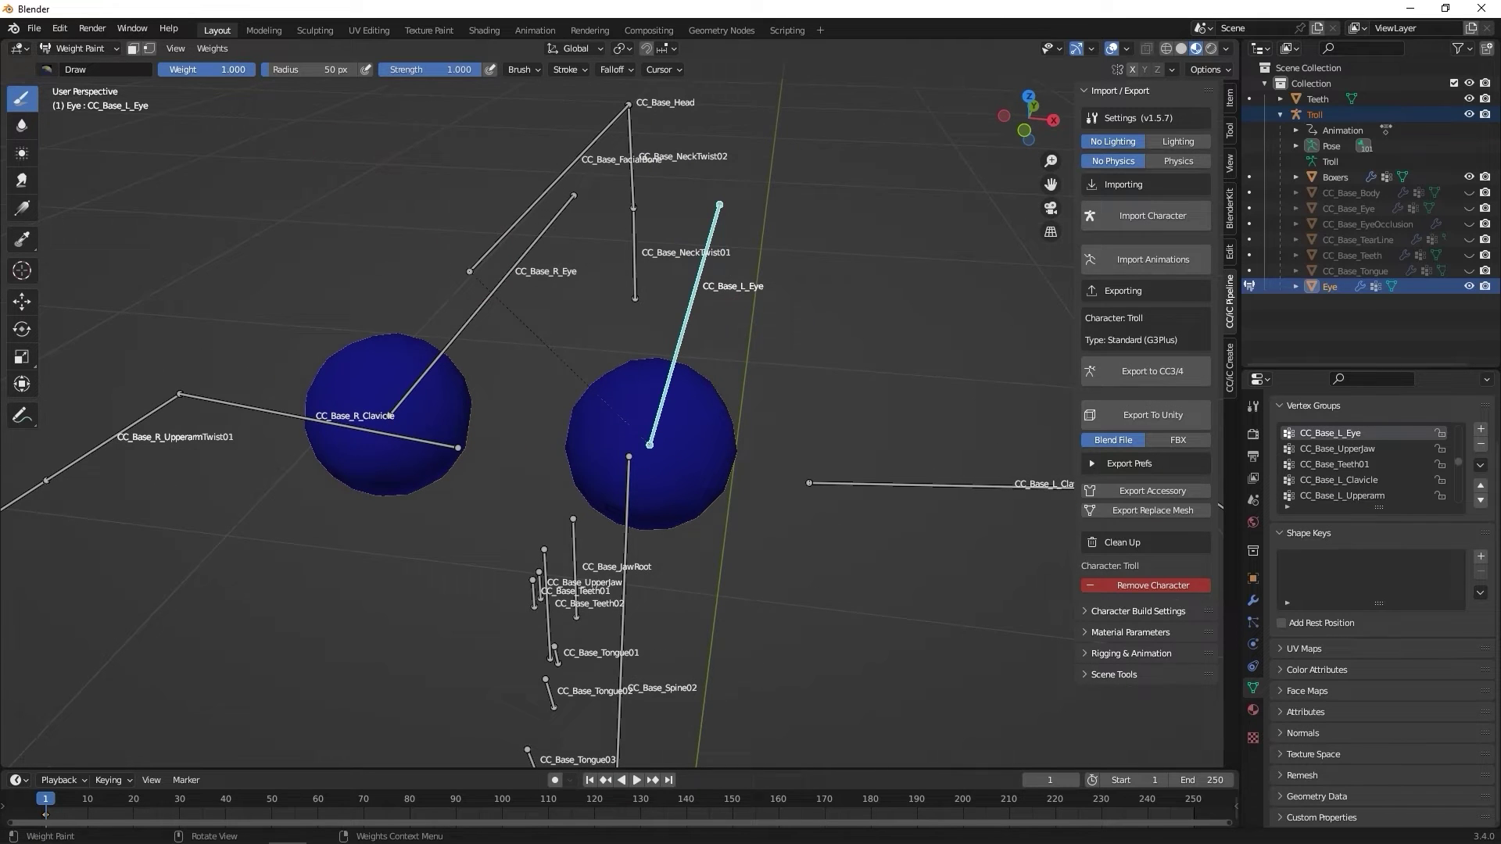
drag(174, 70, 265, 73)
mouse_move(715, 376)
shift+middle_down()
mouse_move(679, 321)
mouse_move(706, 312)
shift+middle_up()
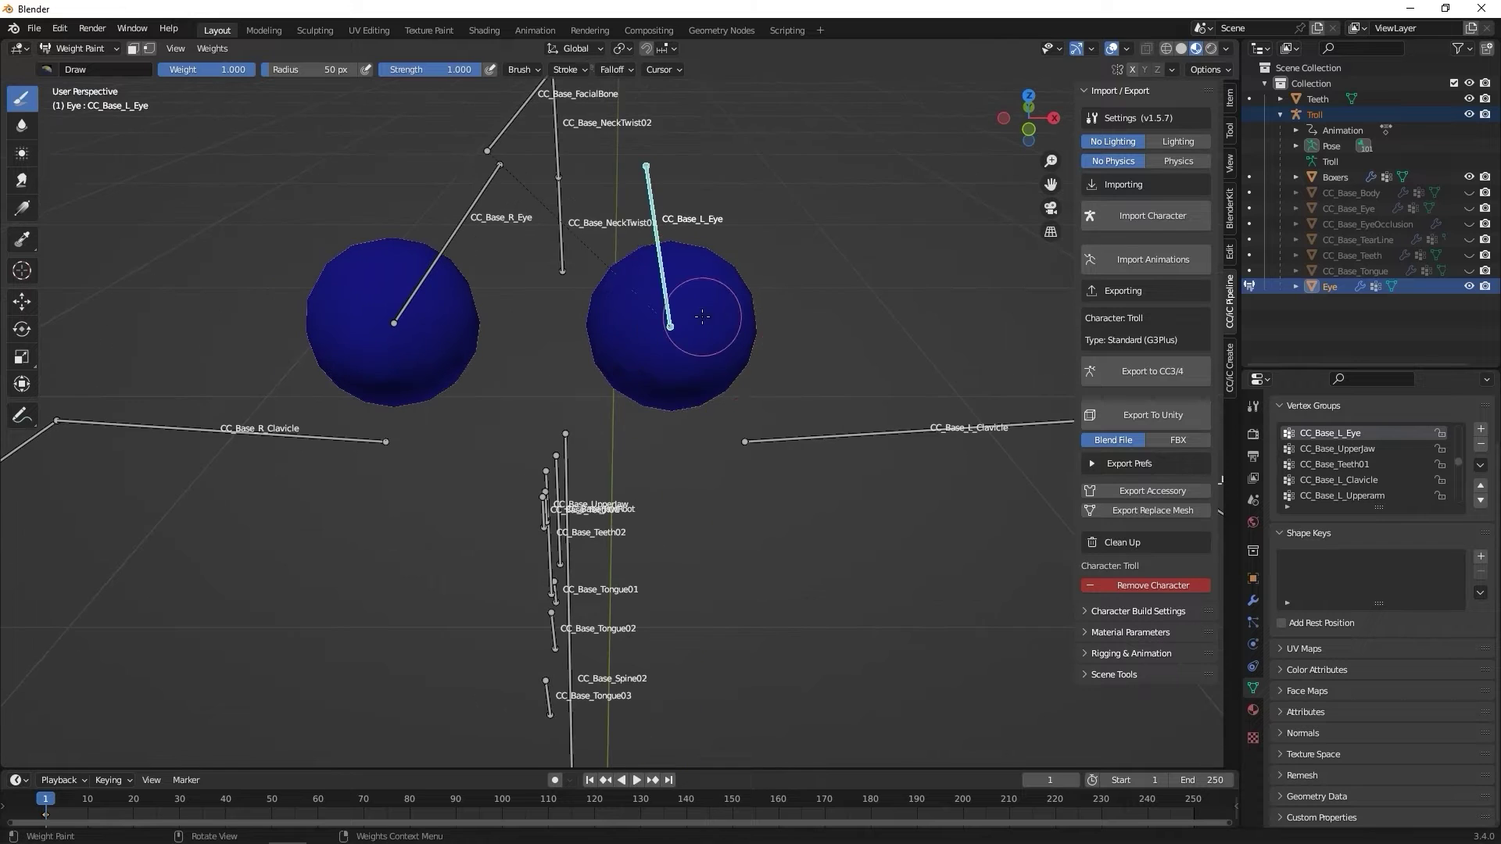
key(f)
click(758, 309)
drag(758, 308, 724, 307)
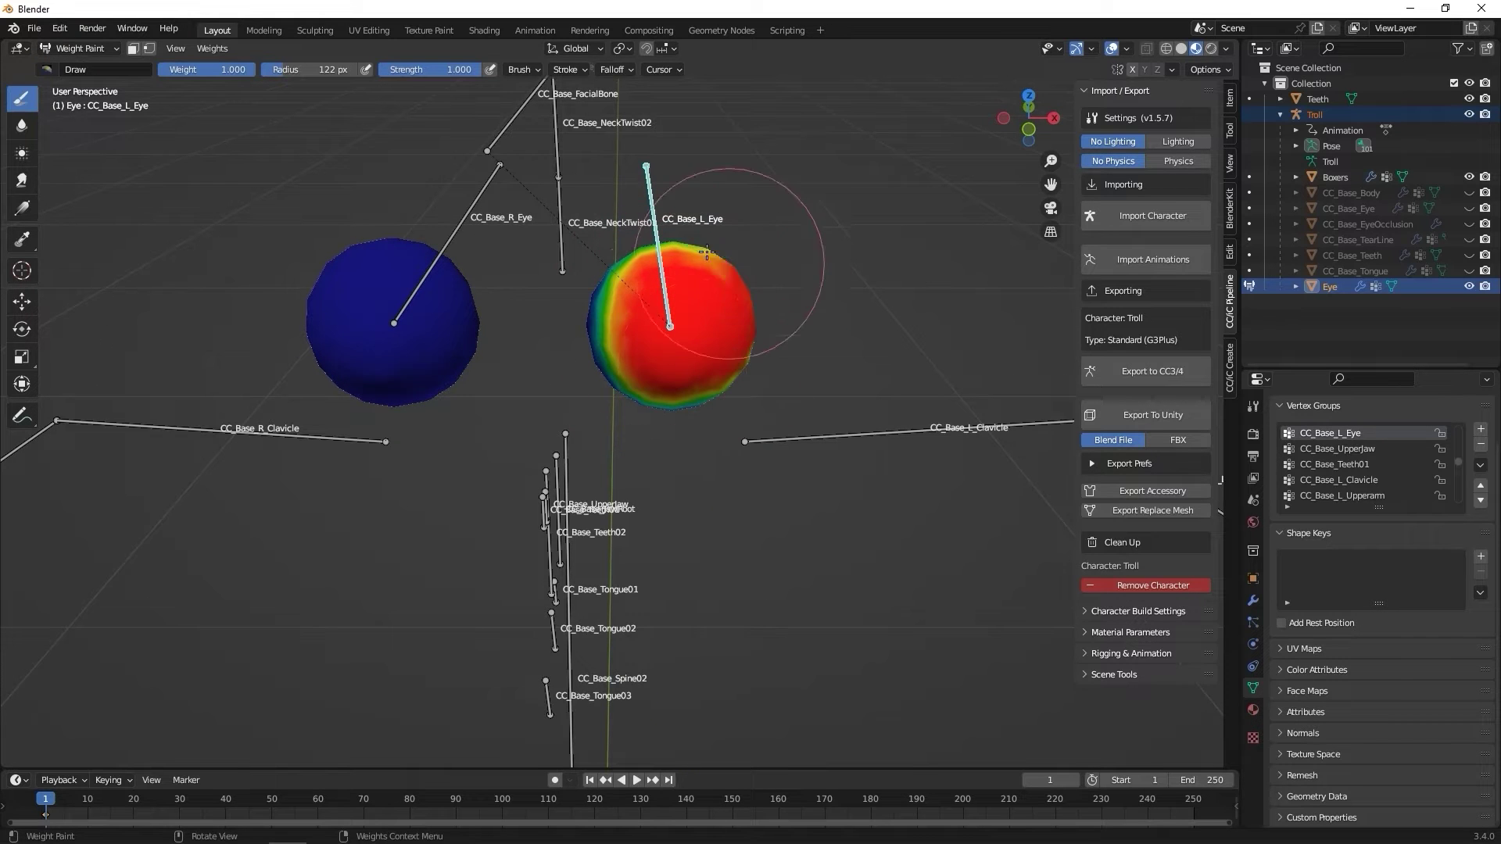
drag(706, 252, 589, 303)
mouse_move(690, 305)
middle_down()
mouse_move(680, 258)
mouse_move(710, 462)
mouse_move(625, 375)
mouse_move(500, 359)
mouse_move(727, 539)
mouse_move(684, 449)
mouse_move(618, 426)
middle_up()
scroll(500, 359, up, 7)
mouse_move(422, 321)
mouse_down()
mouse_move(524, 383)
mouse_move(615, 514)
mouse_up()
mouse_move(615, 513)
middle_down()
mouse_move(664, 140)
mouse_move(429, 446)
mouse_move(354, 386)
mouse_move(664, 520)
mouse_move(660, 485)
middle_up()
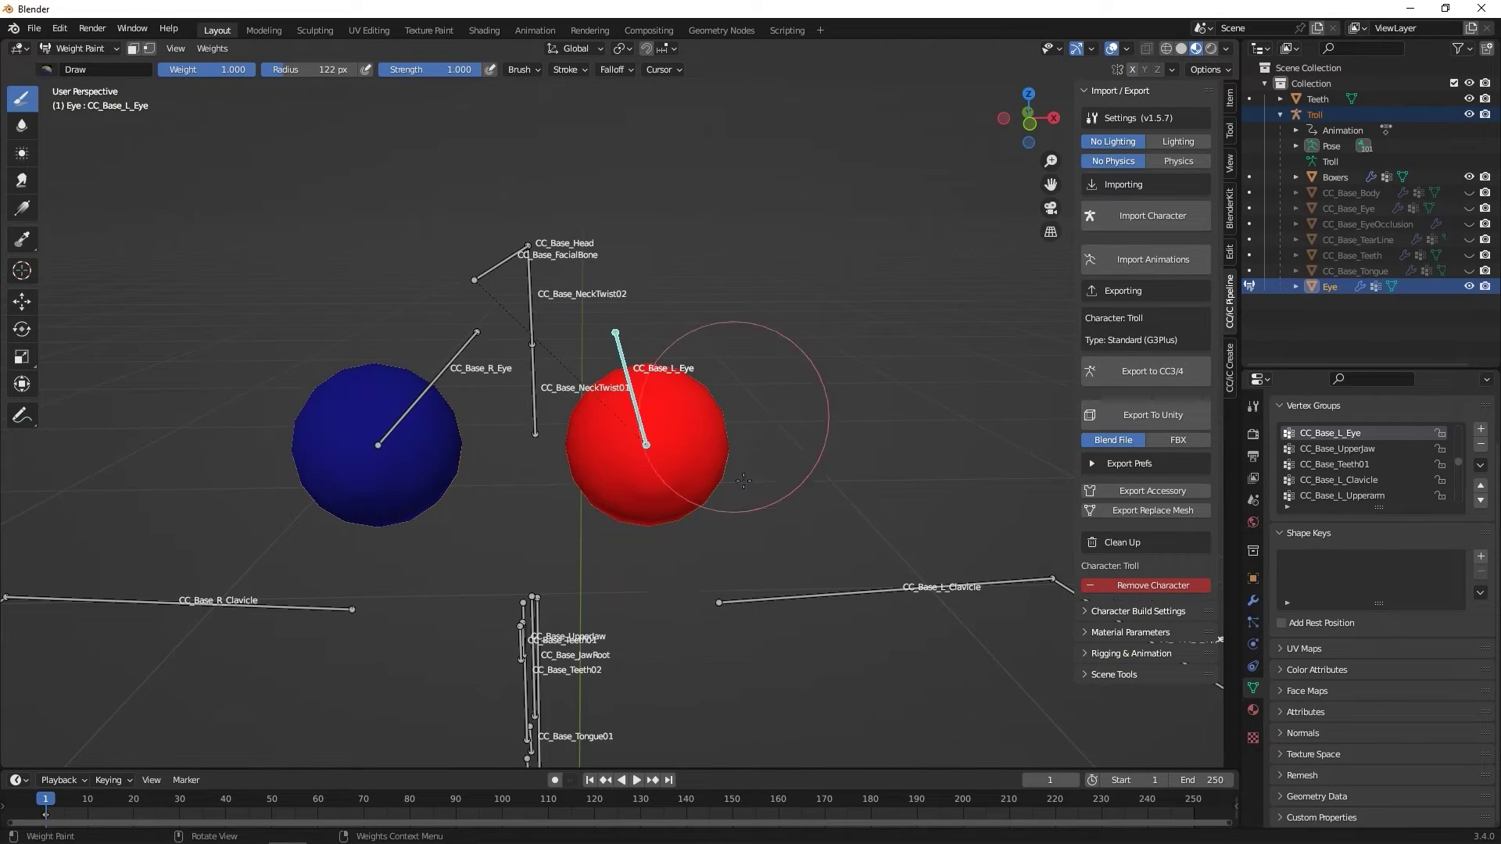
Paint the character's whole right eyeball with weight 1.000 for the CC_Base_R_Eye bone
ctrl+click(426, 348)
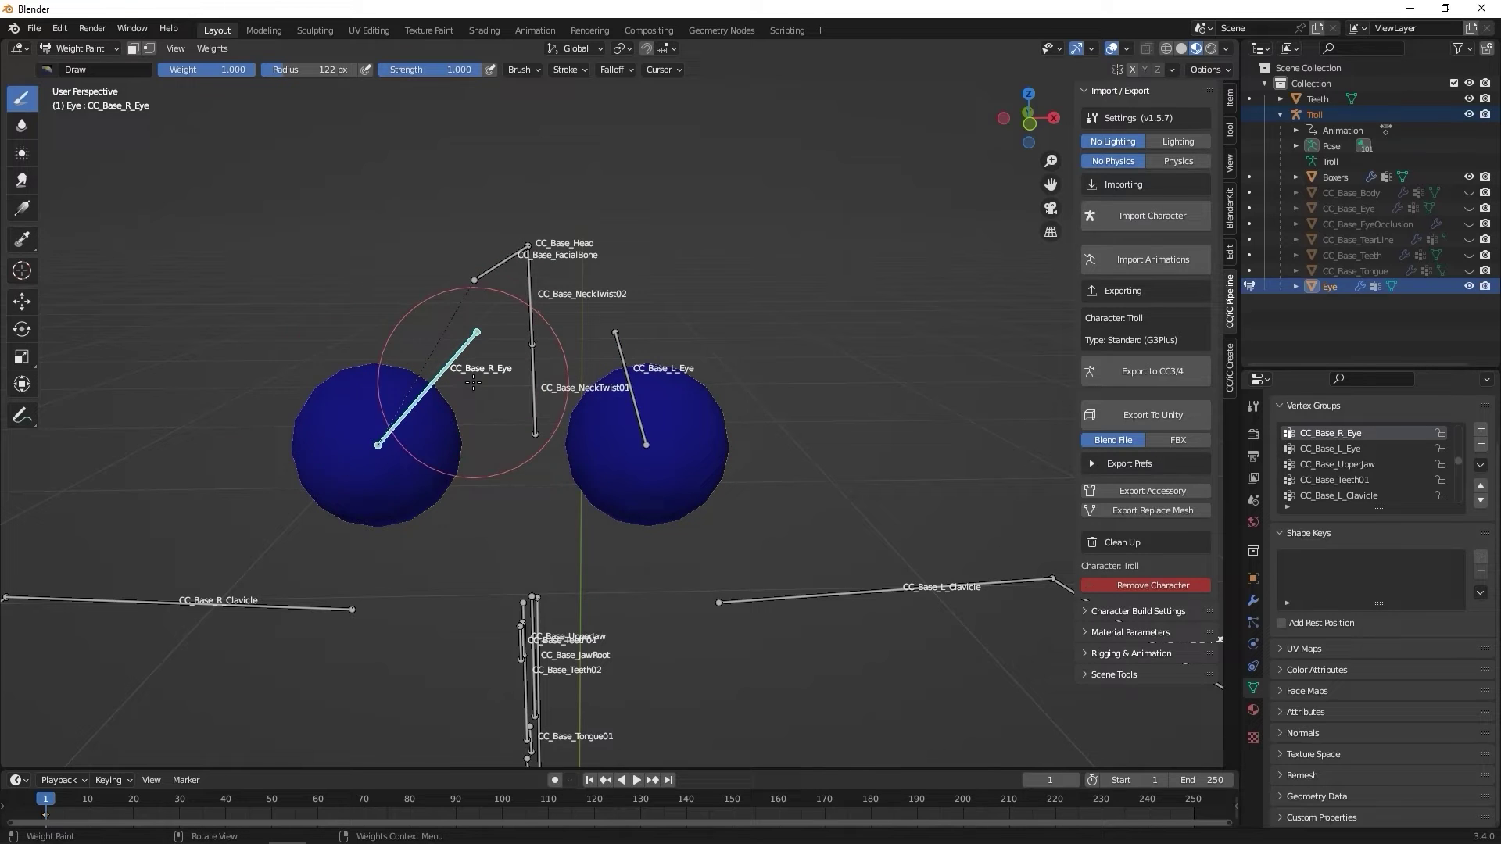
mouse_move(473, 382)
mouse_down()
mouse_move(402, 419)
mouse_move(385, 486)
mouse_move(402, 436)
mouse_up()
mouse_move(402, 436)
middle_down()
mouse_move(353, 357)
mouse_move(310, 392)
middle_up()
mouse_move(310, 391)
mouse_down()
mouse_move(275, 461)
mouse_move(374, 449)
mouse_up()
mouse_move(231, 325)
middle_down()
mouse_move(545, 595)
mouse_move(633, 548)
middle_up()
mouse_move(579, 423)
mouse_down()
mouse_move(643, 458)
mouse_move(575, 500)
mouse_up()
mouse_move(574, 500)
middle_down()
mouse_move(666, 365)
mouse_move(633, 243)
mouse_move(500, 266)
mouse_move(664, 349)
middle_up()
scroll(647, 463, down, 3)
middle_drag(647, 462, 456, 521)
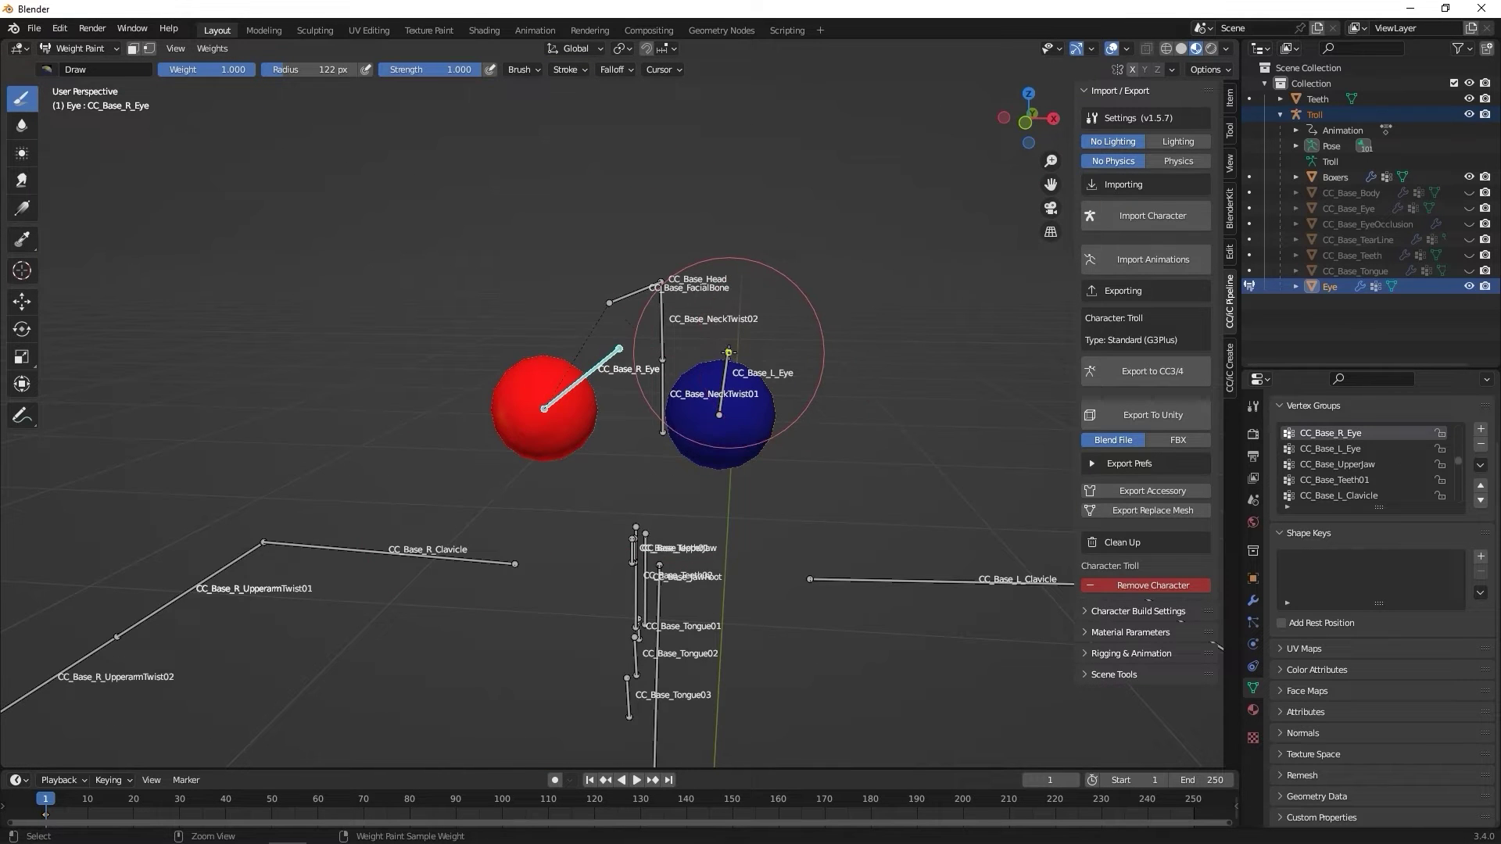
Compare the weights of the CC_Base_L_Eye and CC_Base_R_Eye bones and return to Object Mode
ctrl+click(728, 353)
ctrl+click(619, 351)
ctrl+click(727, 354)
ctrl+click(618, 353)
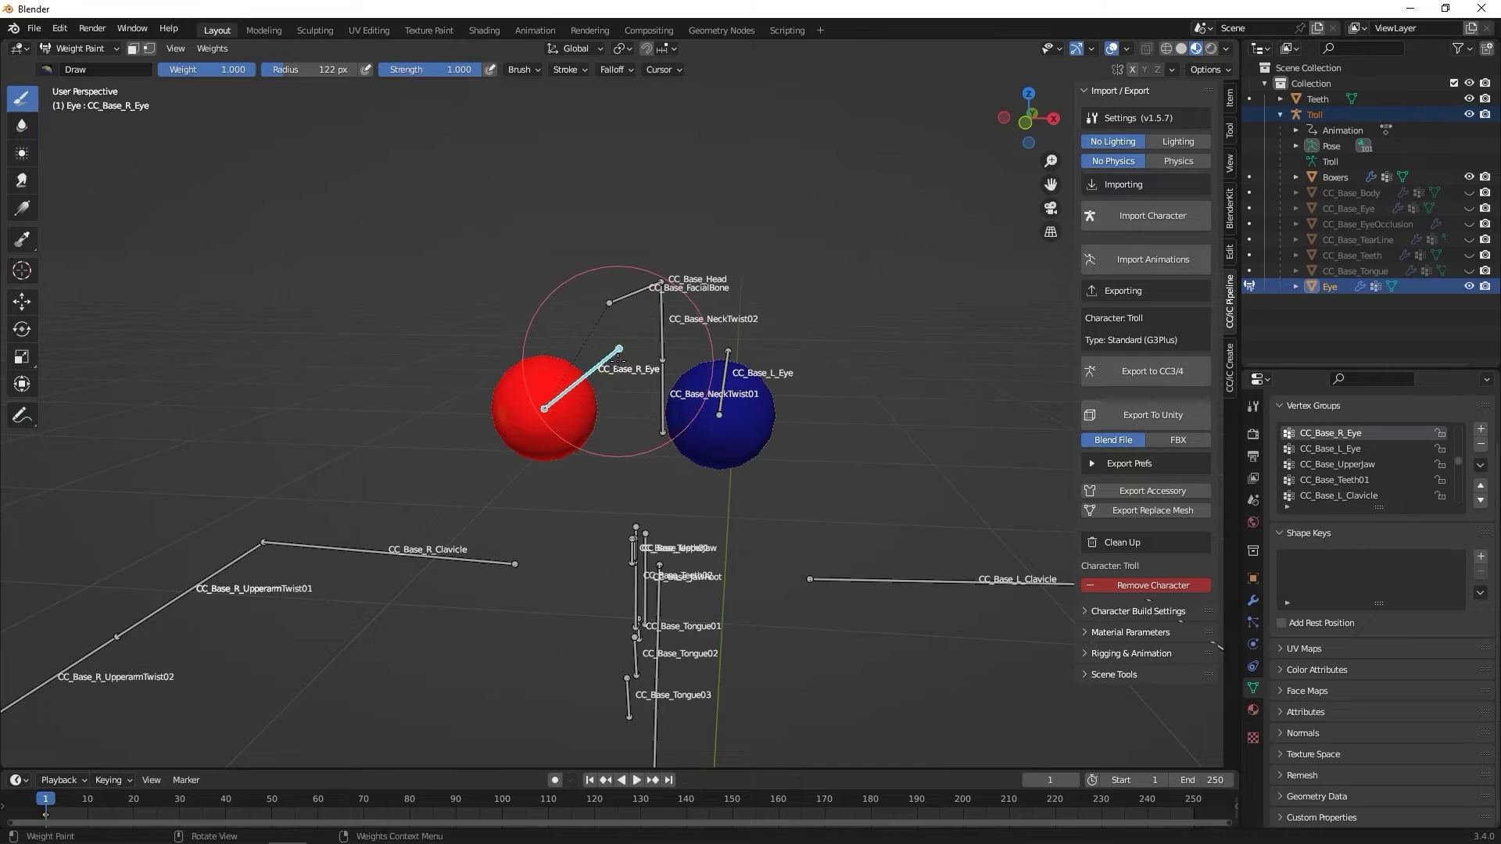
click(80, 49)
click(87, 66)
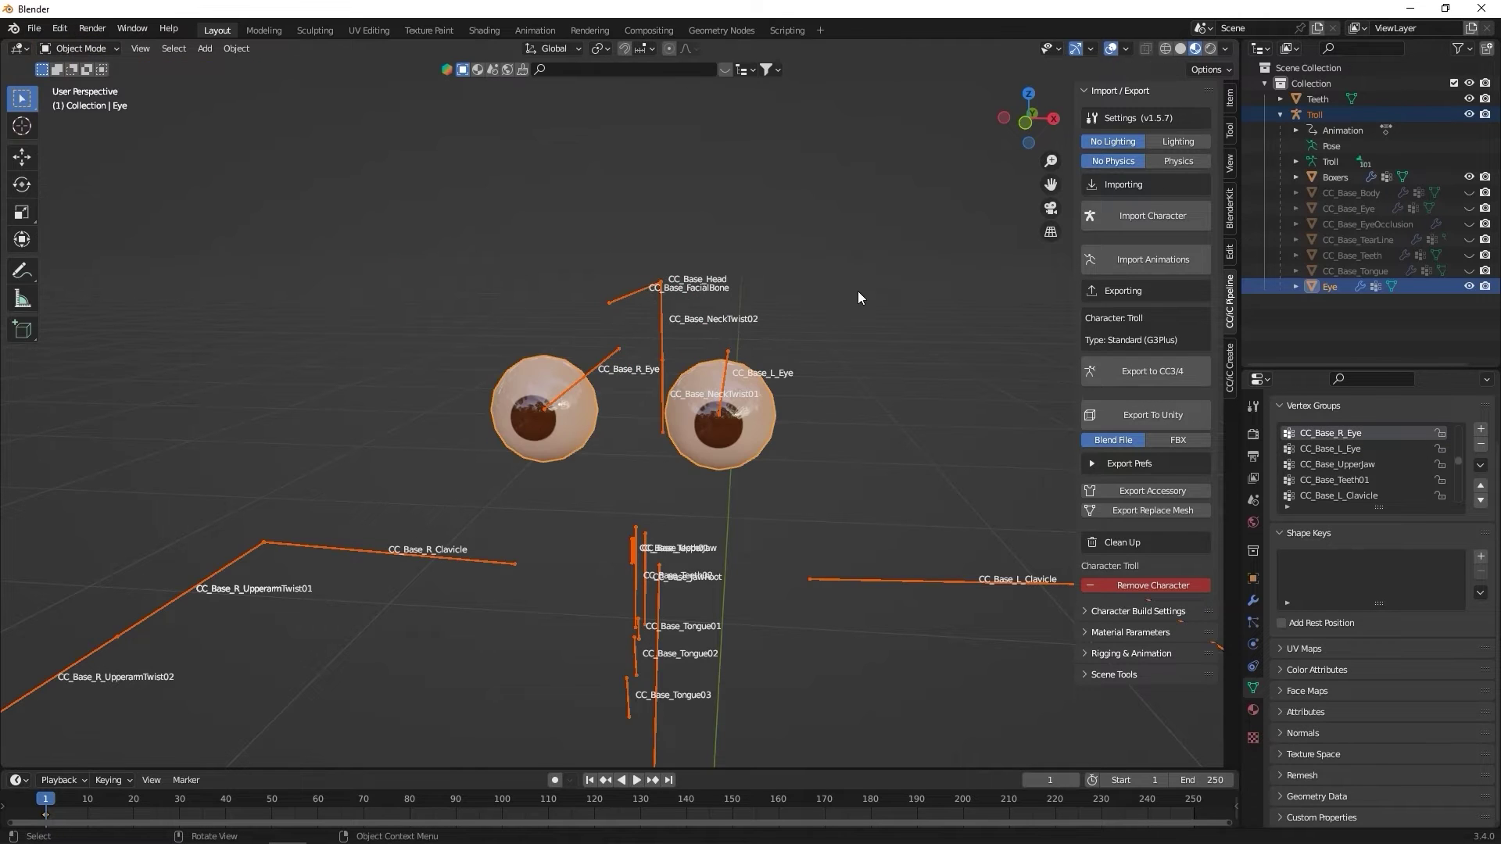
shift+middle_drag(857, 291, 789, 274)
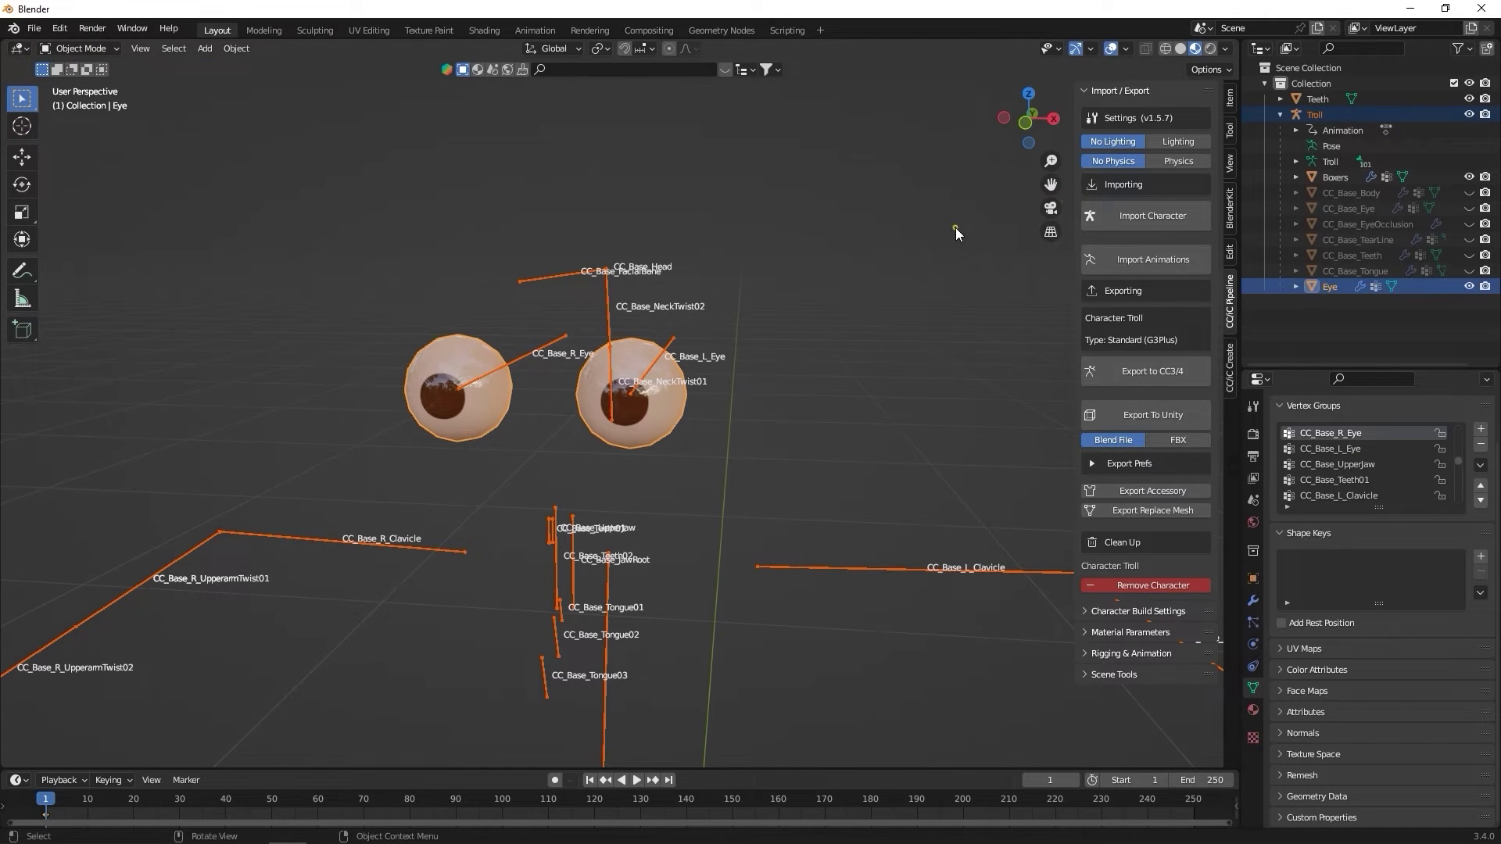
Put the Troll armature in Pose Mode and test the CC_Base_R_Eye bone's rotation about the global X and Z axes, without keeping it
click(521, 281)
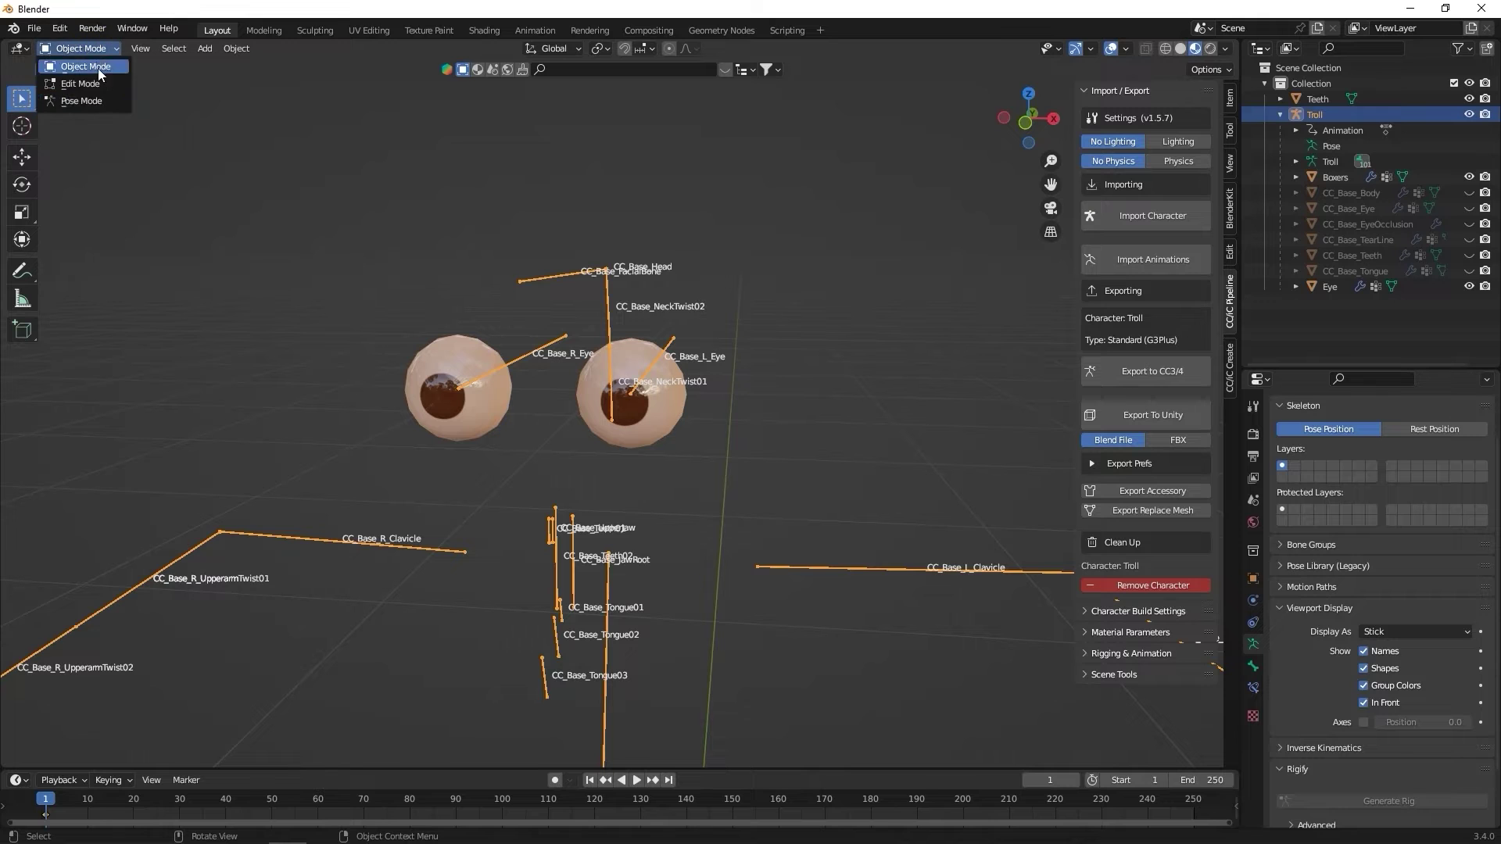
click(81, 101)
key(KP_1)
scroll(691, 336, up, 4)
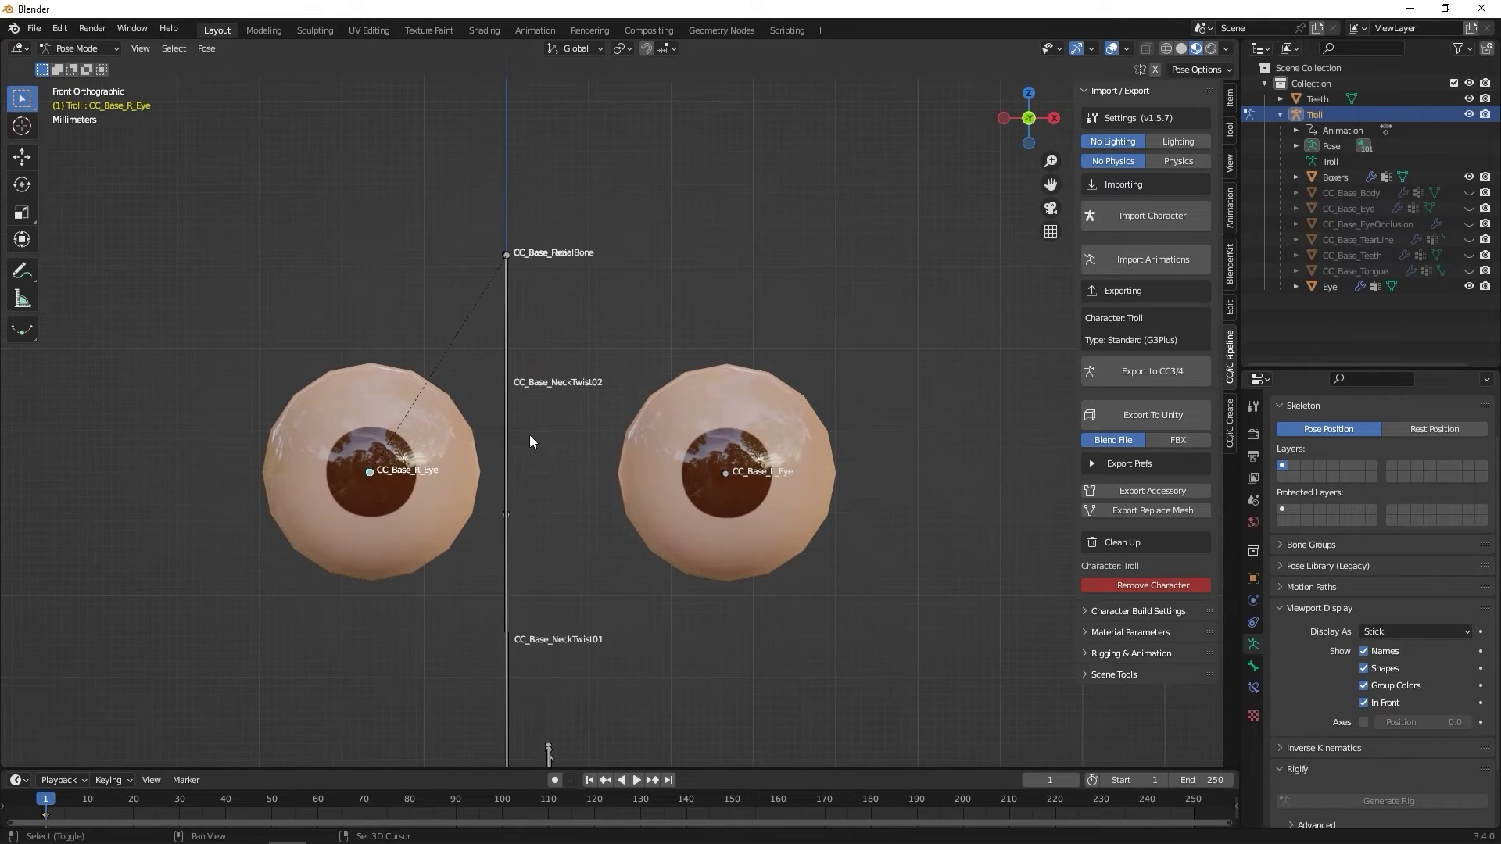
key(r)
key(x)
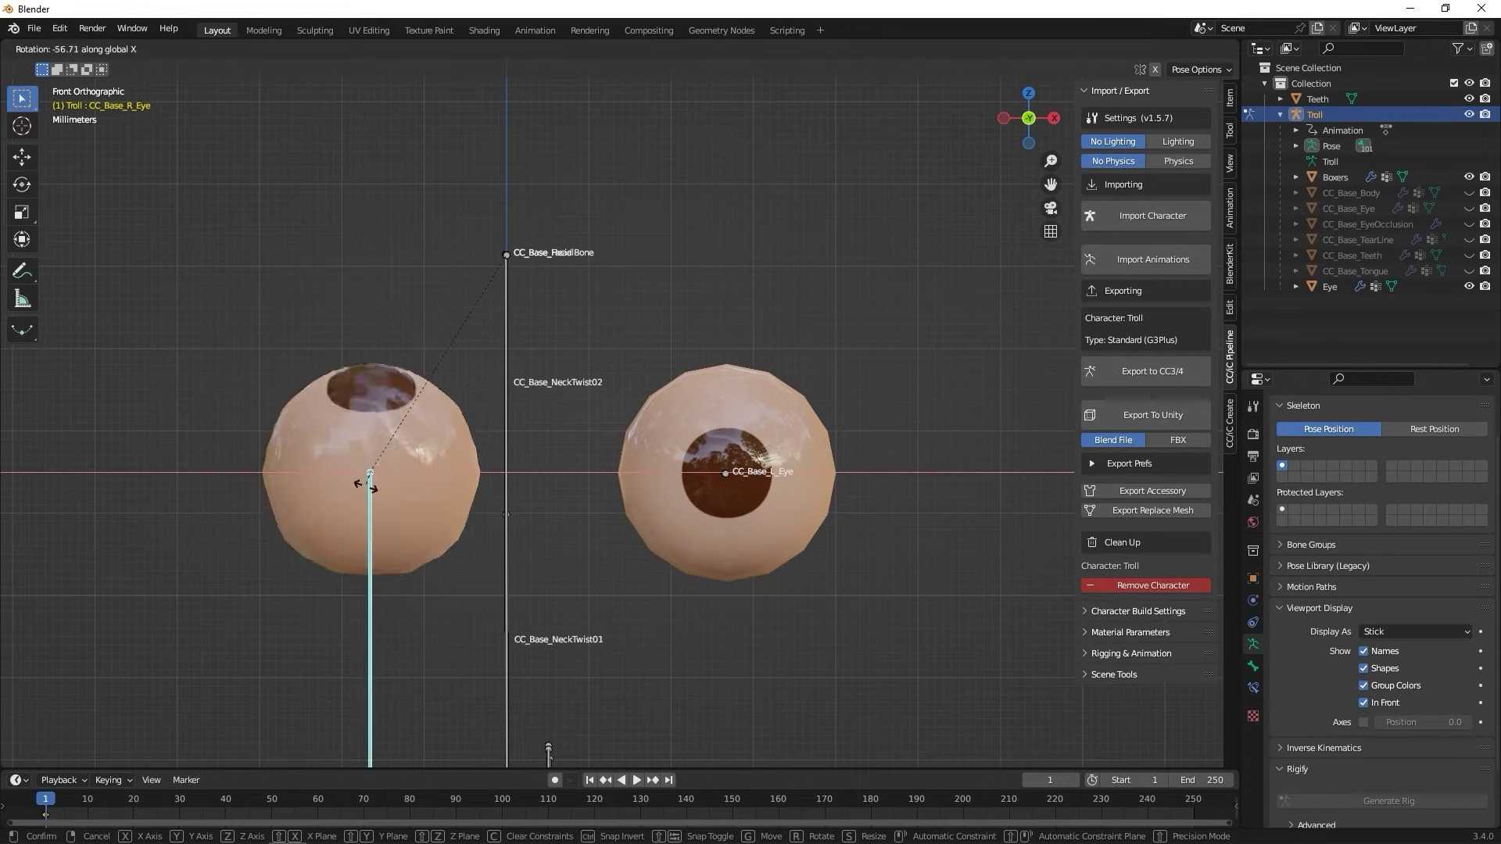
key(z)
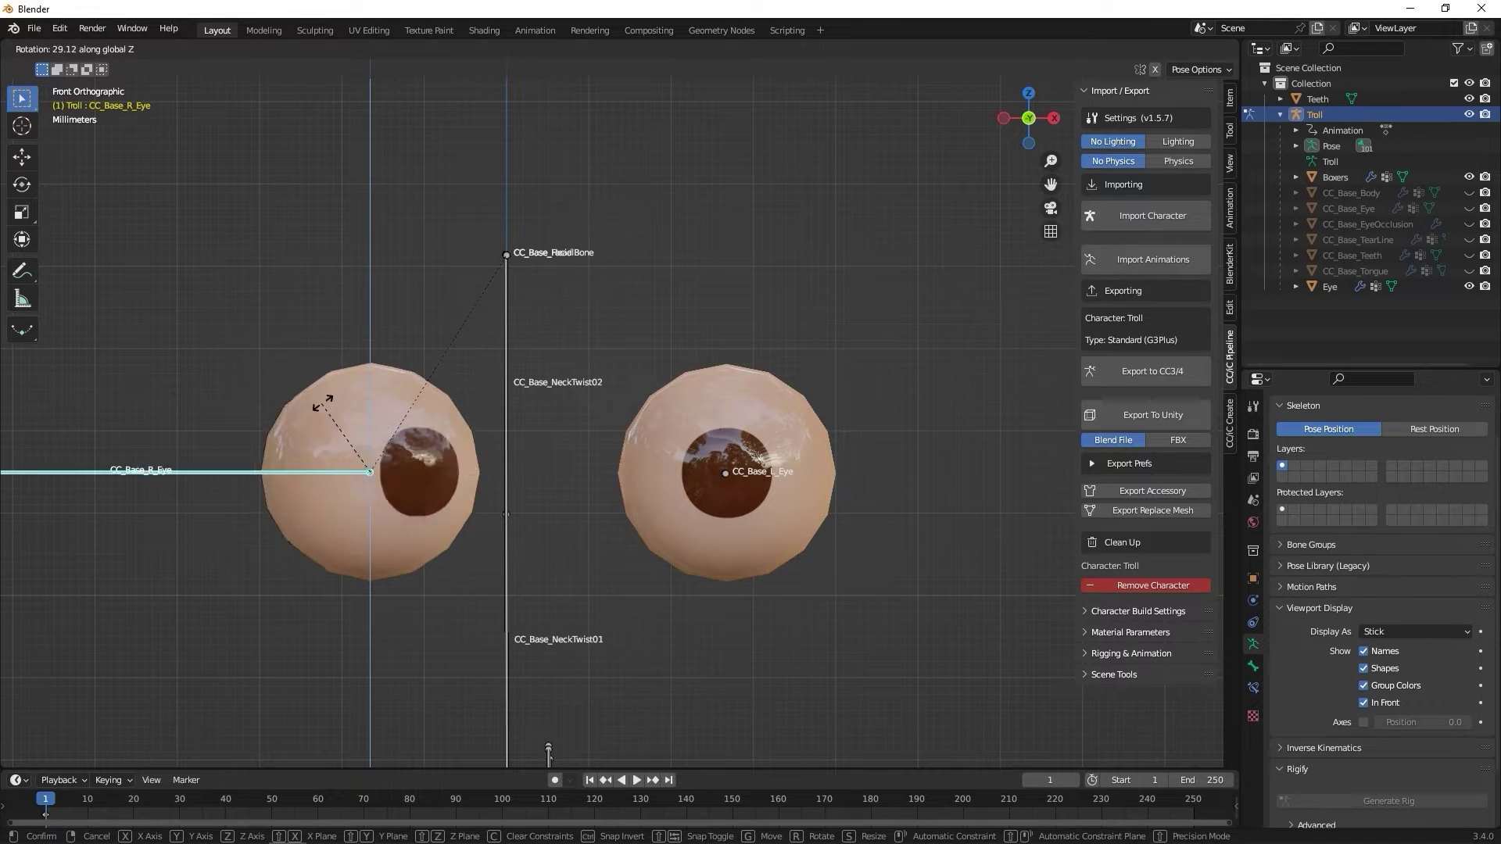
right_click(325, 402)
Unhide CC_Base_Body and test the CC_Base_R_Eye bone's rotation inside the face, cancelling the rotation
click(1470, 193)
key(r)
key(x)
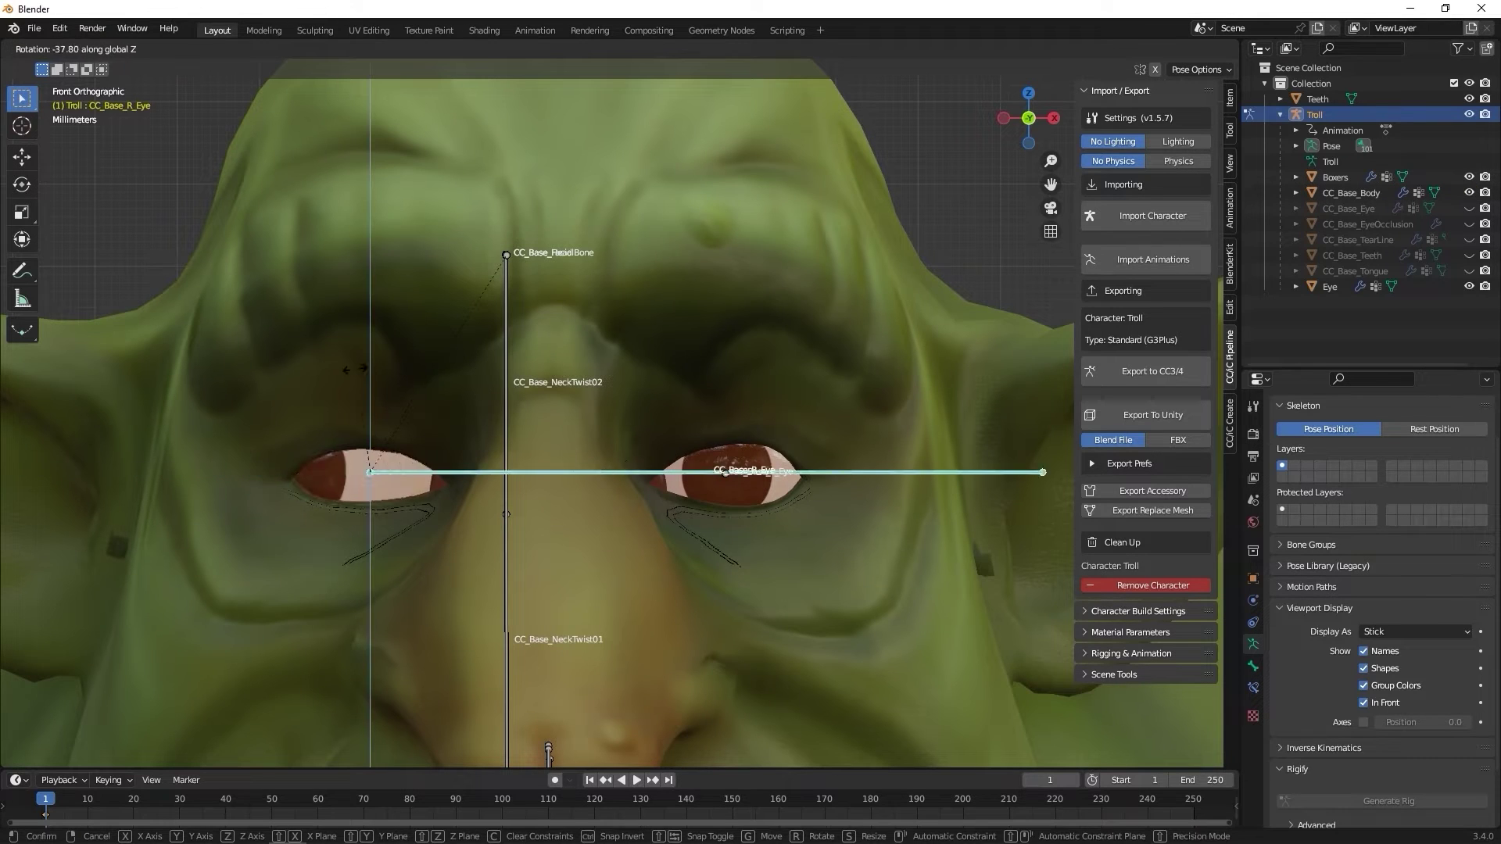
key(Escape)
Test the CC_Base_L_Eye bone's rotation about the global X axis, cancel it and return to Object Mode
click(725, 473)
key(r)
key(x)
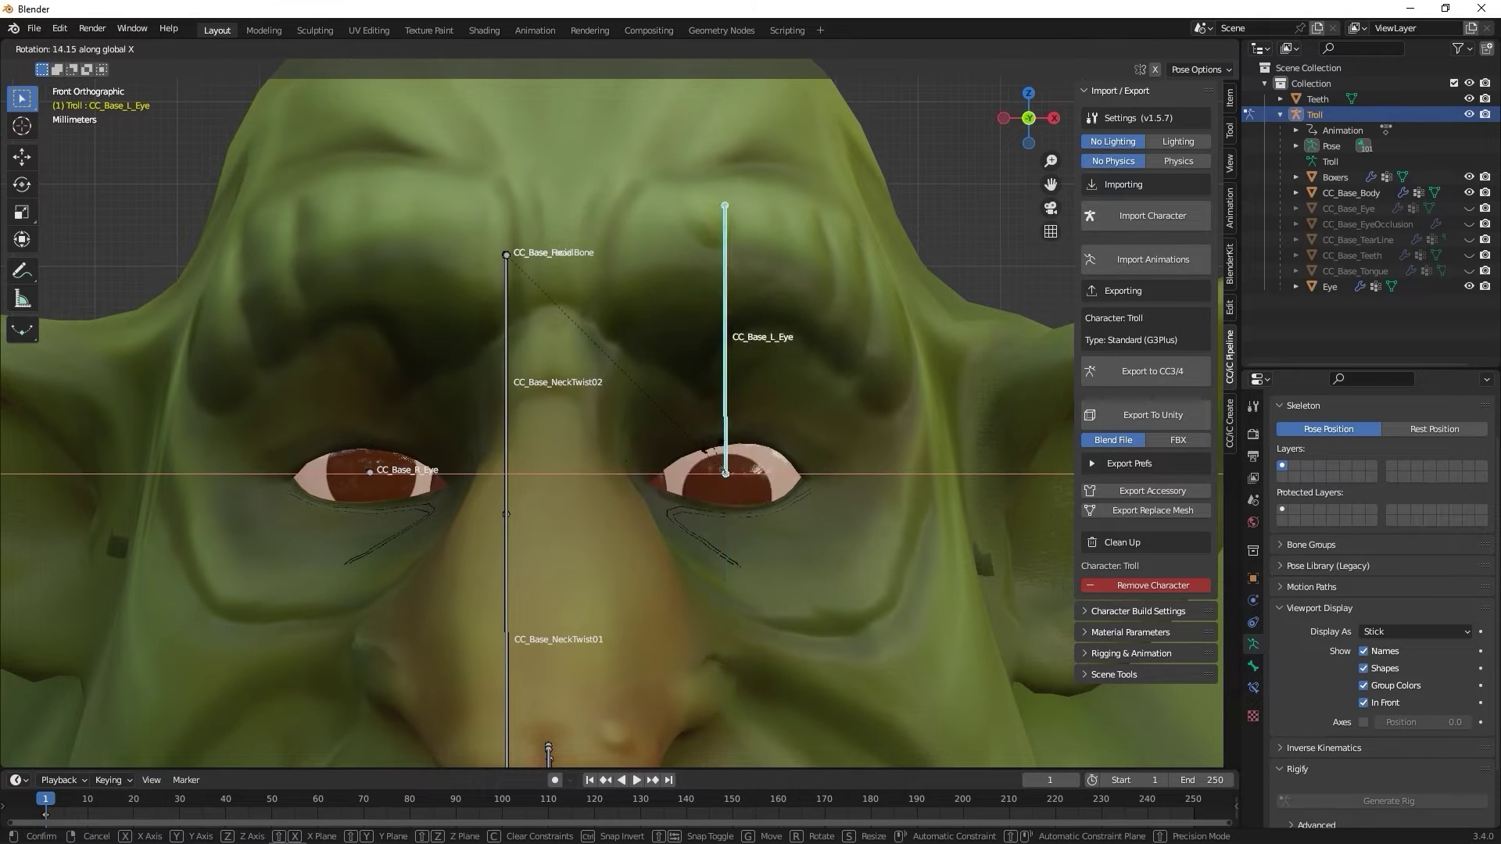
right_click(707, 467)
click(80, 50)
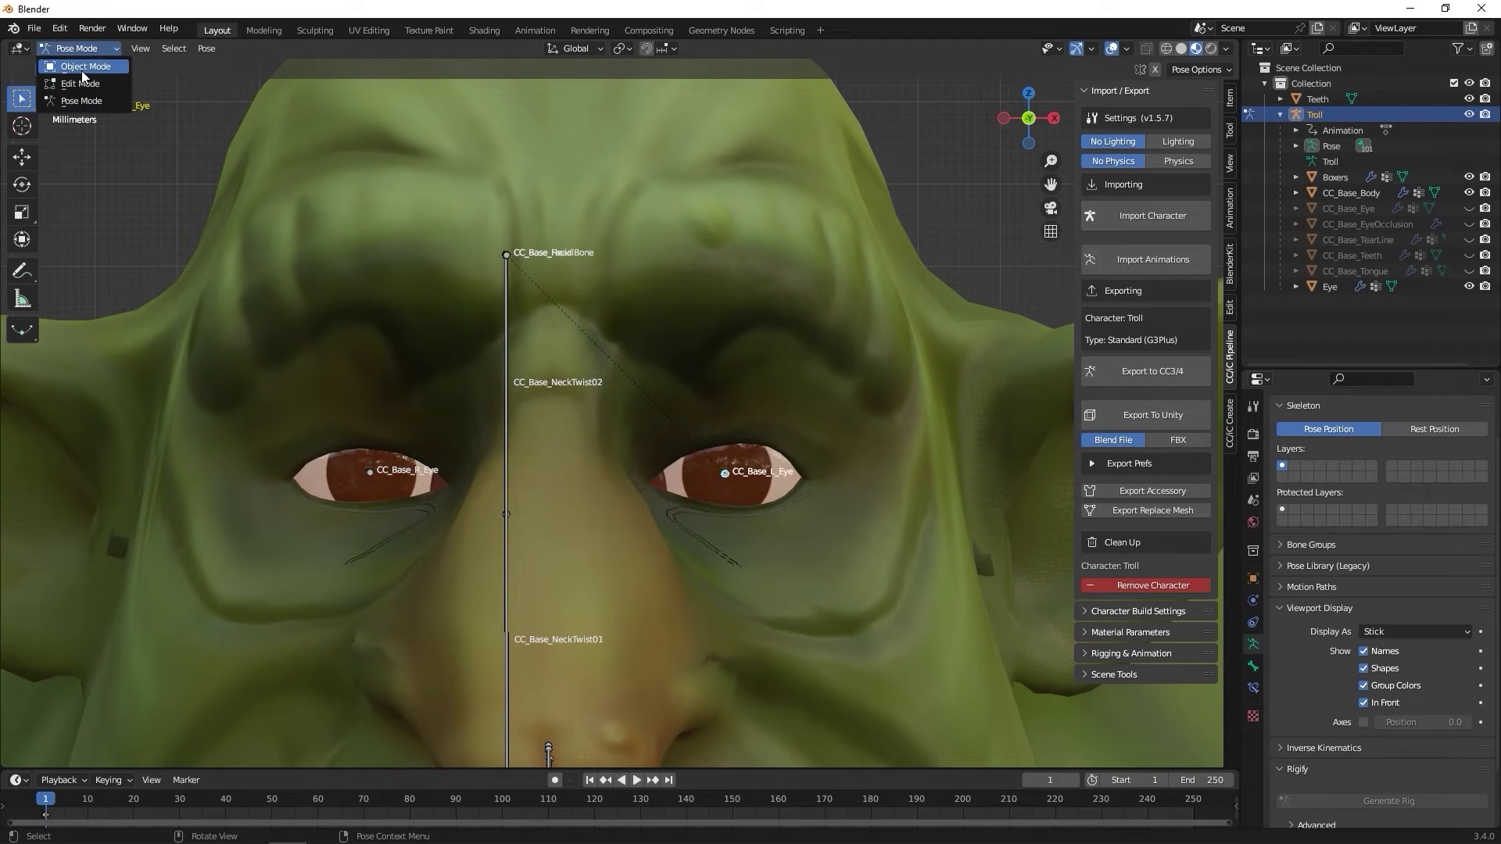
click(83, 66)
Delete the original CC_Base_Eye mesh and rename the custom Eye mesh as CC_Base_Eye
scroll(655, 434, down, 3)
click(661, 448)
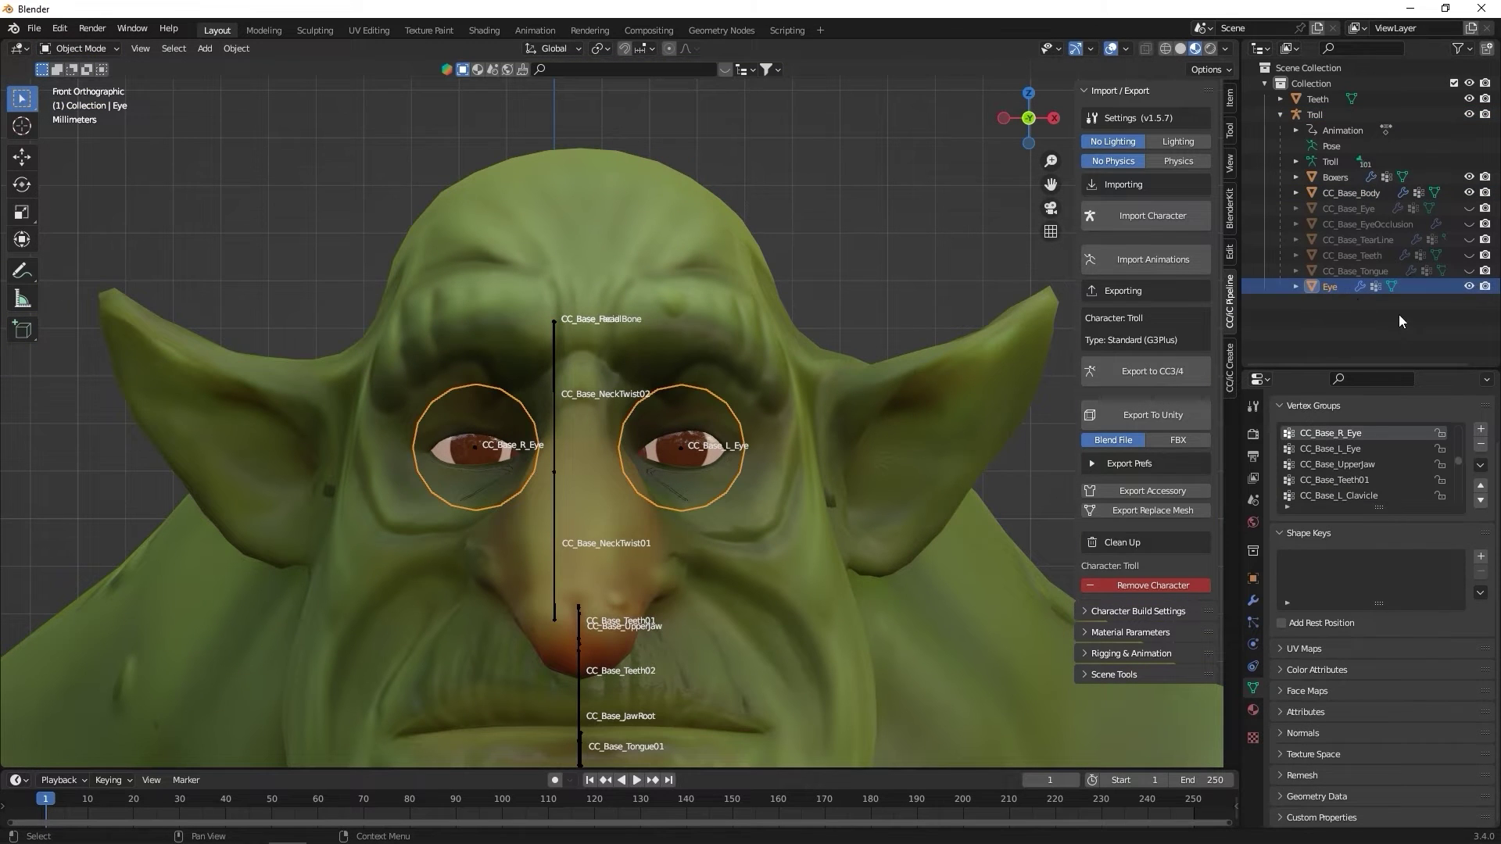
click(1455, 208)
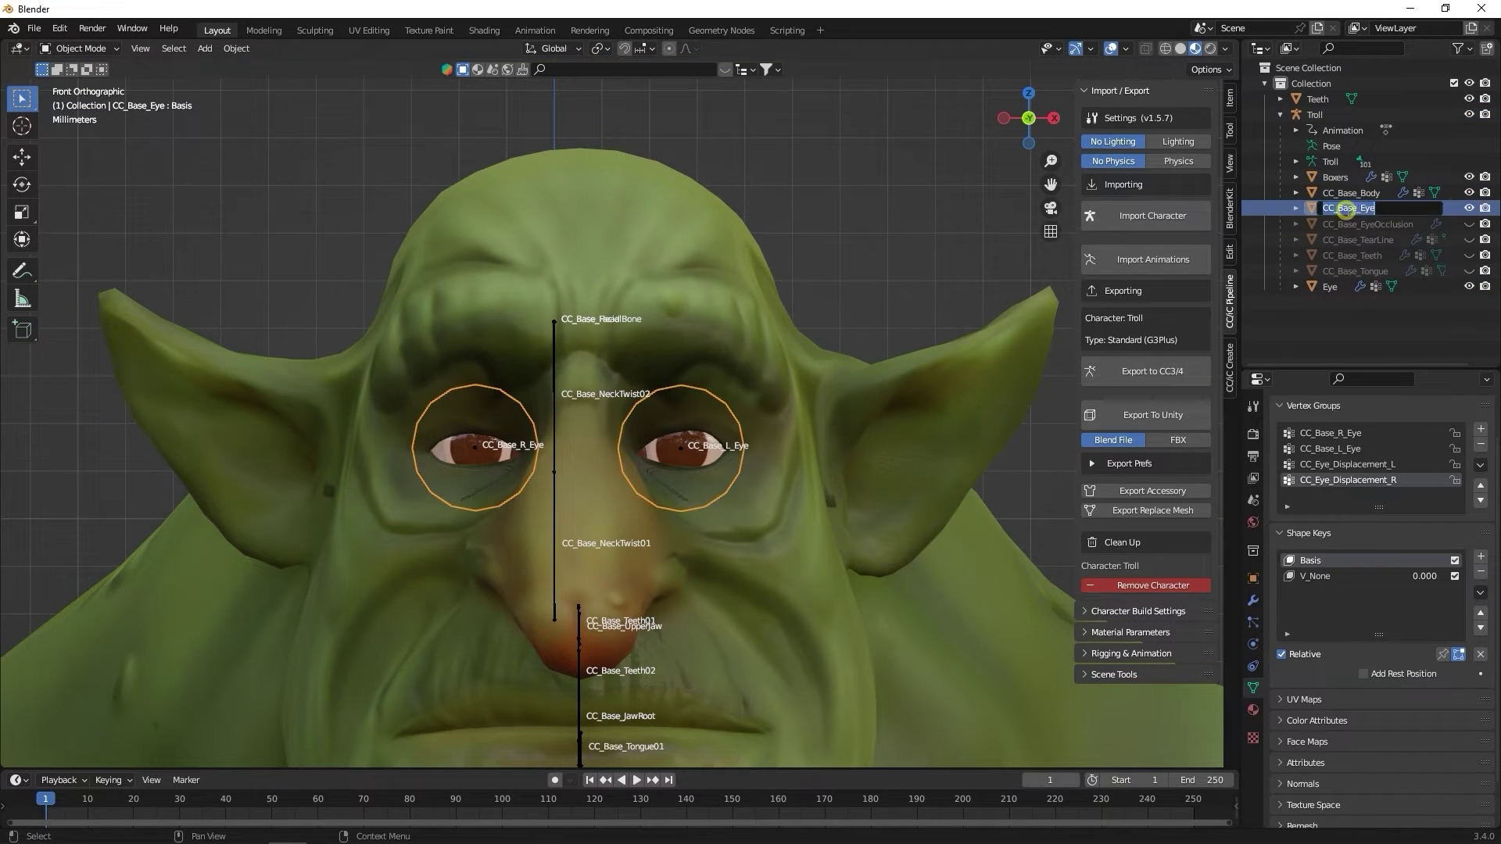
click(1364, 287)
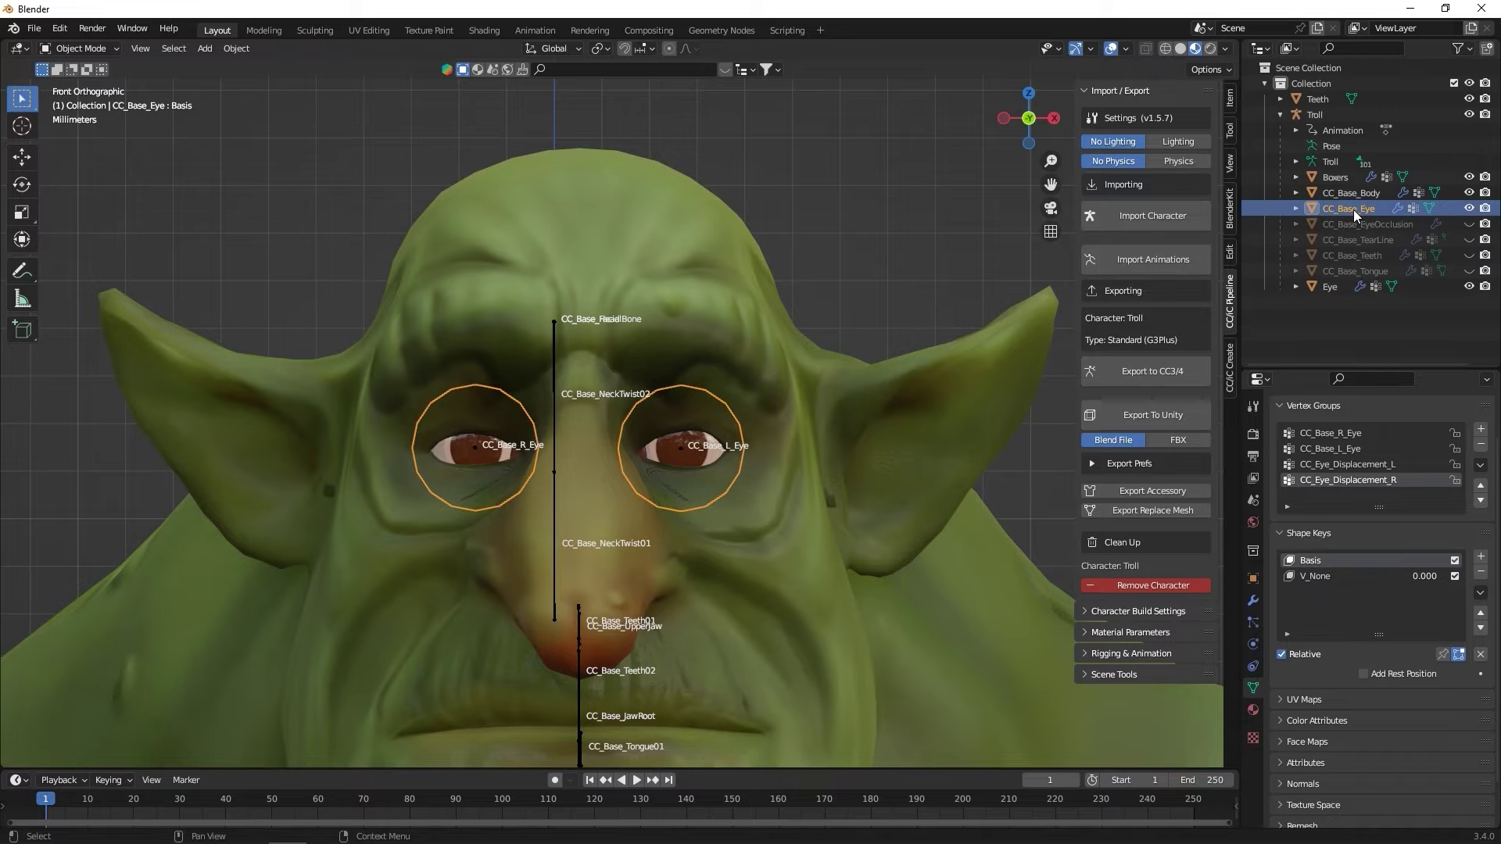
key(Delete)
click(1336, 270)
double_click(1337, 271)
text(CC_Base_Eye)
key(Return)
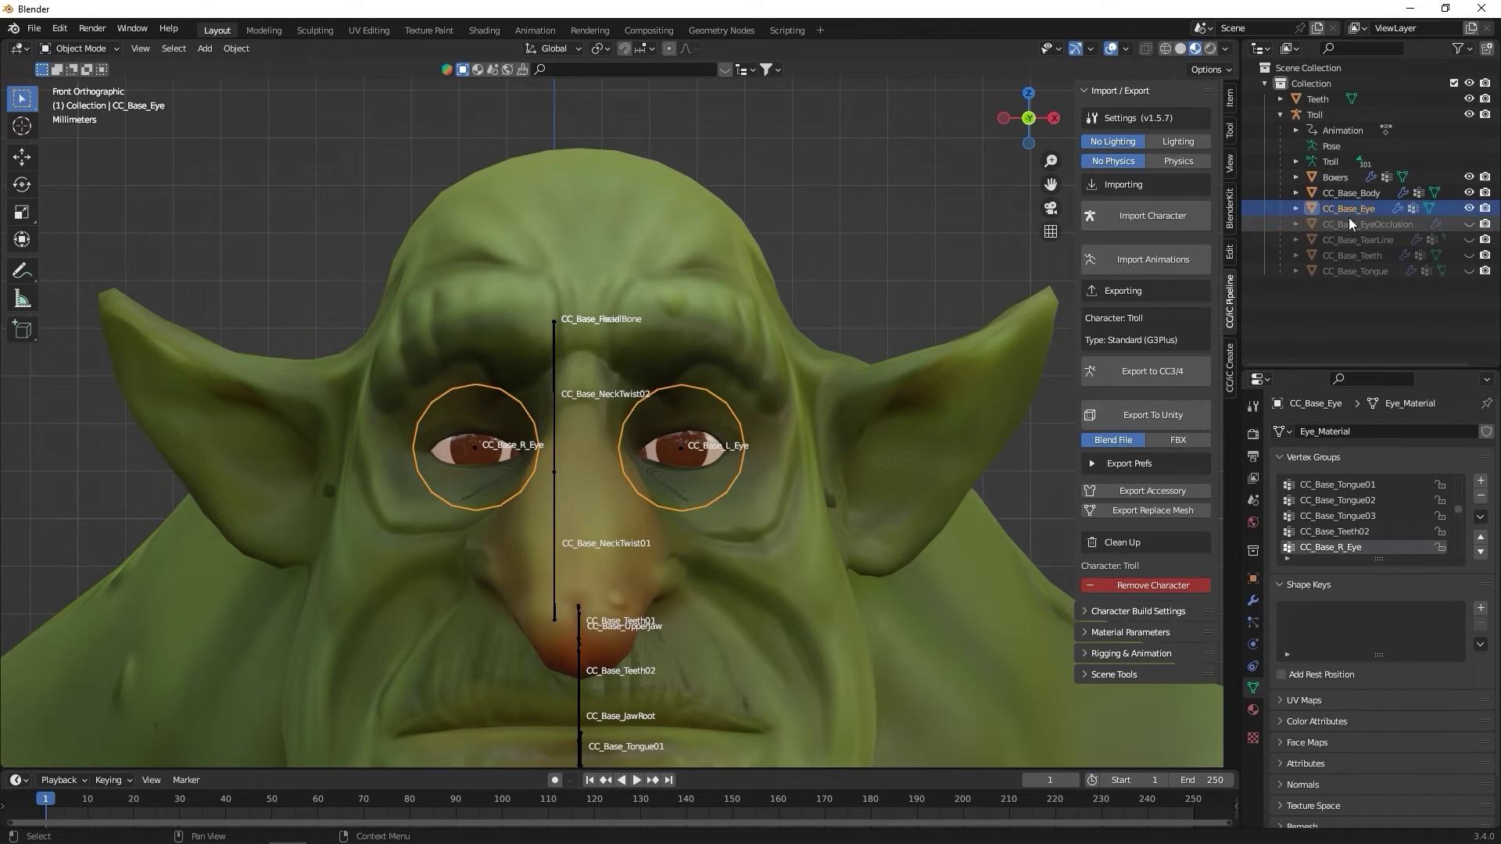
click(1468, 209)
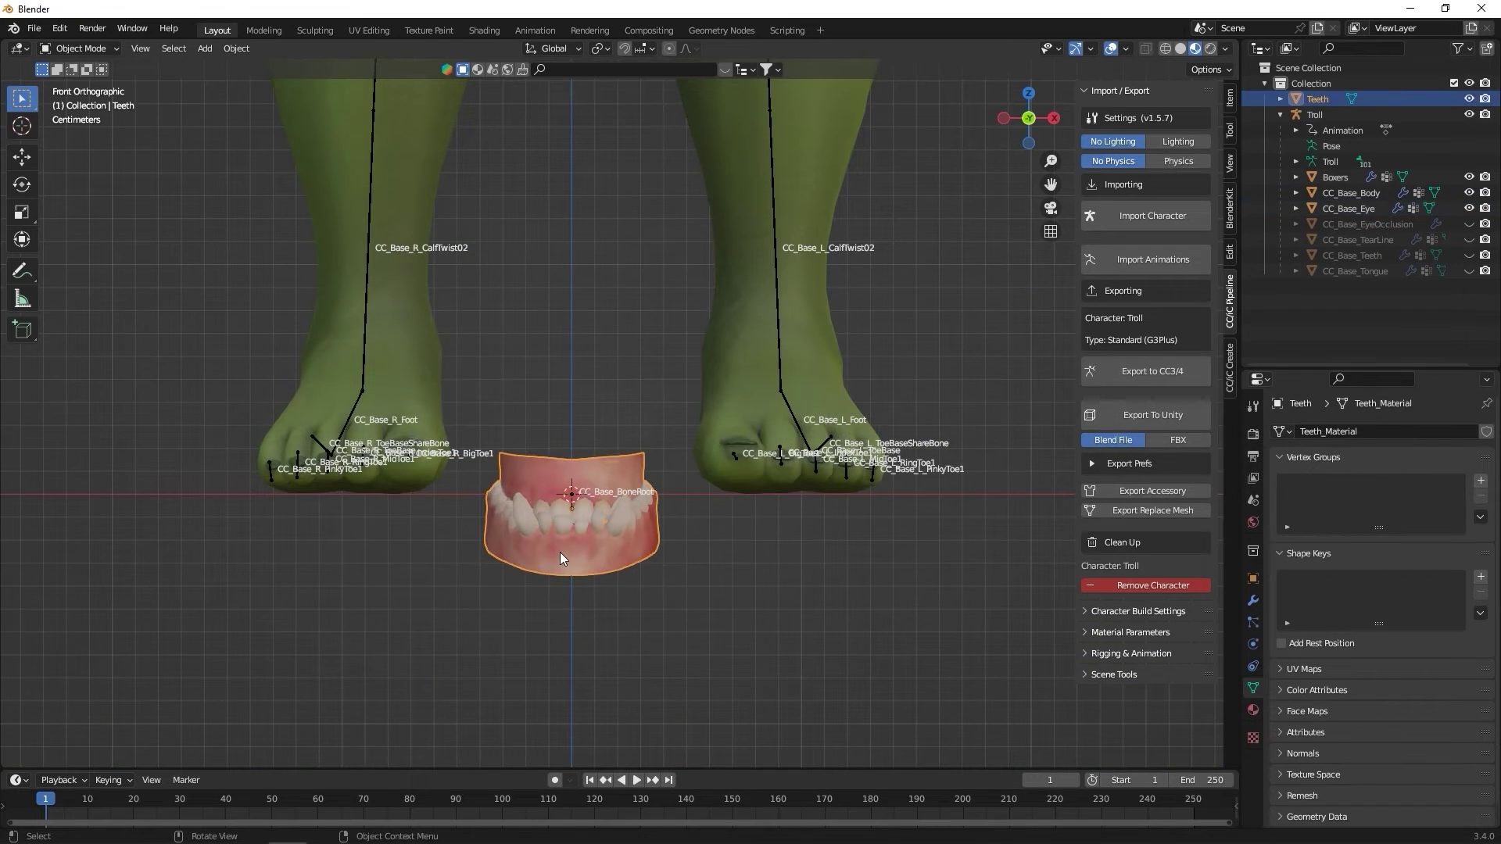
Move the Teeth mesh up along the global Z axis from between the feet to the troll's mouth
key(Home)
key(g)
key(z)
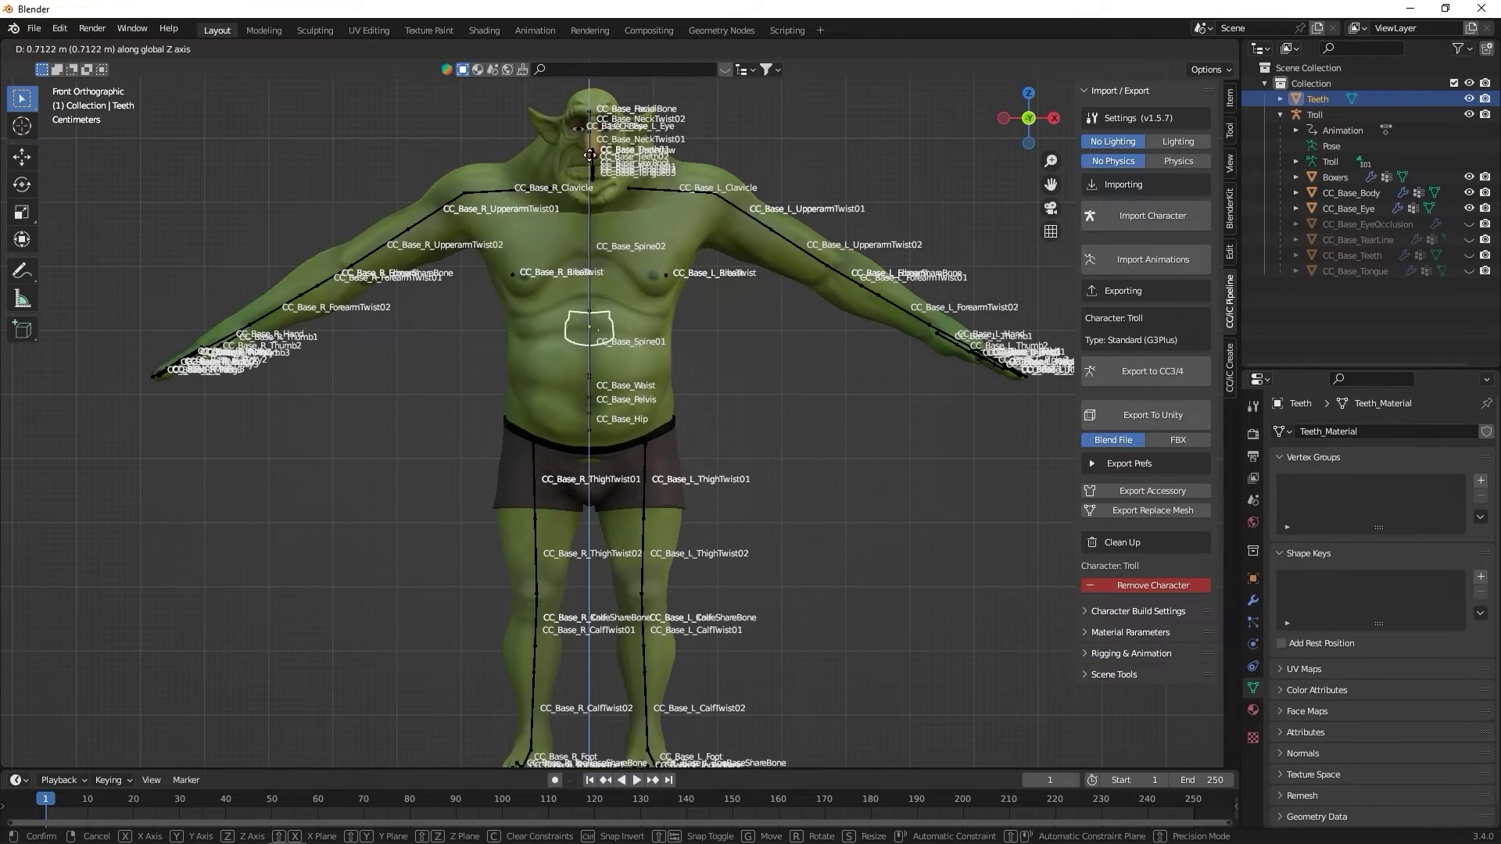
click(590, 155)
key(KP_Decimal)
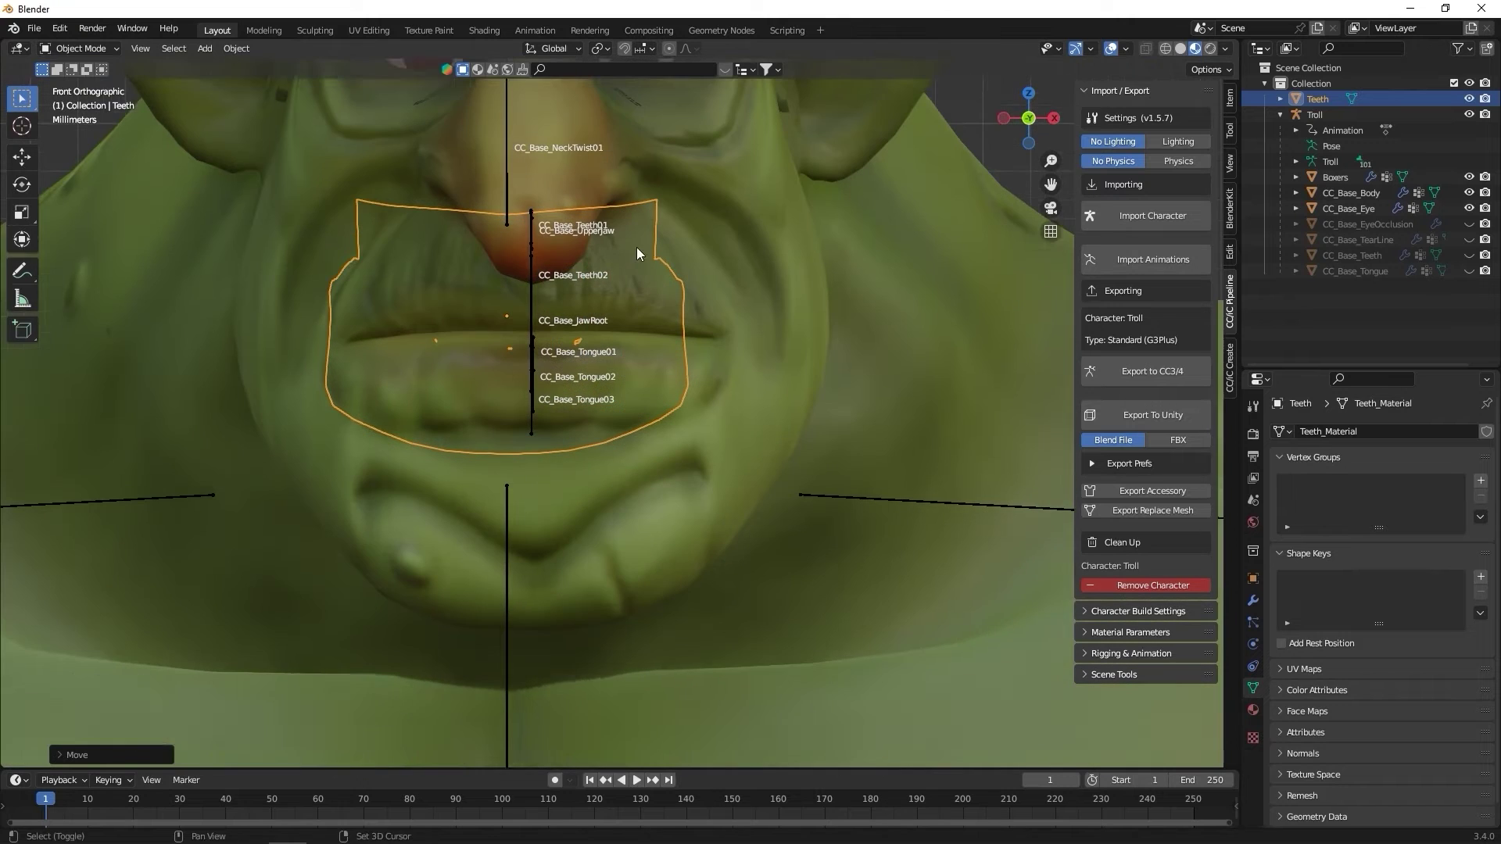
Fit the Teeth mesh into the mouth by adjusting its position along the global Z and X axes
key(KP_3)
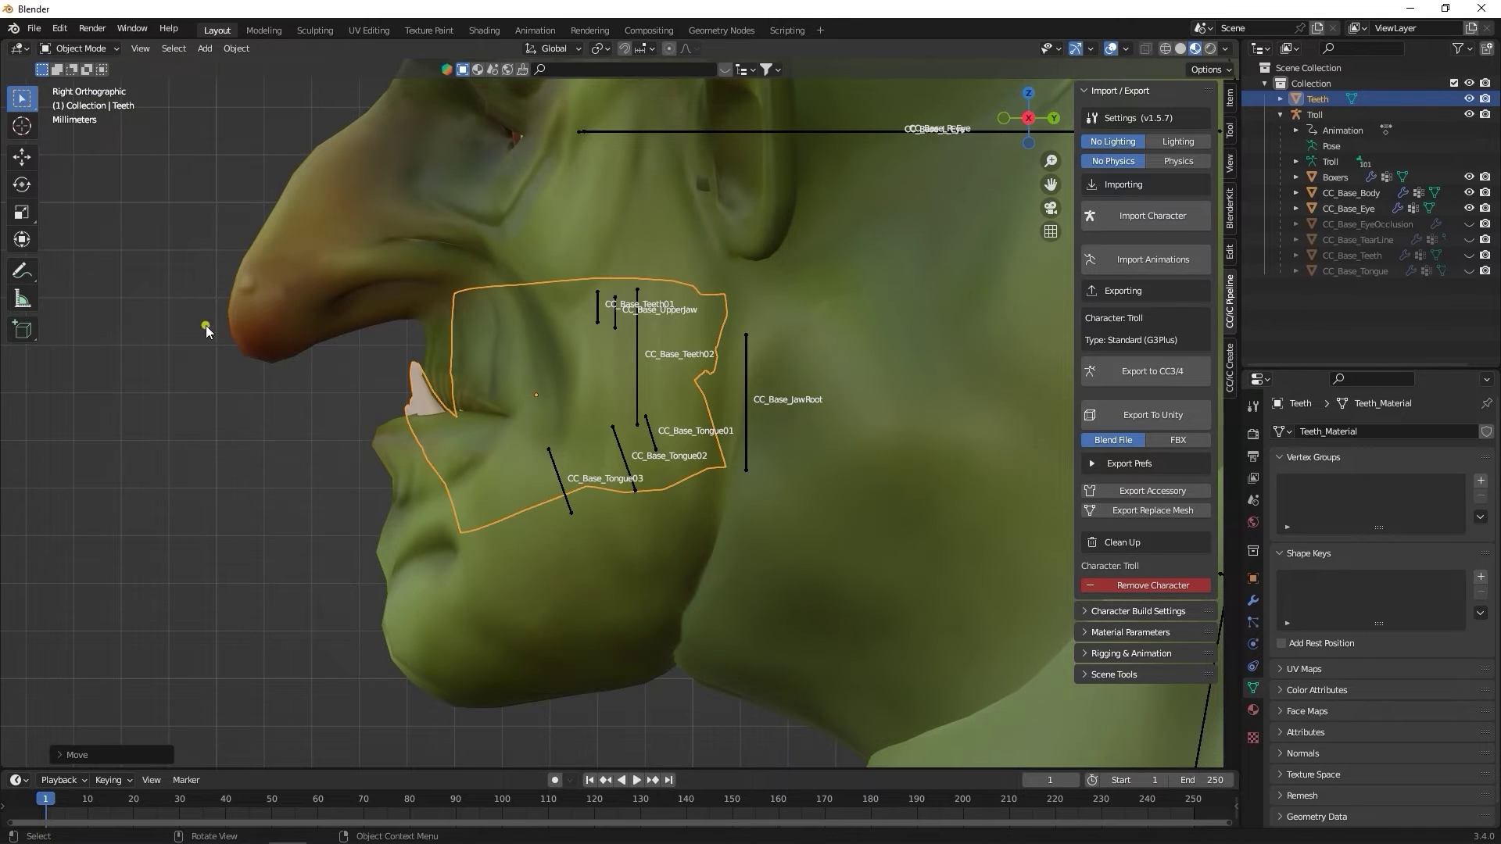
click(1004, 119)
scroll(610, 352, up, 2)
key(g)
key(z)
click(608, 360)
key(g)
key(x)
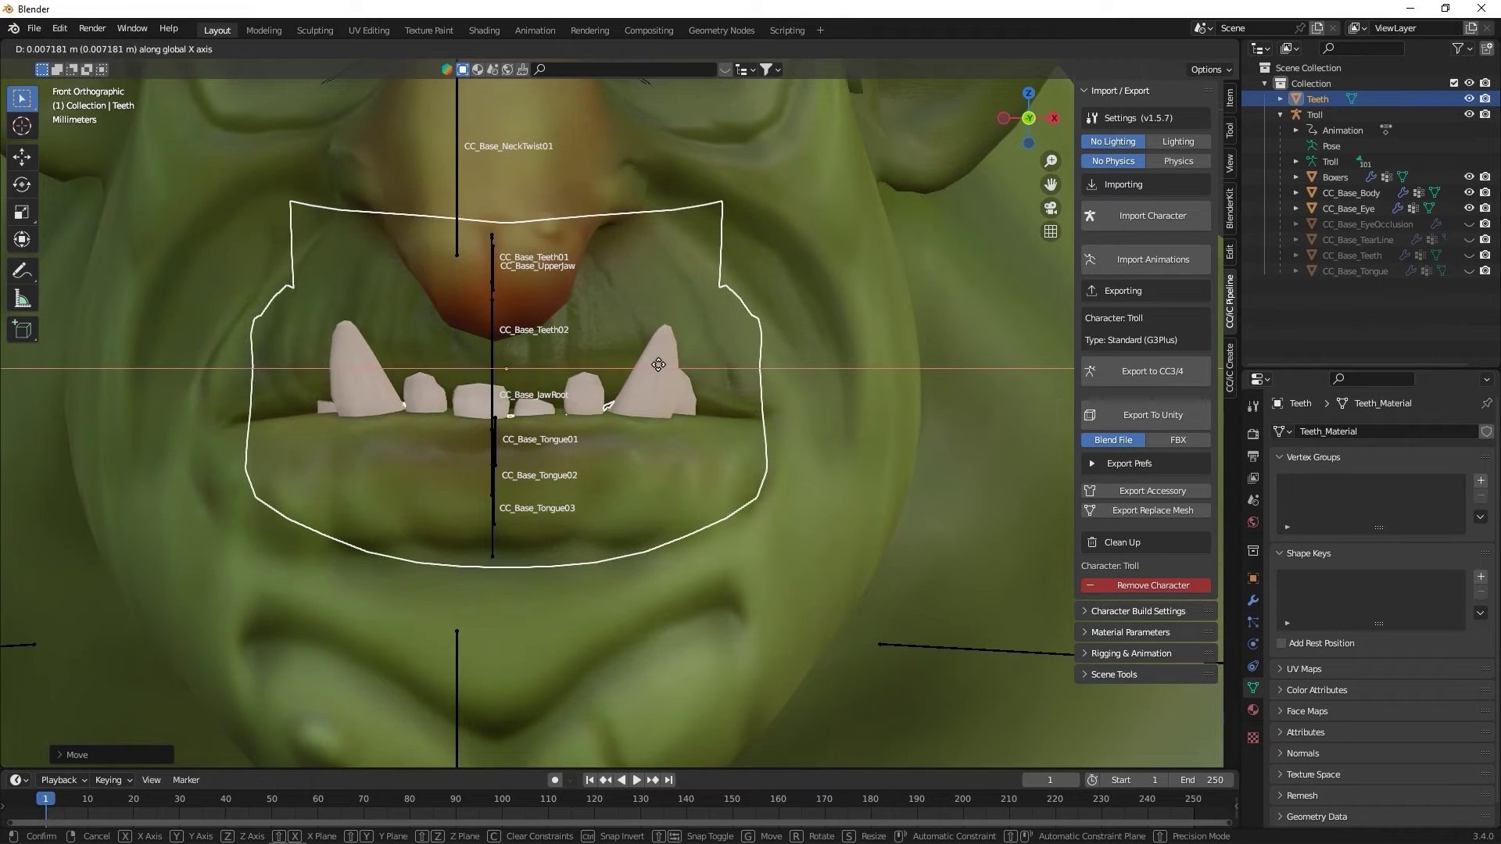
click(659, 364)
Try a small shift of the Teeth mesh along the global Y axis while viewing the head from the side
click(1053, 118)
scroll(540, 195, up, 2)
key(g)
key(y)
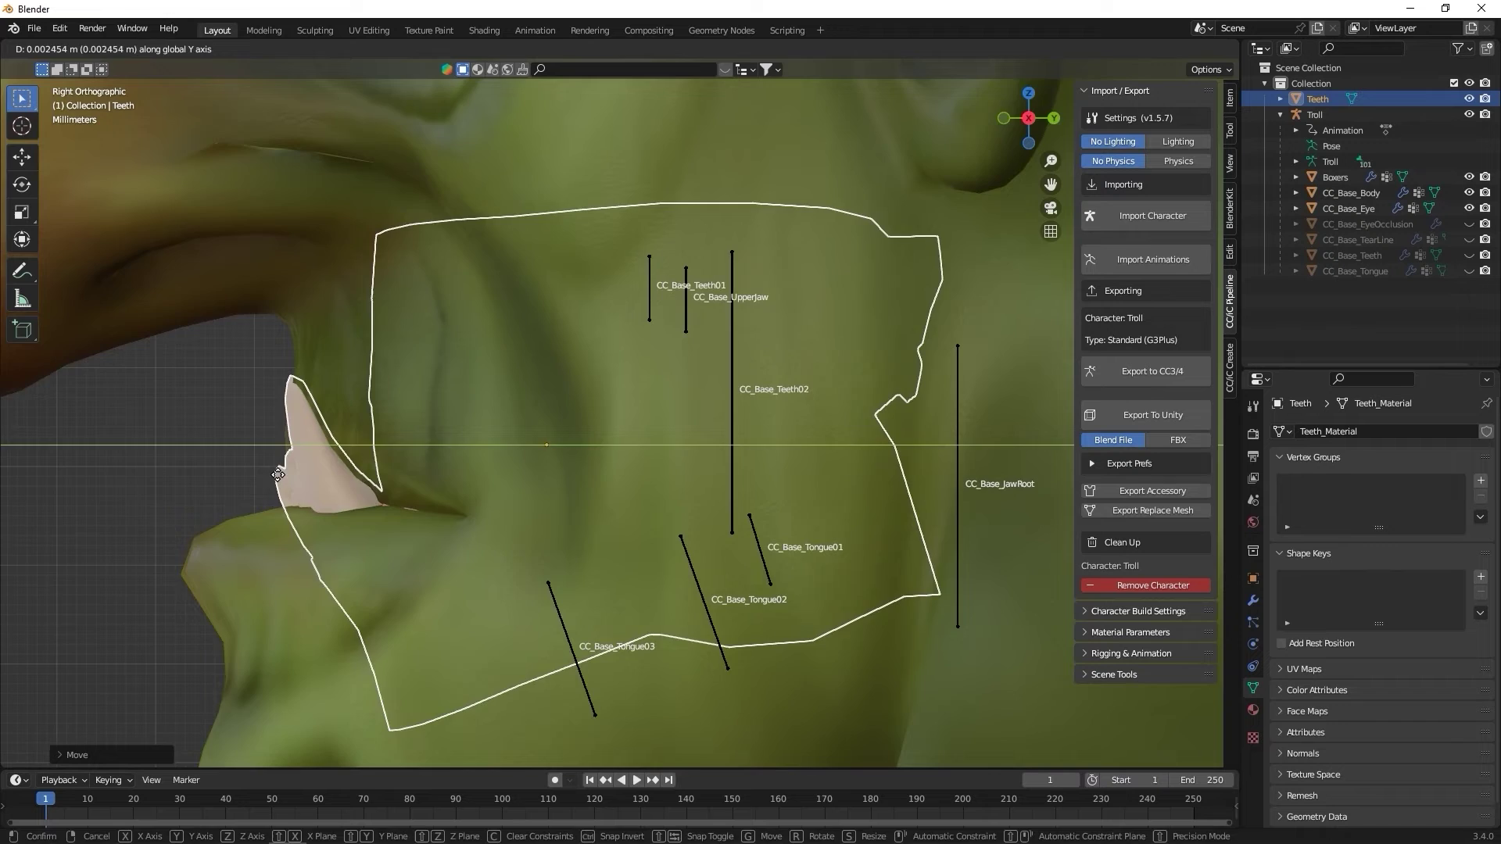
key(Escape)
Set the Teeth mesh's origin to the 3D cursor, apply All Transforms to Deltas and check its object transform values
key(KP_1)
scroll(664, 445, down, 5)
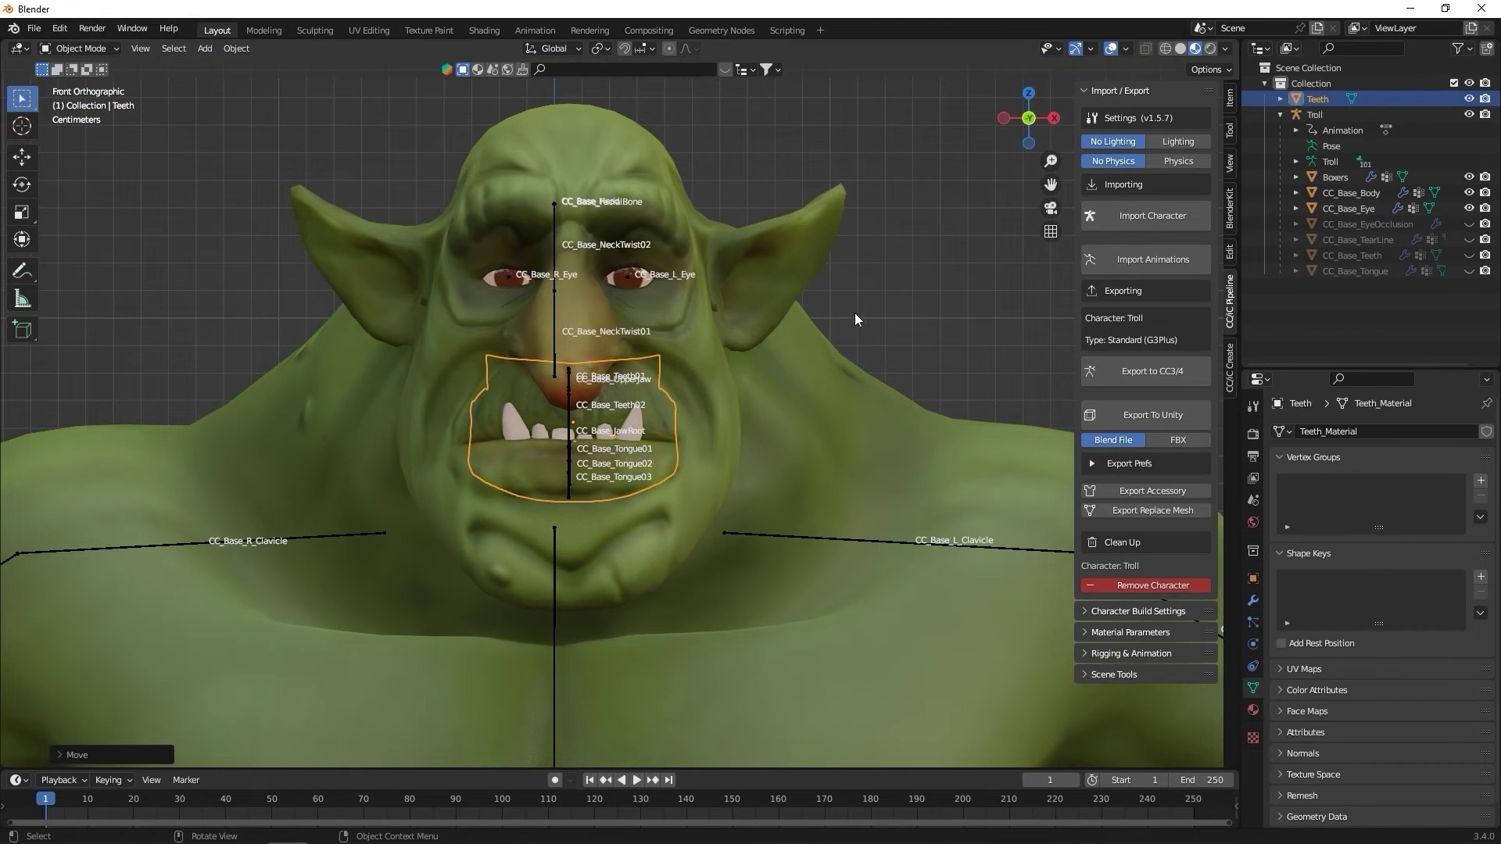
click(855, 319)
click(635, 421)
right_click(635, 421)
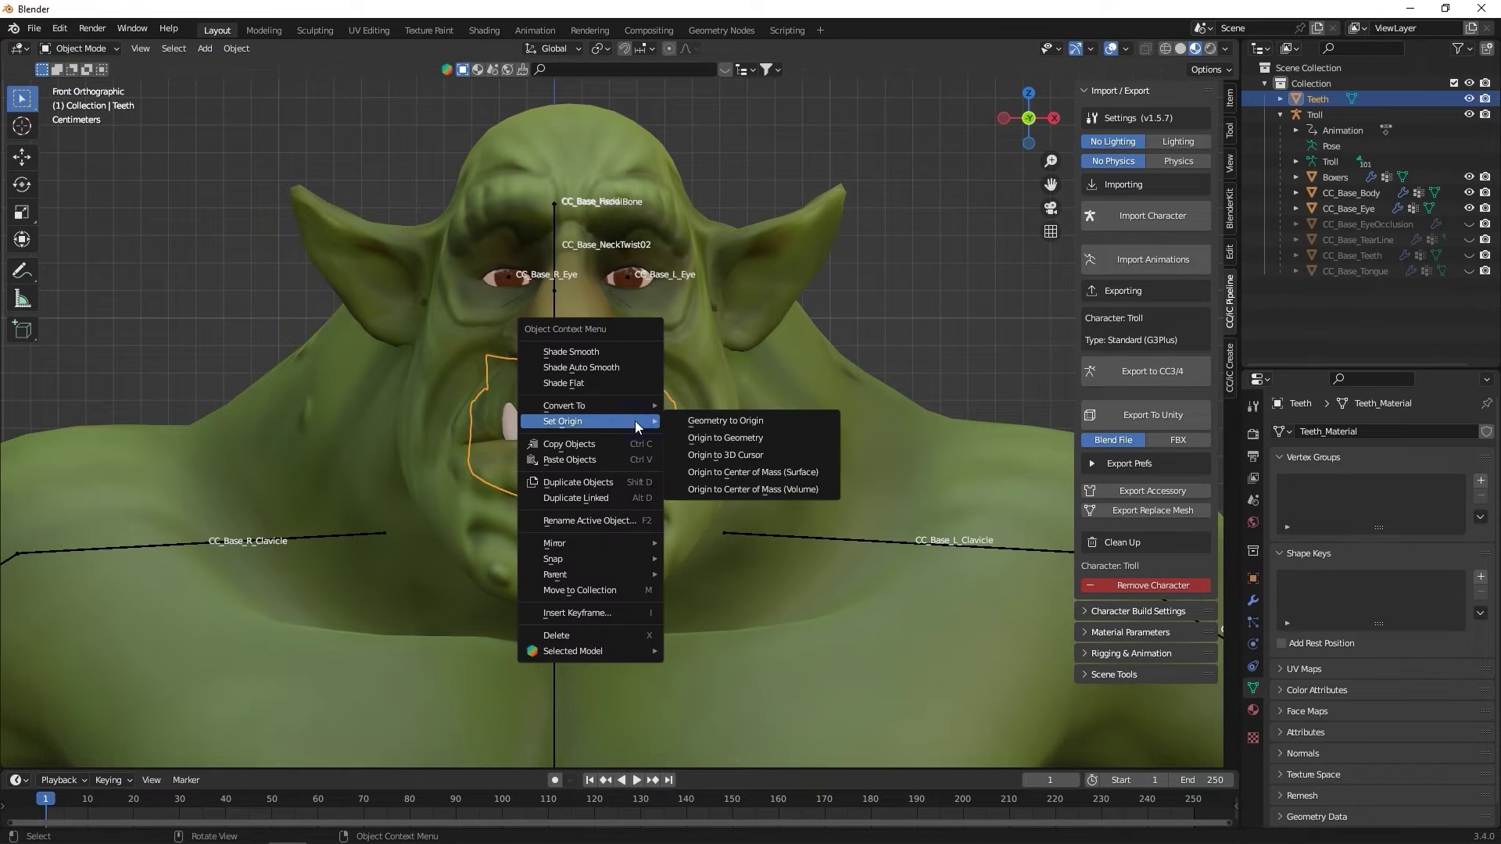
click(766, 457)
key(ctrl+a)
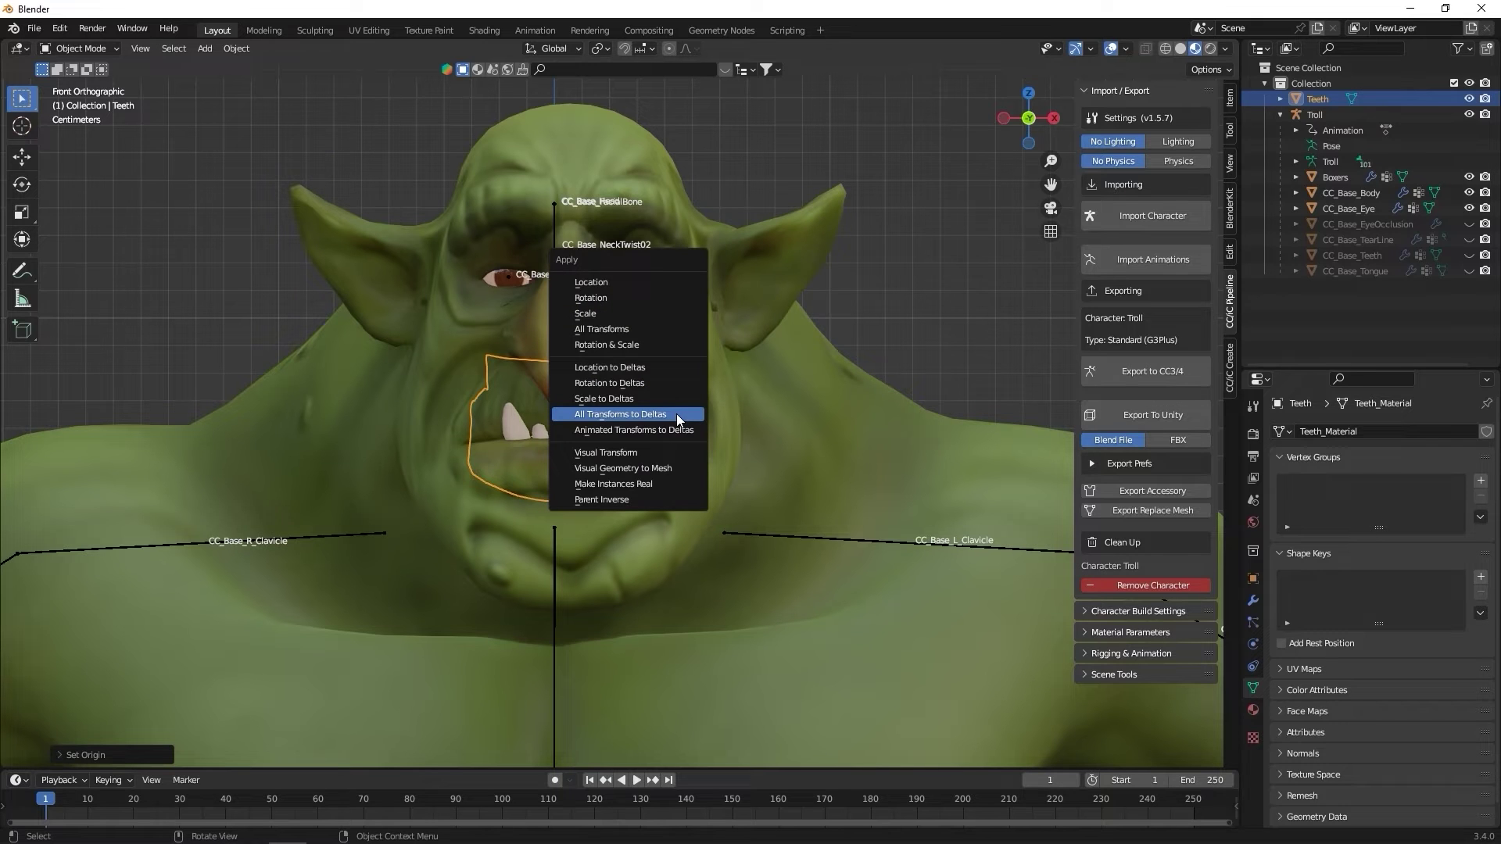
click(677, 414)
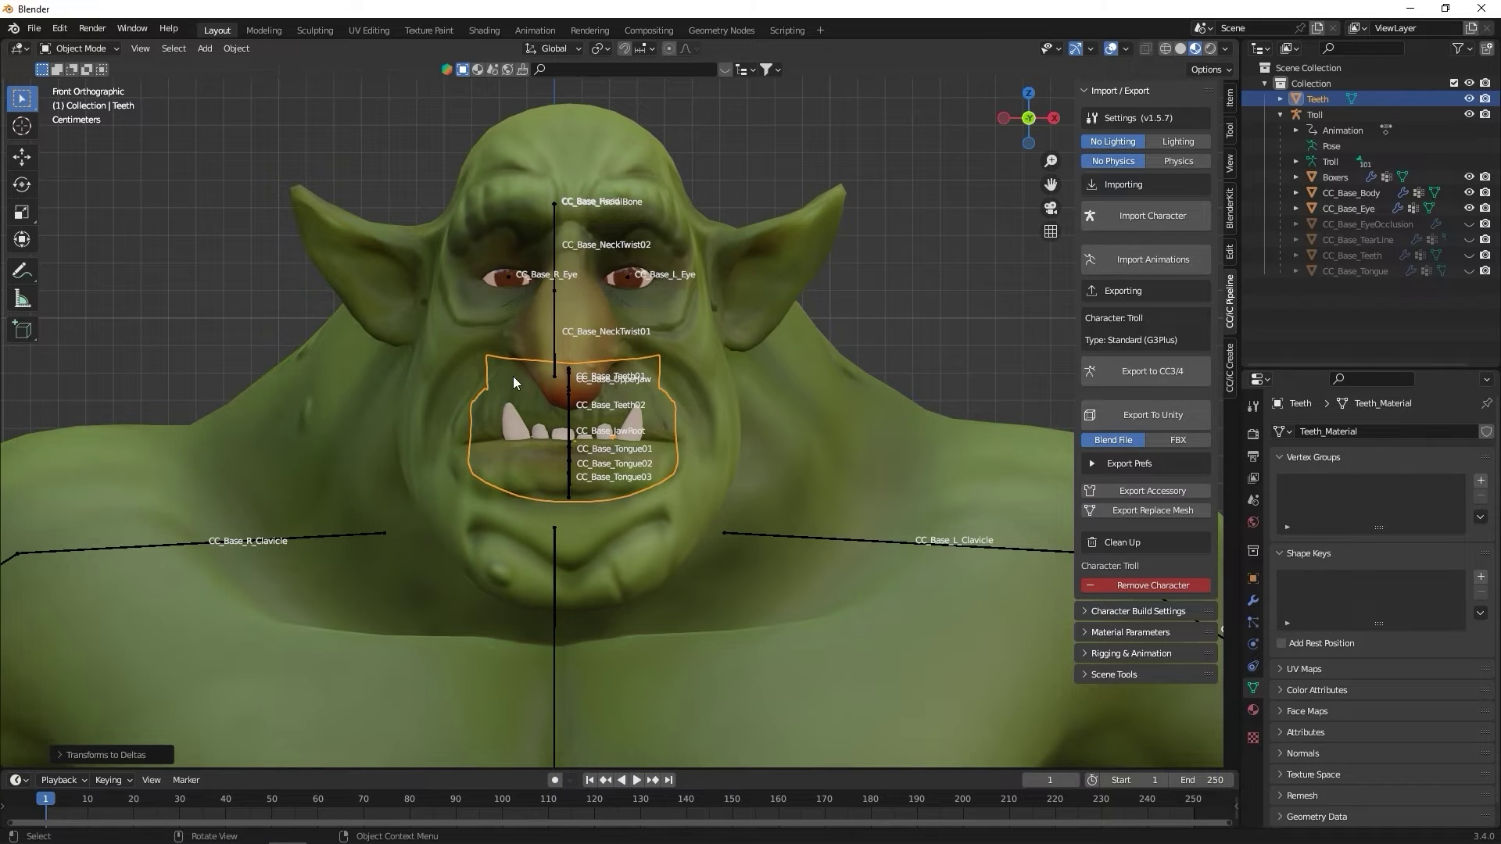
click(1253, 579)
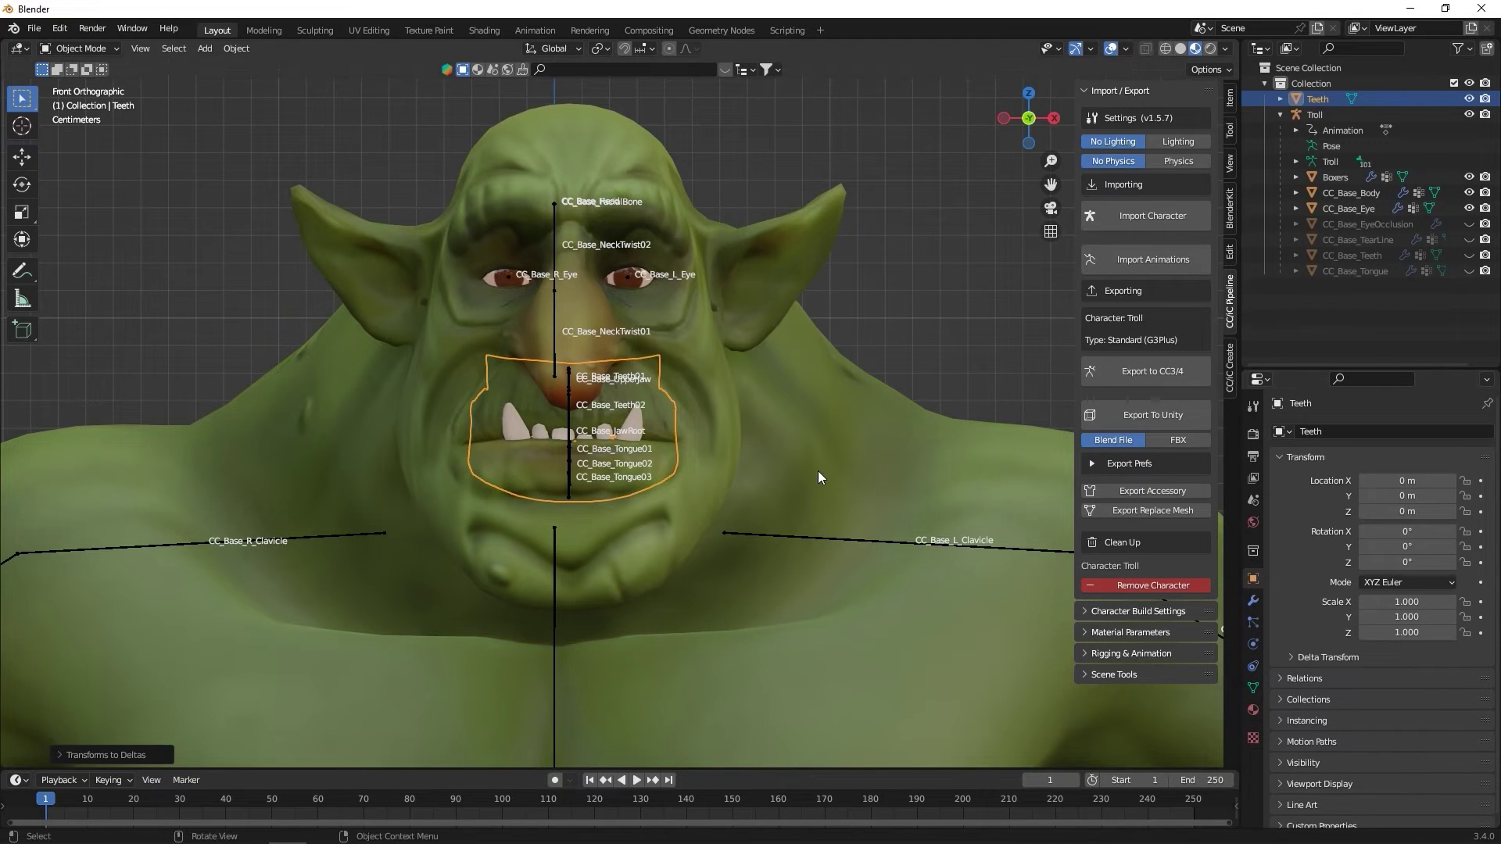
Parent the Teeth mesh to the Troll armature using Armature Deform With Empty Groups
middle_drag(815, 470, 649, 472)
click(330, 489)
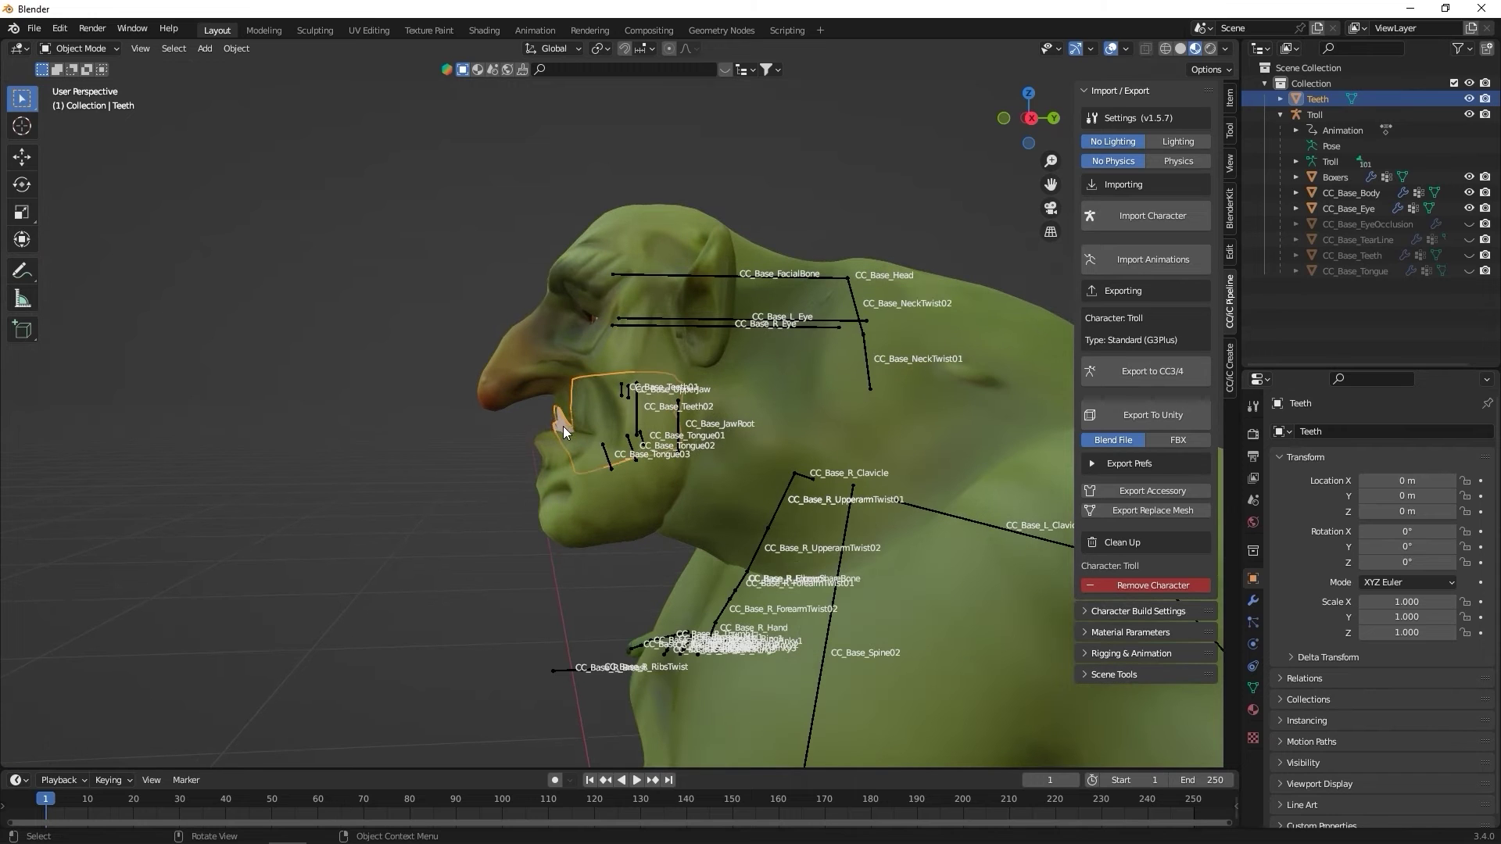
click(862, 322)
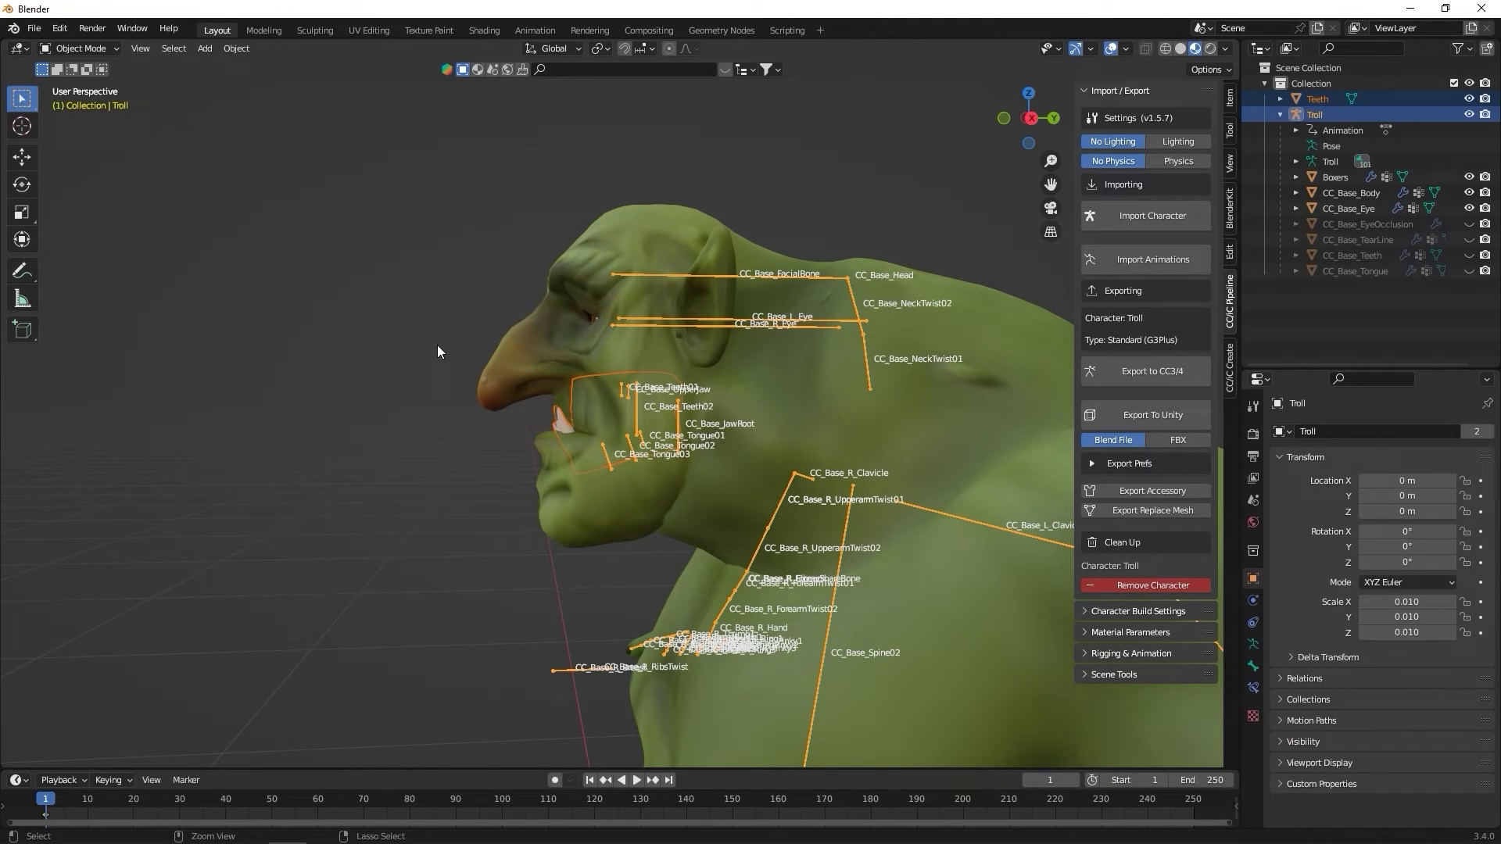
key(ctrl+p)
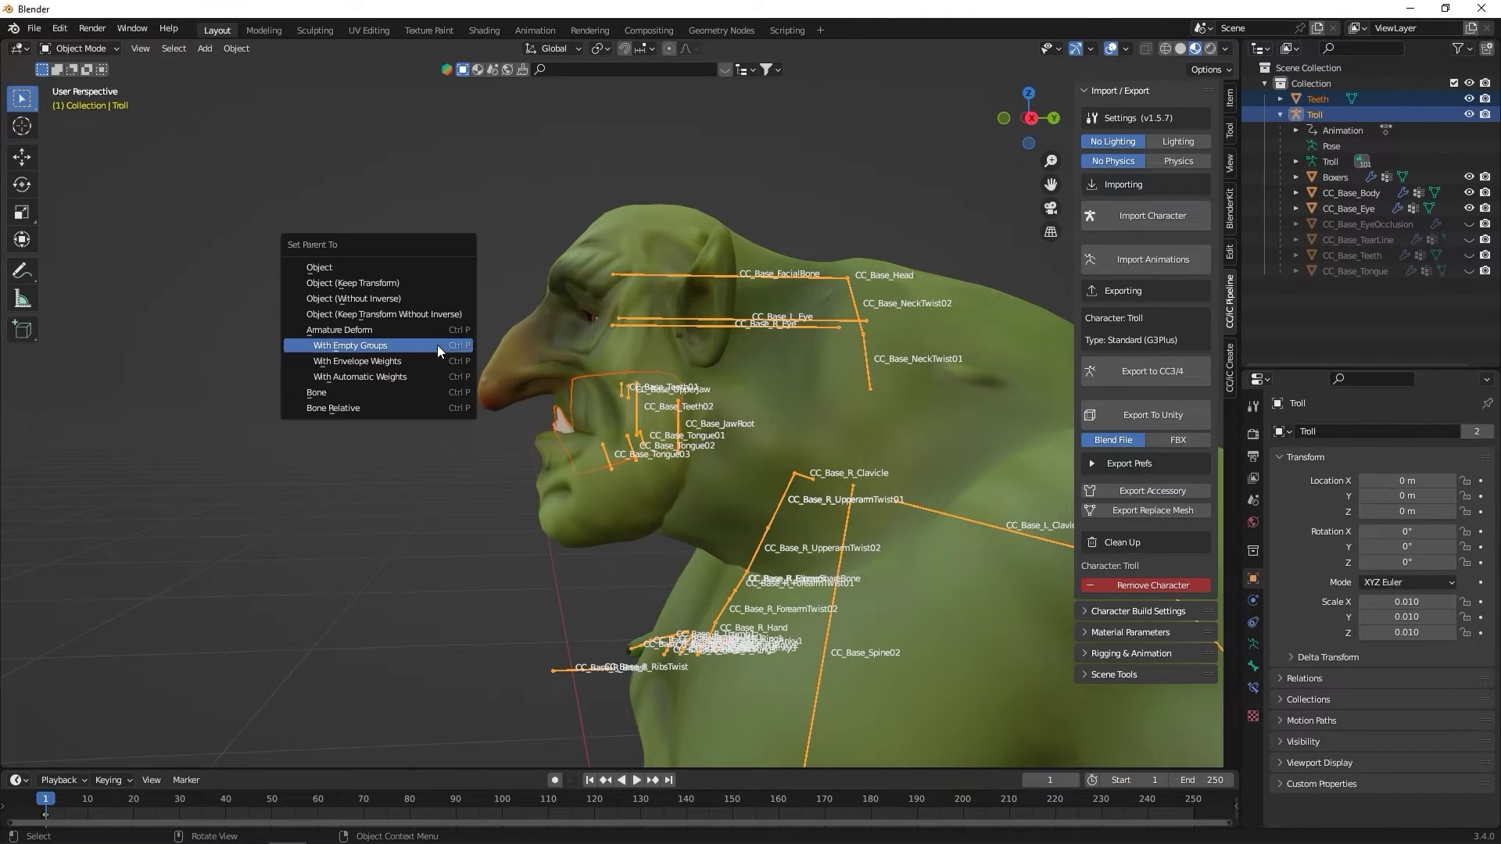
click(335, 346)
Enter Weight Paint mode on the Teeth mesh with the Troll armature also selected, and hide CC_Base_Eye and CC_Base_Body
click(1338, 275)
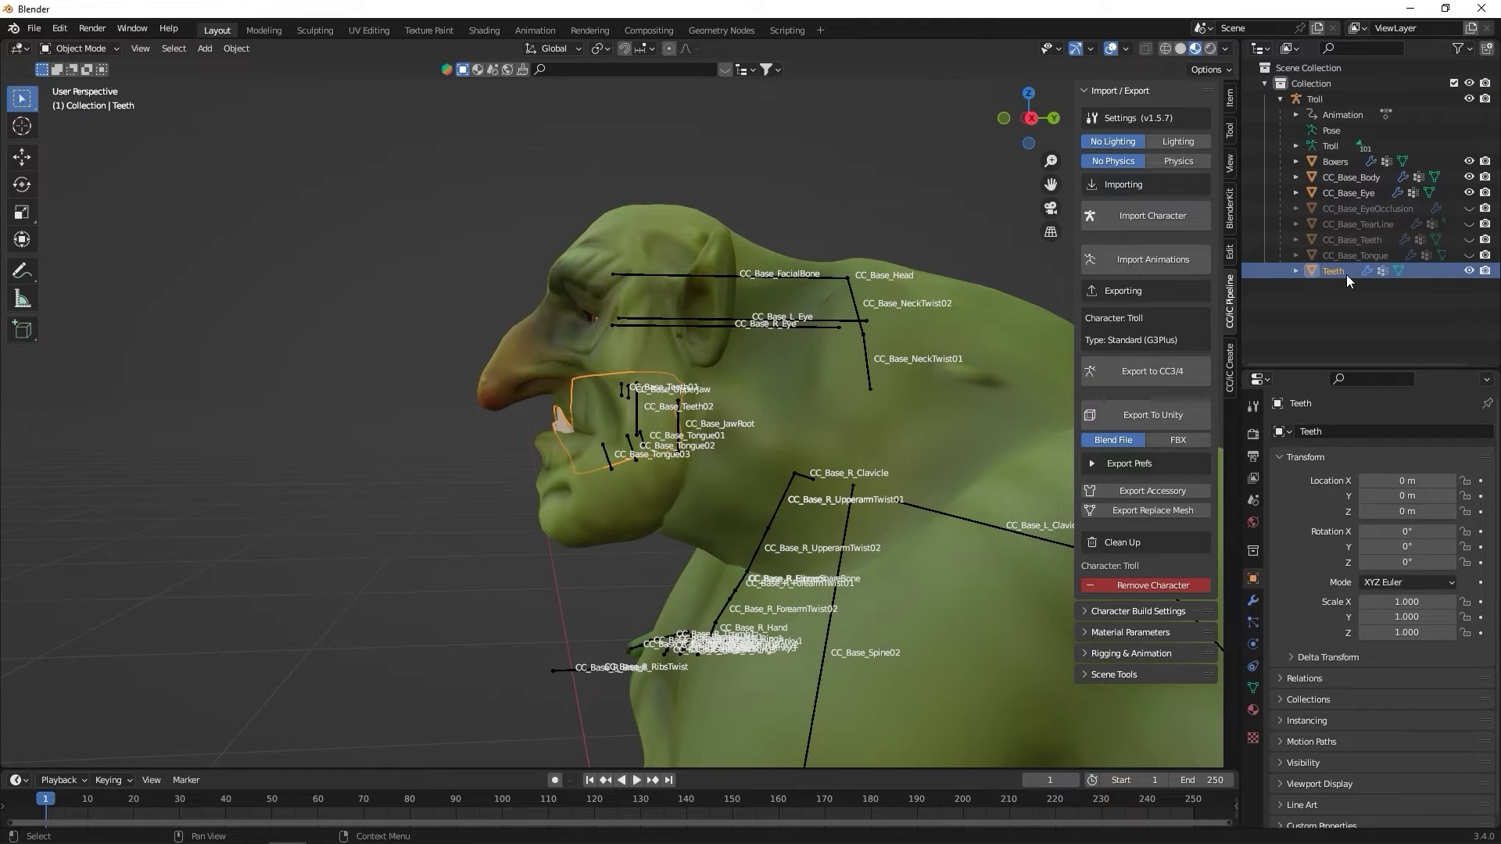
click(655, 322)
shift+click(560, 419)
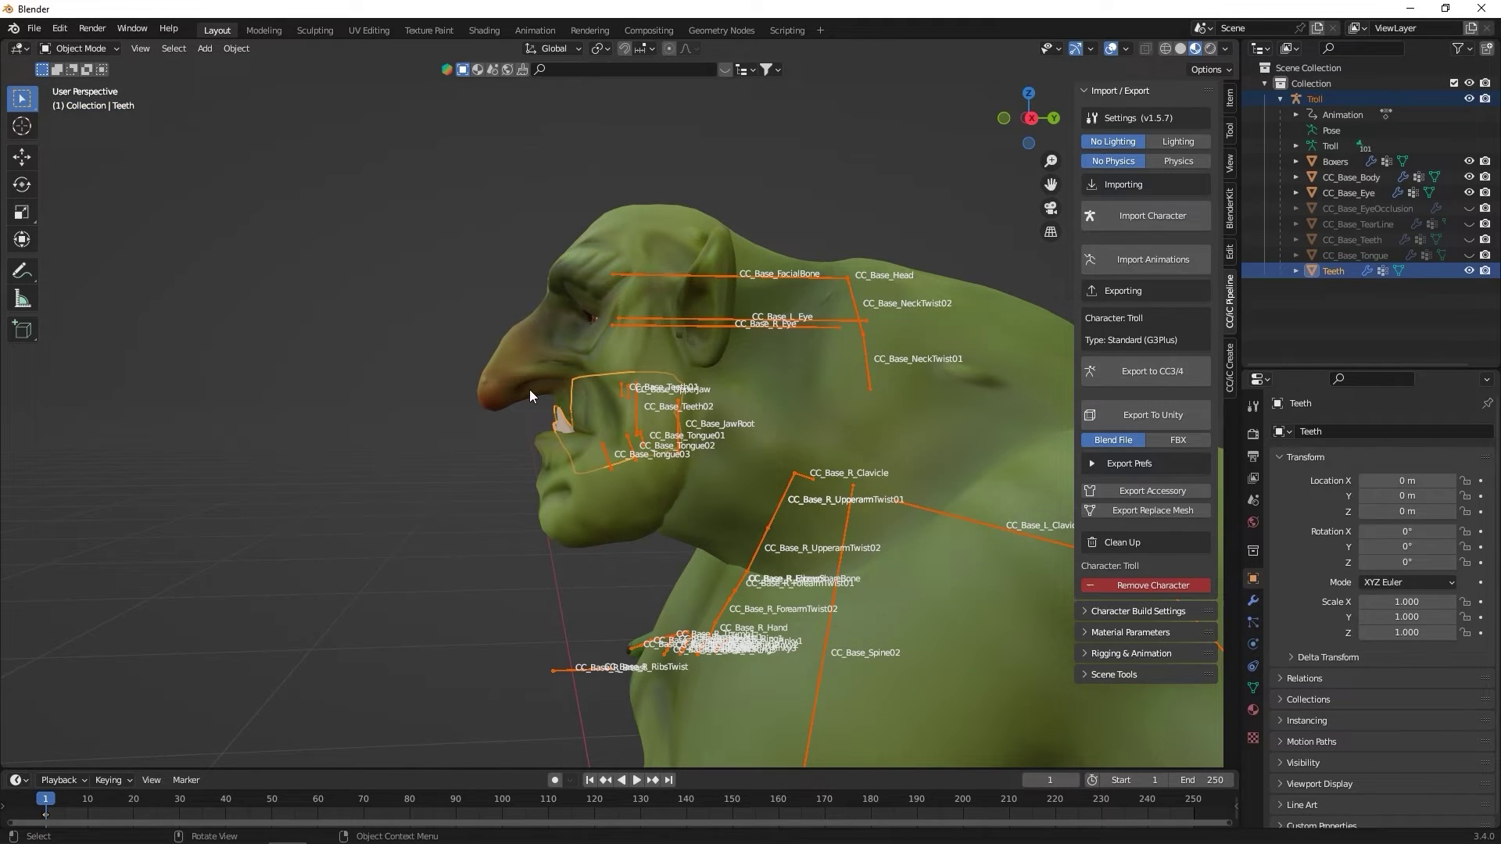
click(86, 48)
click(107, 137)
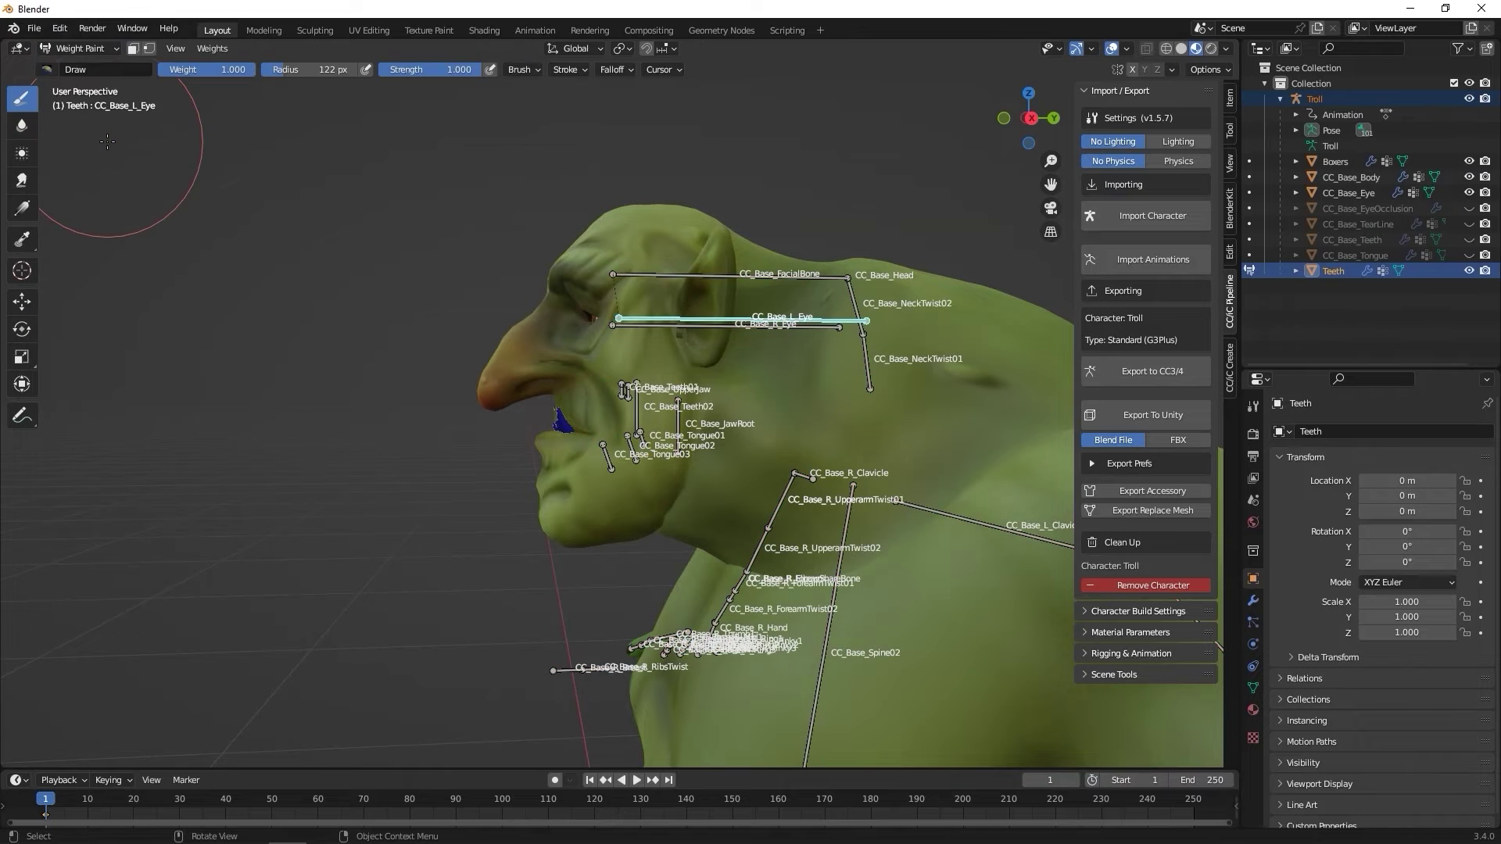
click(1469, 193)
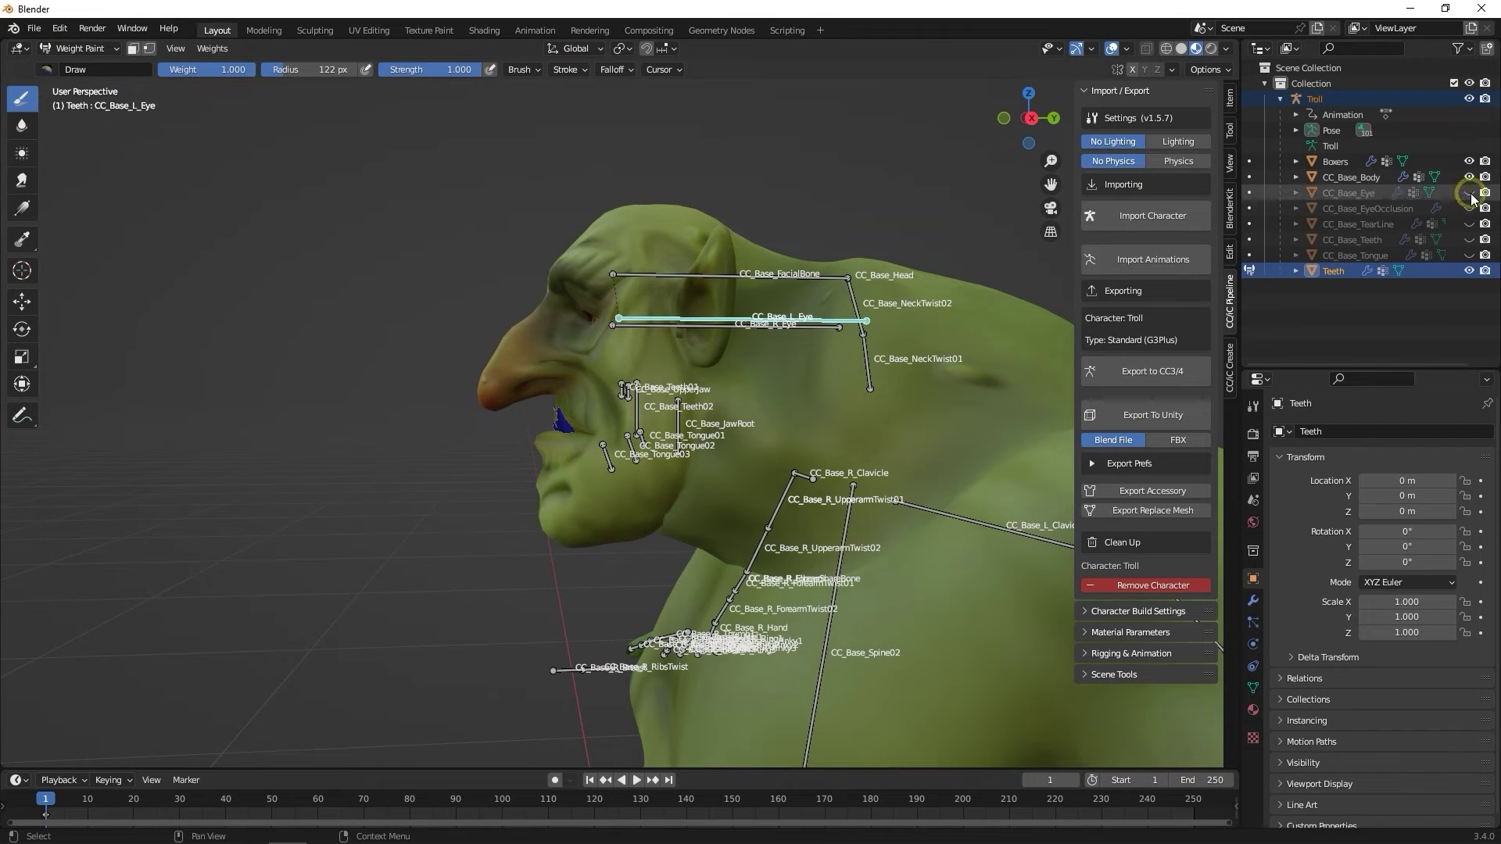
click(1468, 178)
Switch the Teeth mesh to Edit Mode and hide the linked geometry of the upper gum
scroll(620, 368, up, 4)
middle_drag(620, 368, 617, 430)
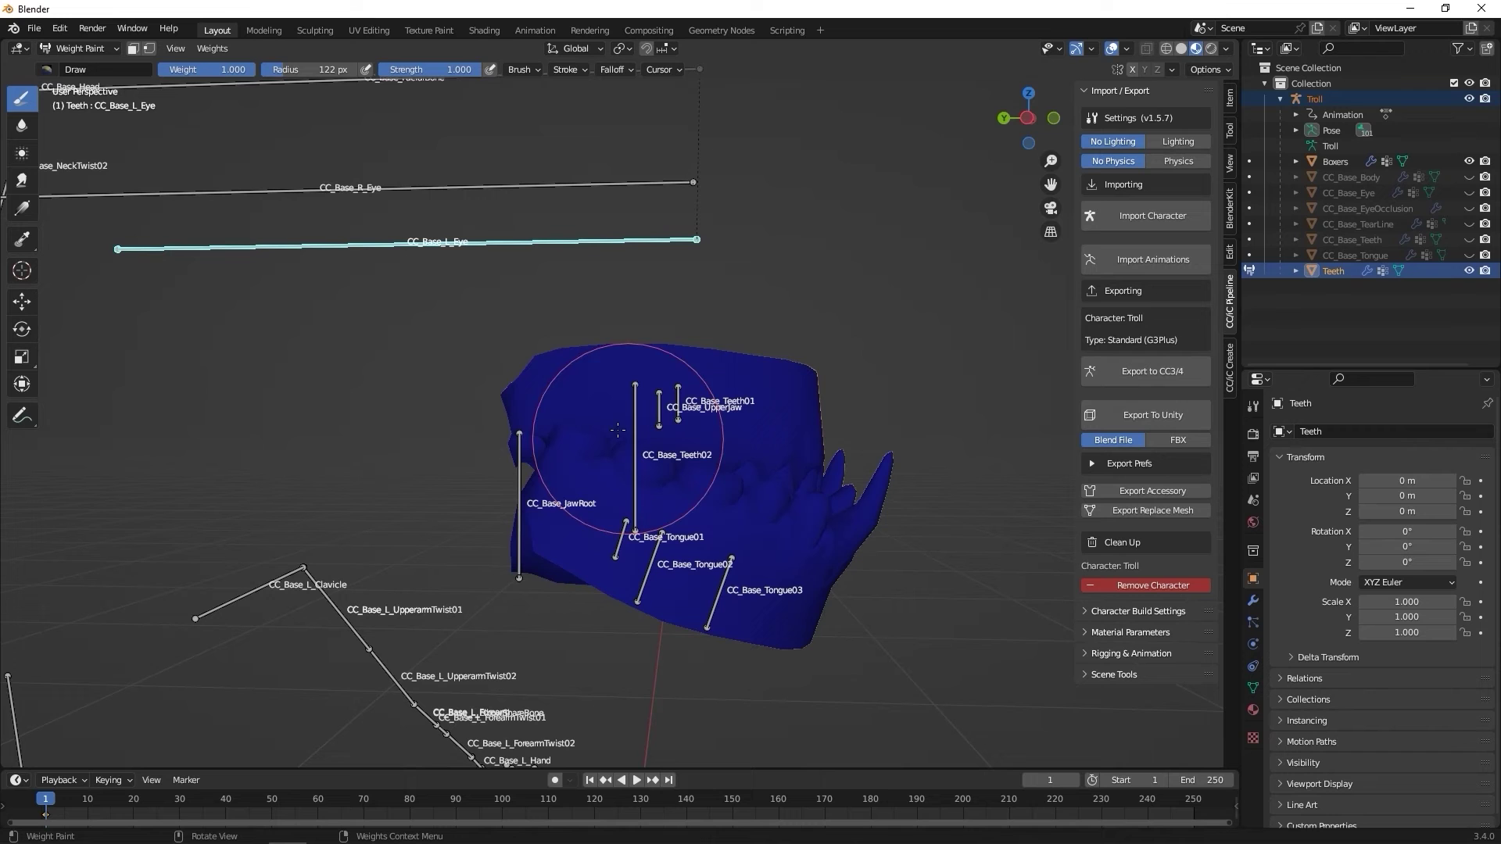
click(79, 51)
click(80, 83)
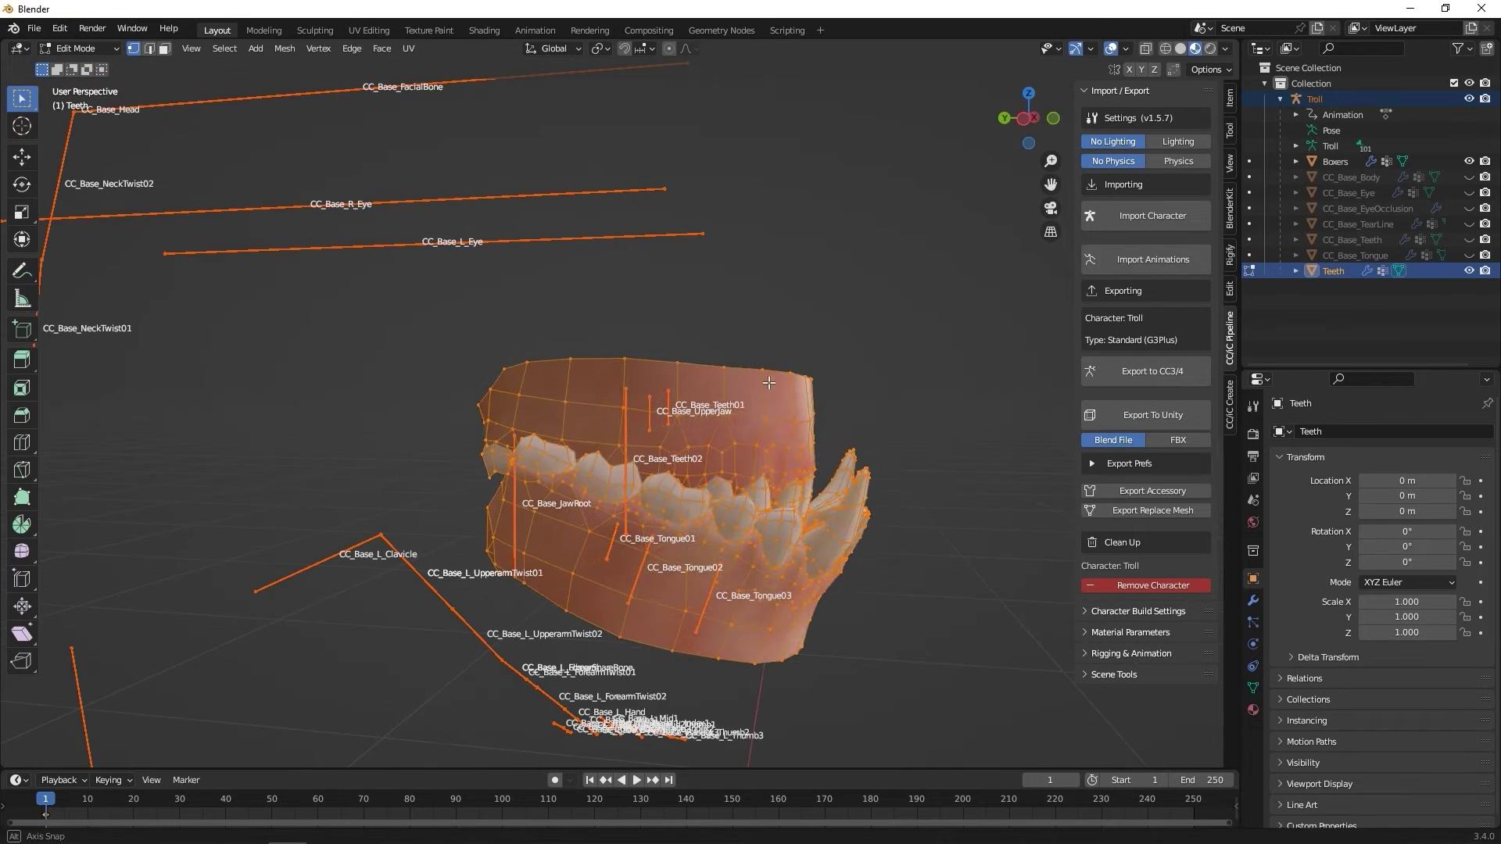
key(l)
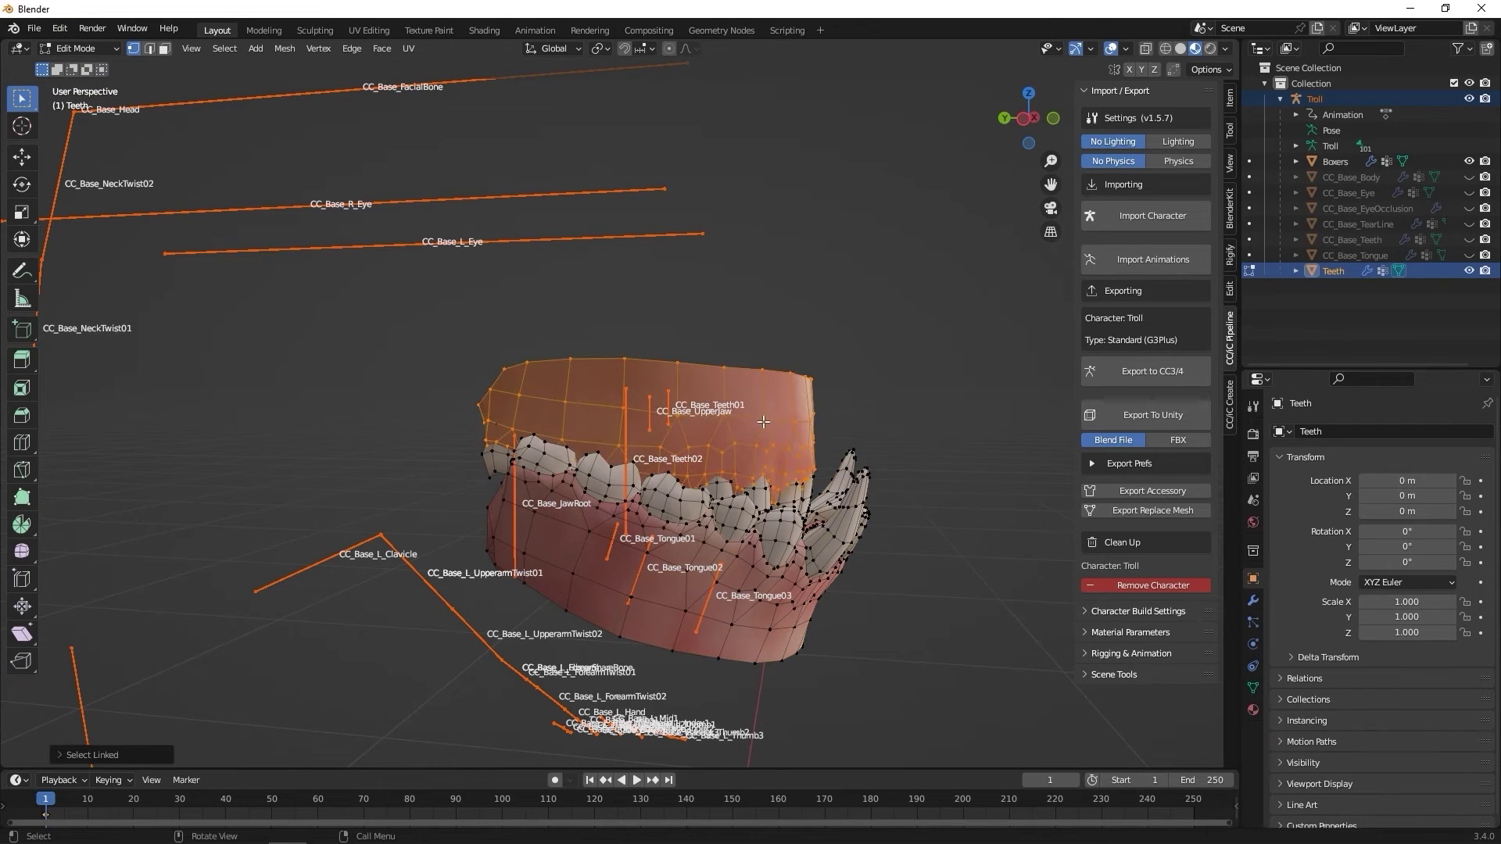
key(g)
right_click(807, 370)
key(h)
Select all the upper teeth as linked geometry and hide them, leaving only the lower jaw
middle_drag(804, 368, 595, 447)
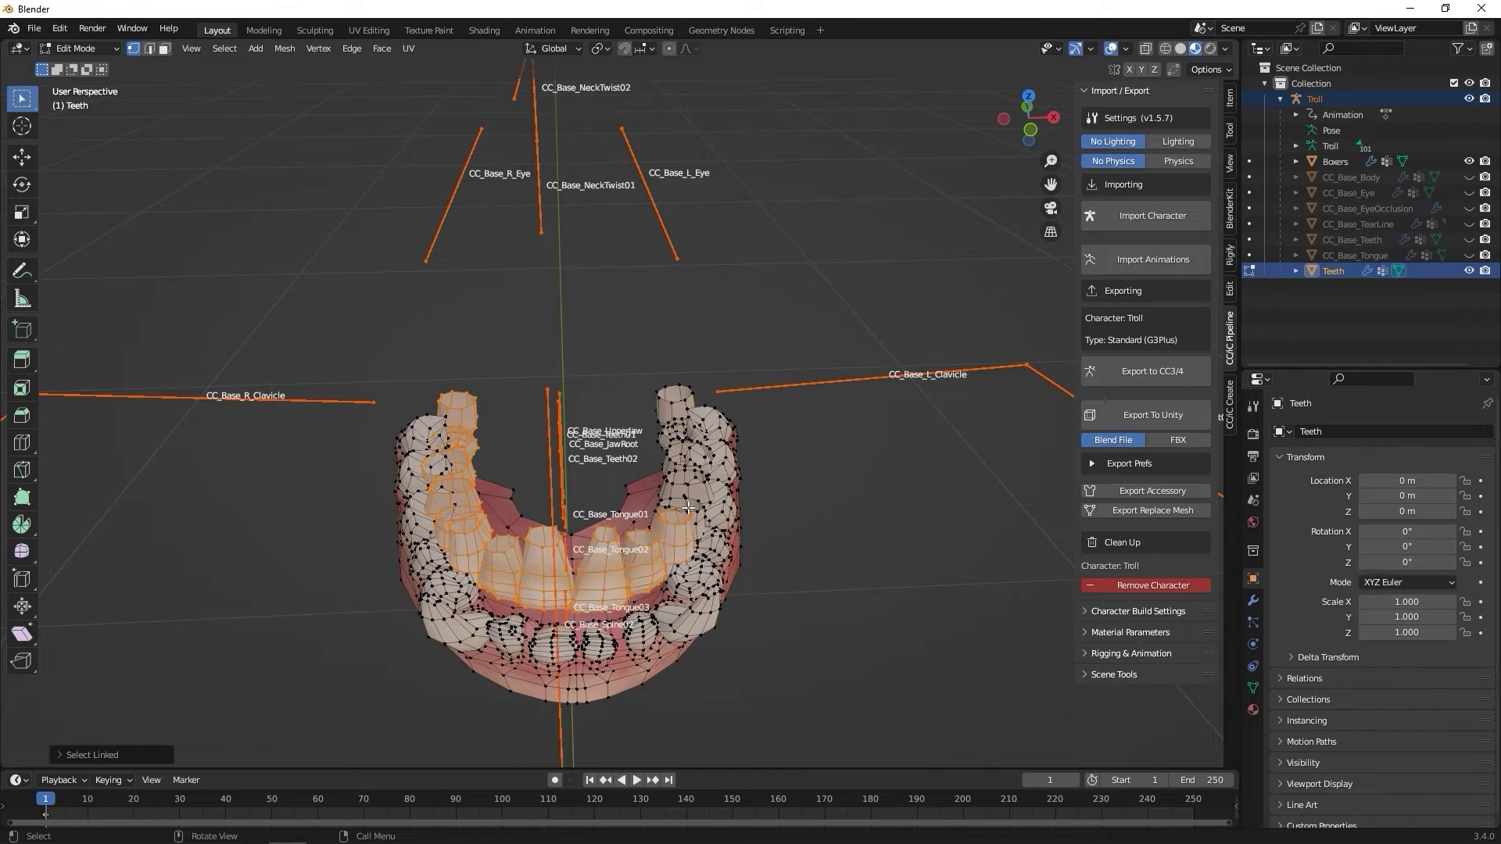
key(g)
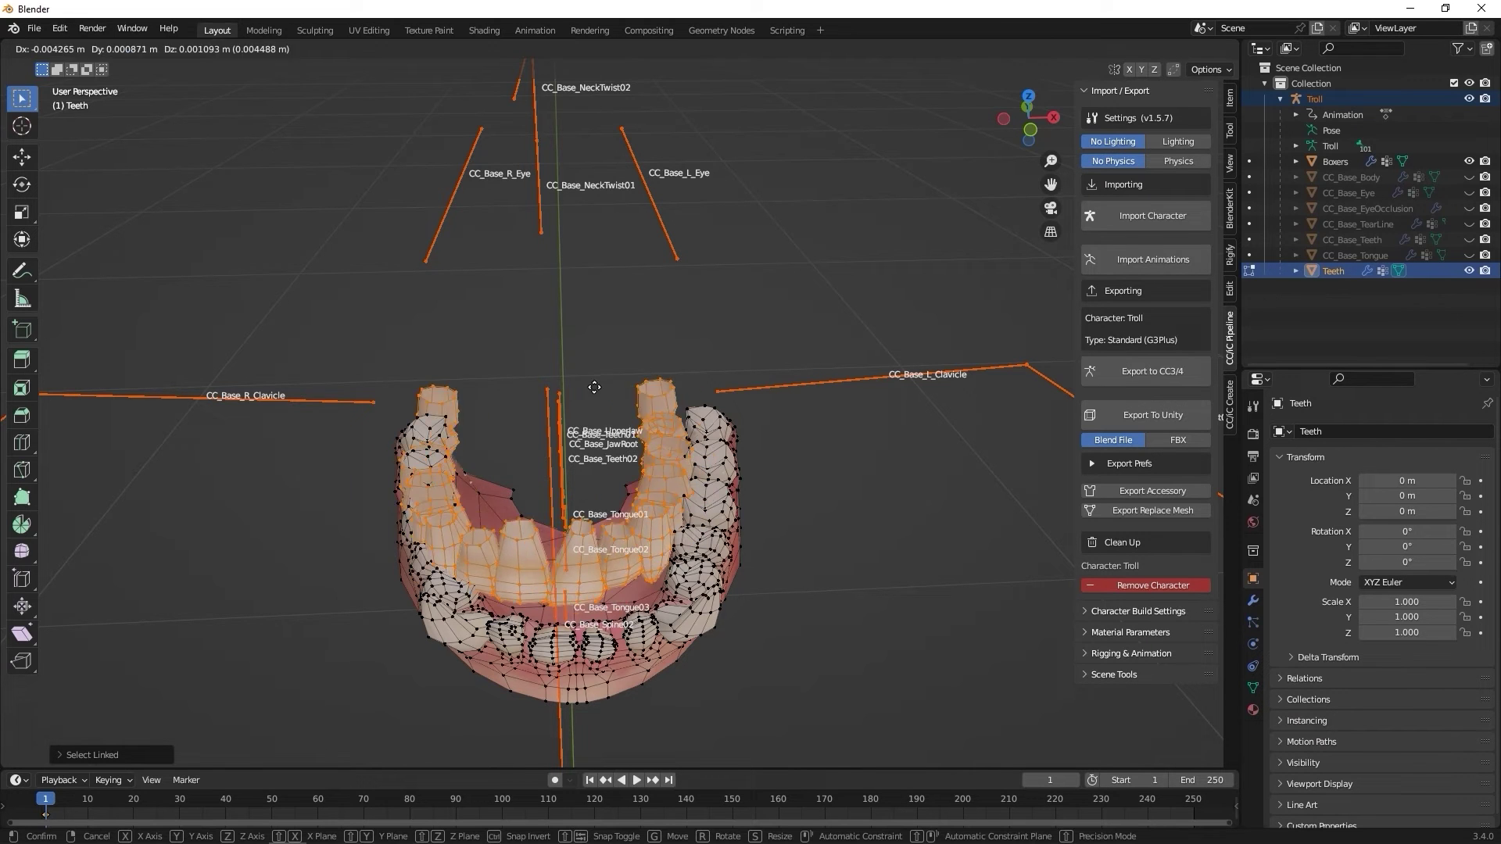
right_click(557, 367)
key(h)
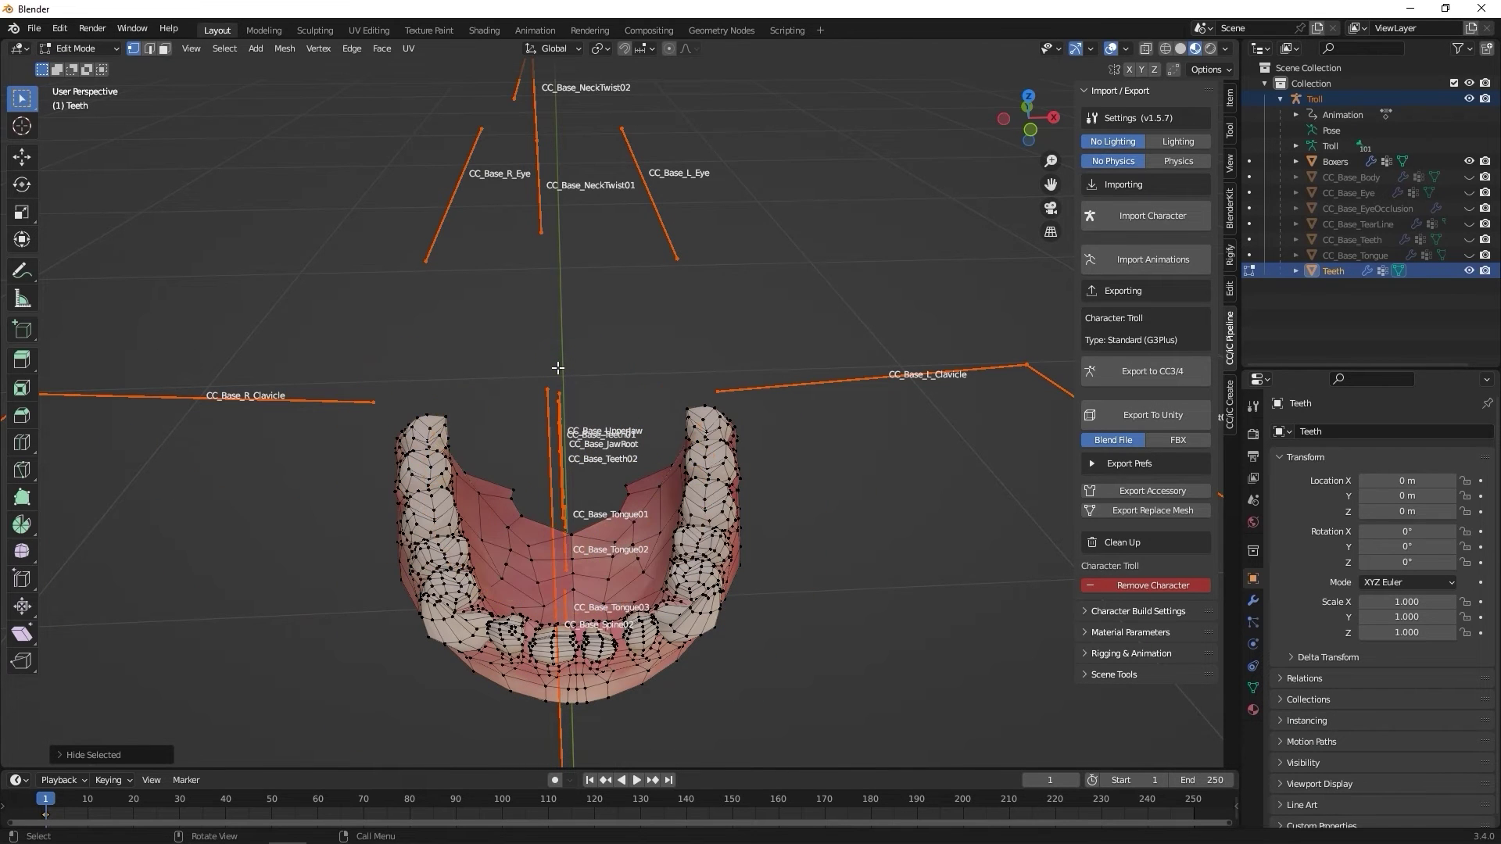
Switch the Teeth mesh to Weight Paint mode and paint the lower gum and teeth at full weight for CC_Base_Teeth02
middle_drag(724, 467, 594, 443)
click(92, 50)
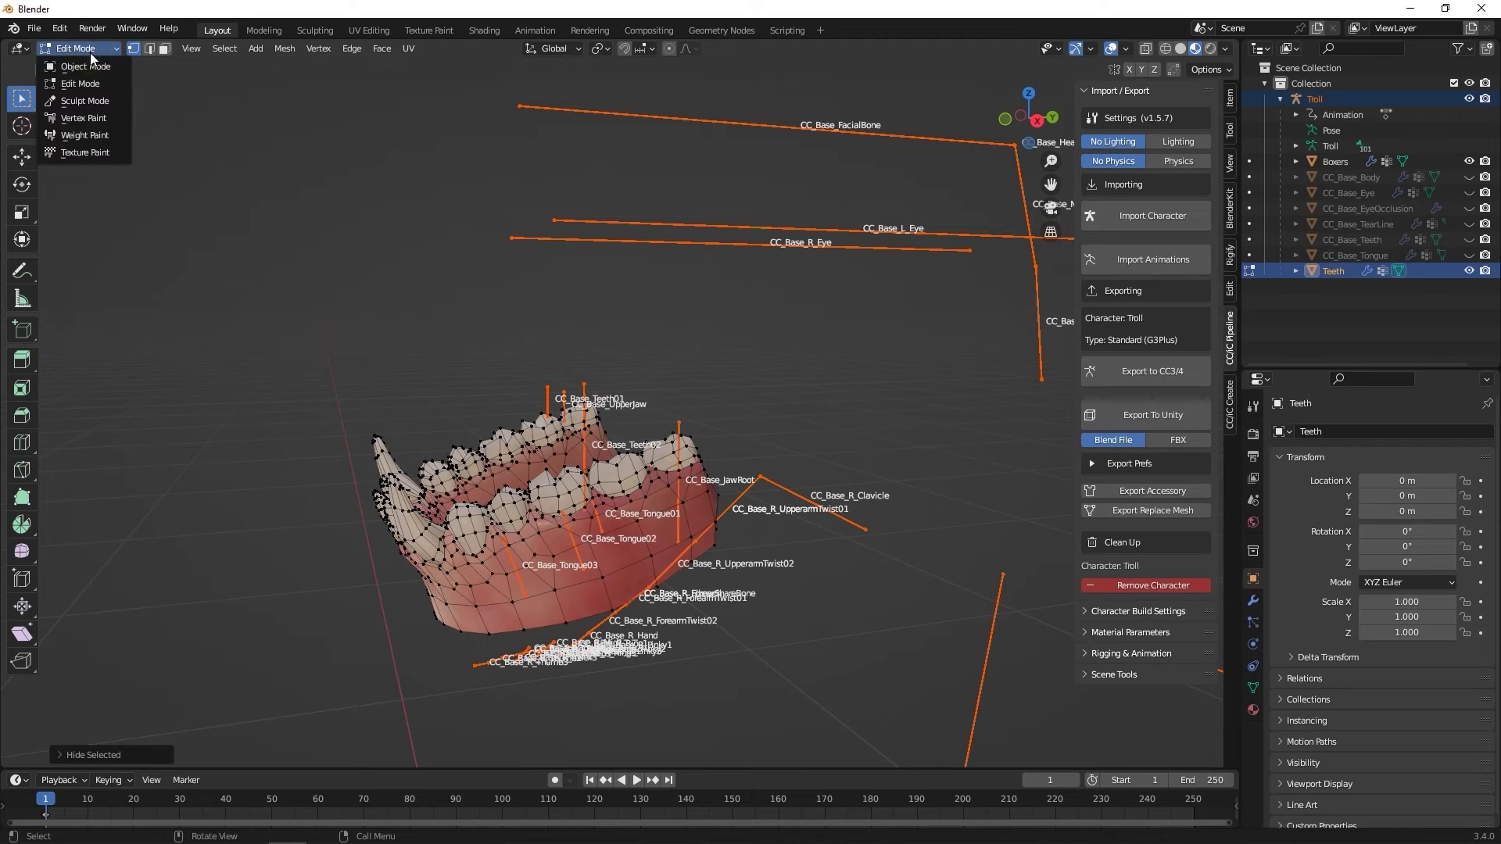
click(111, 138)
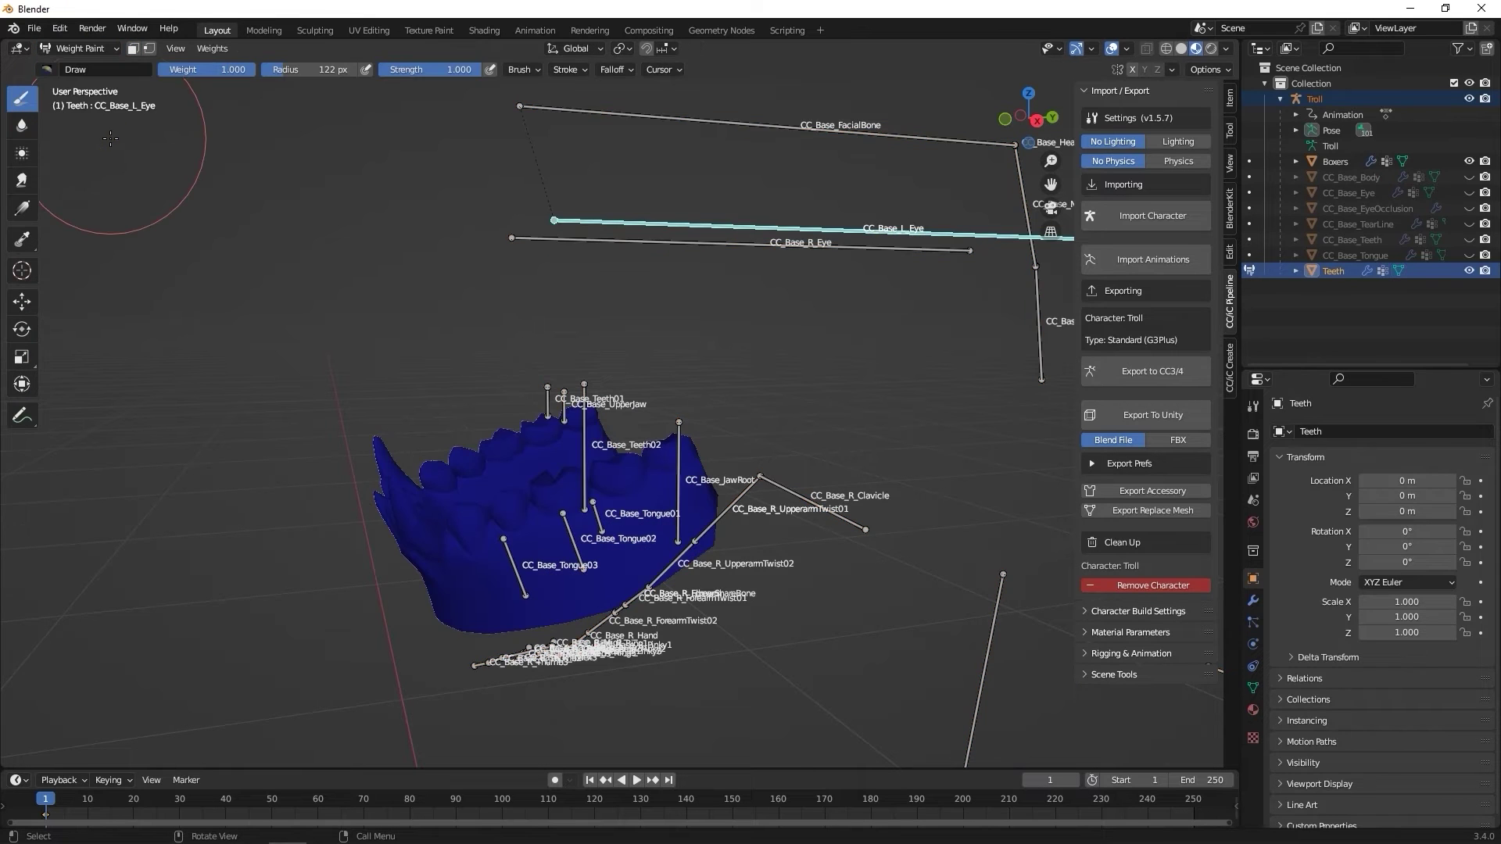
middle_drag(772, 399, 738, 371)
click(1031, 119)
scroll(578, 548, up, 3)
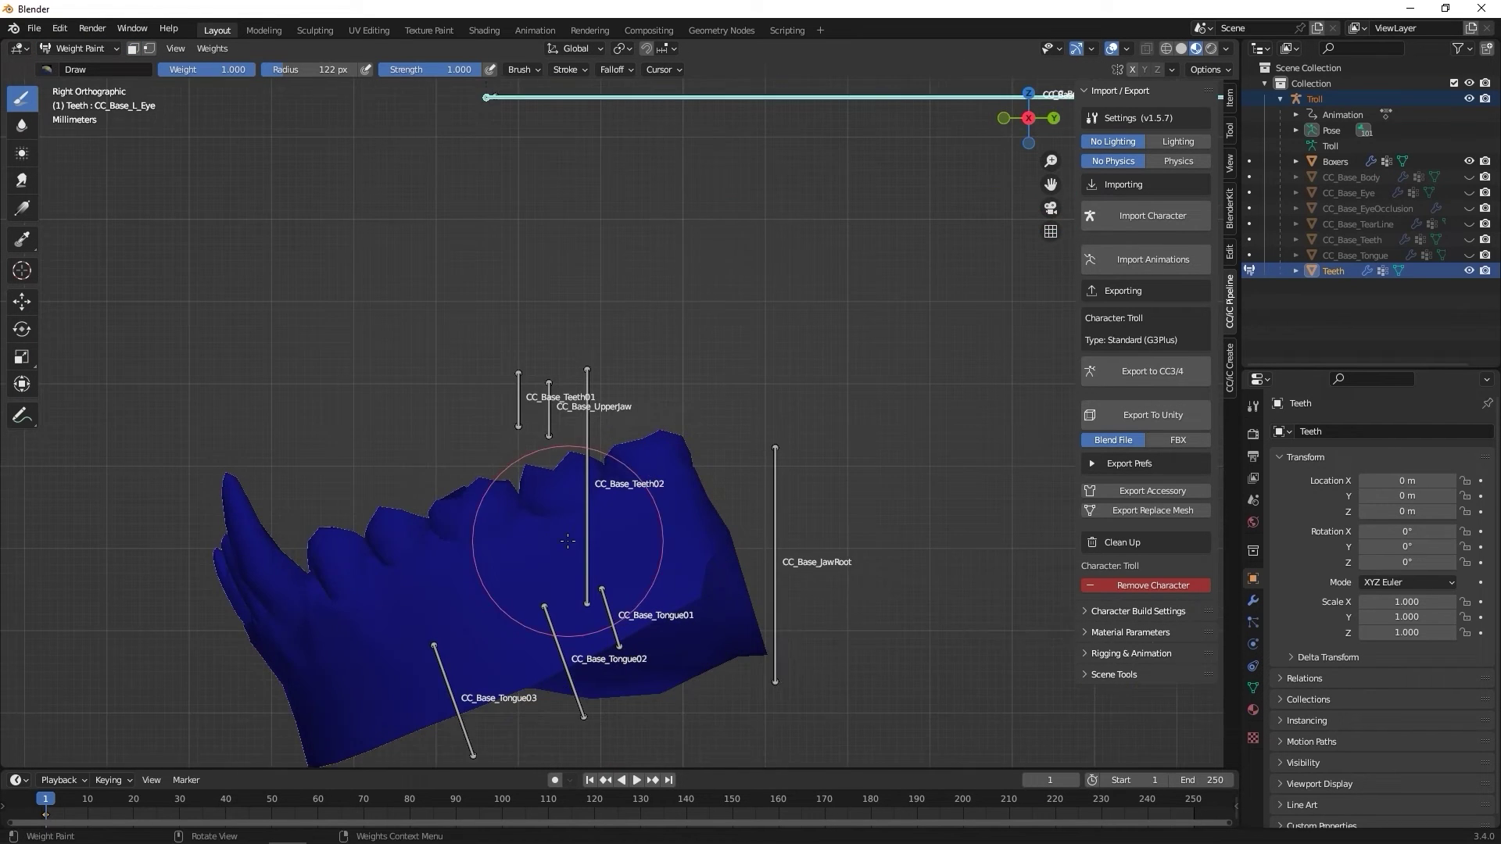
scroll(594, 419, up, 4)
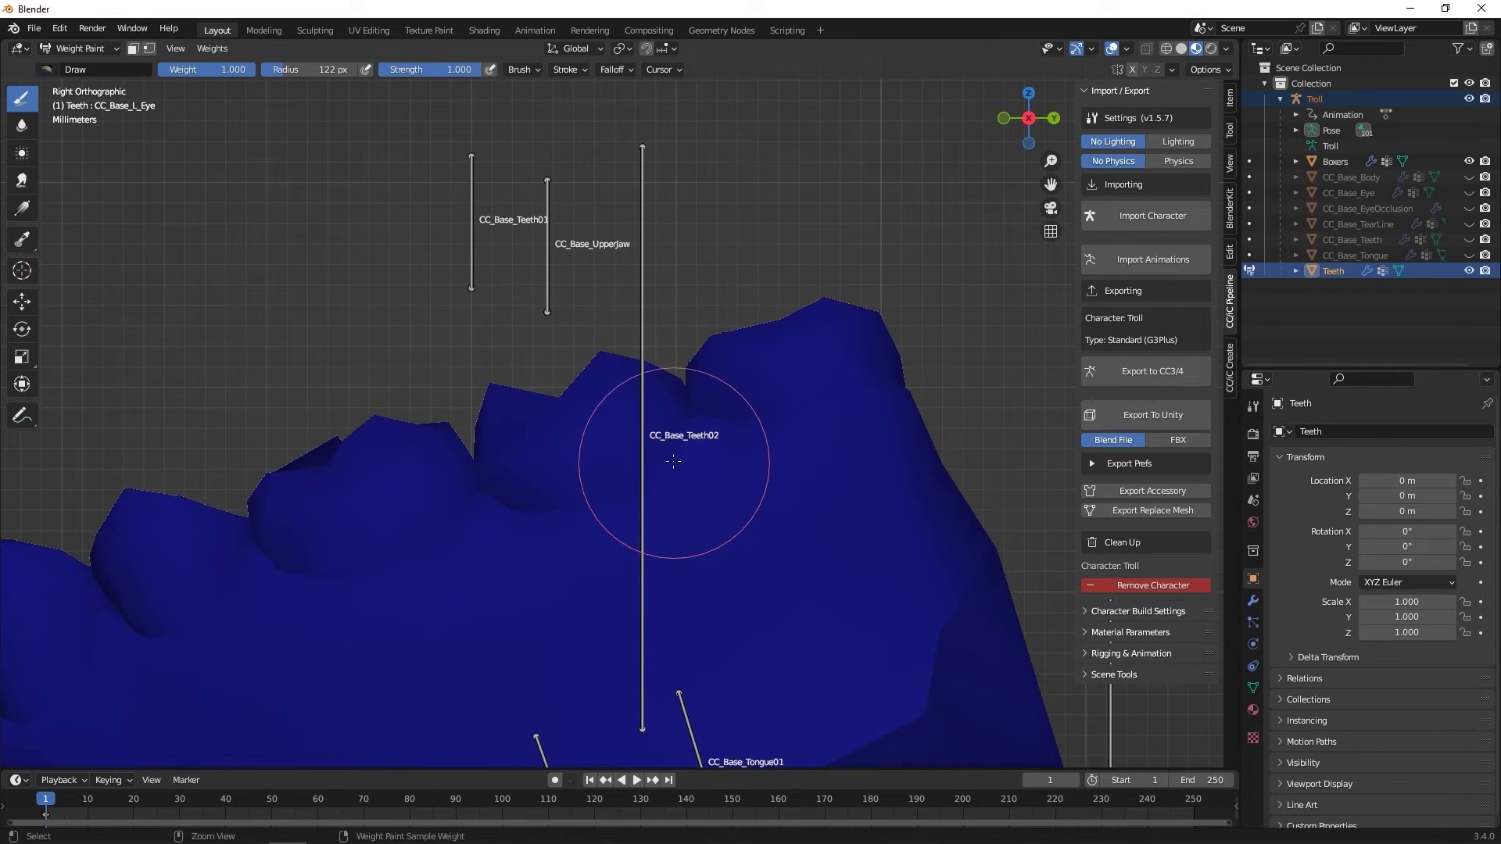
ctrl+click(641, 356)
mouse_move(641, 355)
middle_down()
mouse_move(490, 374)
mouse_move(464, 520)
mouse_move(413, 440)
mouse_move(321, 487)
mouse_move(480, 483)
middle_up()
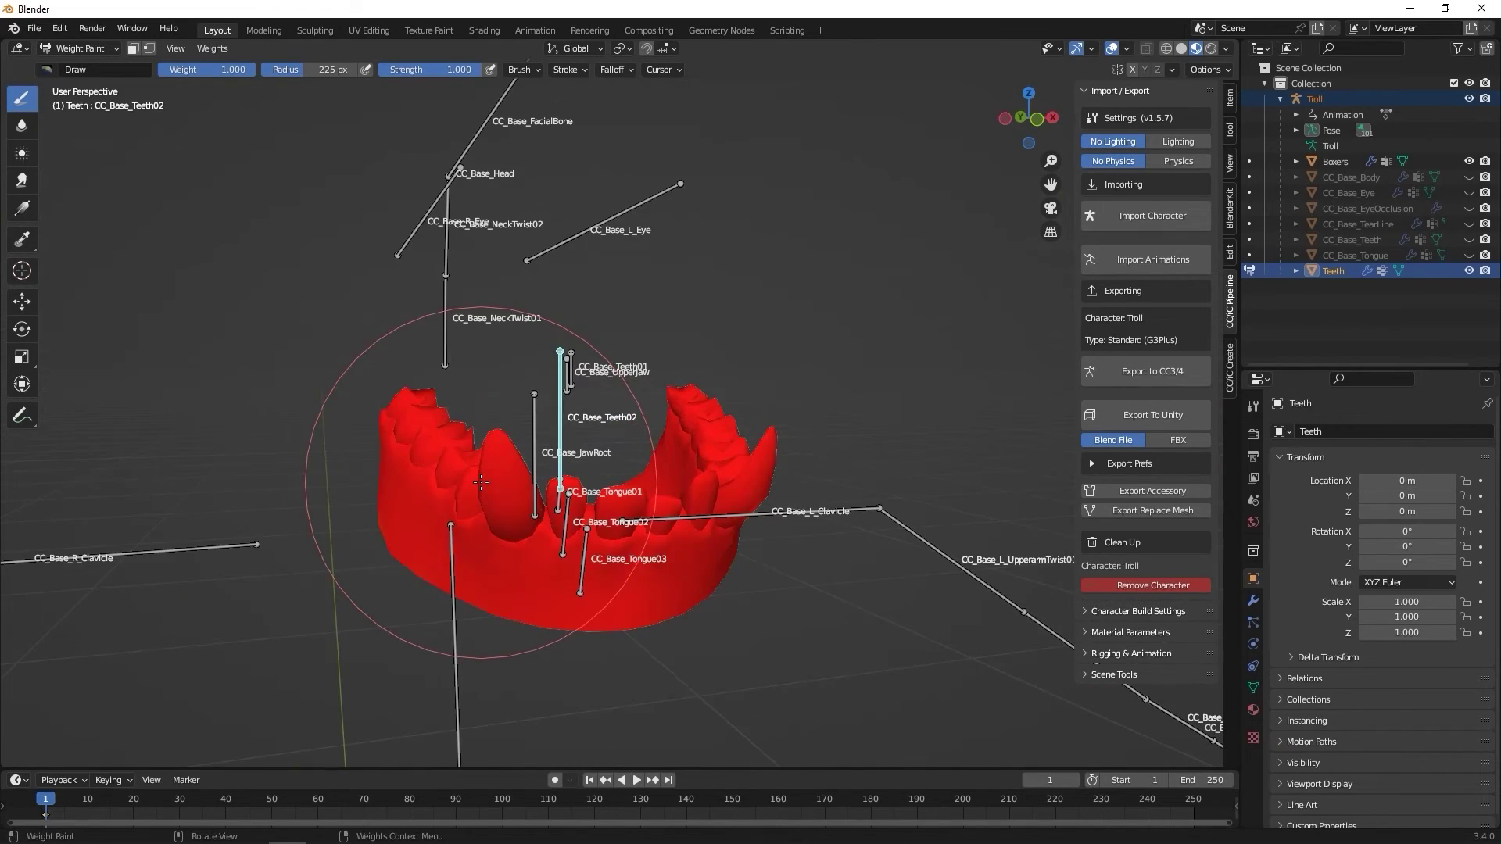
Return the Teeth mesh to Edit Mode, reveal the upper jaw and hide the lower gum and teeth
click(98, 49)
click(108, 84)
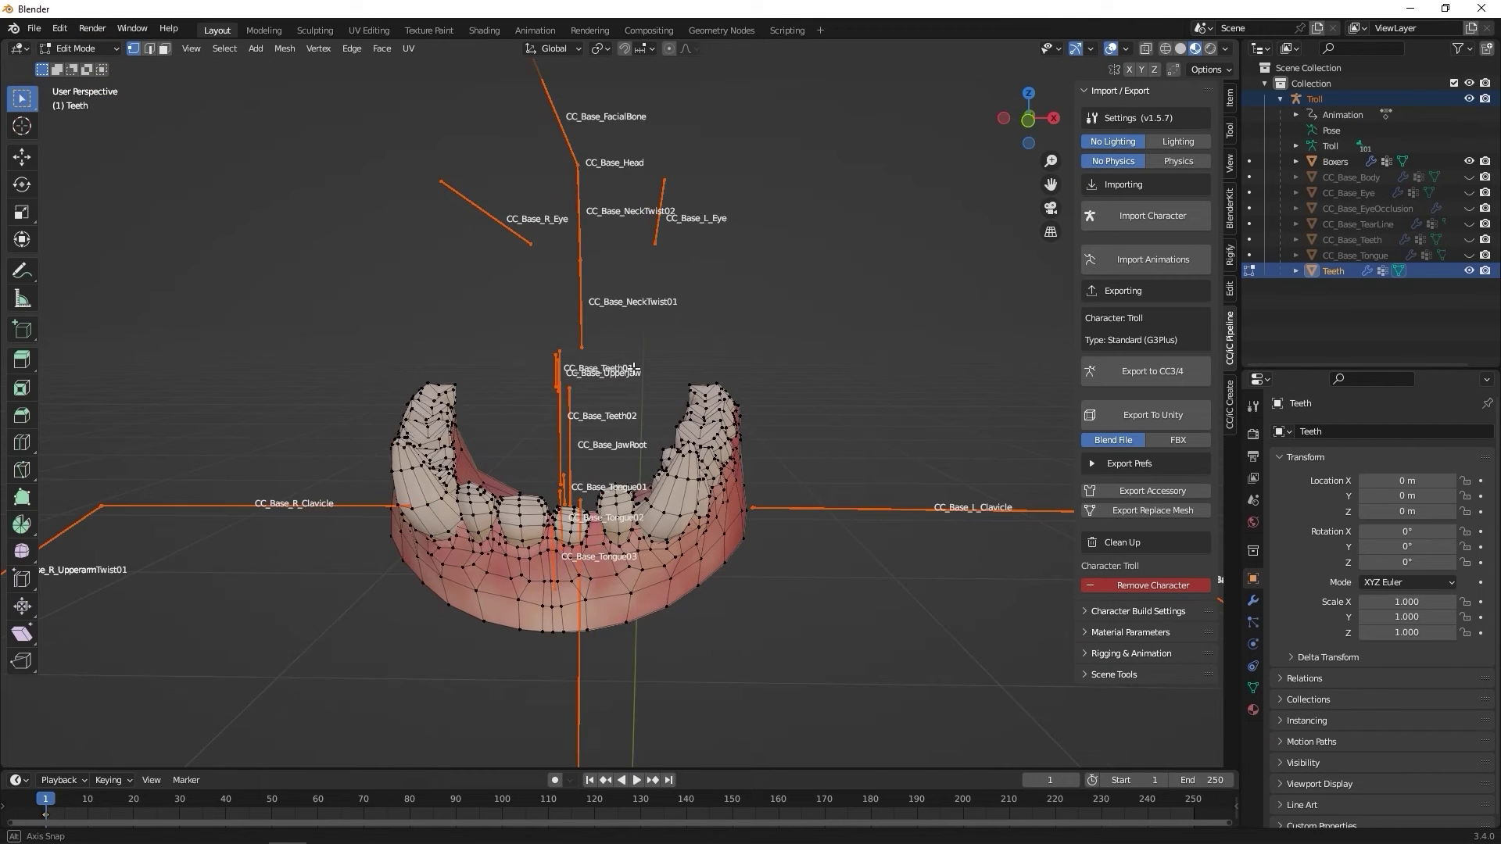
mouse_move(635, 368)
middle_down()
mouse_move(622, 374)
mouse_move(794, 391)
mouse_move(898, 460)
mouse_move(595, 504)
mouse_move(606, 361)
middle_up()
key(h)
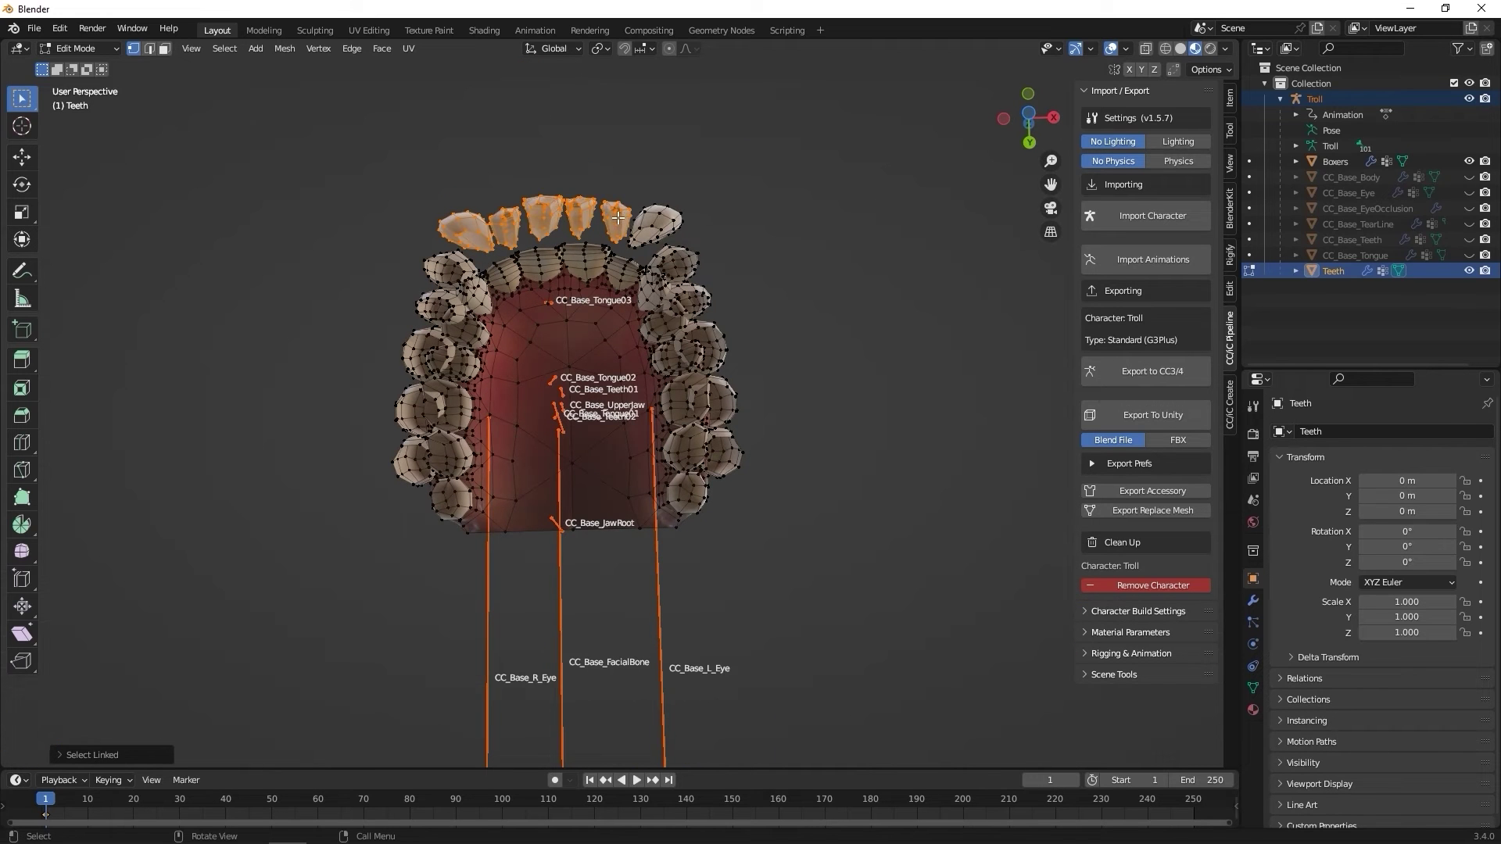
middle_drag(398, 404, 478, 549)
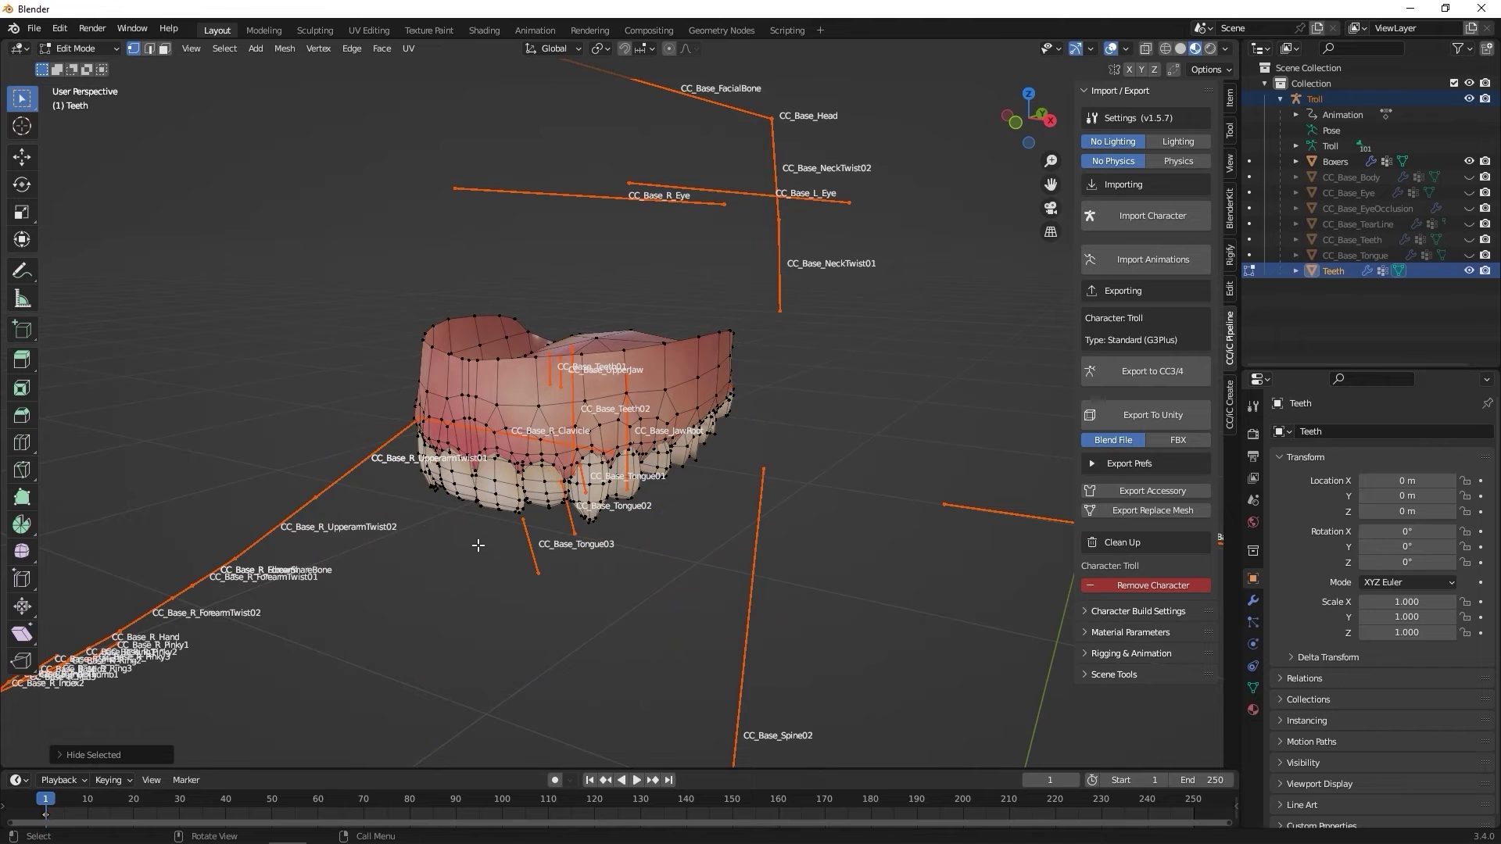
Return to Weight Paint mode and paint the upper gum and teeth from all sides at weight 1.000 for CC_Base_Teeth01
click(104, 56)
click(109, 135)
middle_drag(749, 383, 650, 391)
scroll(649, 390, up, 4)
scroll(650, 389, up, 5)
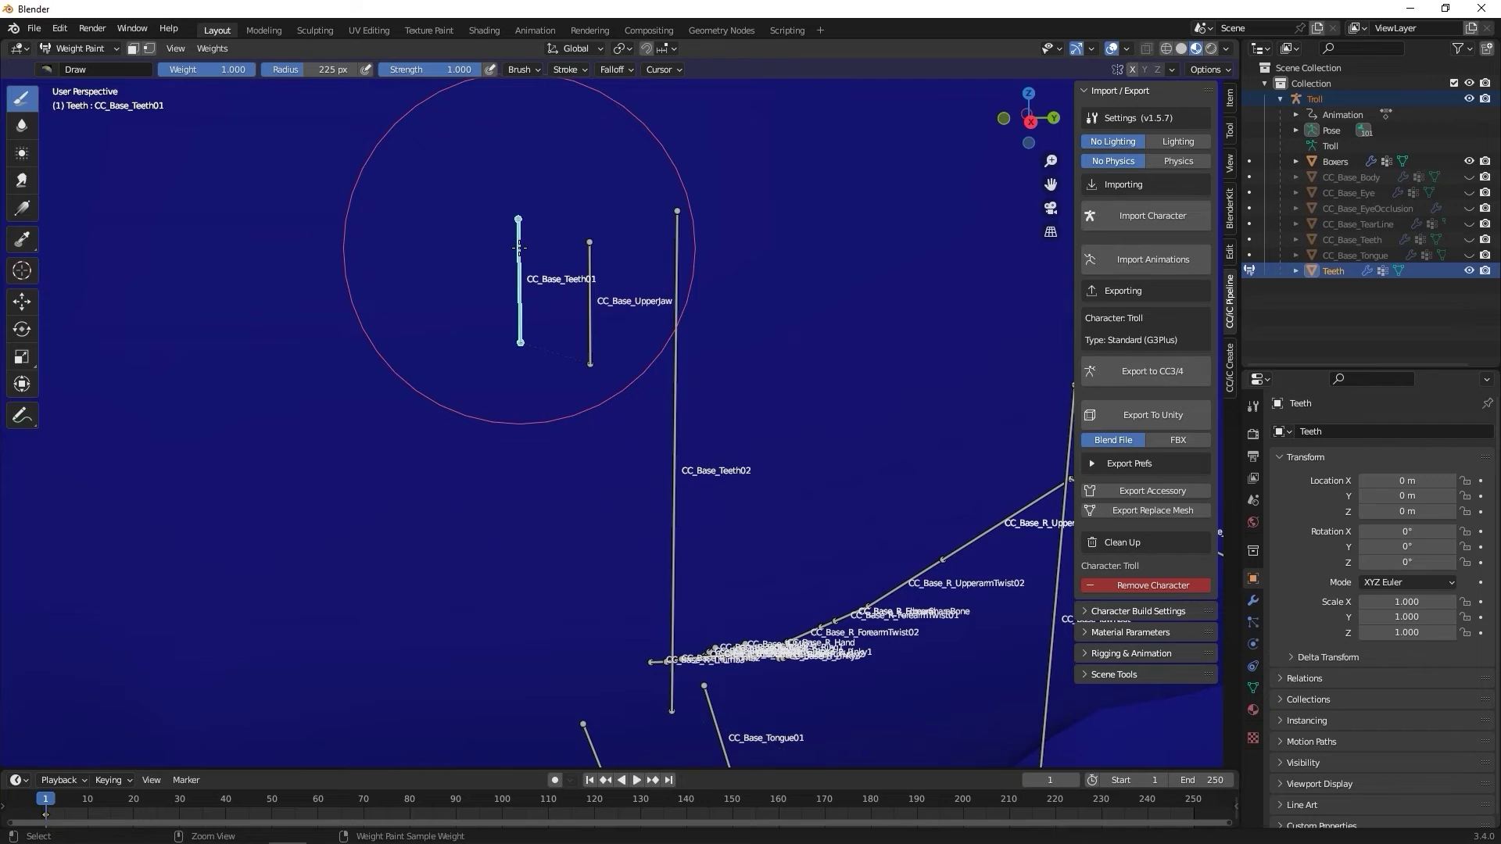
scroll(519, 248, down, 5)
mouse_move(453, 440)
mouse_down()
mouse_move(496, 310)
mouse_move(425, 600)
mouse_up()
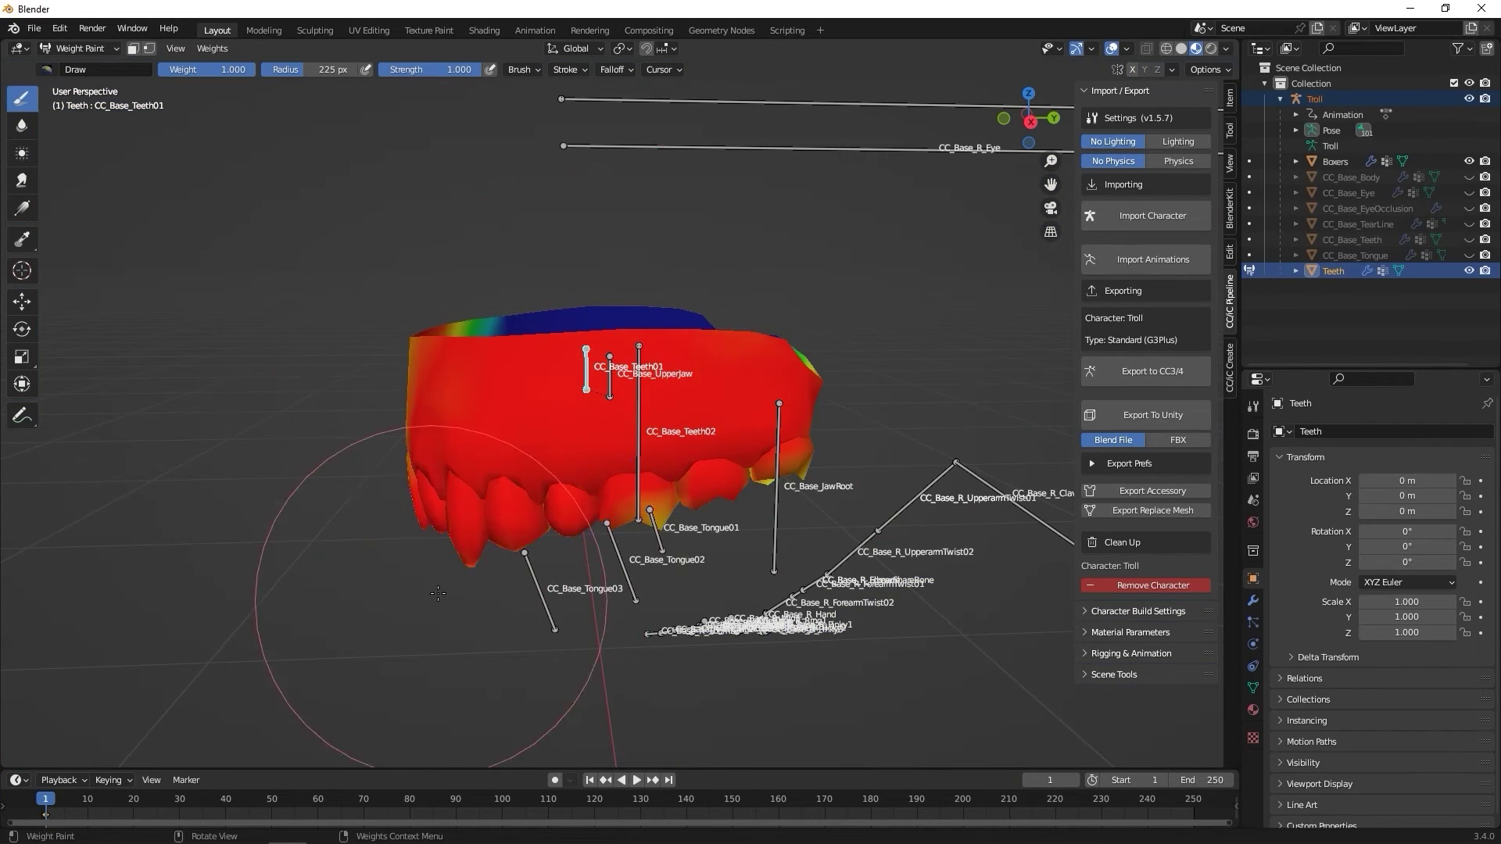
middle_drag(424, 600, 696, 473)
mouse_move(696, 473)
mouse_down()
mouse_move(572, 521)
mouse_move(770, 579)
mouse_up()
middle_drag(770, 578, 475, 434)
drag(476, 435, 786, 540)
middle_drag(786, 539, 829, 489)
drag(829, 488, 254, 532)
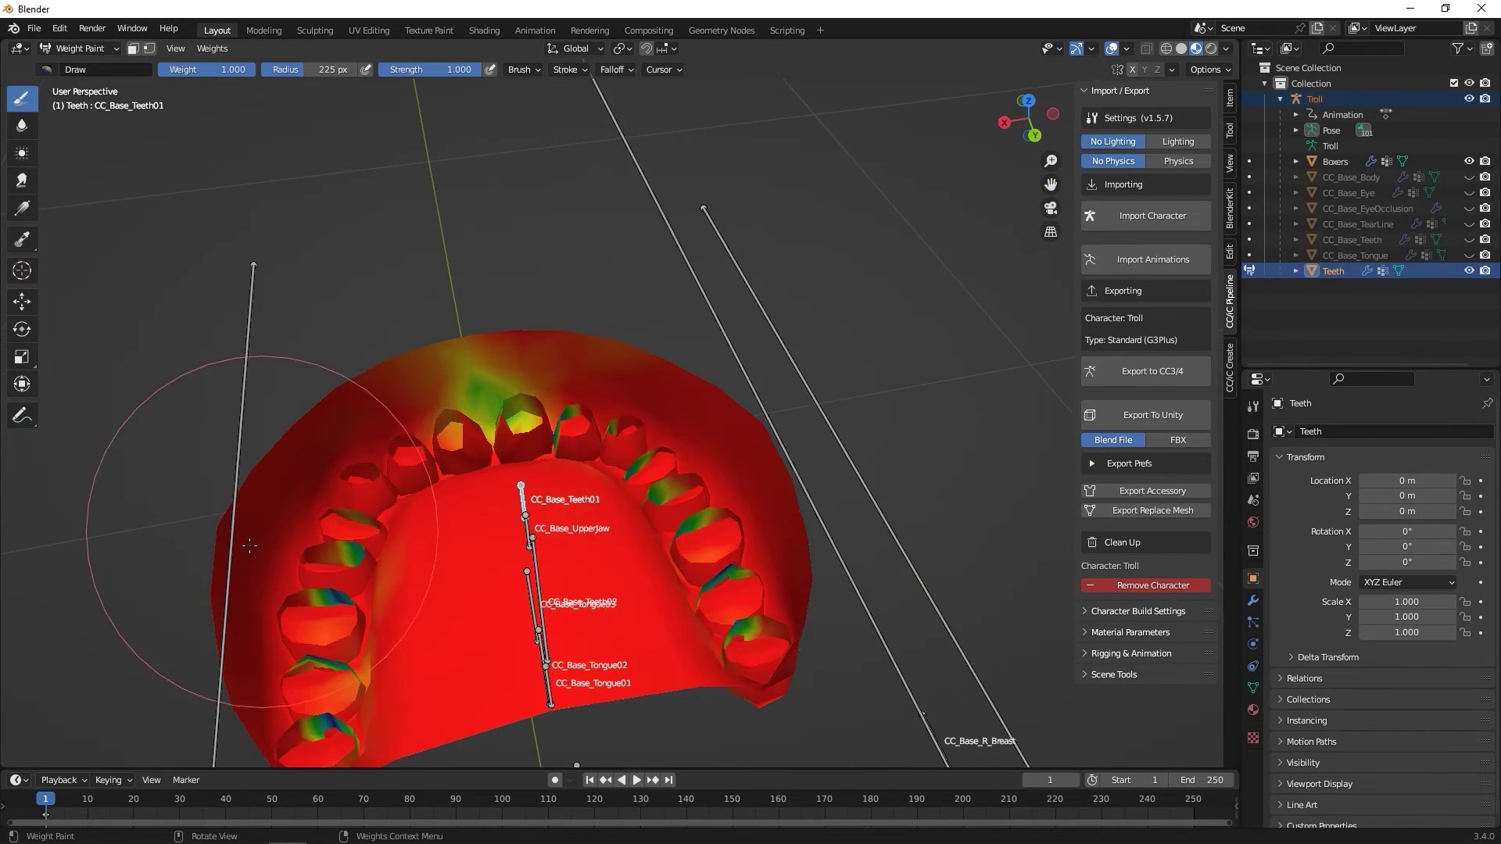
Reveal all hidden Teeth geometry in Edit Mode, return to Object Mode and deselect everything
mouse_move(254, 531)
middle_down()
mouse_move(531, 500)
mouse_move(580, 403)
mouse_move(560, 228)
mouse_move(720, 620)
mouse_move(503, 435)
mouse_move(448, 445)
mouse_move(509, 349)
mouse_move(547, 469)
mouse_move(609, 391)
mouse_move(598, 354)
mouse_move(469, 391)
mouse_move(313, 344)
middle_up()
click(82, 49)
click(86, 83)
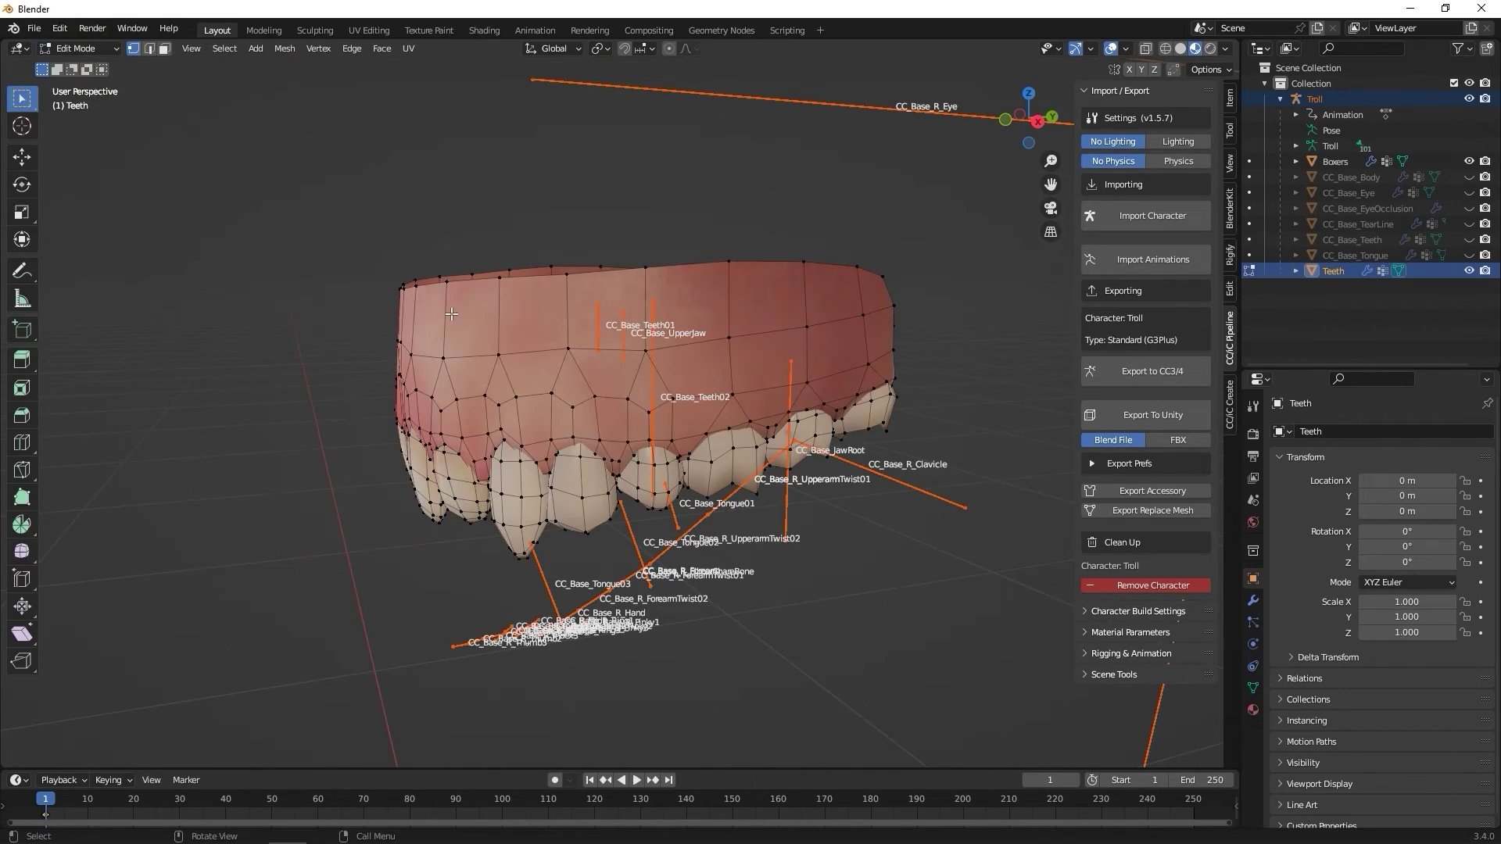
key(alt+h)
click(91, 50)
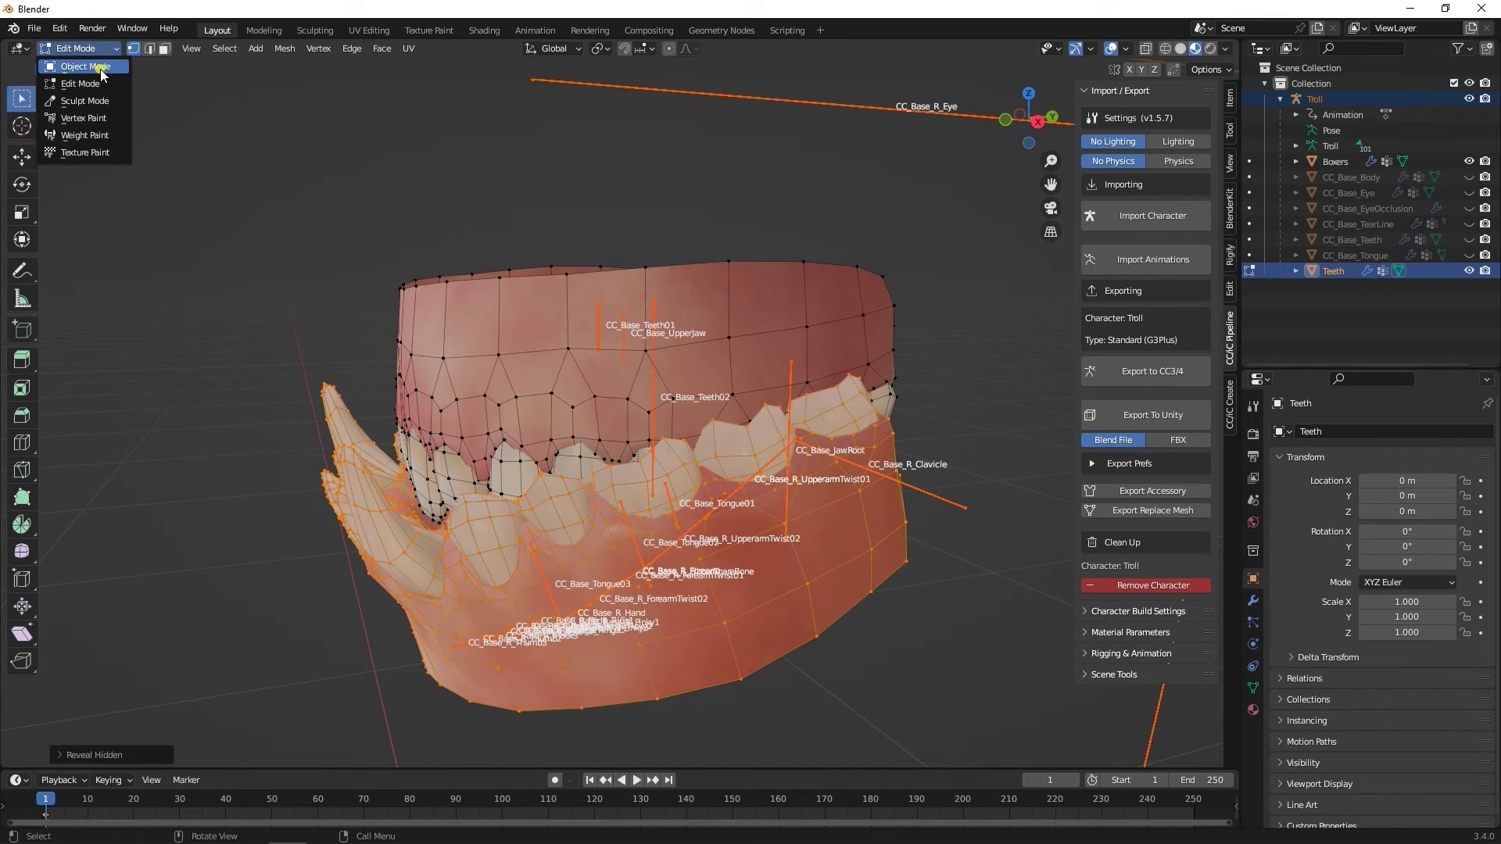
click(100, 68)
scroll(380, 352, down, 6)
click(400, 385)
middle_drag(400, 384, 508, 387)
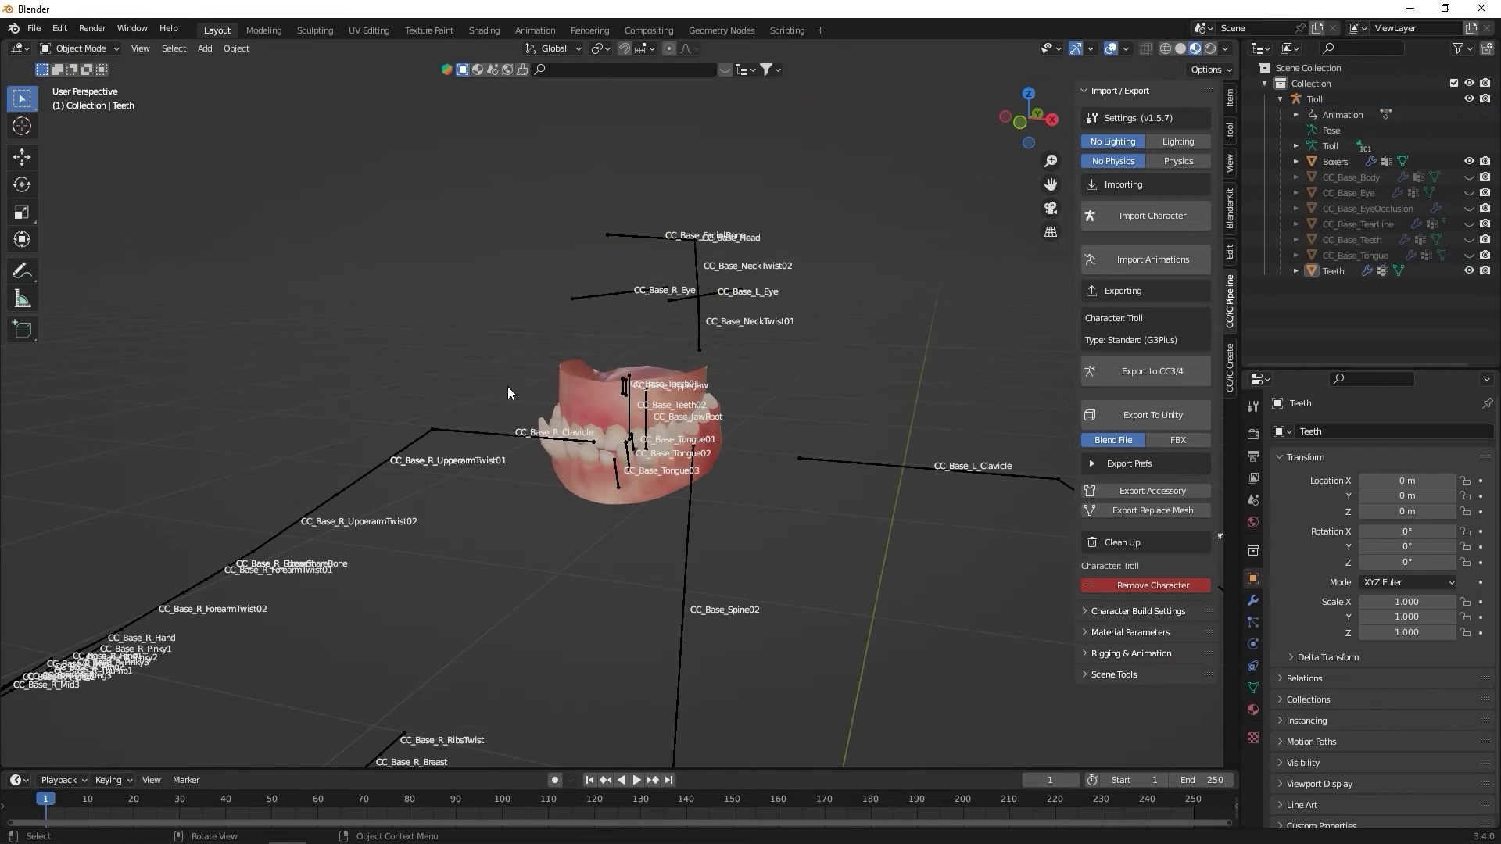
Show CC_Base_Body again, select the Troll armature and switch it to Pose Mode
click(1470, 177)
middle_drag(894, 366, 715, 441)
click(722, 408)
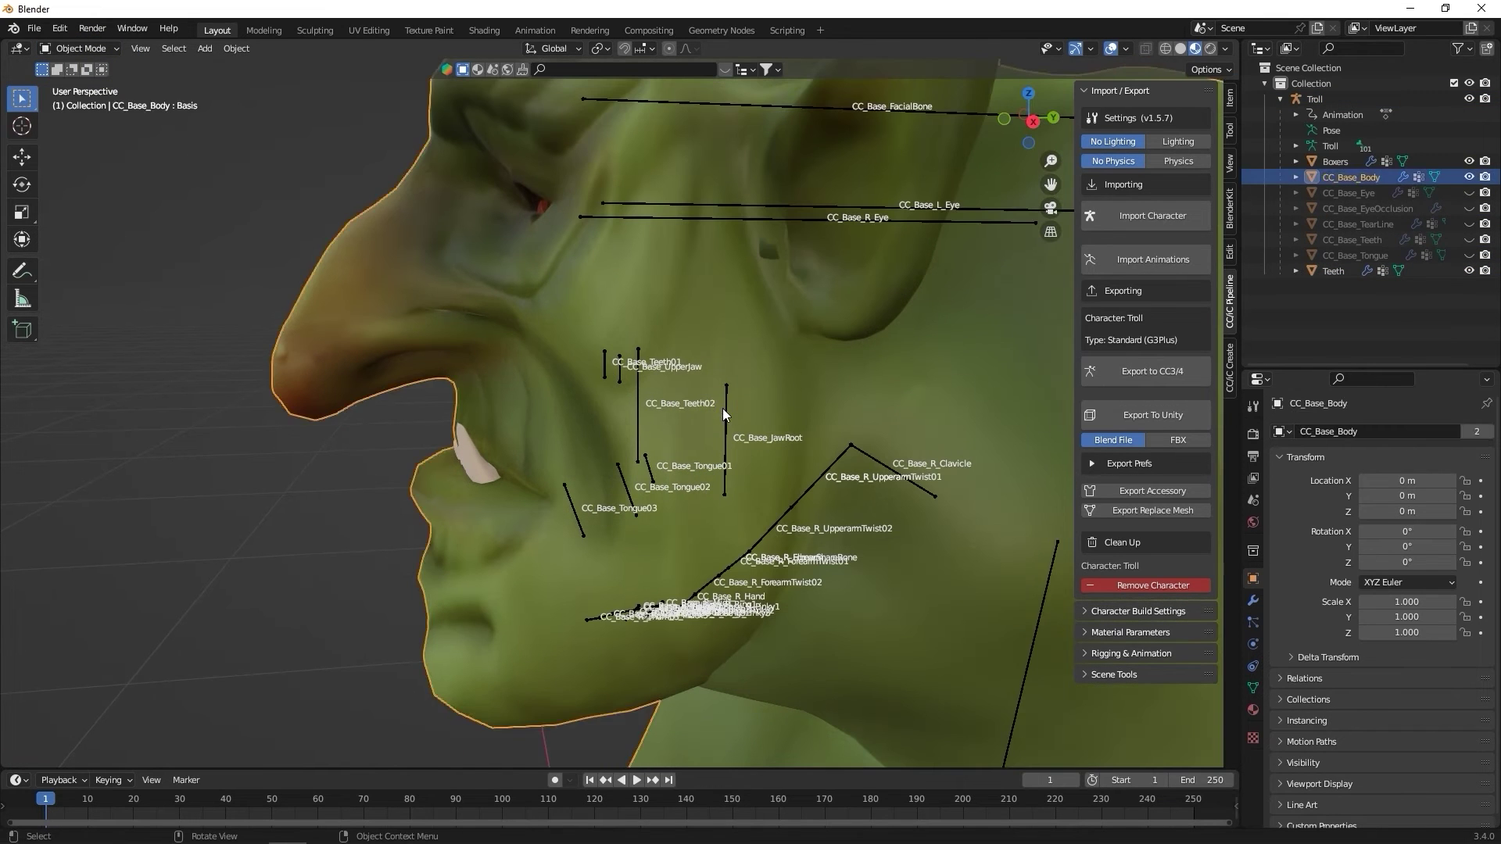
click(723, 408)
click(725, 413)
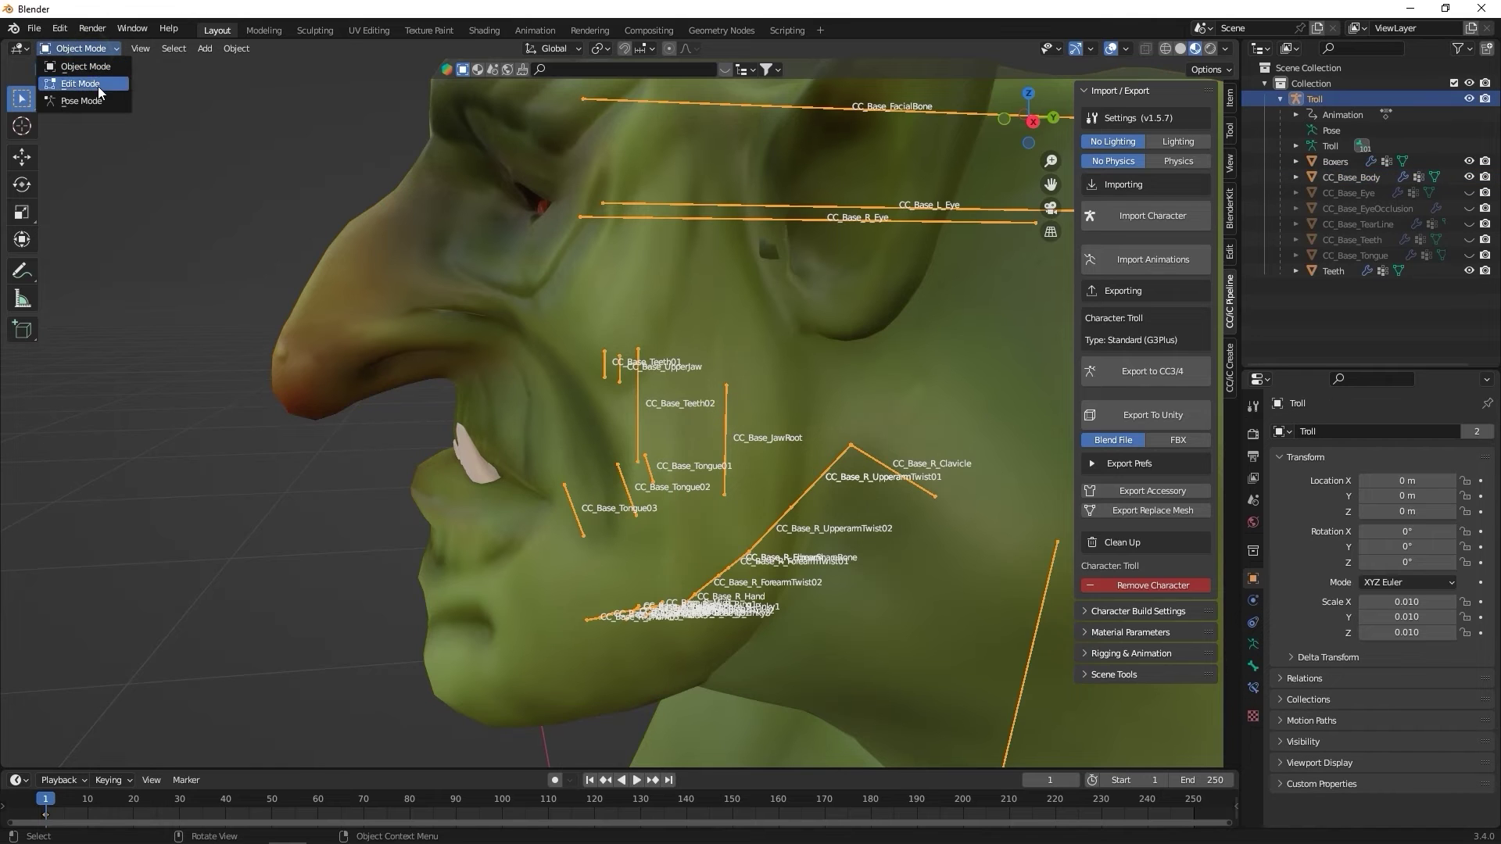
click(81, 100)
key(KP_3)
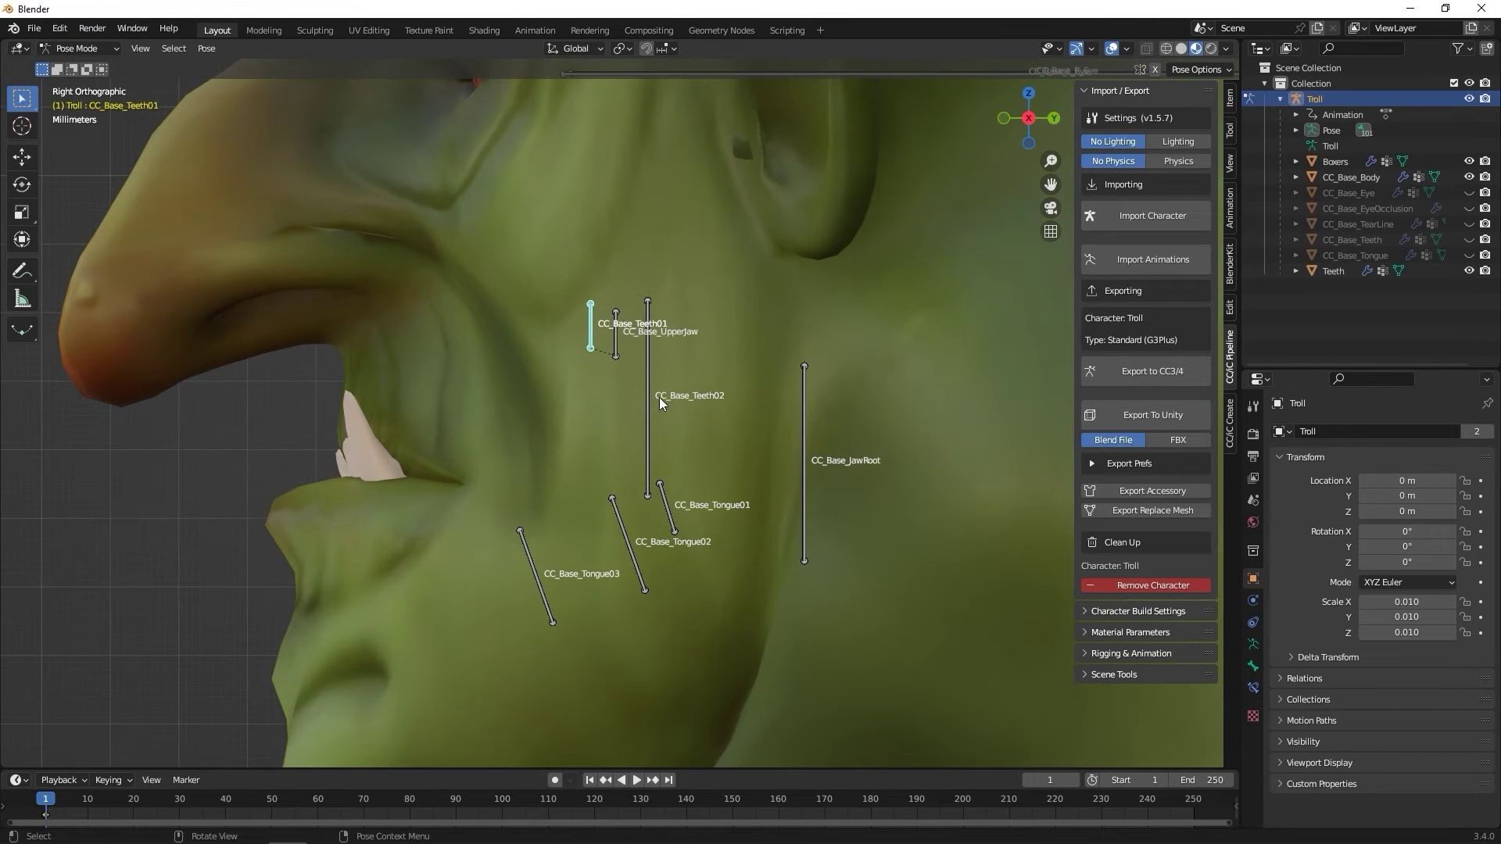
Try rotating the CC_Base_JawRoot bone, first freely and again about the global X axis, to test the jaw
click(647, 396)
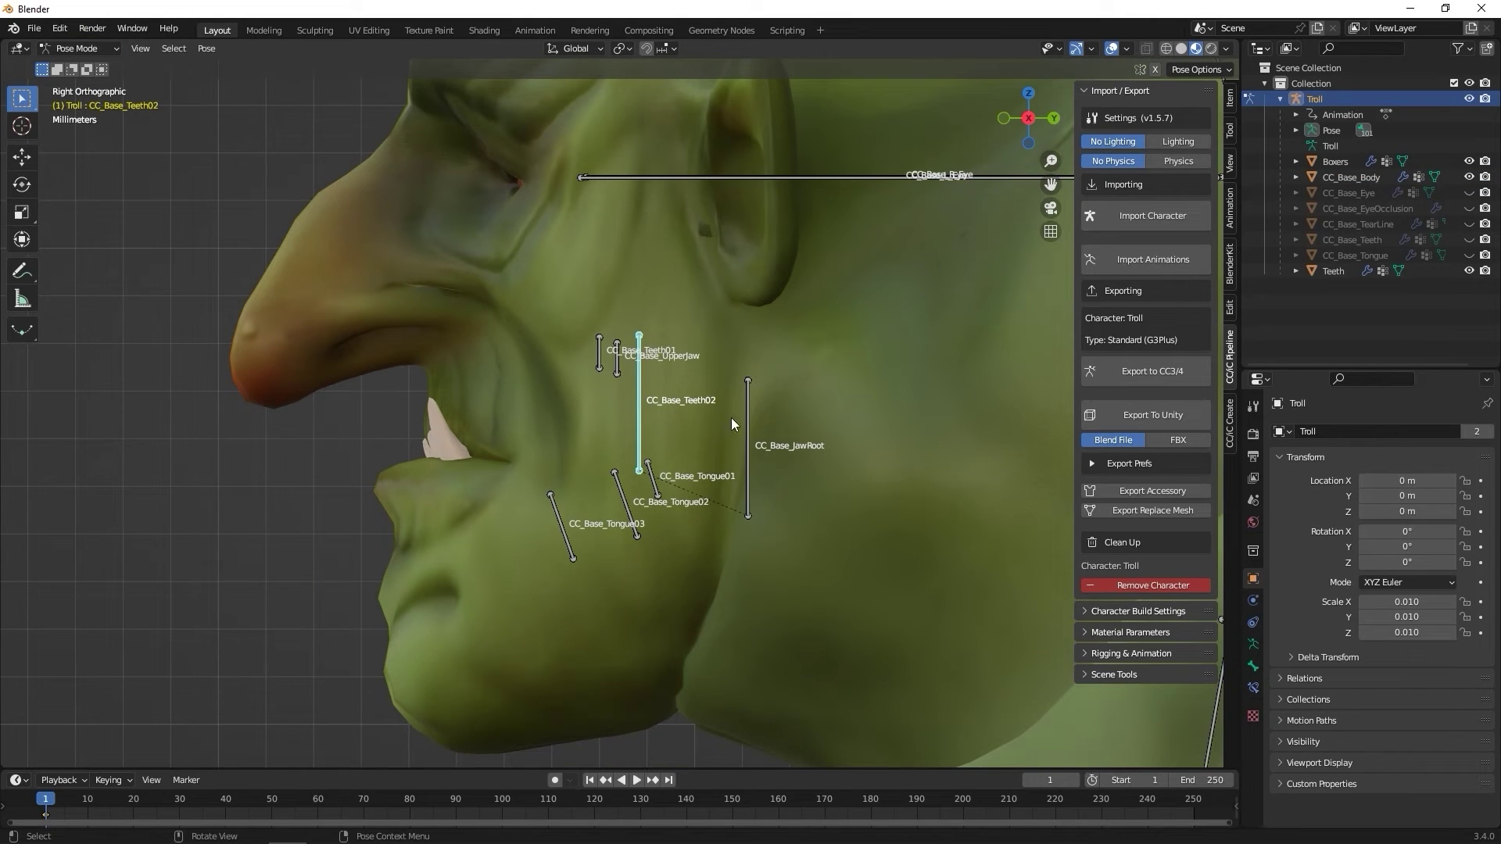
key(r)
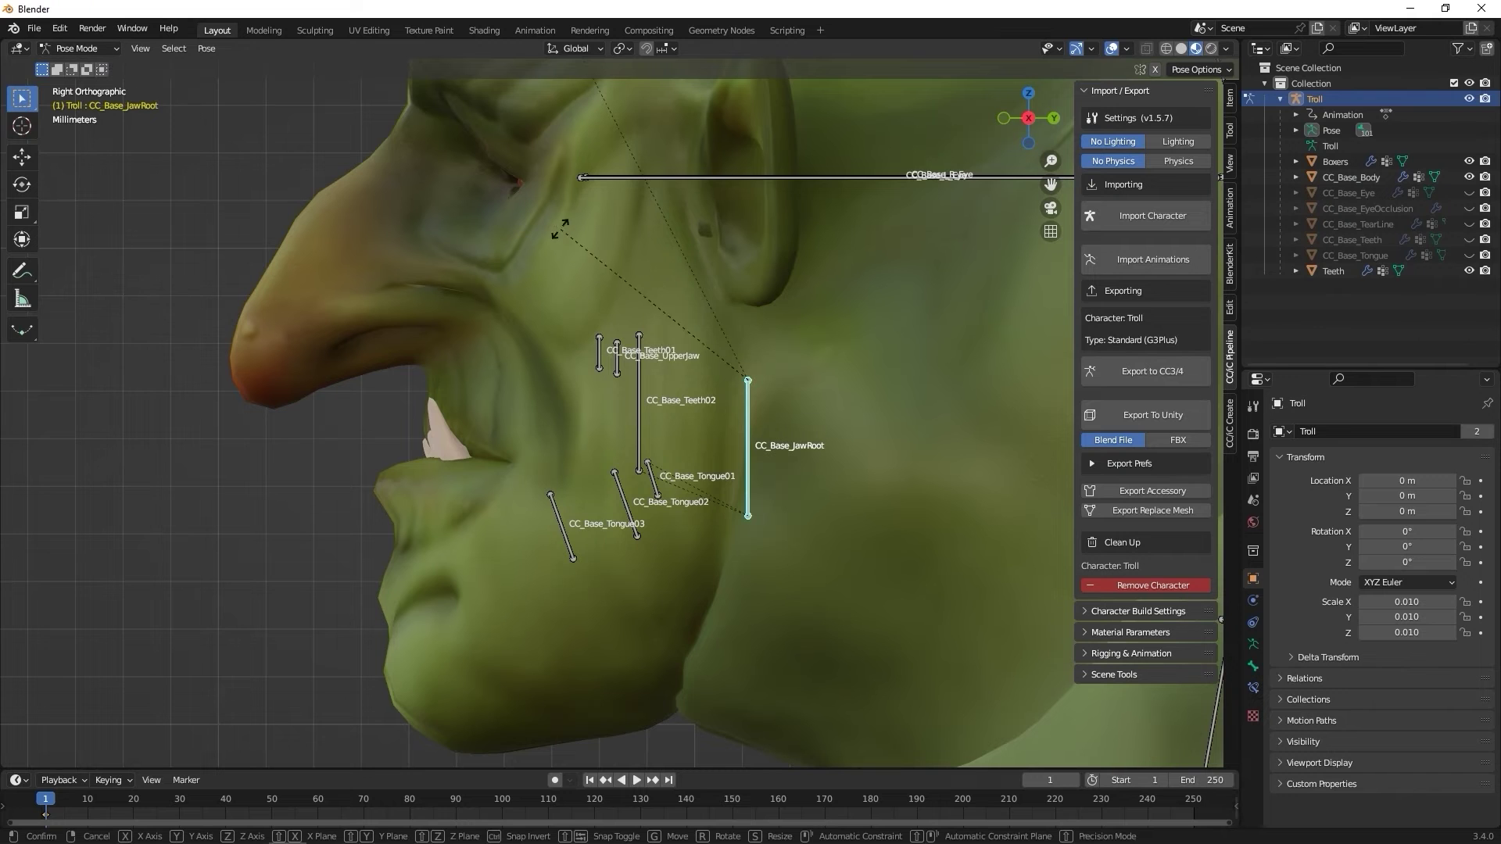
right_click(467, 279)
key(KP_1)
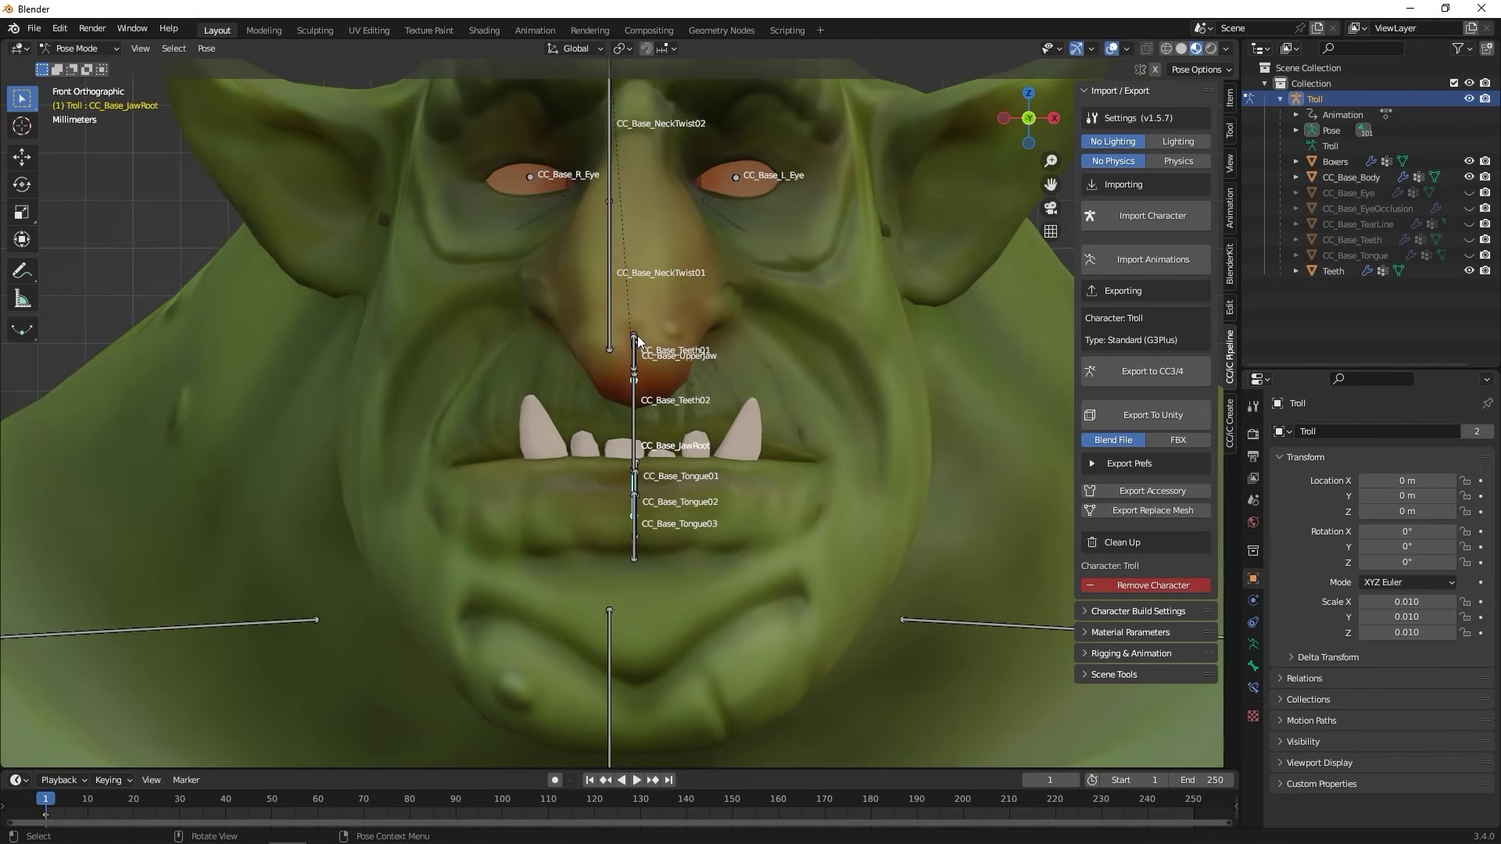
key(r)
key(x)
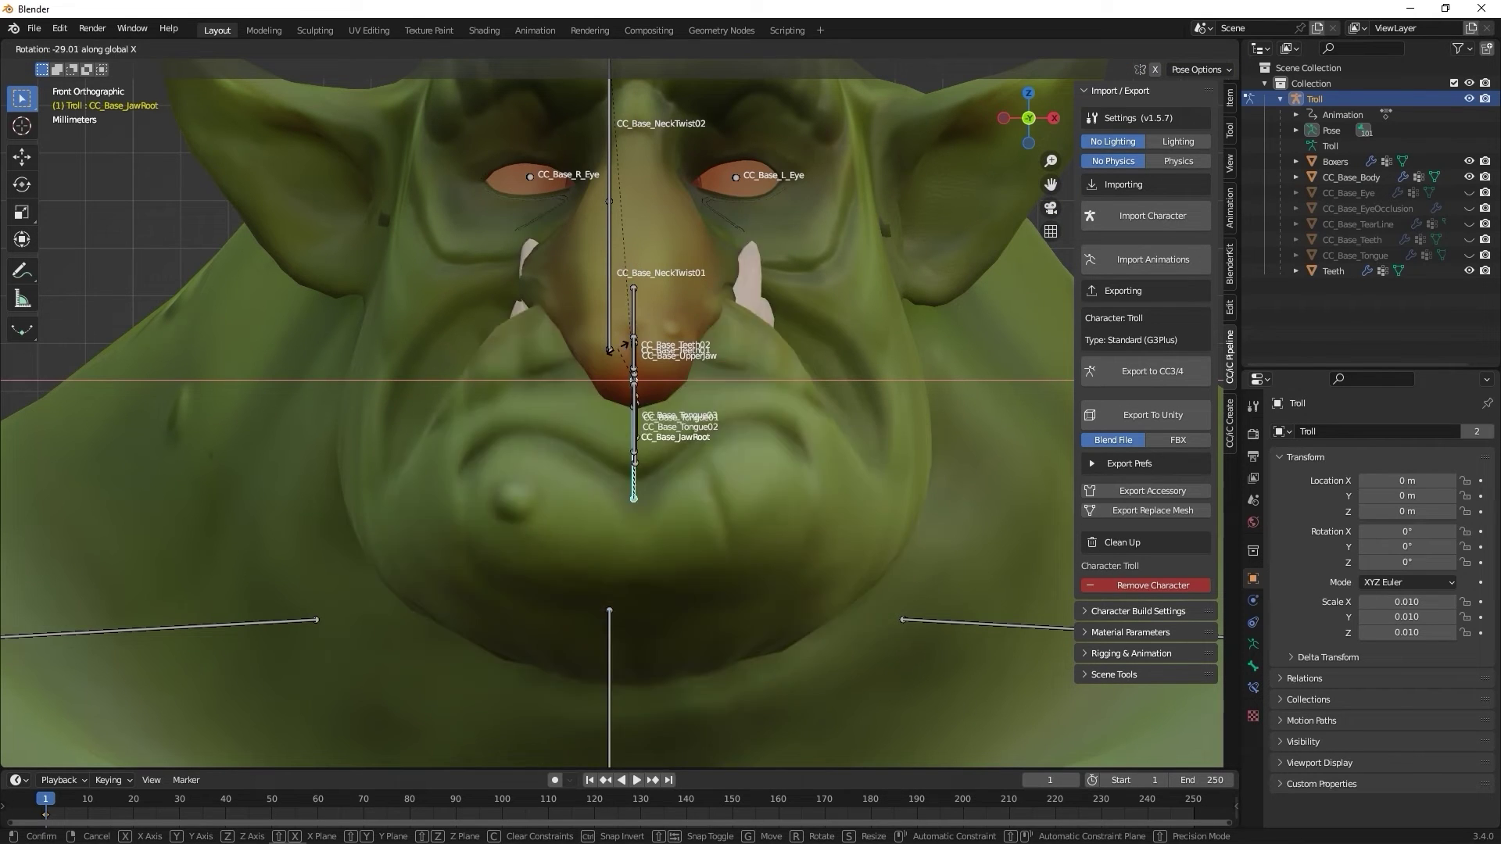
right_click(964, 228)
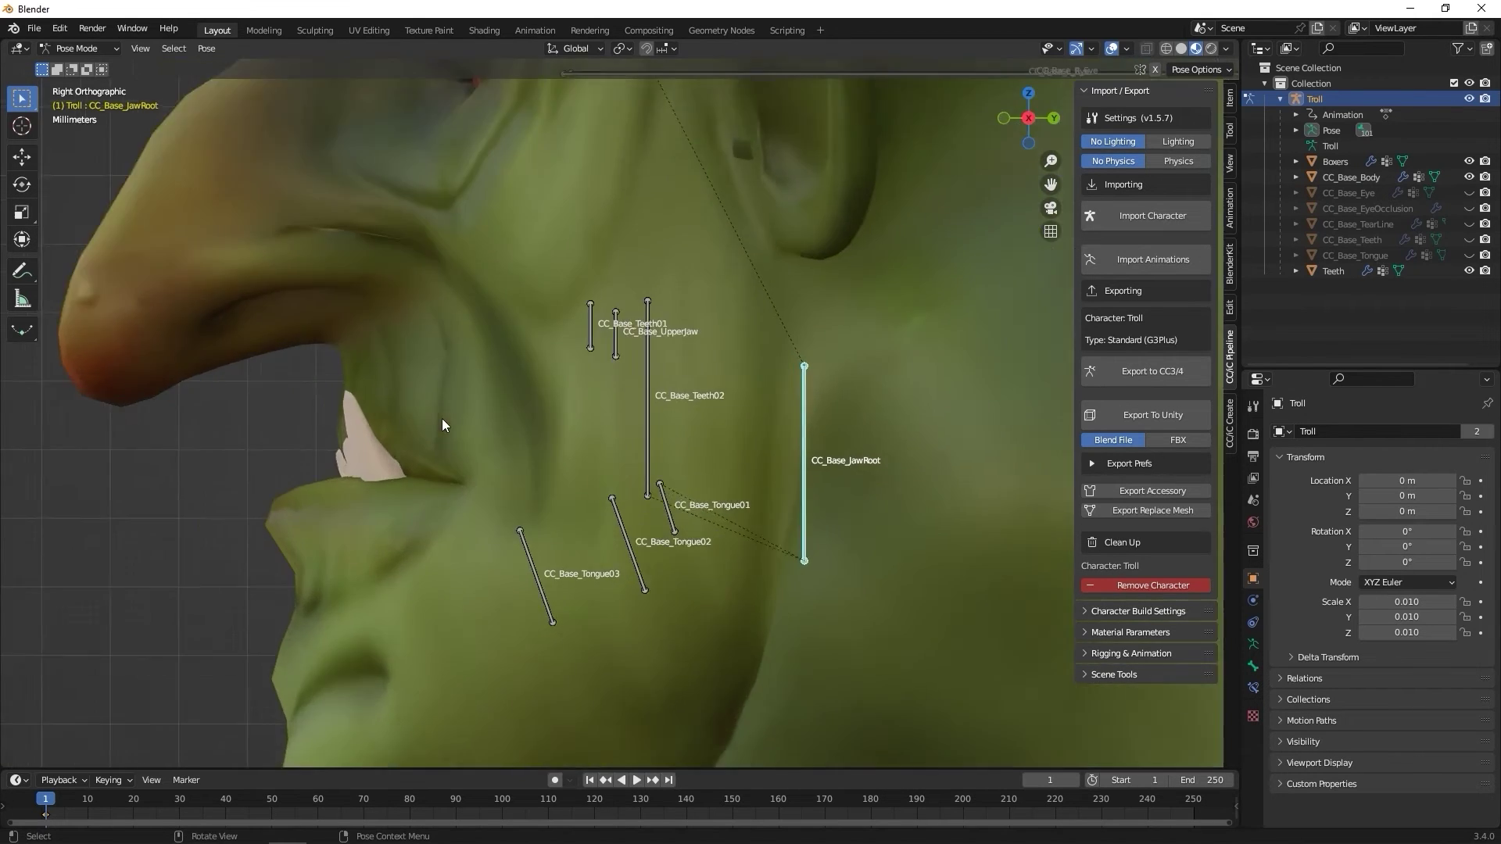
Rotate the CC_Base_JawRoot bone about the X axis to check how the lower teeth follow the jaw
middle_drag(443, 419, 533, 504)
key(r)
key(x)
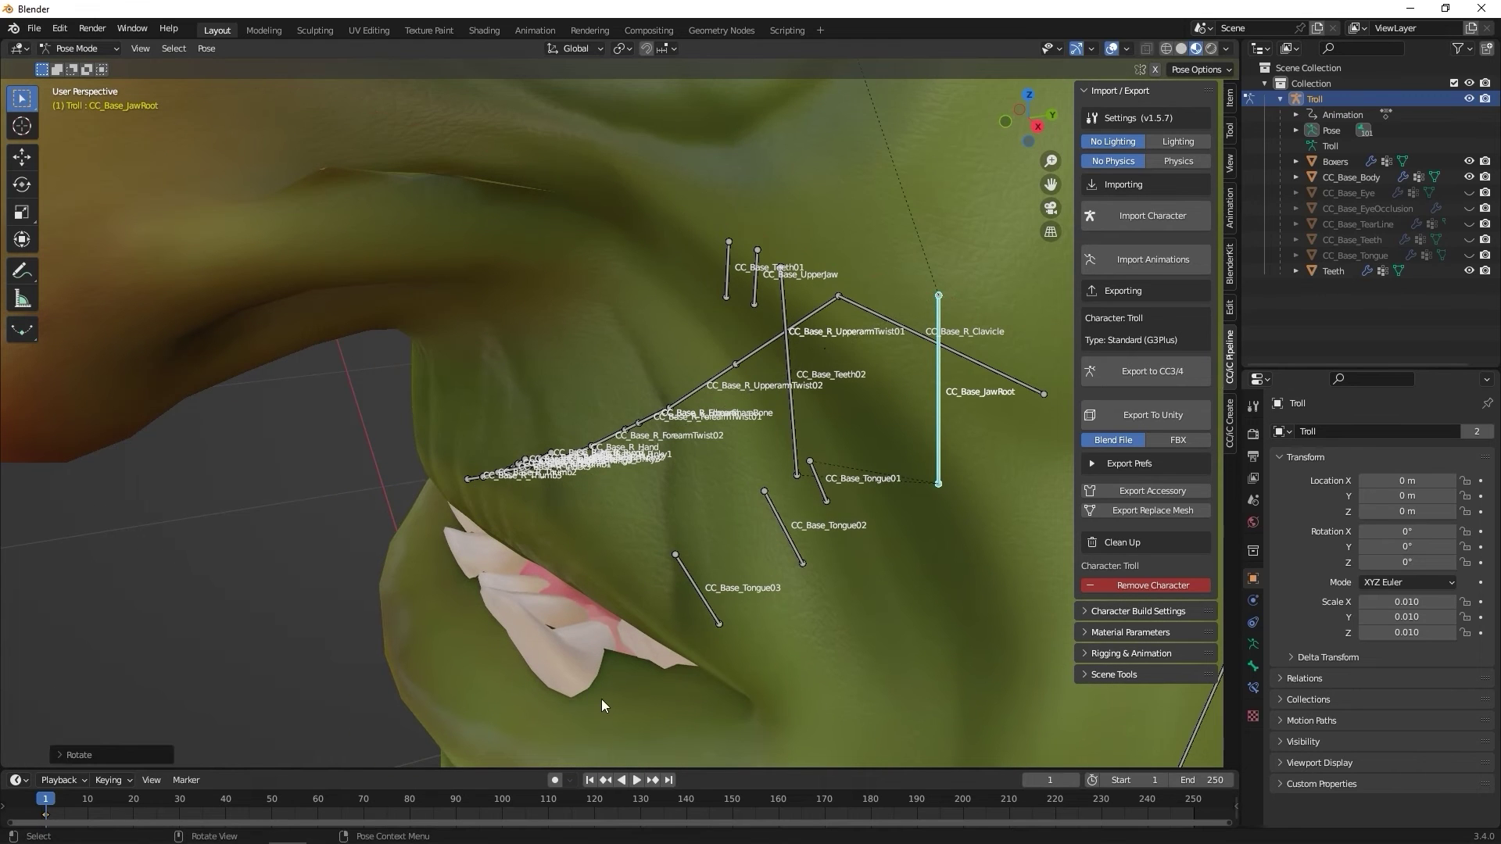
click(492, 585)
Return to Object Mode and move the Teeth mesh along the Y axis to about 0.000465 m so it fits the mouth
click(90, 65)
click(524, 562)
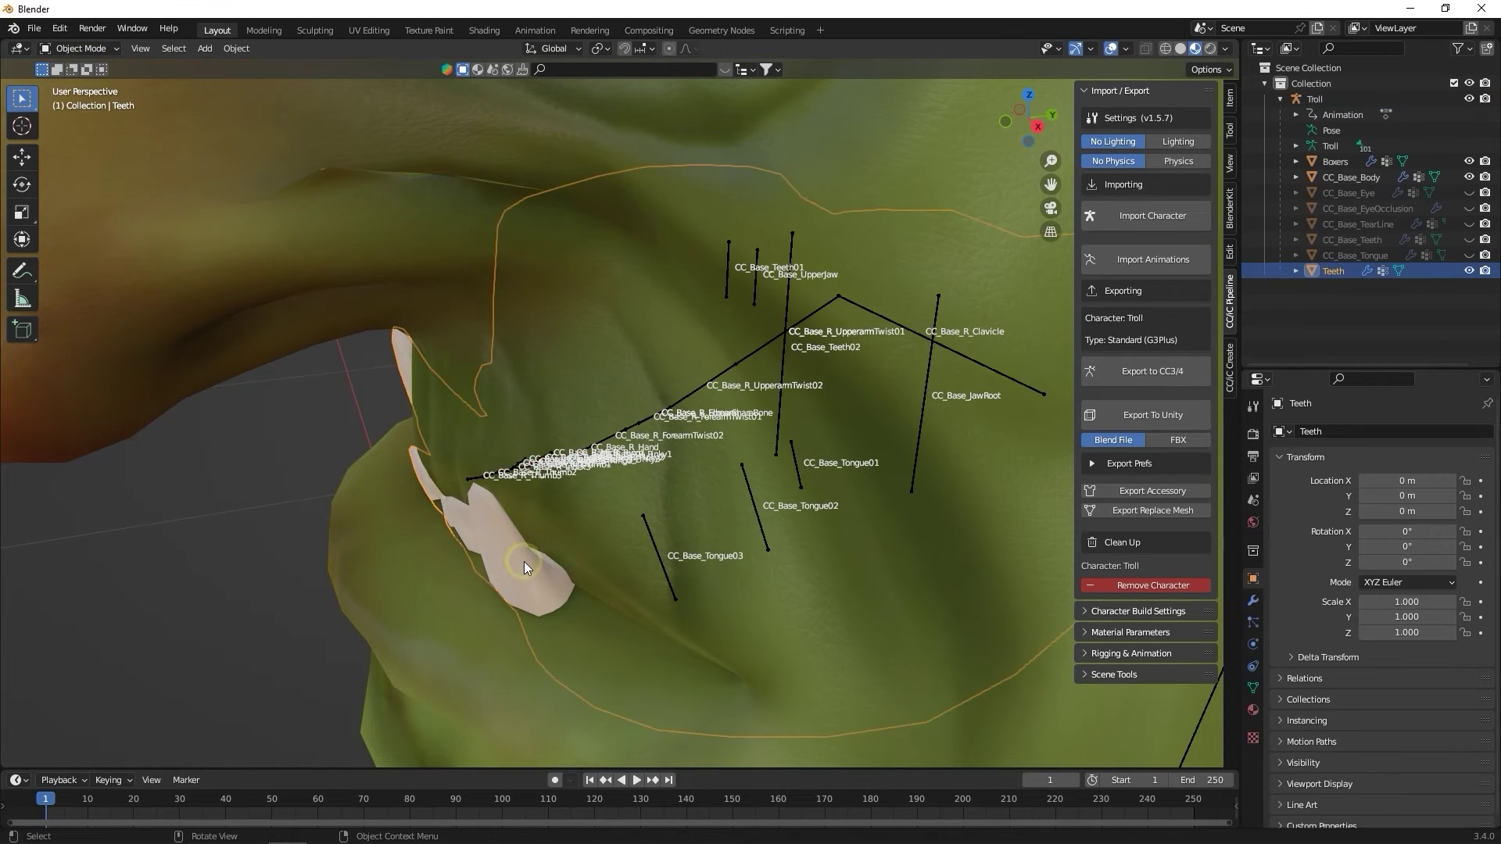
key(g)
key(y)
middle_drag(316, 316, 452, 344)
click(304, 302)
key(g)
key(y)
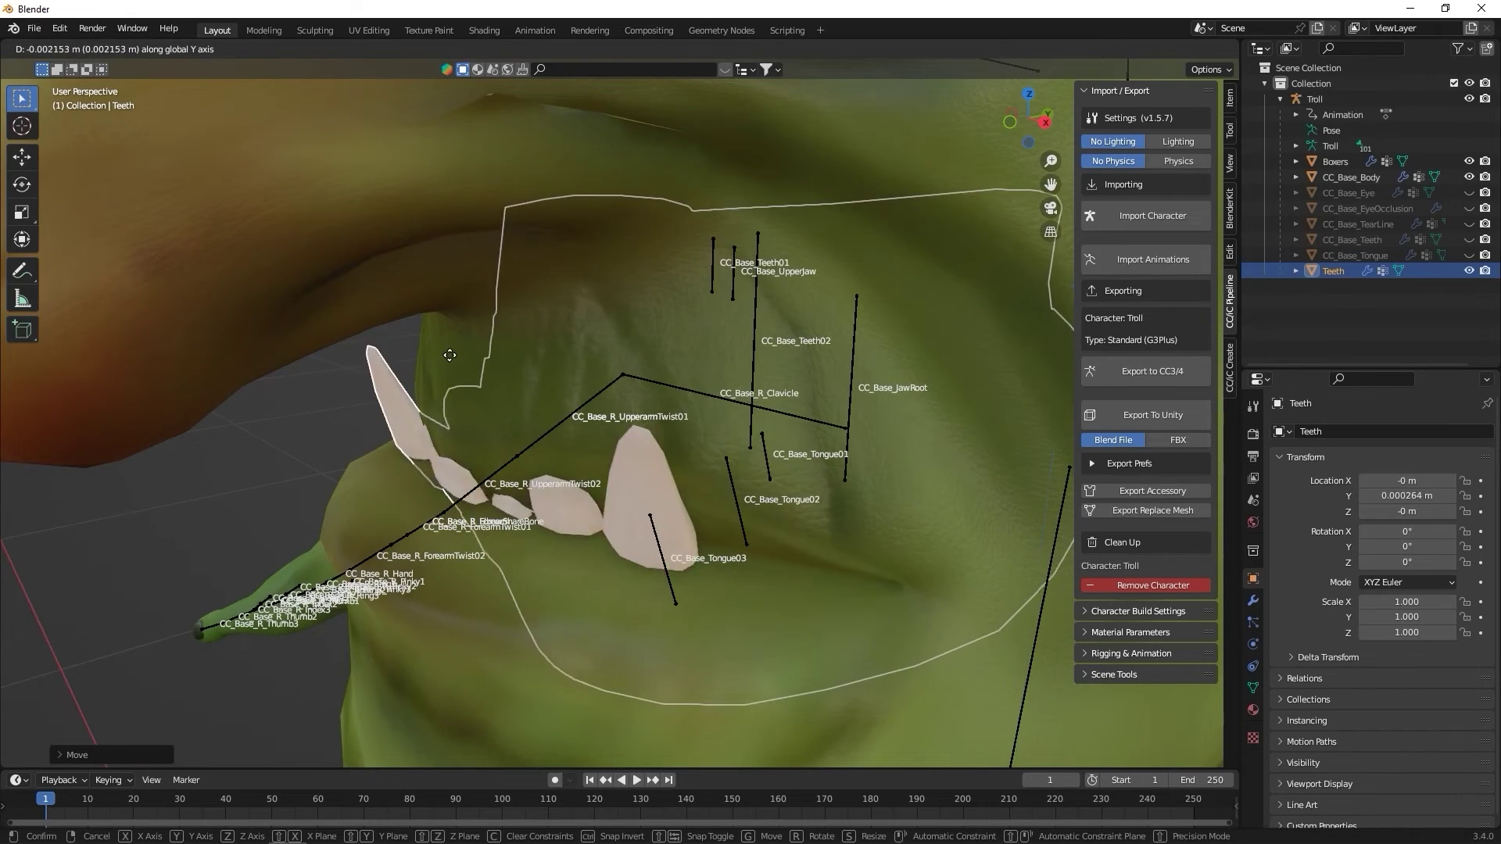
click(450, 354)
Copy the name of the original CC_Base_Teeth object and delete that object
middle_drag(449, 354, 755, 419)
scroll(496, 350, down, 3)
click(838, 387)
scroll(838, 387, down, 3)
click(1022, 120)
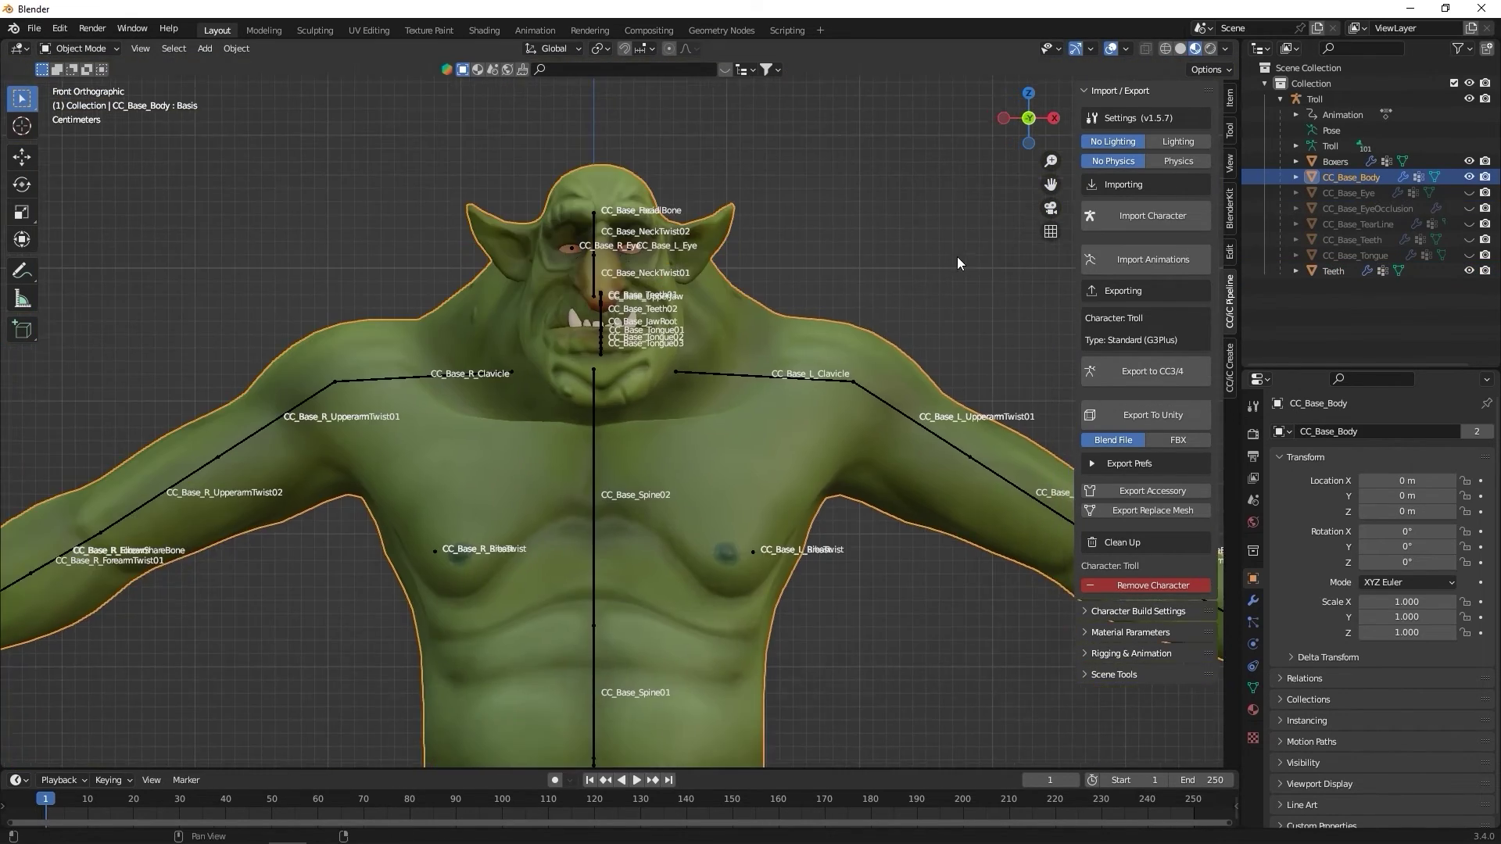
scroll(957, 256, up, 5)
click(1348, 240)
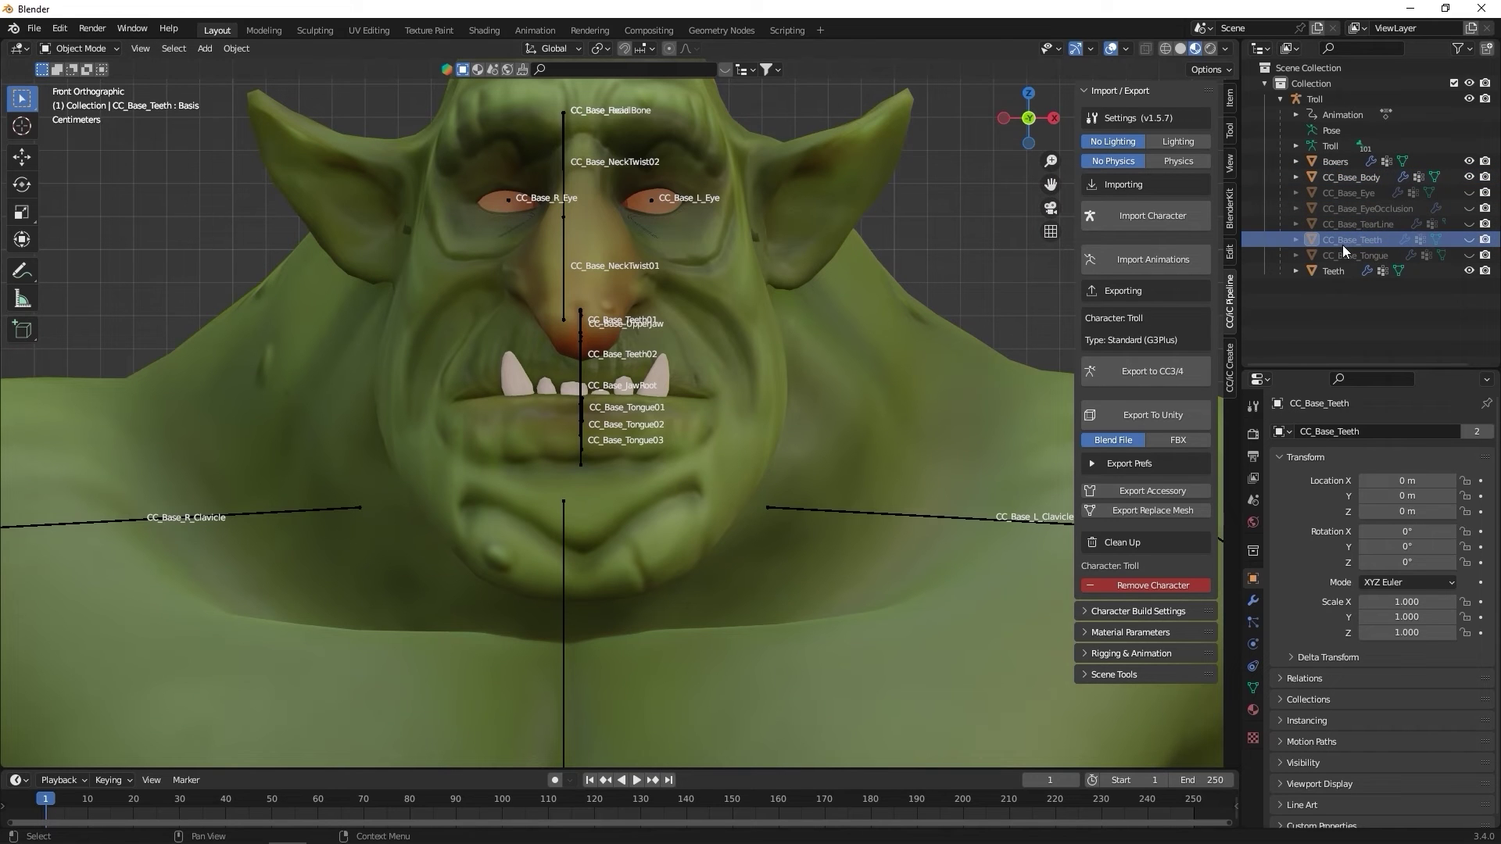
double_click(1367, 240)
key(ctrl+c)
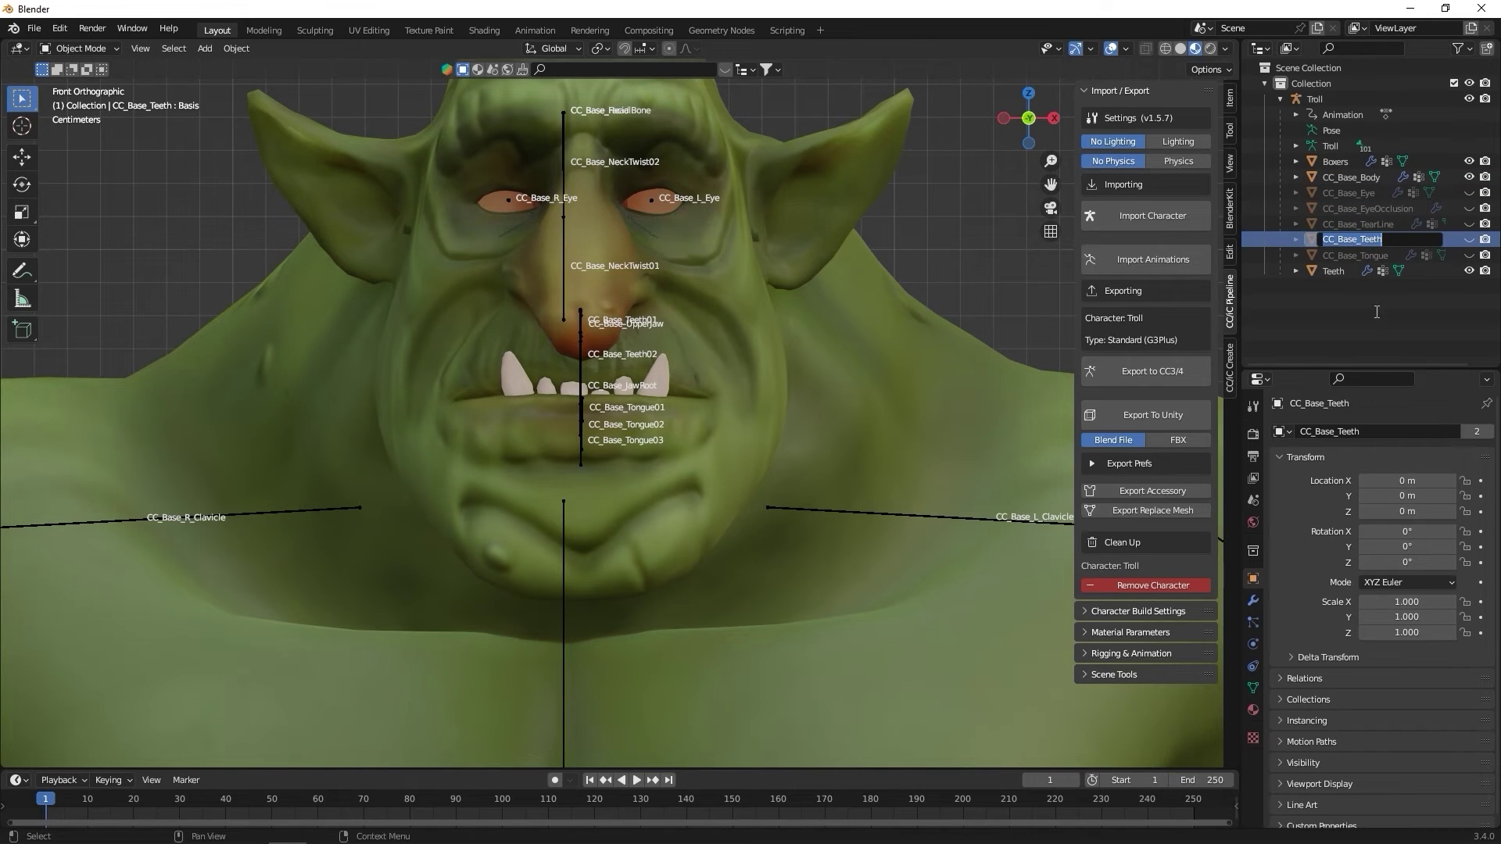
click(1357, 247)
key(Delete)
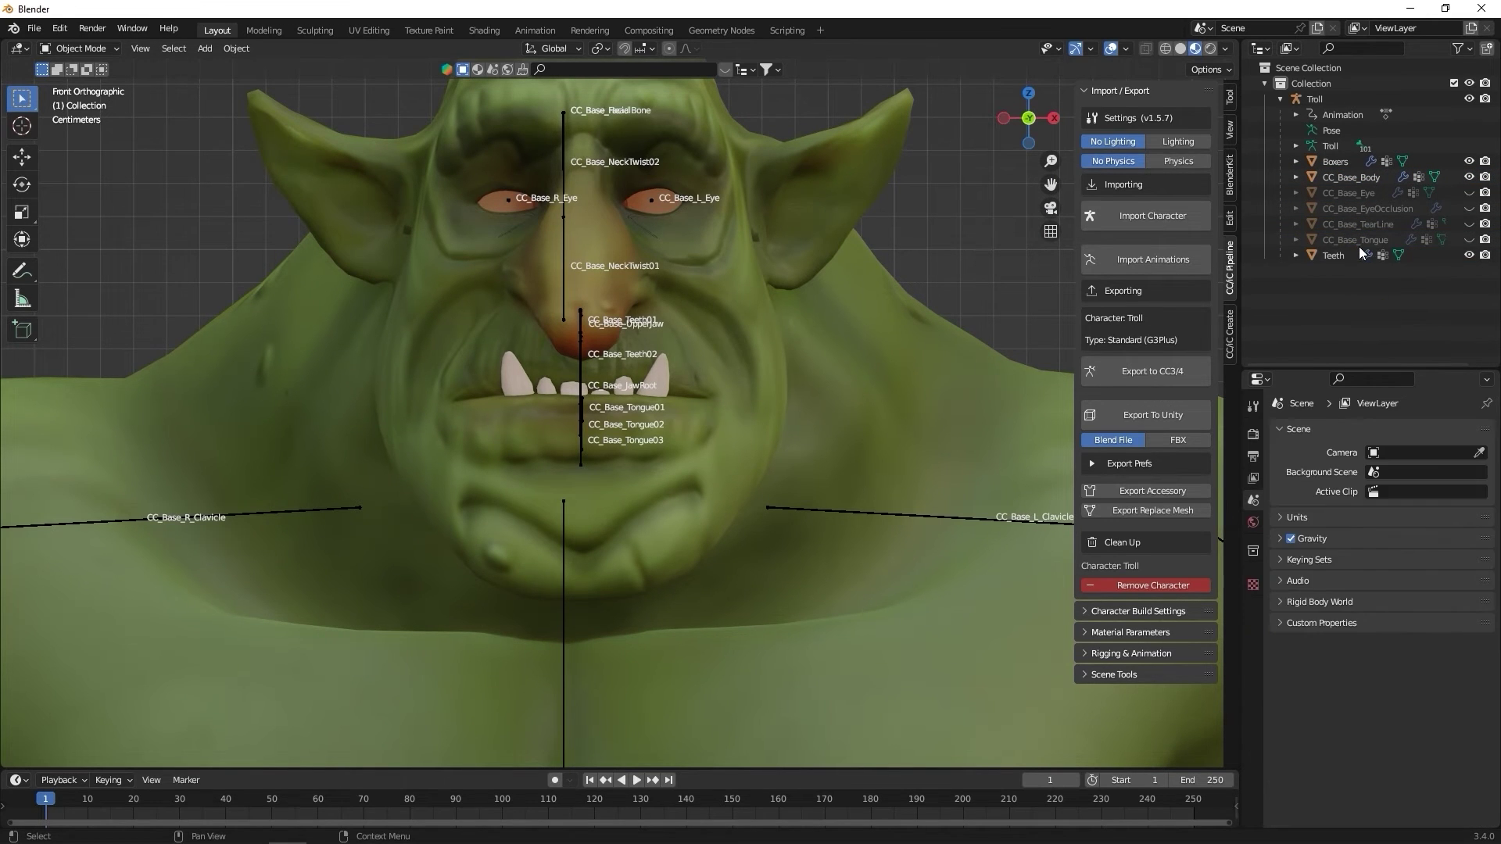
Rename the custom Teeth object CC_Base_Teeth and show the hidden eye, eye occlusion, tear line and tongue objects
click(1333, 255)
double_click(1333, 255)
key(ctrl+v)
click(1338, 306)
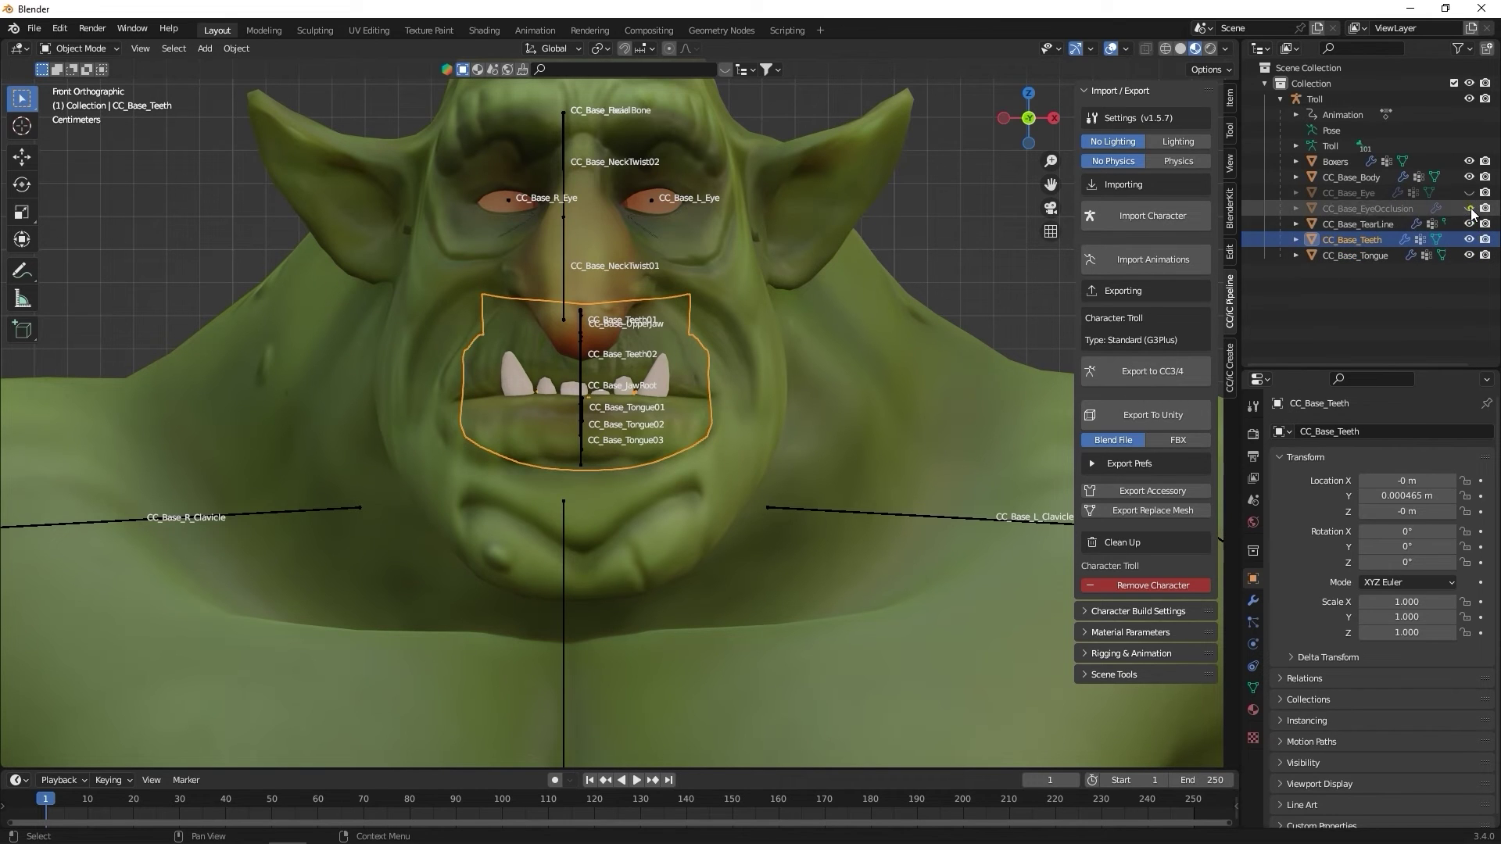
drag(1471, 210, 1470, 193)
click(1448, 284)
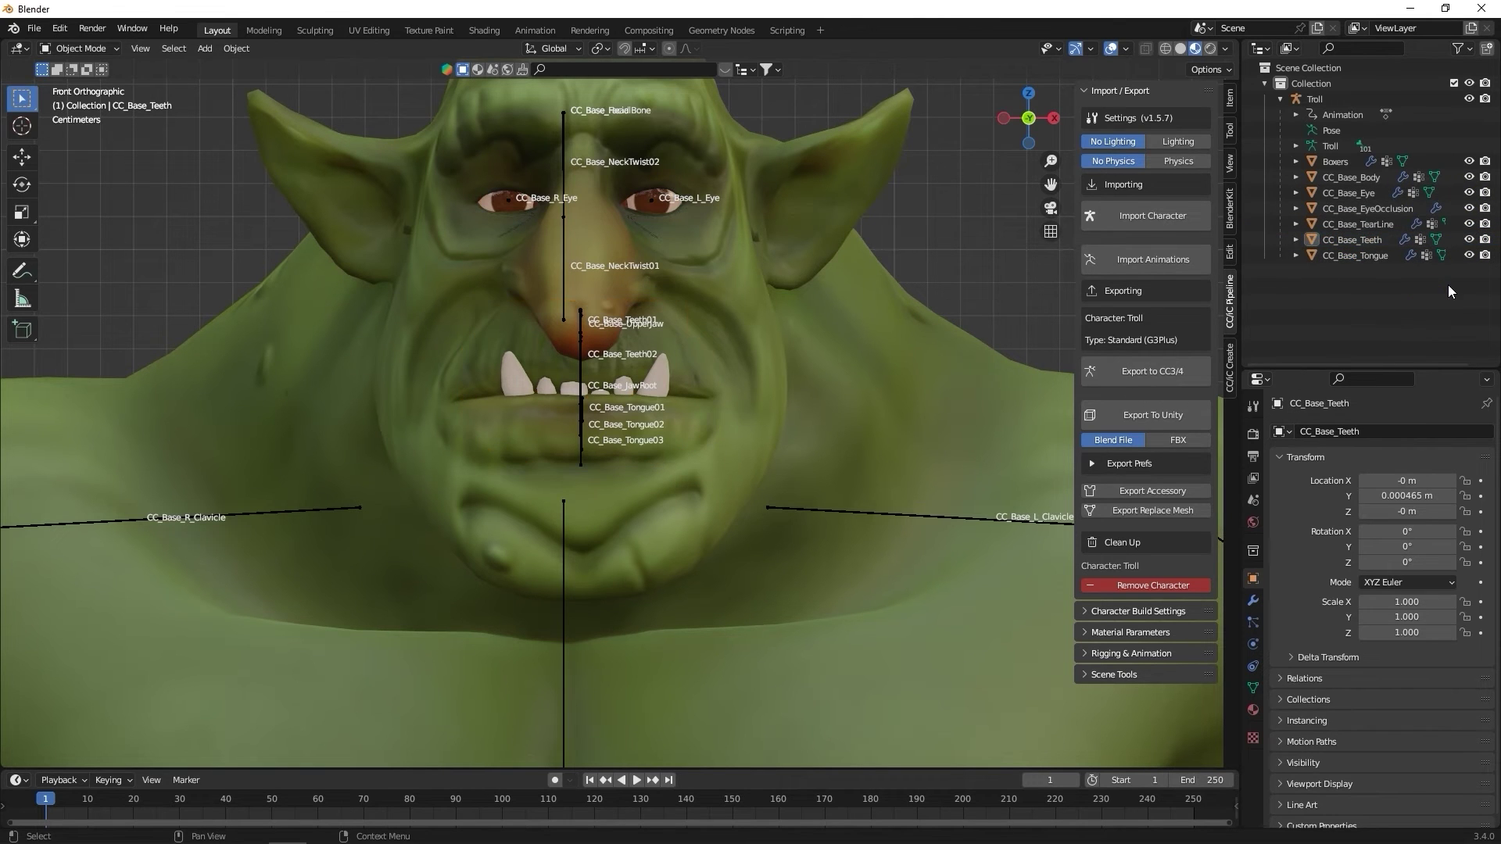
Rename the teeth object's Teeth_Material mesh data to CC_Base_Teeth
click(1296, 240)
click(1349, 258)
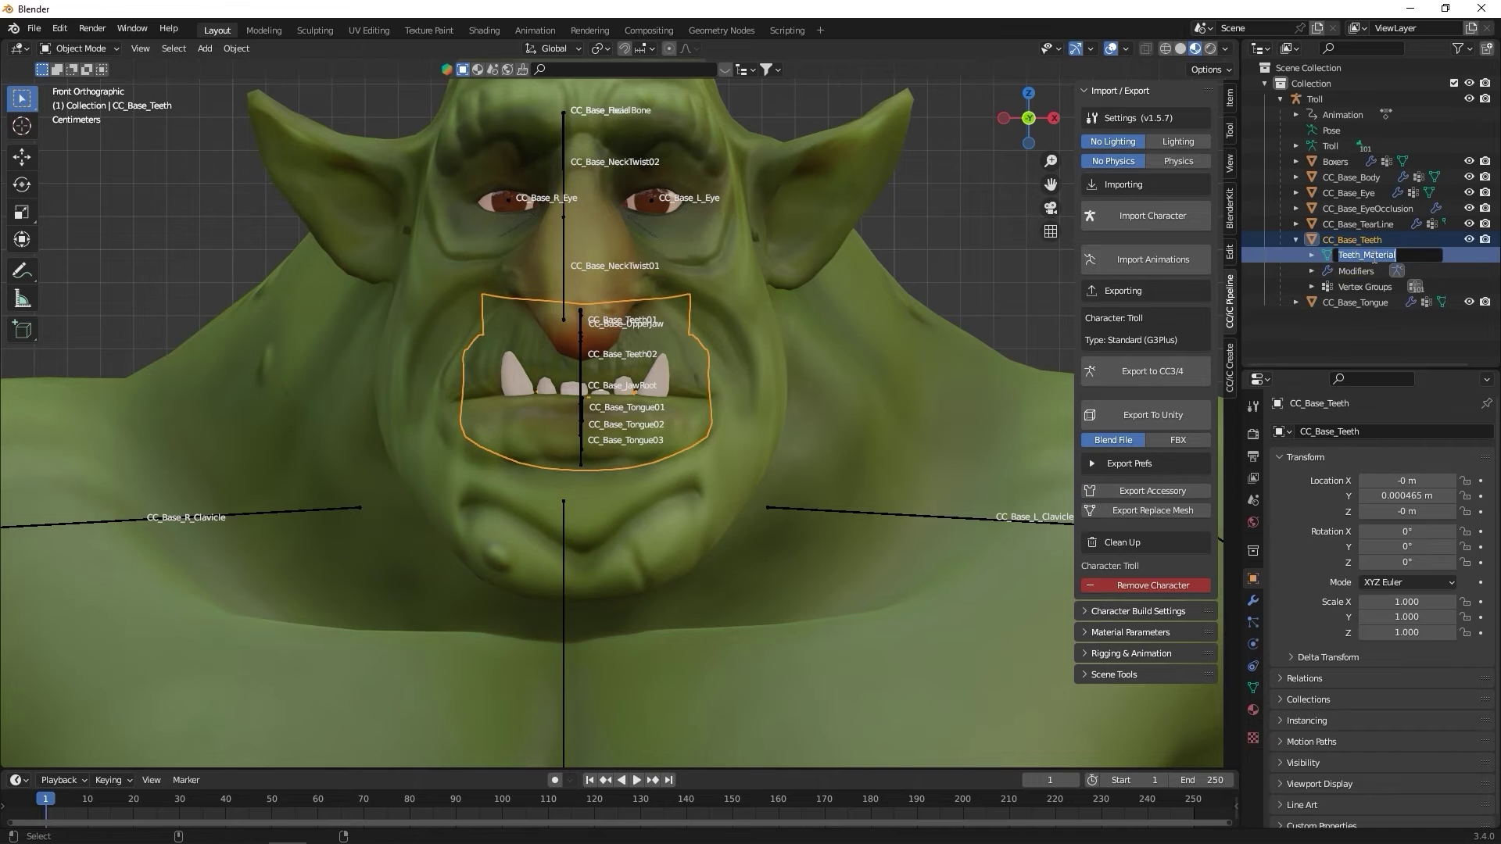
key(Escape)
Rename the eye object's Eye_Material mesh data to CC_Base_Eye and collapse the expanded eye and teeth hierarchies
click(1296, 193)
double_click(1350, 207)
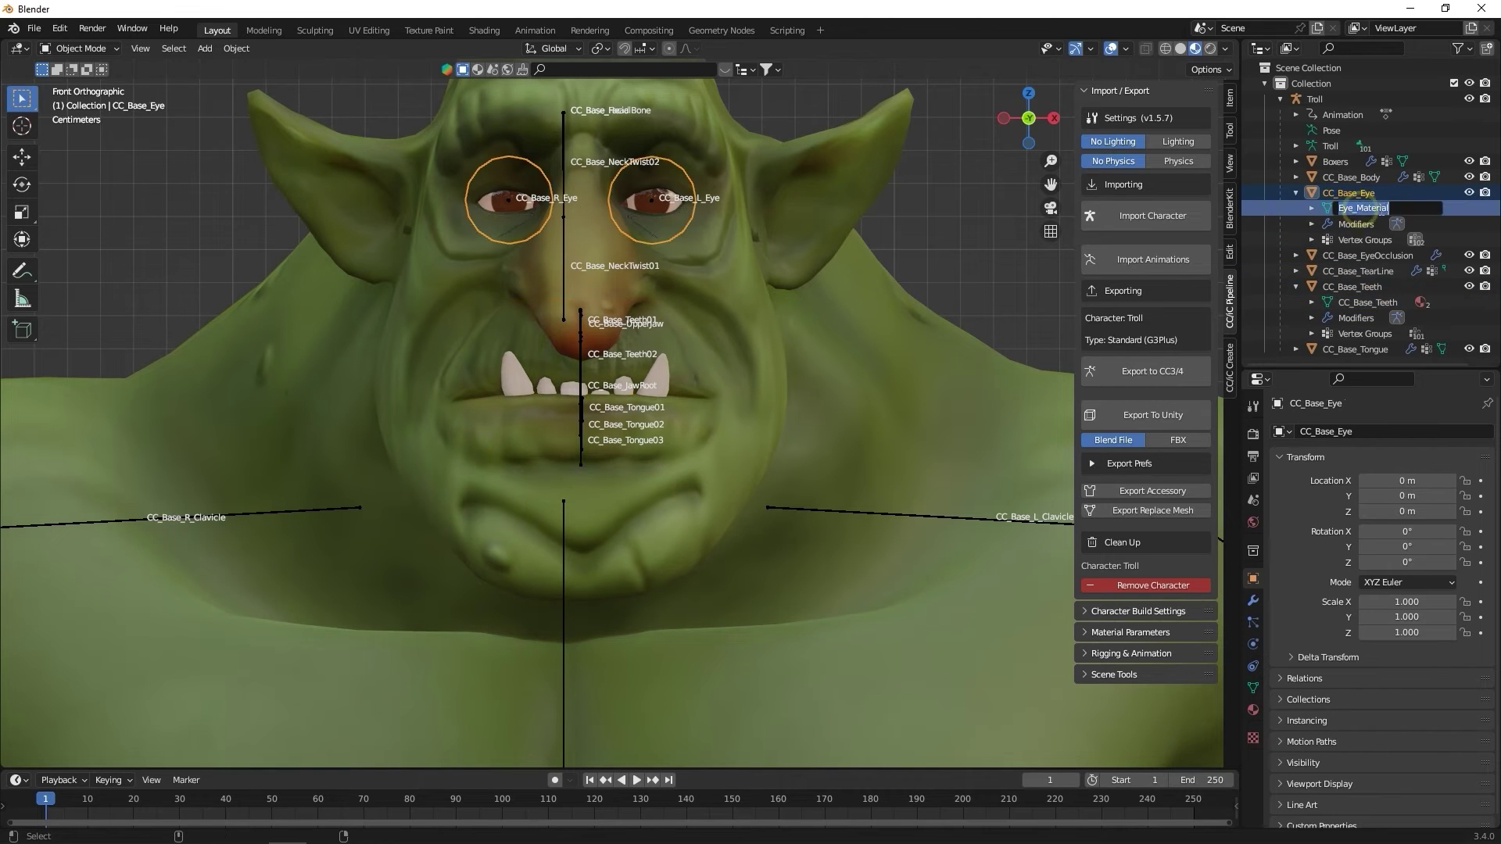
double_click(1372, 193)
click(1357, 209)
double_click(1373, 212)
key(Return)
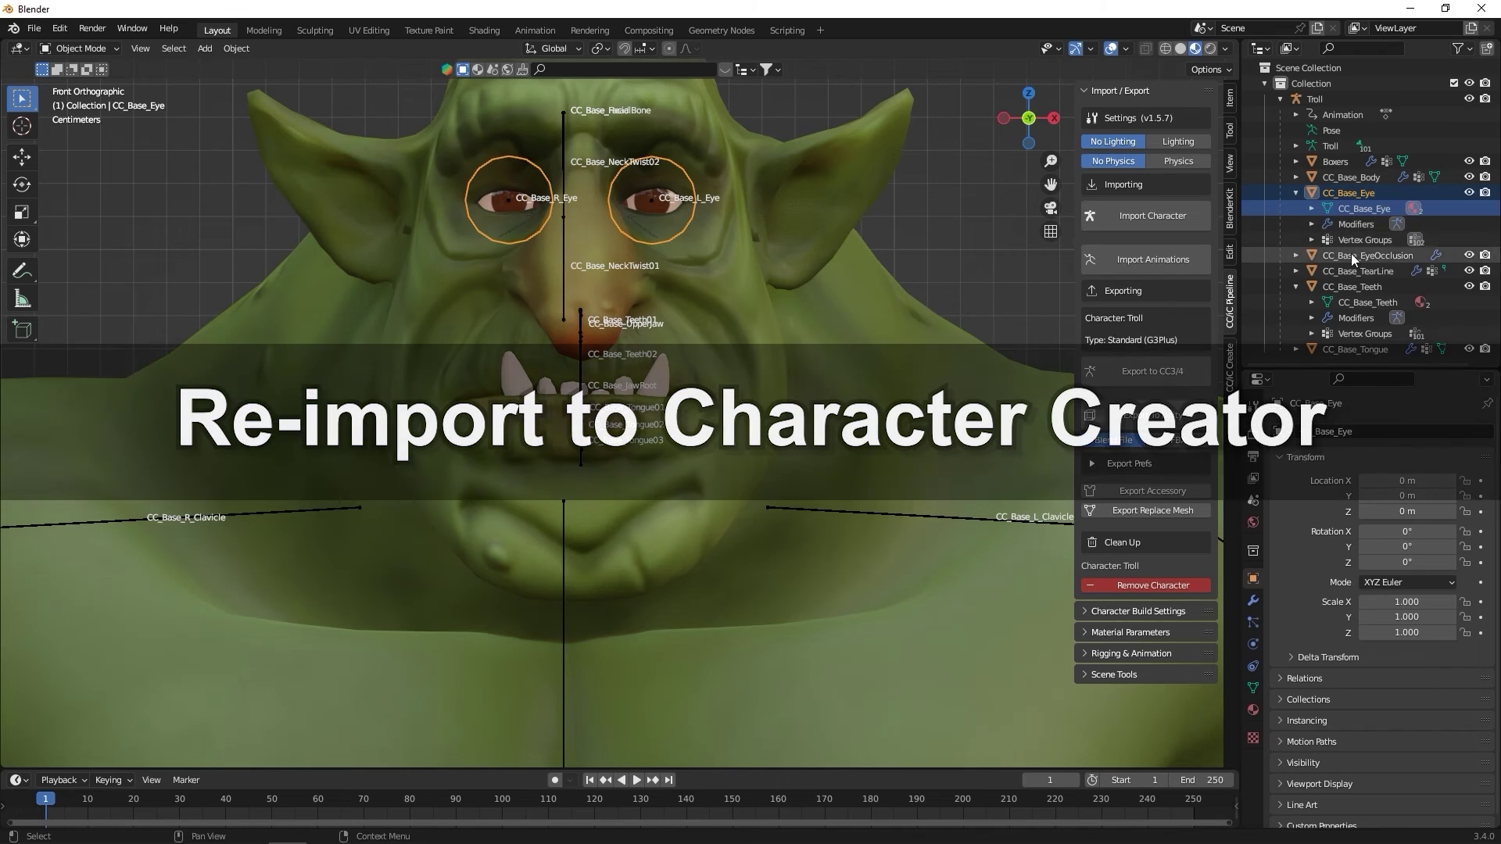
click(1297, 193)
click(1297, 237)
scroll(714, 314, down, 10)
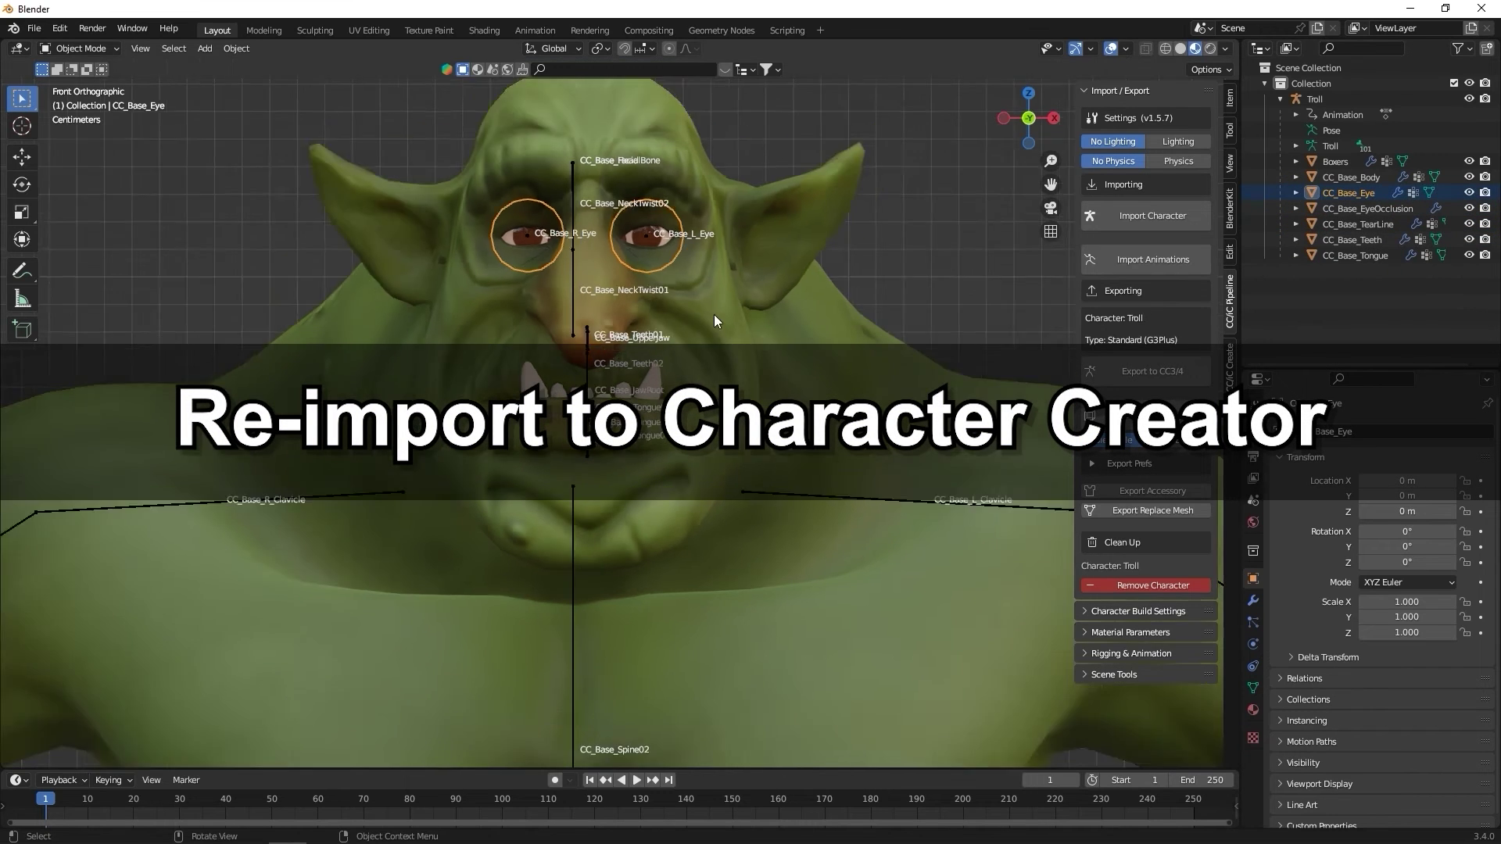
Set the Troll armature's viewport display to Octahedral and turn off its Names and In Front options
shift+middle_drag(817, 360, 808, 218)
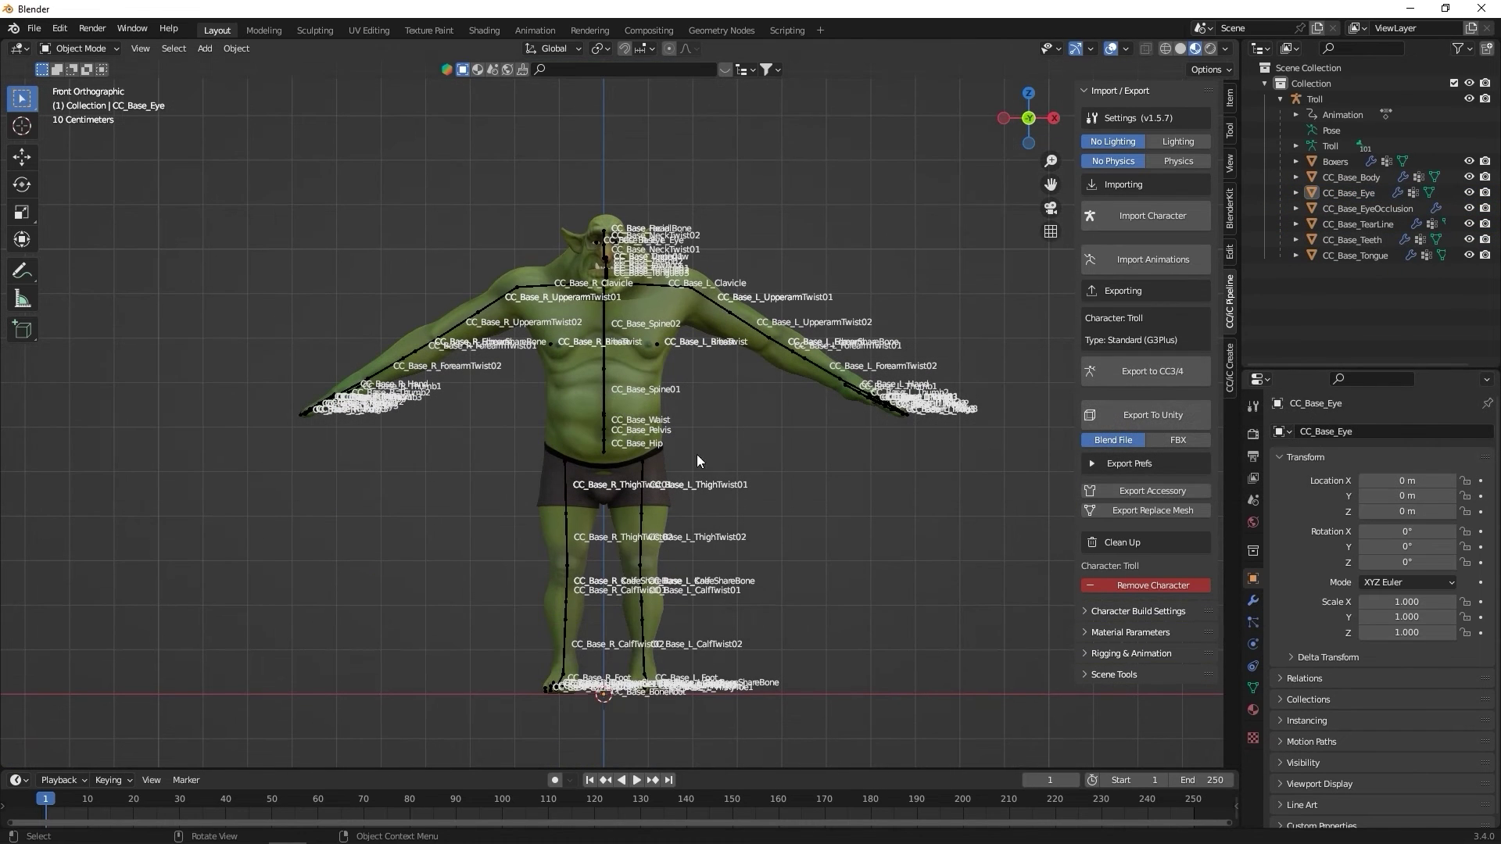
click(603, 400)
click(1253, 644)
scroll(1373, 655, down, 3)
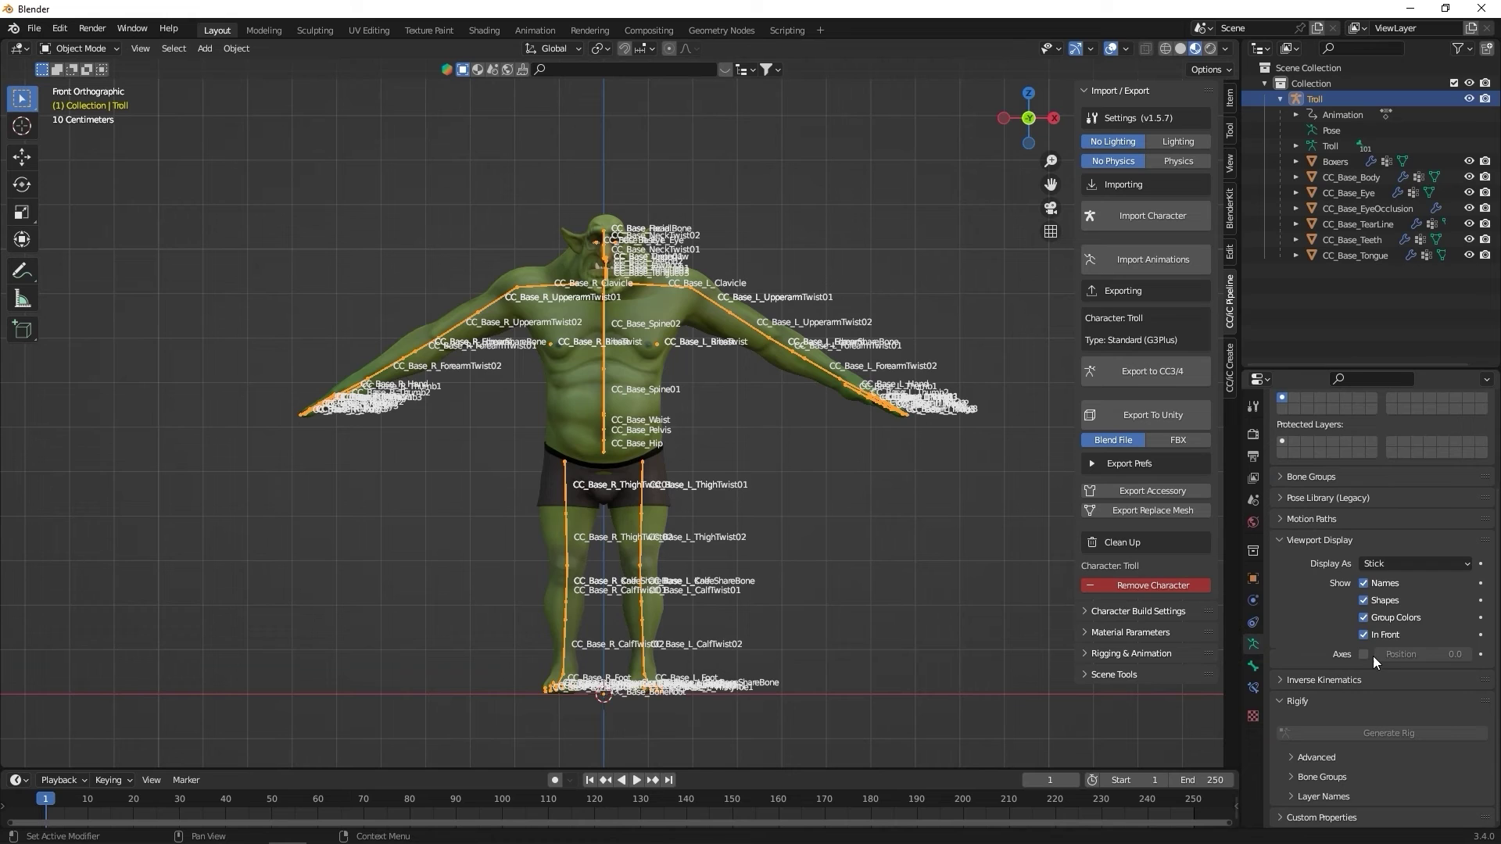
click(1376, 563)
click(1375, 581)
click(1364, 583)
click(1364, 634)
click(740, 476)
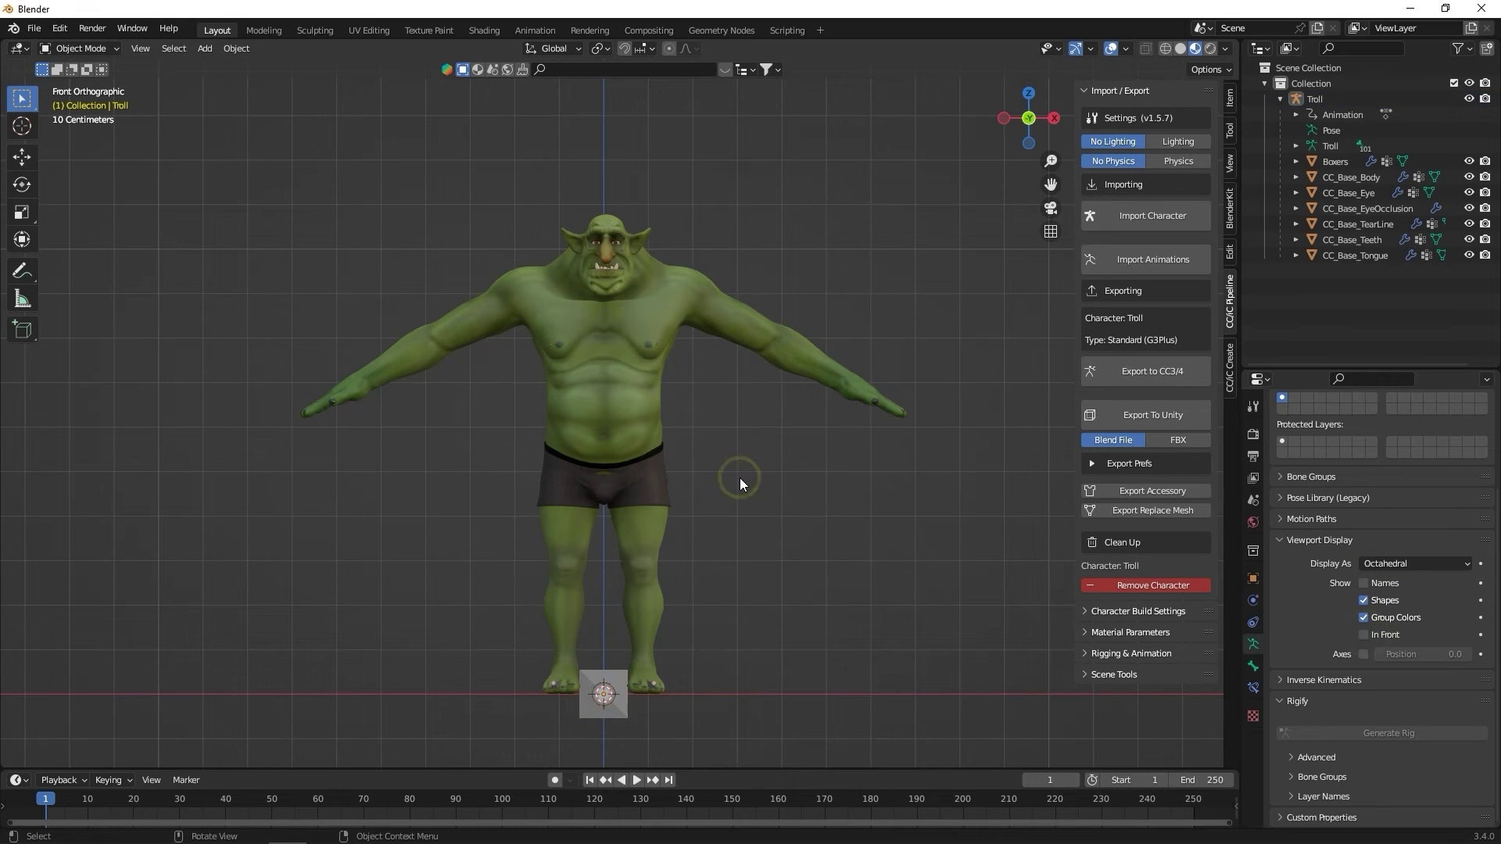
Export the Troll armature with the Export to CC3/4 command as Troll_export.fbx into the BlenderPipeline folder
scroll(743, 476, up, 3)
scroll(743, 475, down, 1)
click(1316, 101)
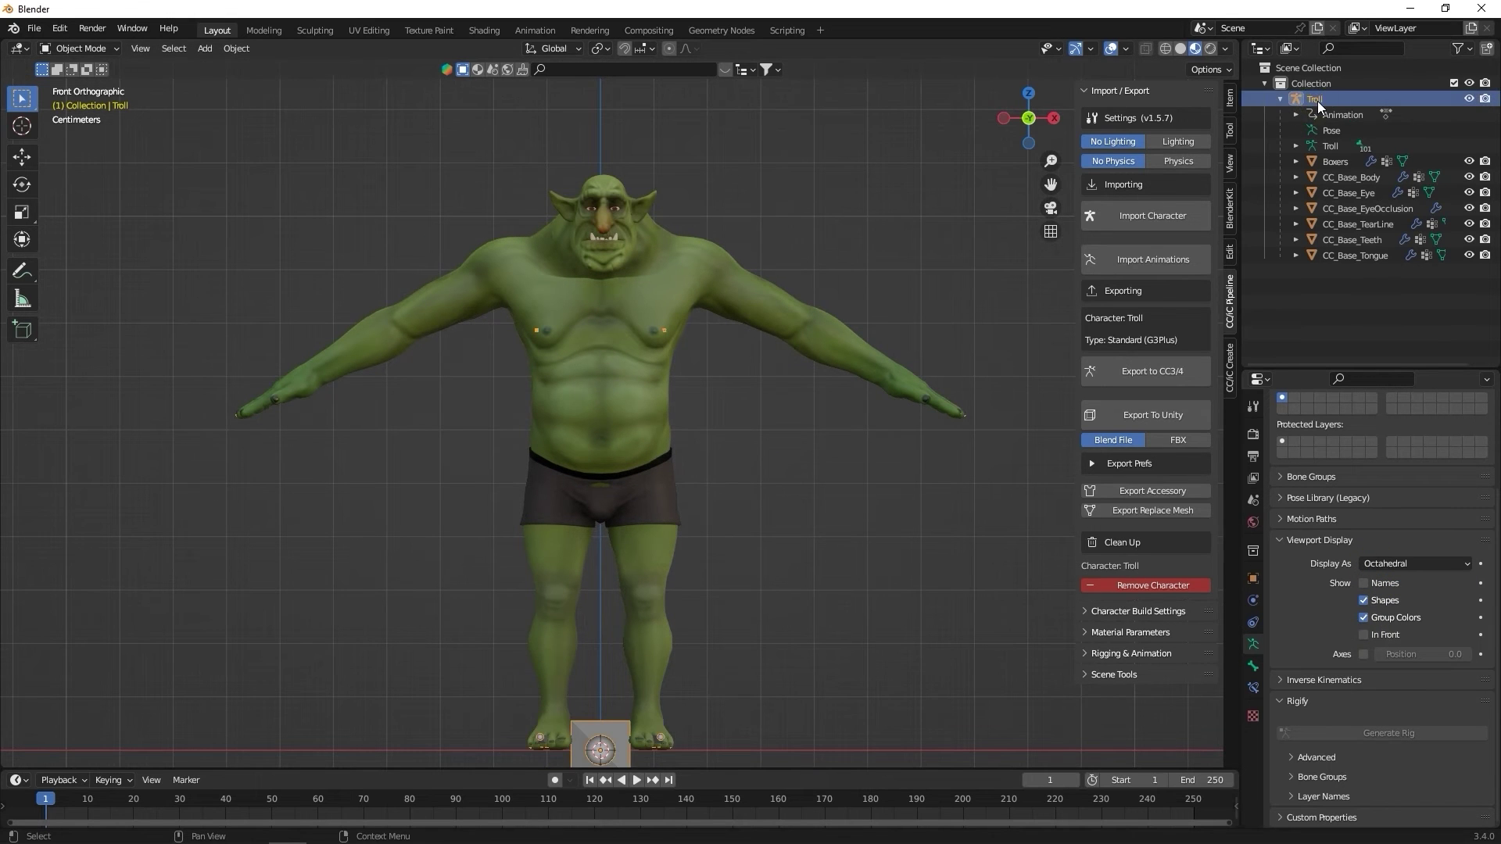
click(1183, 377)
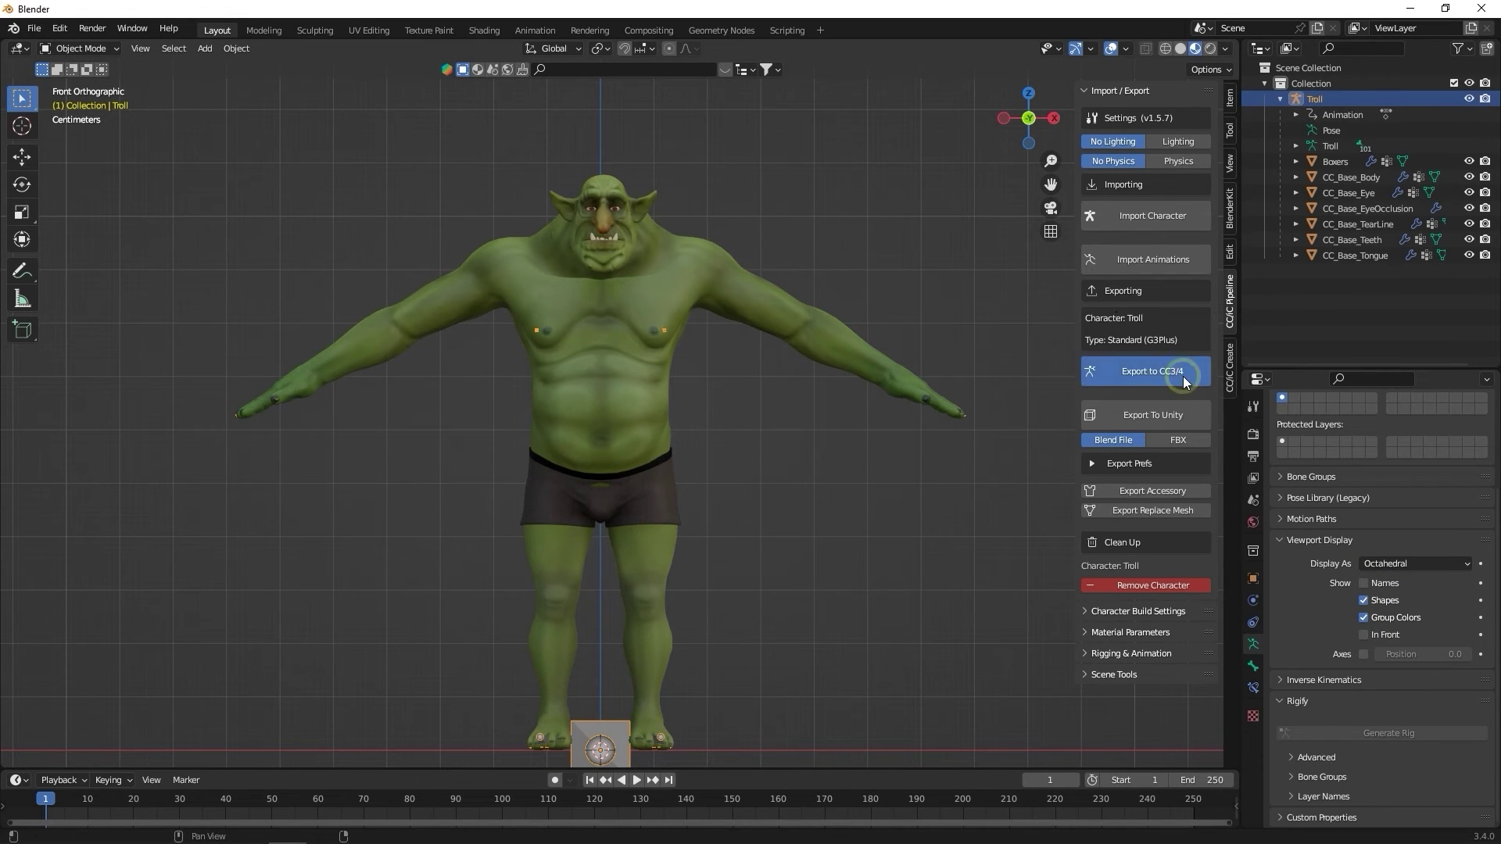
double_click(533, 307)
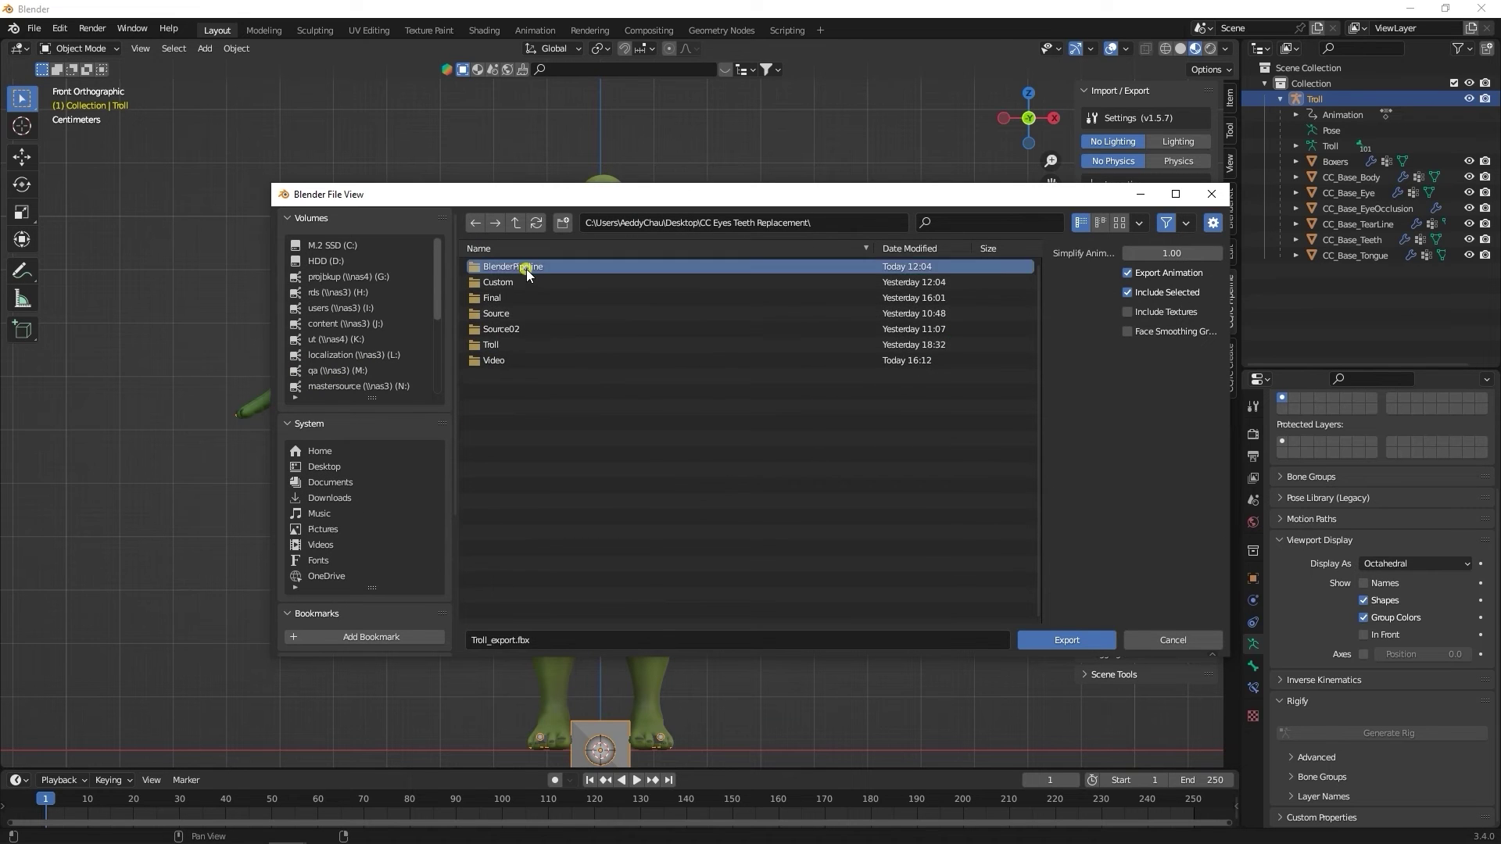
double_click(526, 267)
click(557, 641)
click(1043, 641)
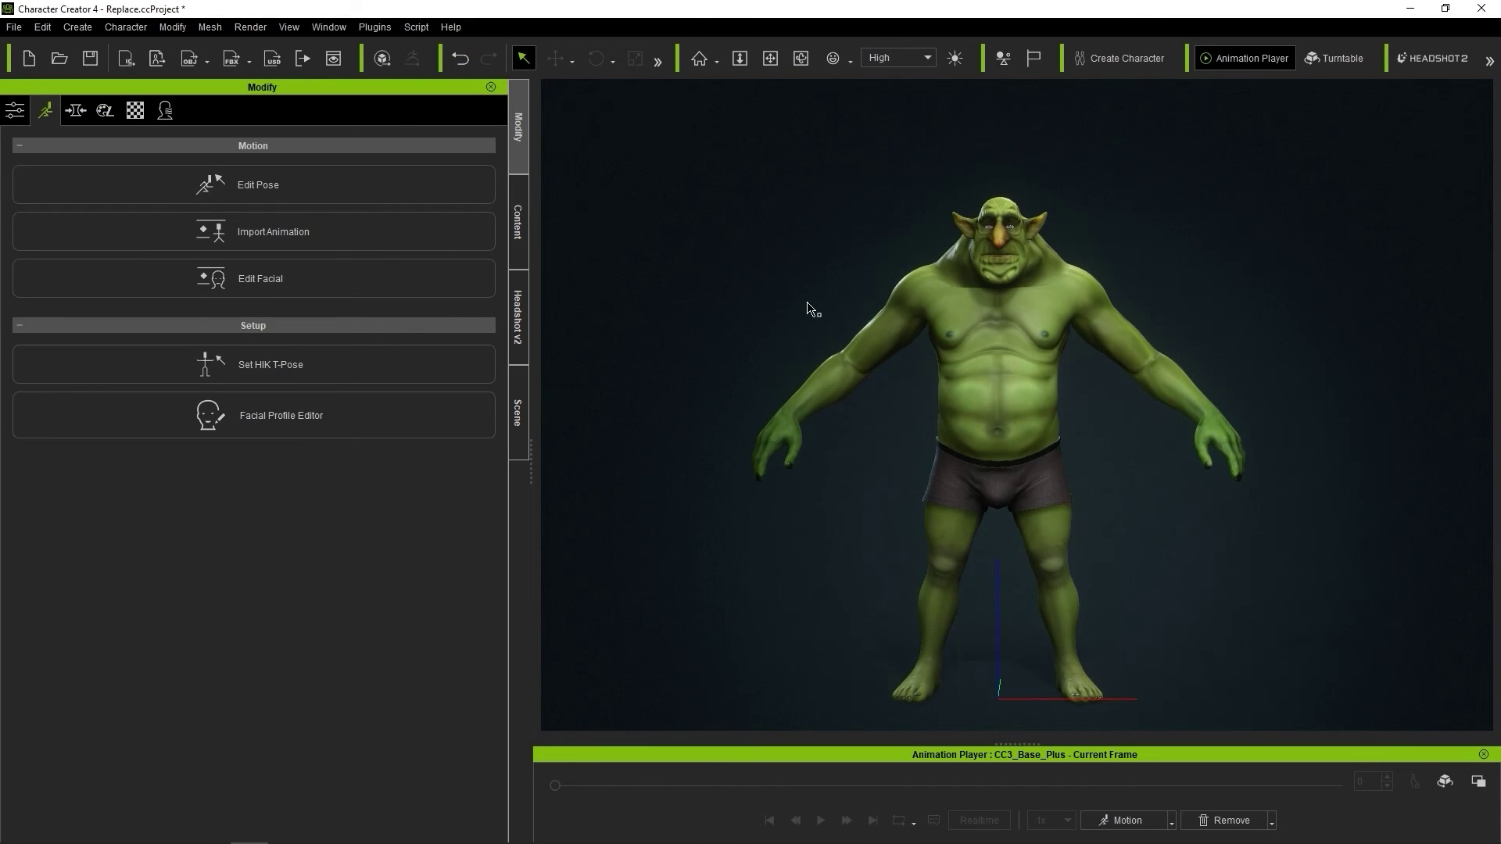
Switch to Character Creator 4, delete the existing troll and load Troll_export.fbx through the Blender Pipeline character import
click(988, 326)
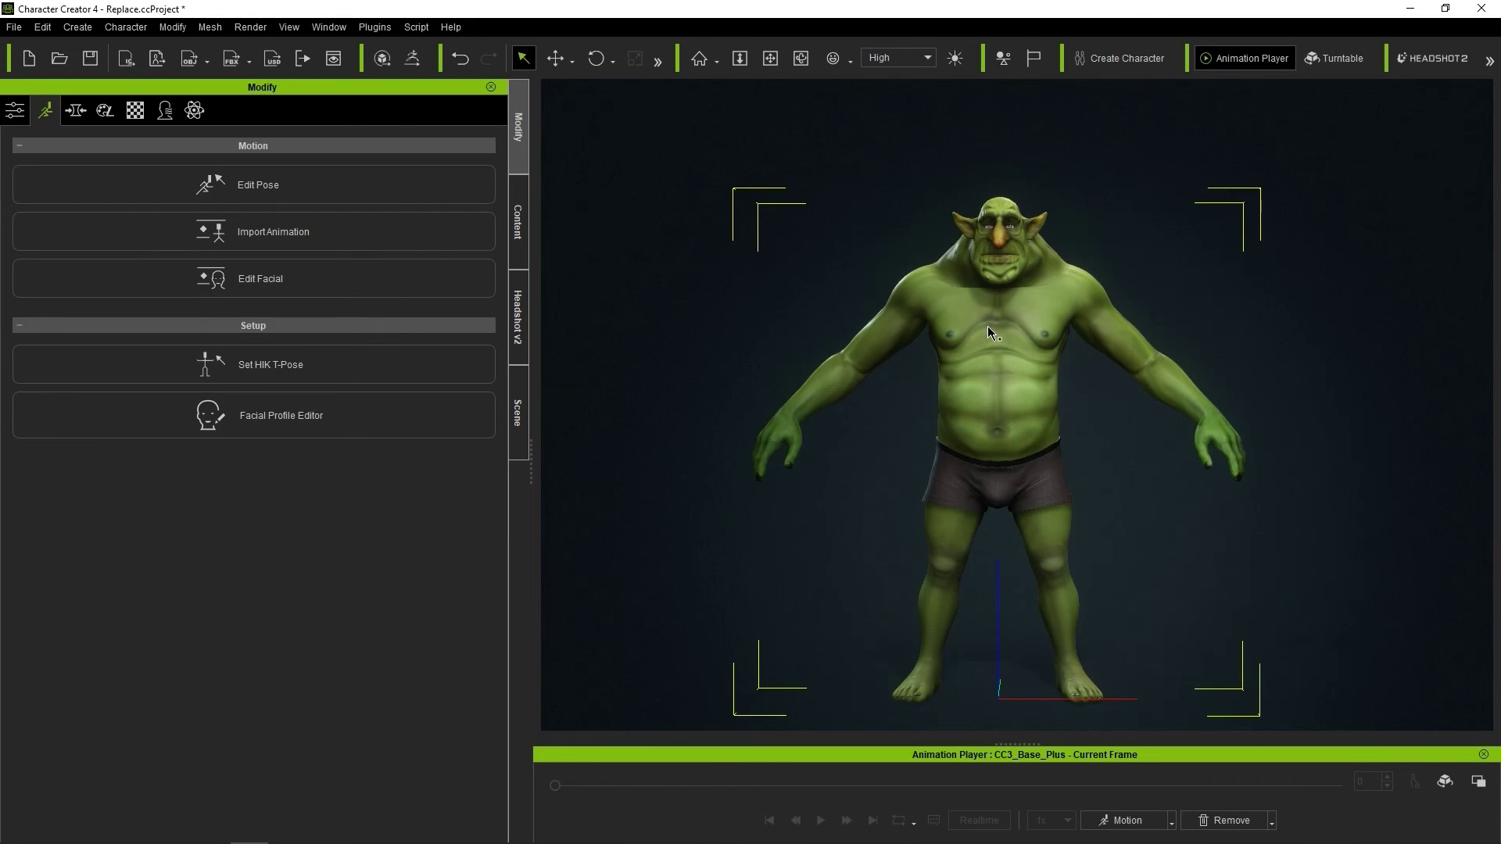
key(Delete)
click(383, 27)
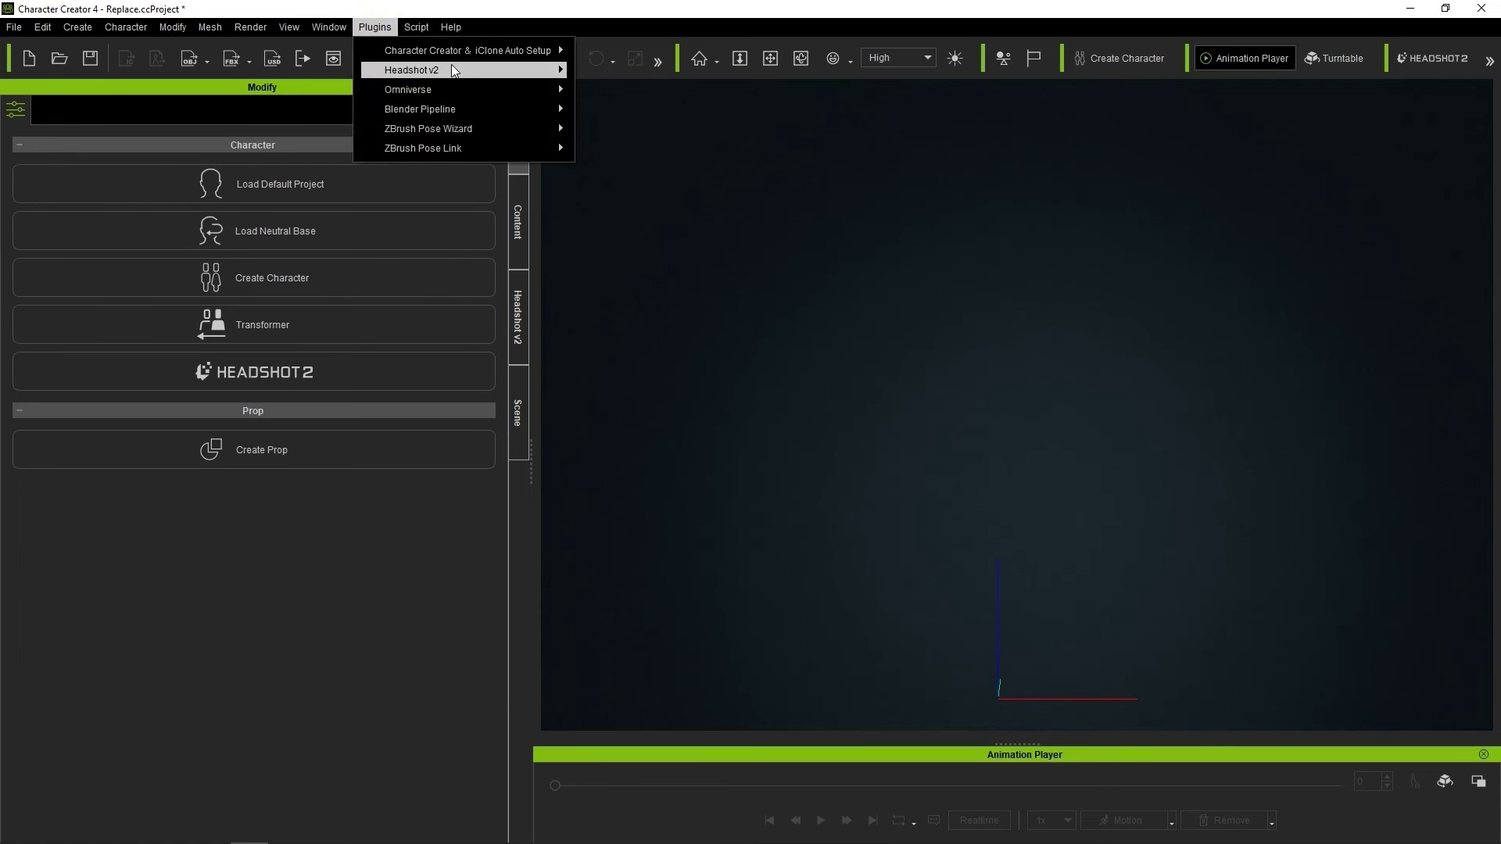
mouse_move(514, 111)
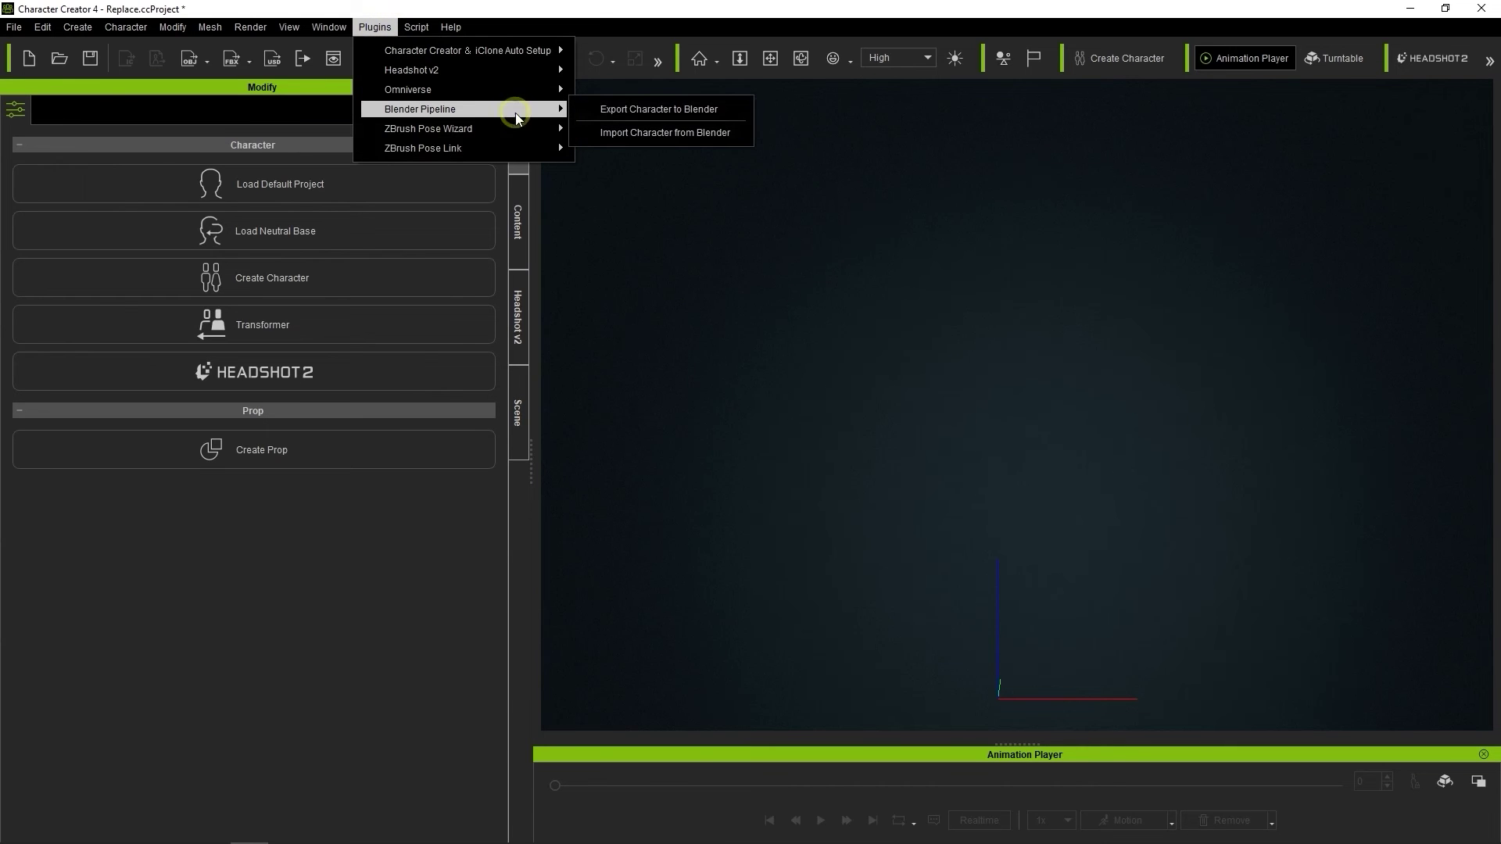
click(720, 142)
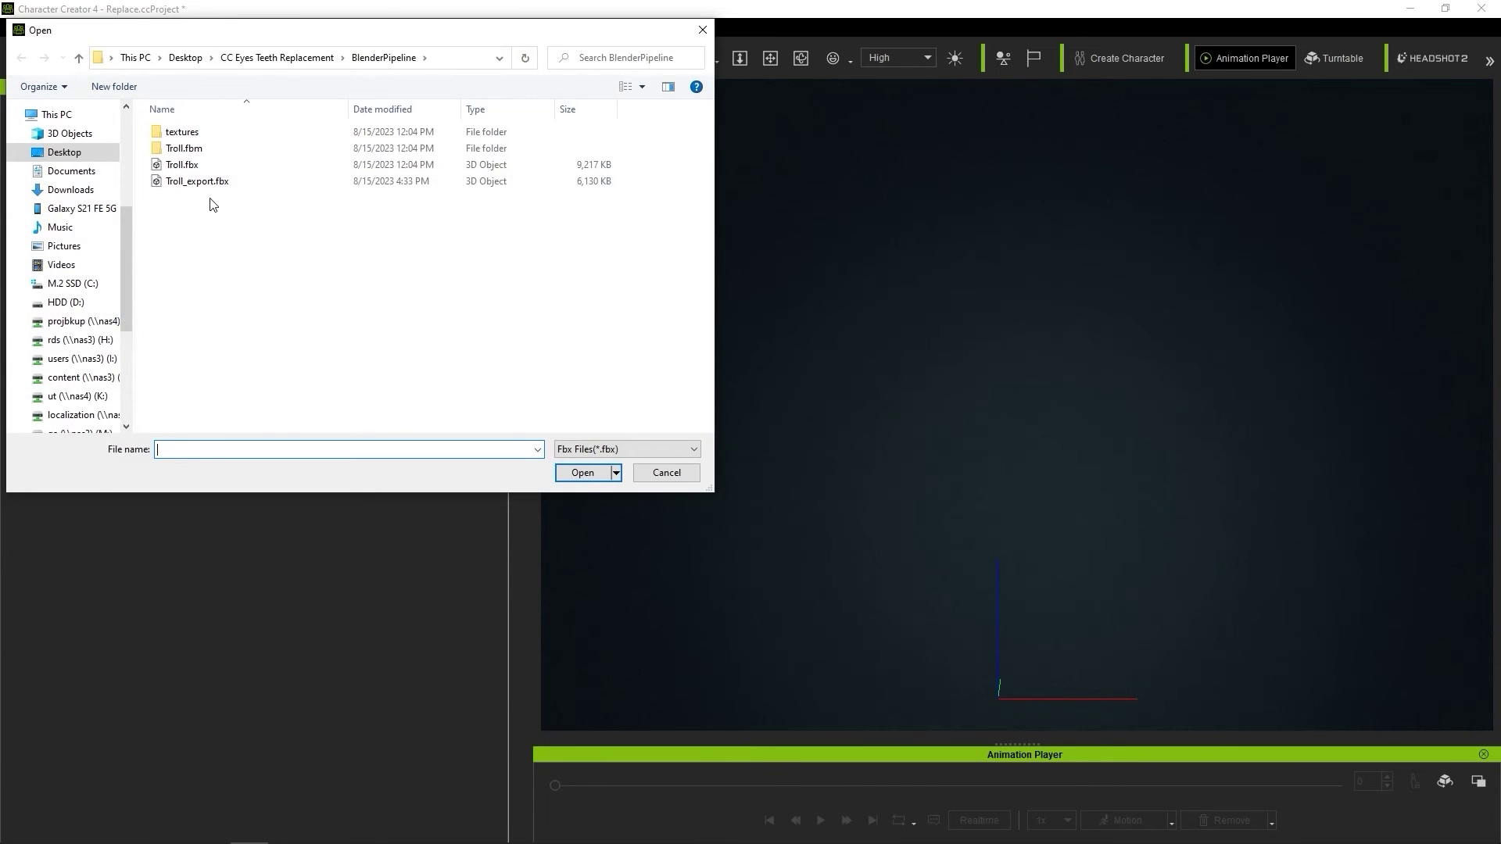
click(197, 182)
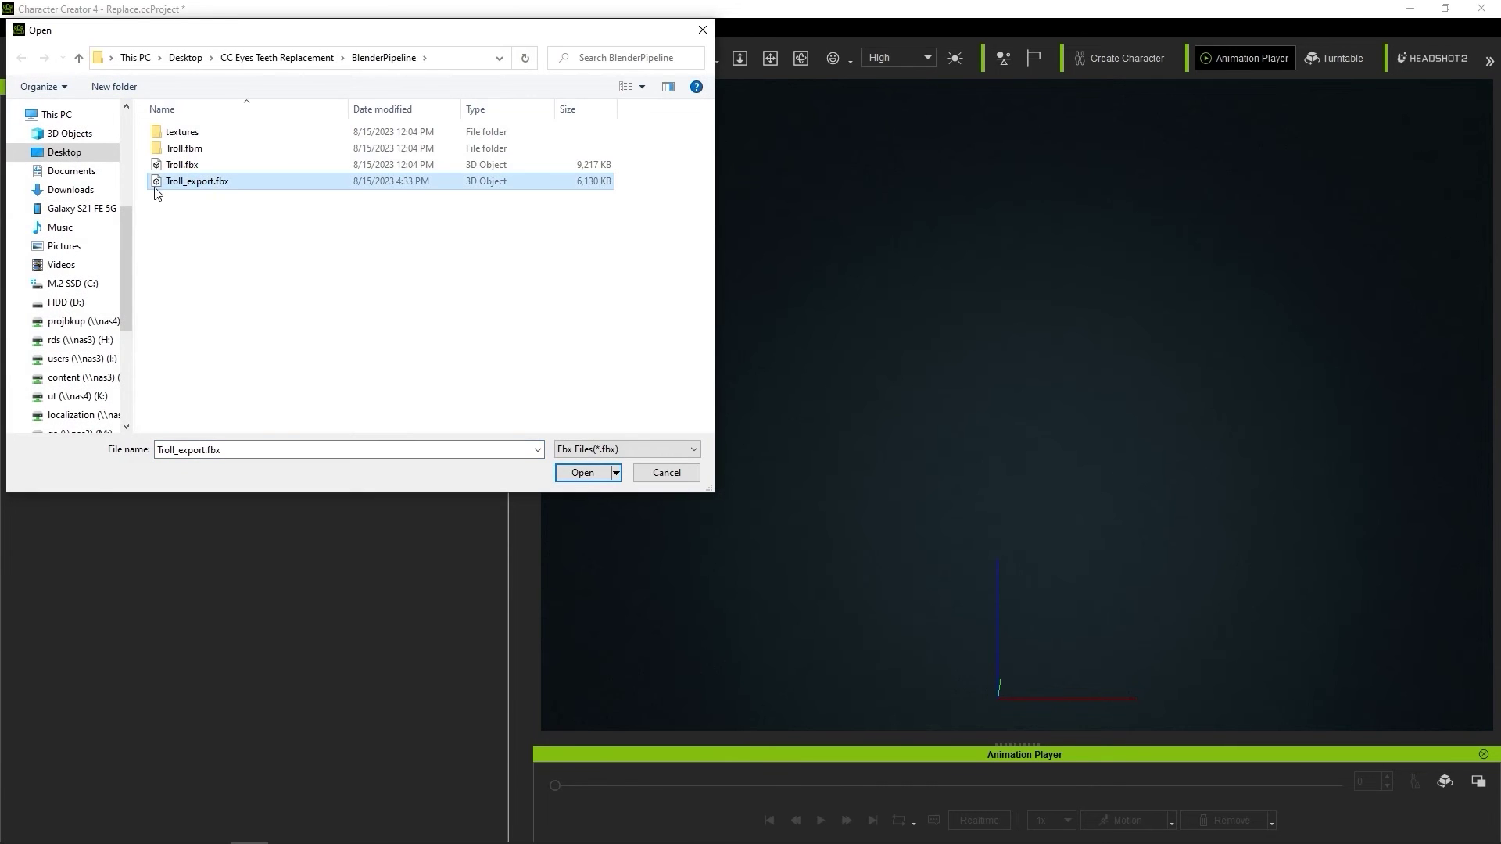
click(580, 472)
Start the import with mesh, textures, parameters and facial profile, choose Troll_export.fbxkey as decrypt key file, and discard the current project unsaved
click(775, 444)
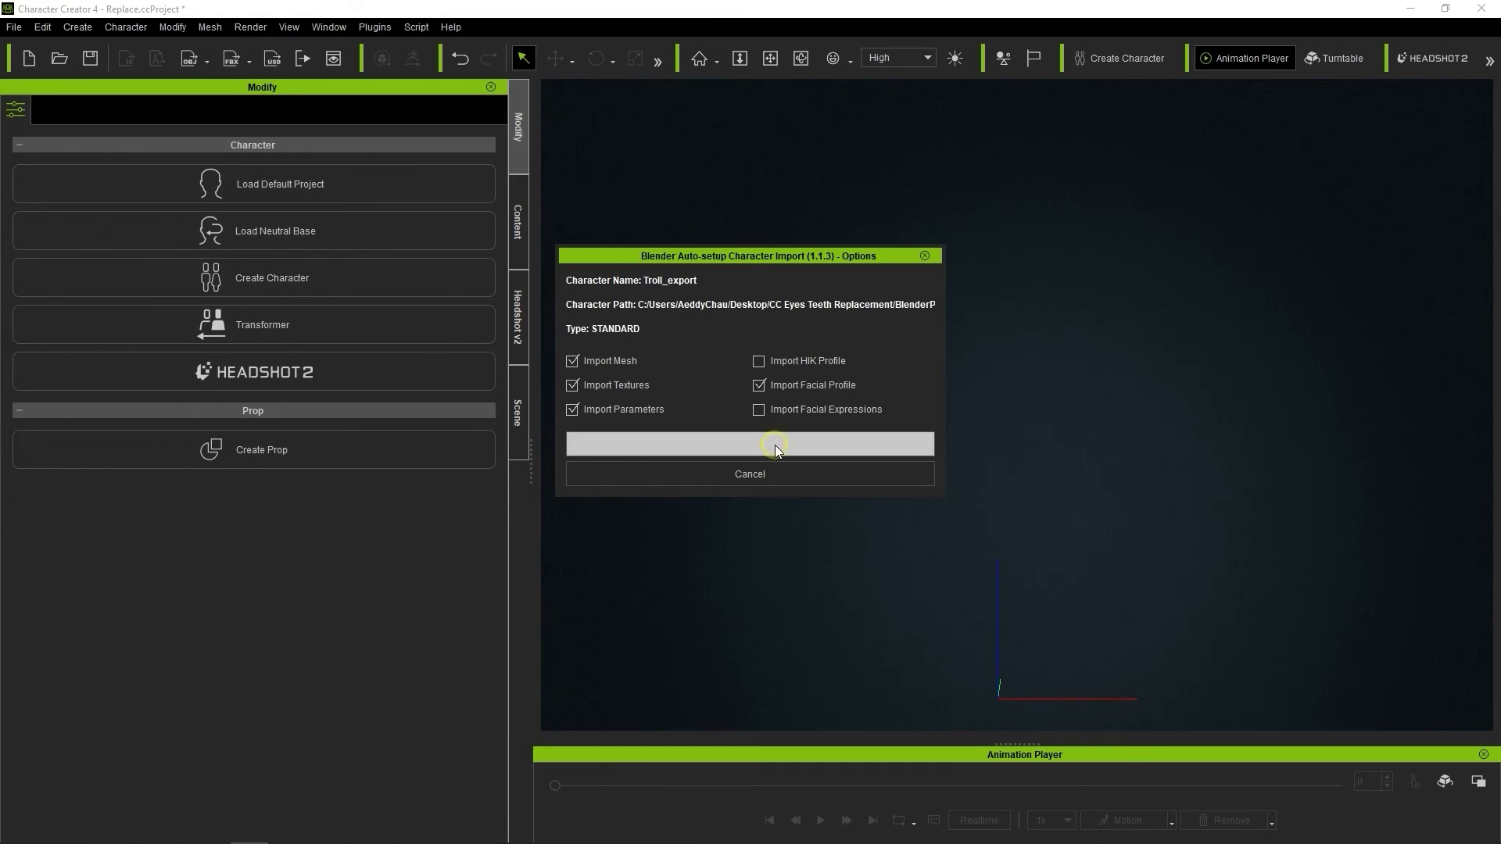
drag(719, 155, 767, 317)
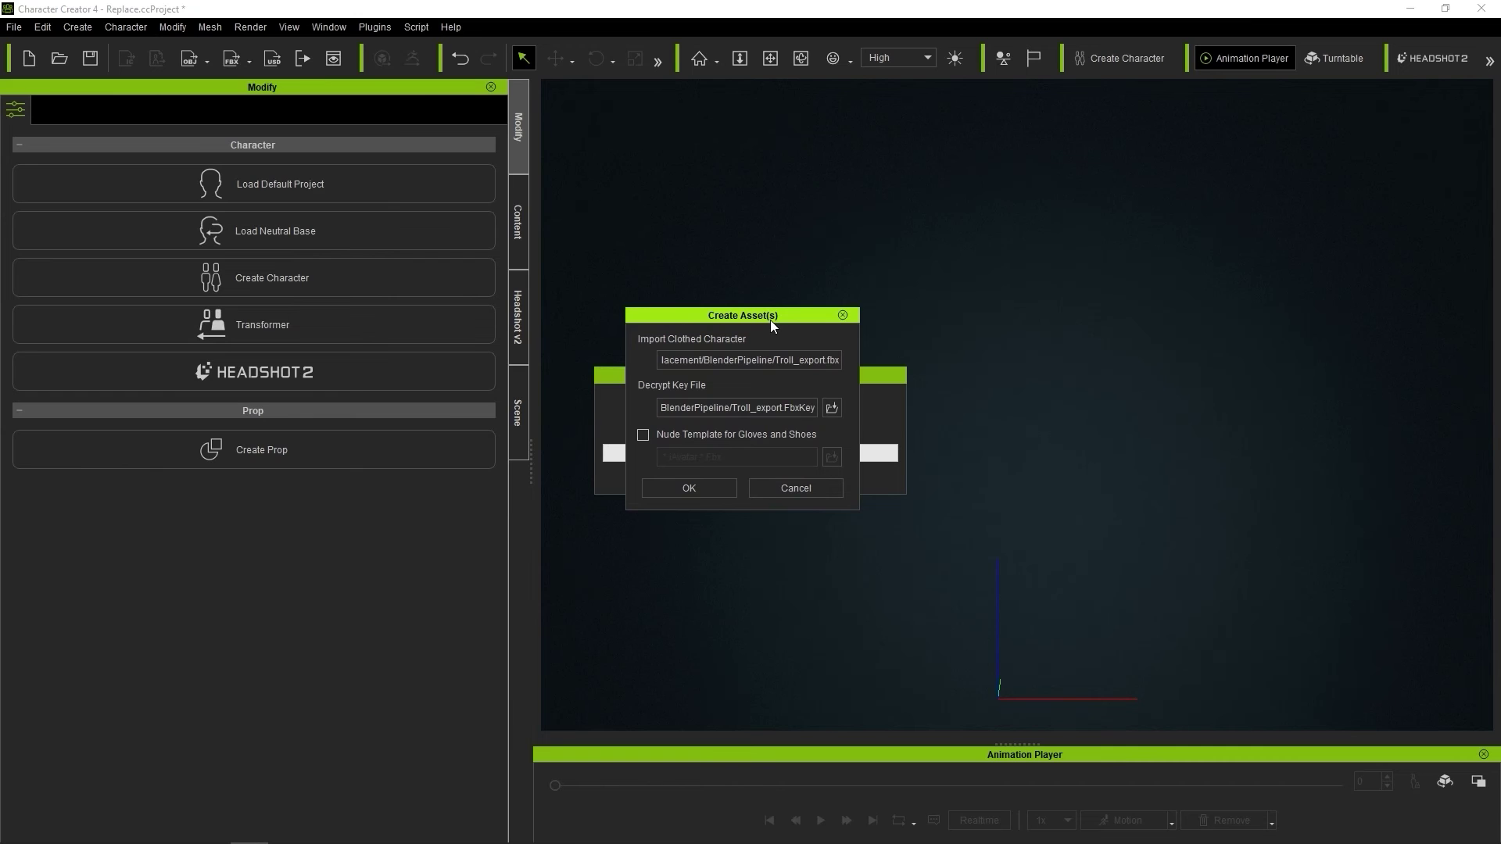
click(830, 409)
click(824, 471)
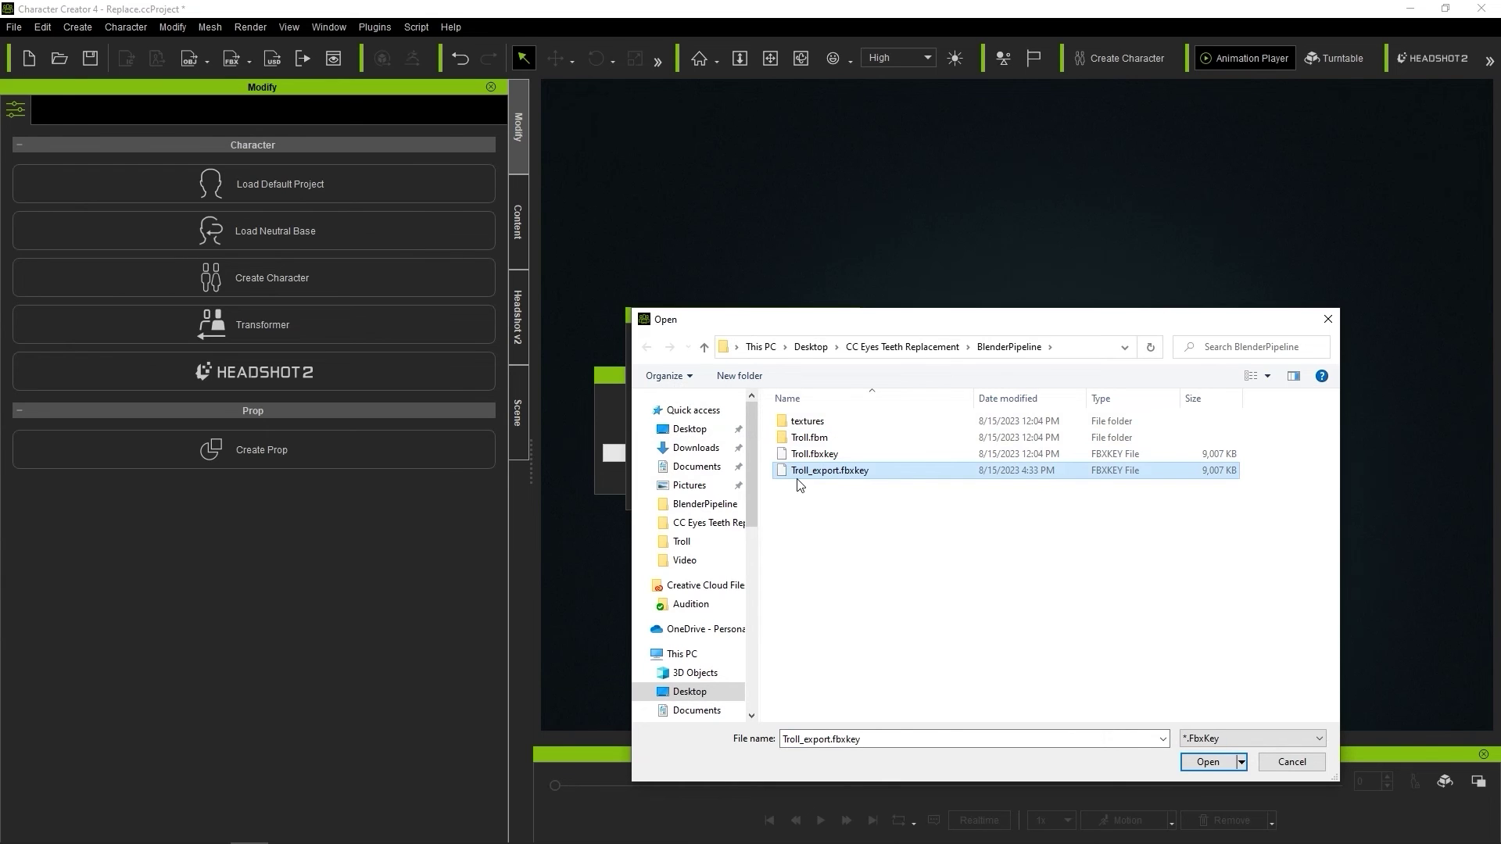
click(1219, 763)
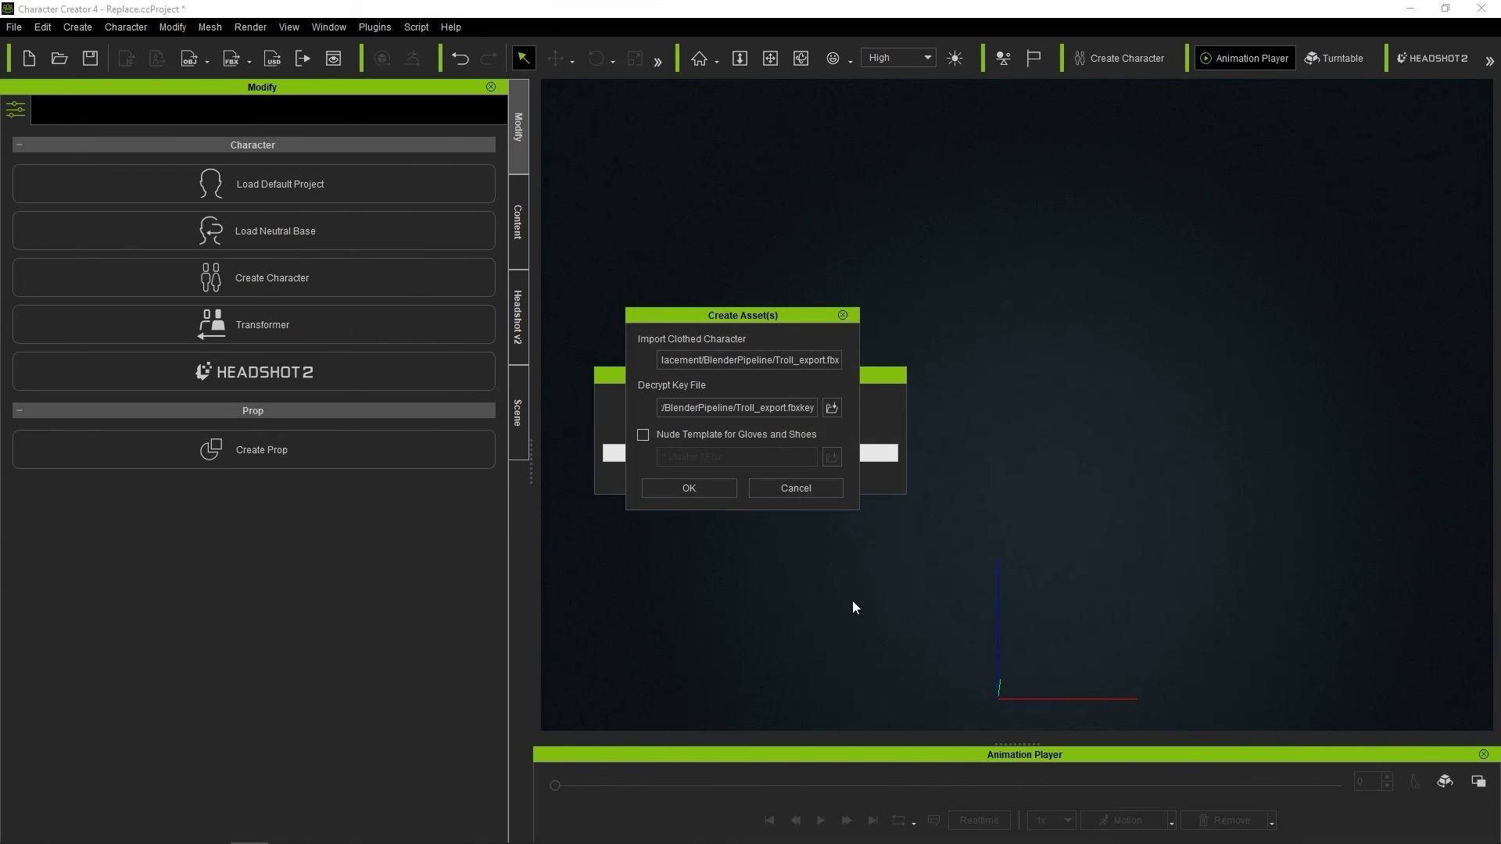
click(716, 494)
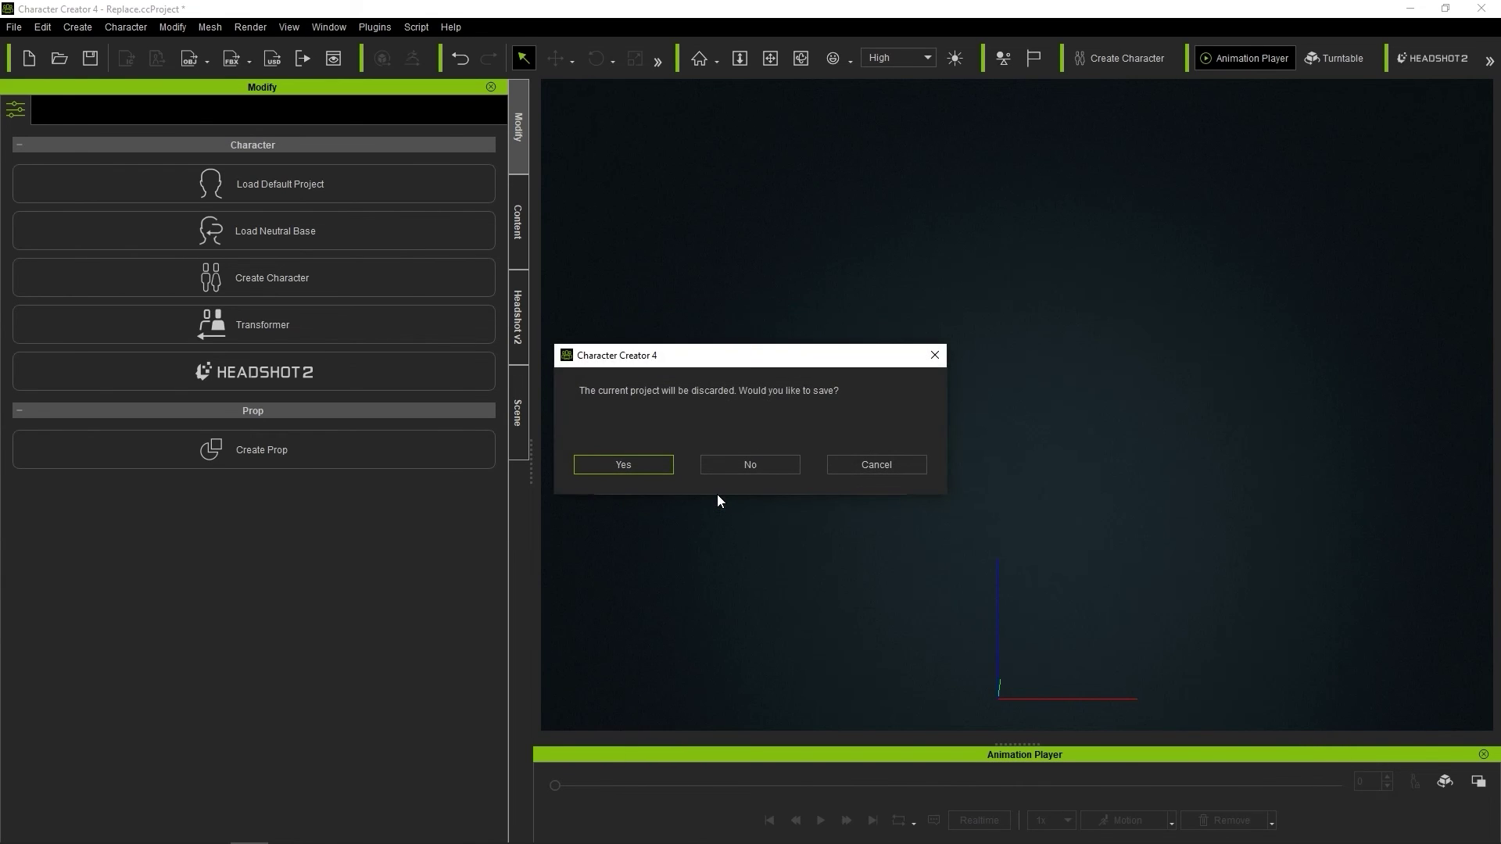
click(767, 465)
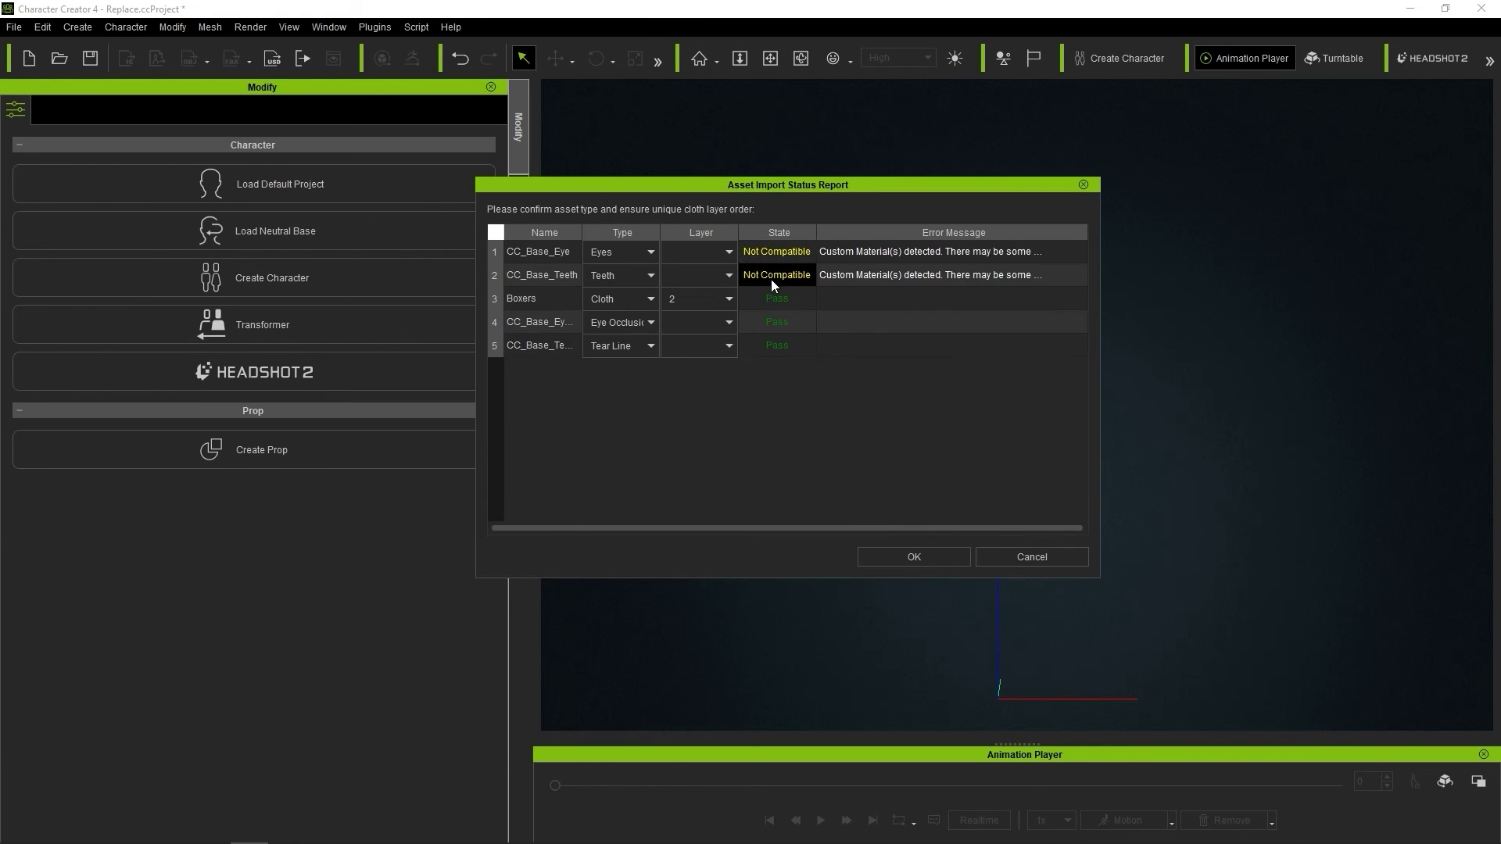
Accept the Asset Import Status Report for the eyes and teeth and complete the troll's import
click(800, 274)
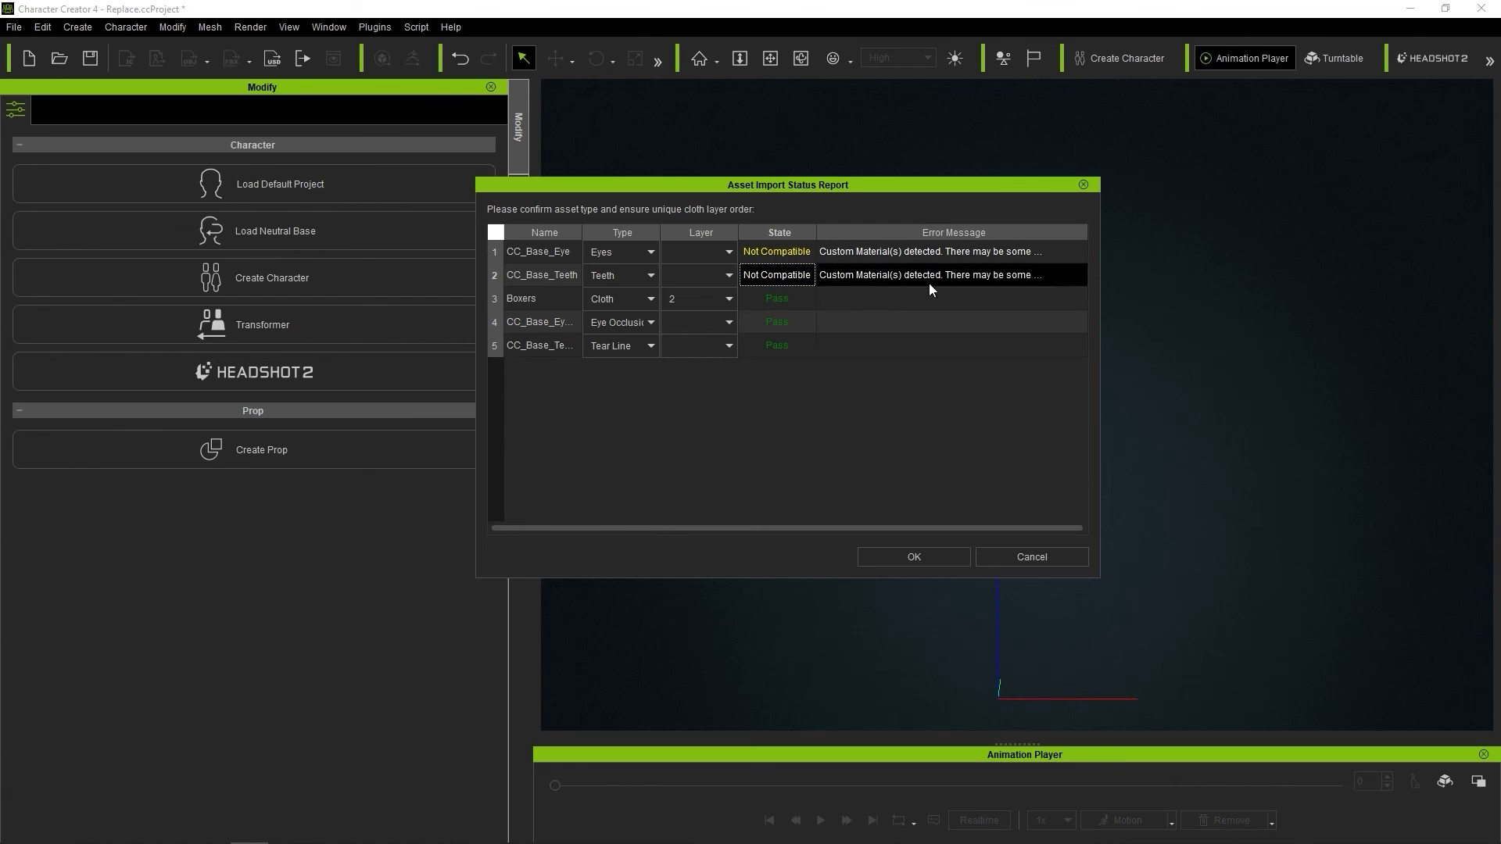
click(953, 555)
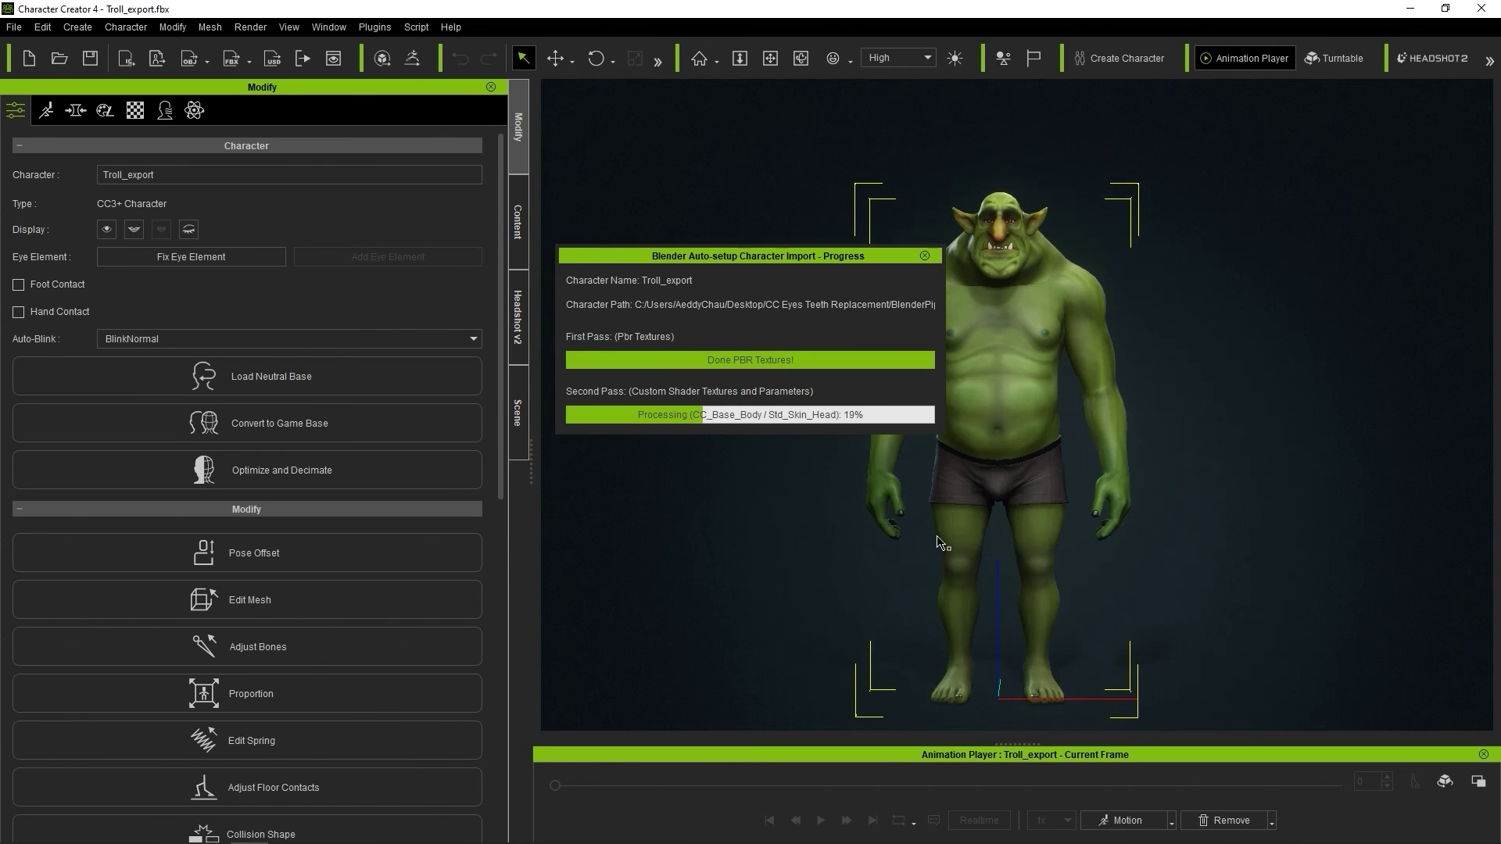
click(820, 440)
key(j)
middle_drag(935, 383, 934, 364)
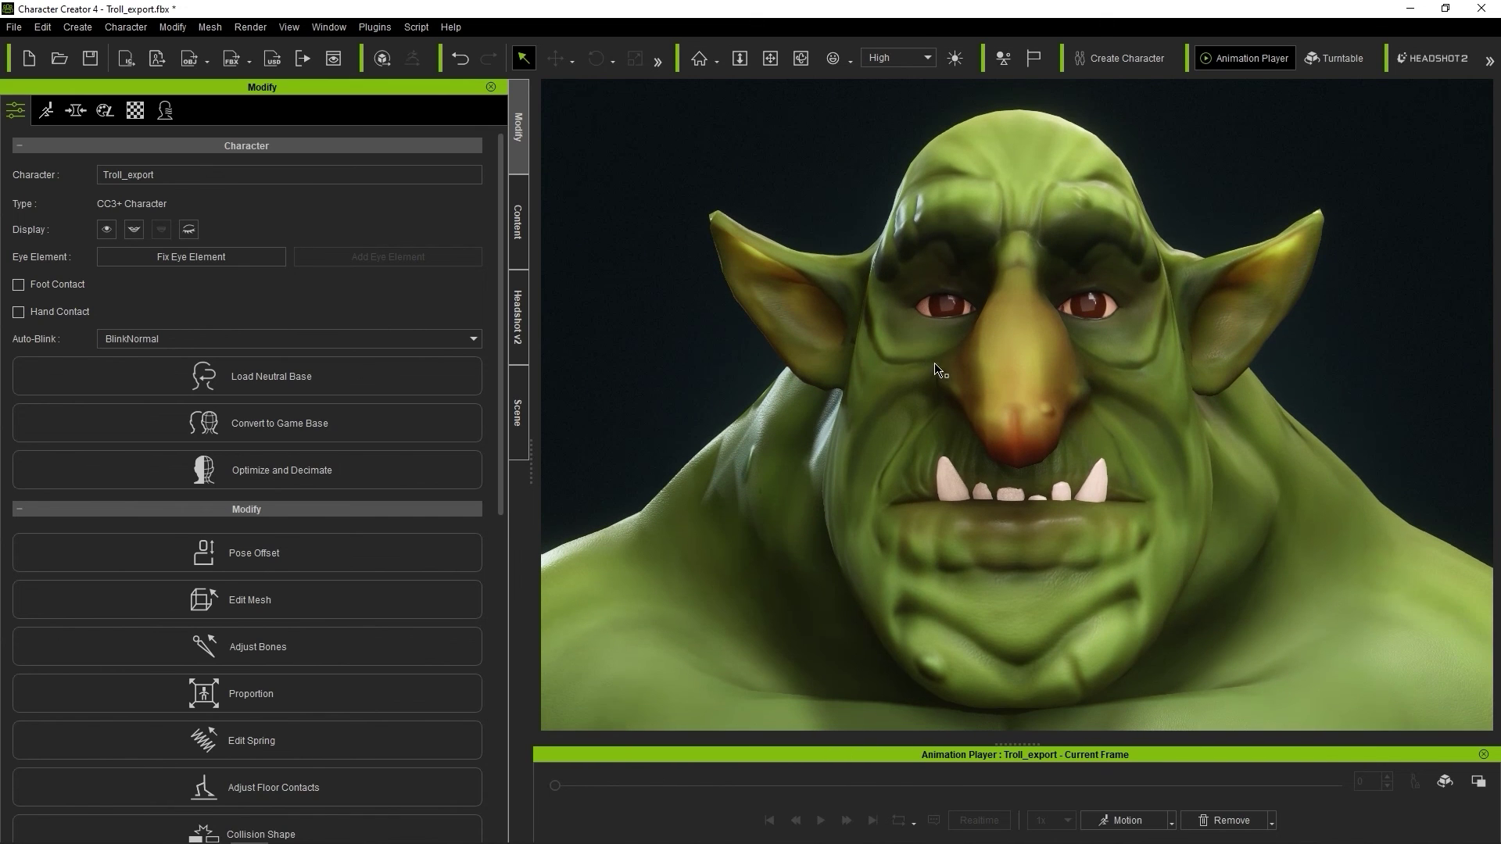
Test the troll's eye movement with the Edit Facial muscle controls and revert the expression
click(47, 111)
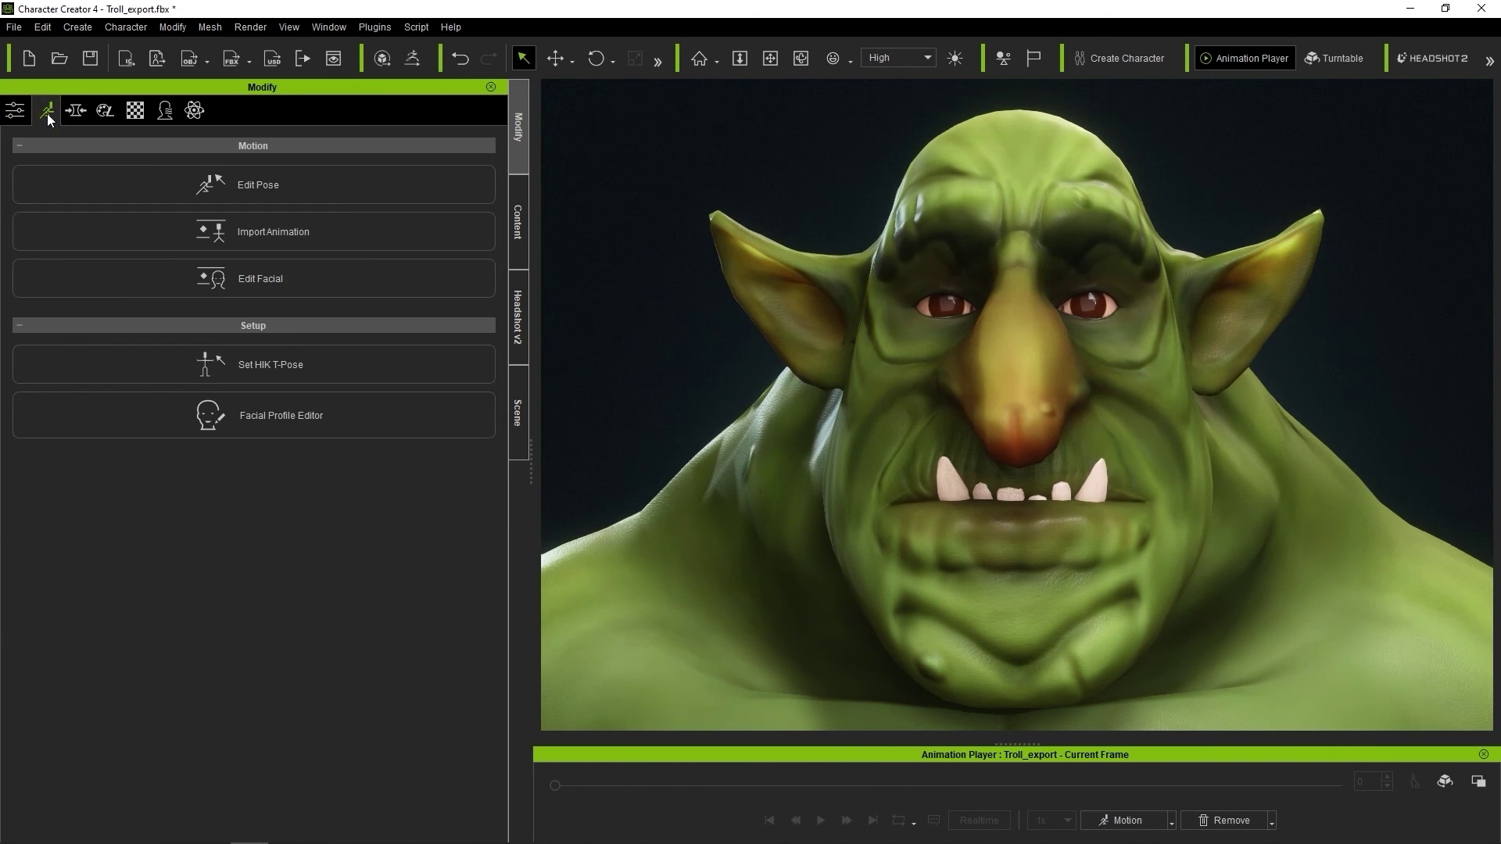
click(326, 288)
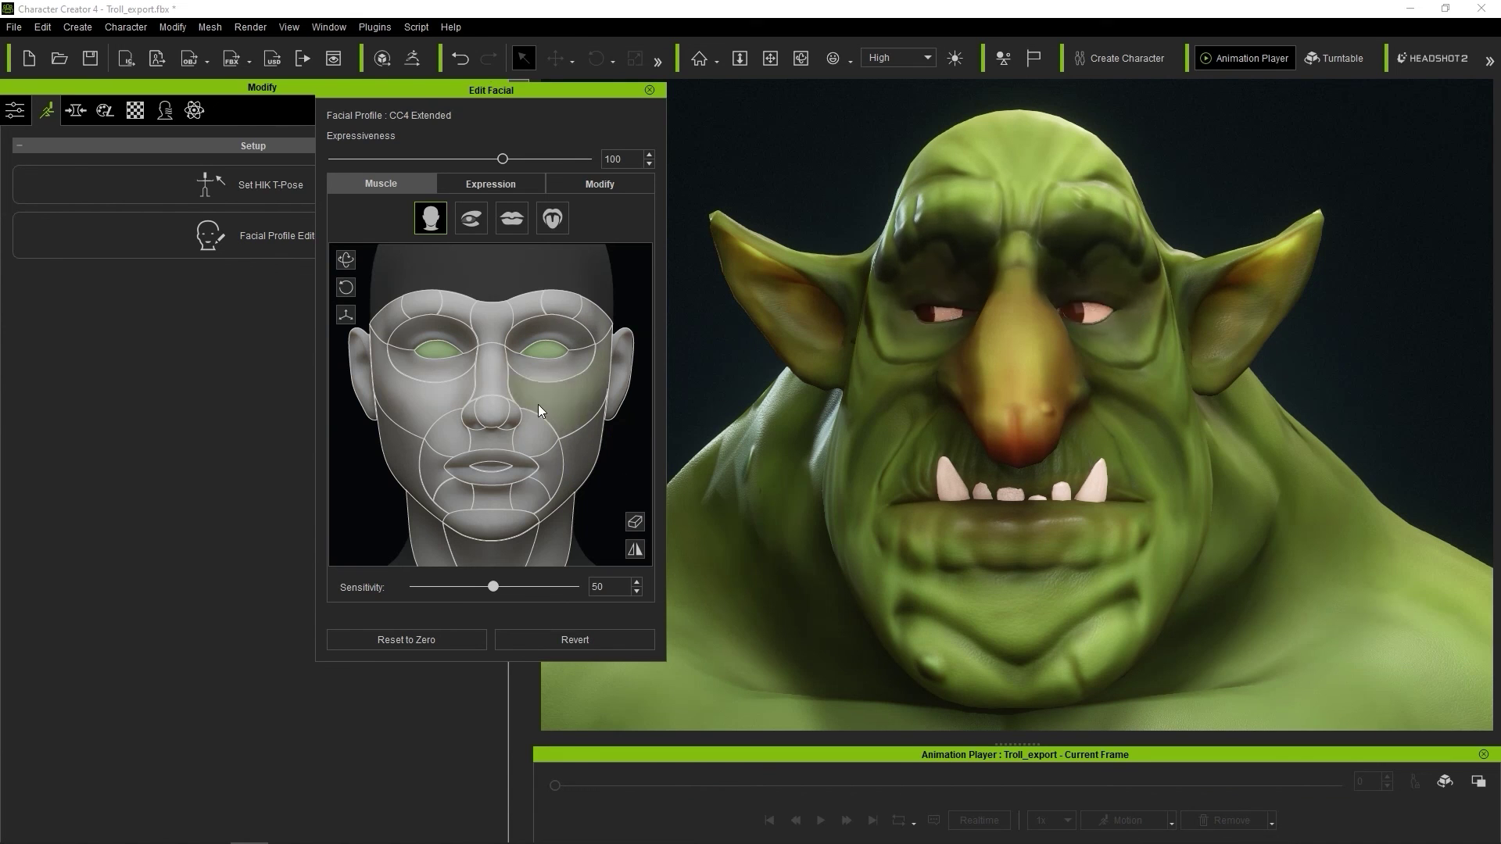
click(578, 639)
click(626, 466)
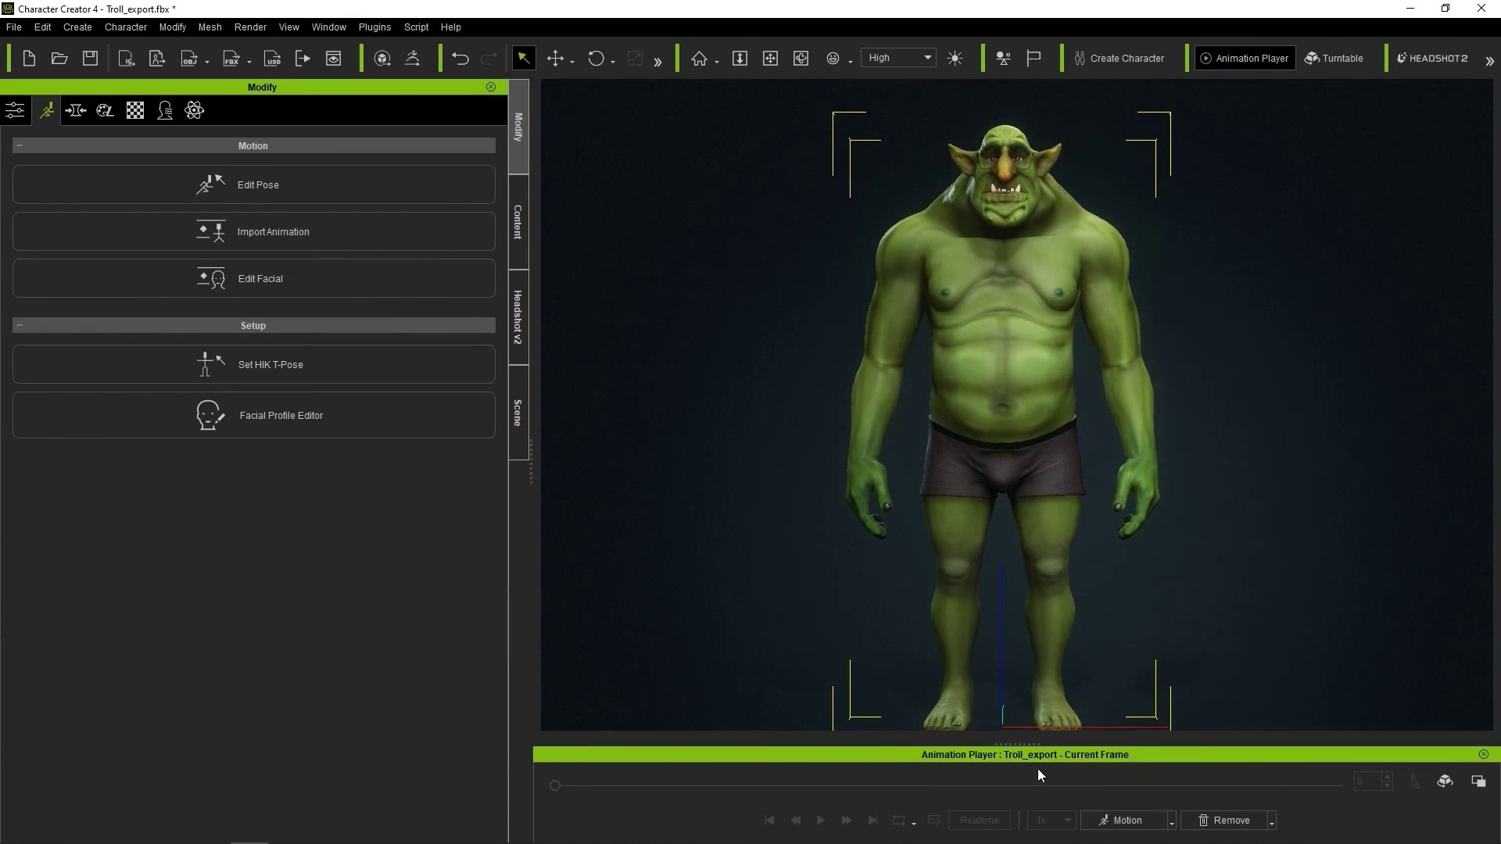
Apply the Toon acting motion Walk_M_Toon to the troll and play the animation
click(1125, 820)
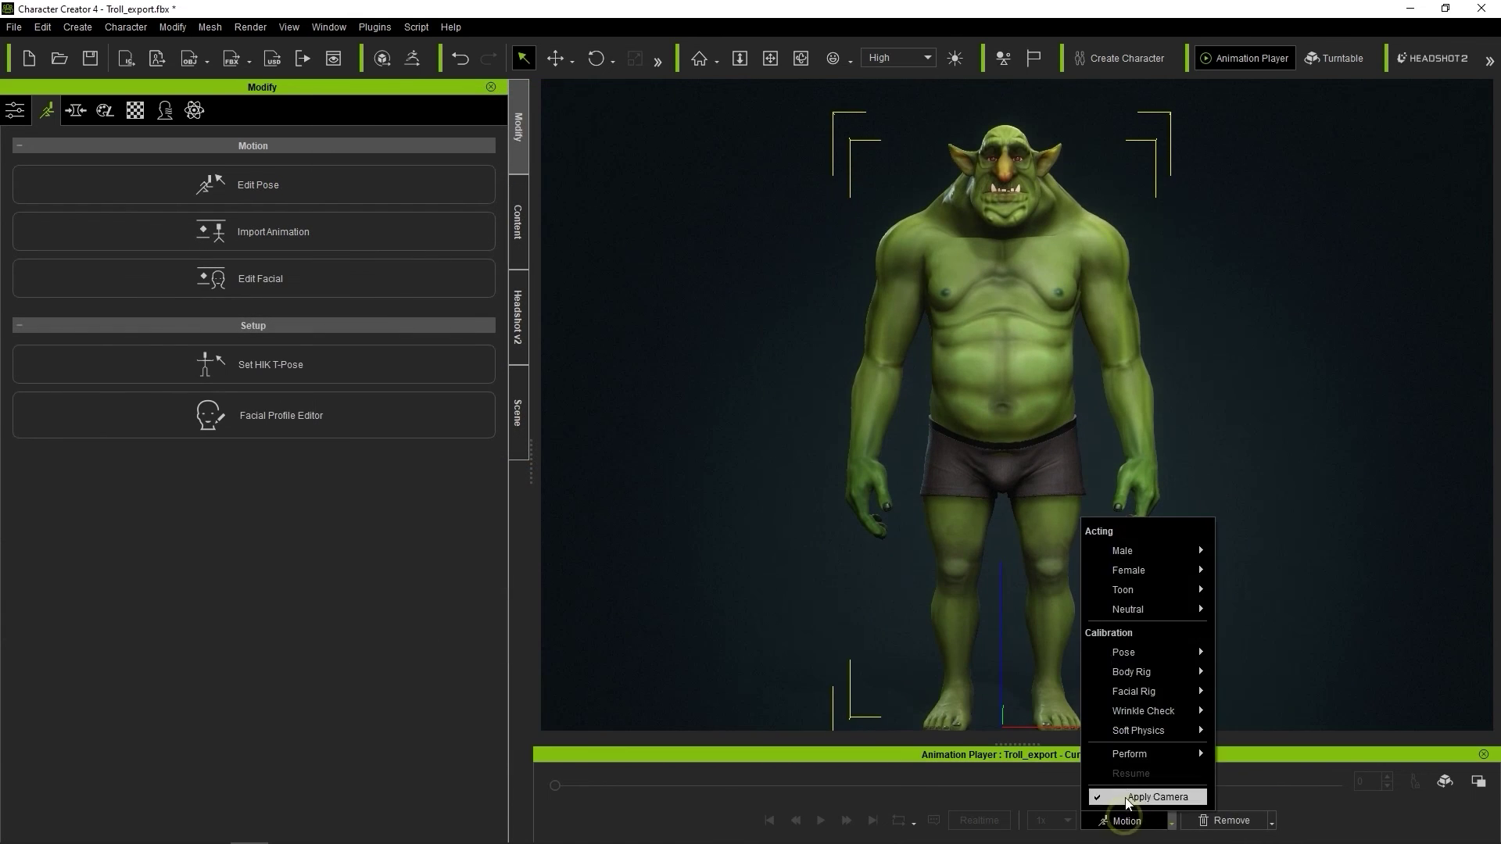
mouse_move(1149, 598)
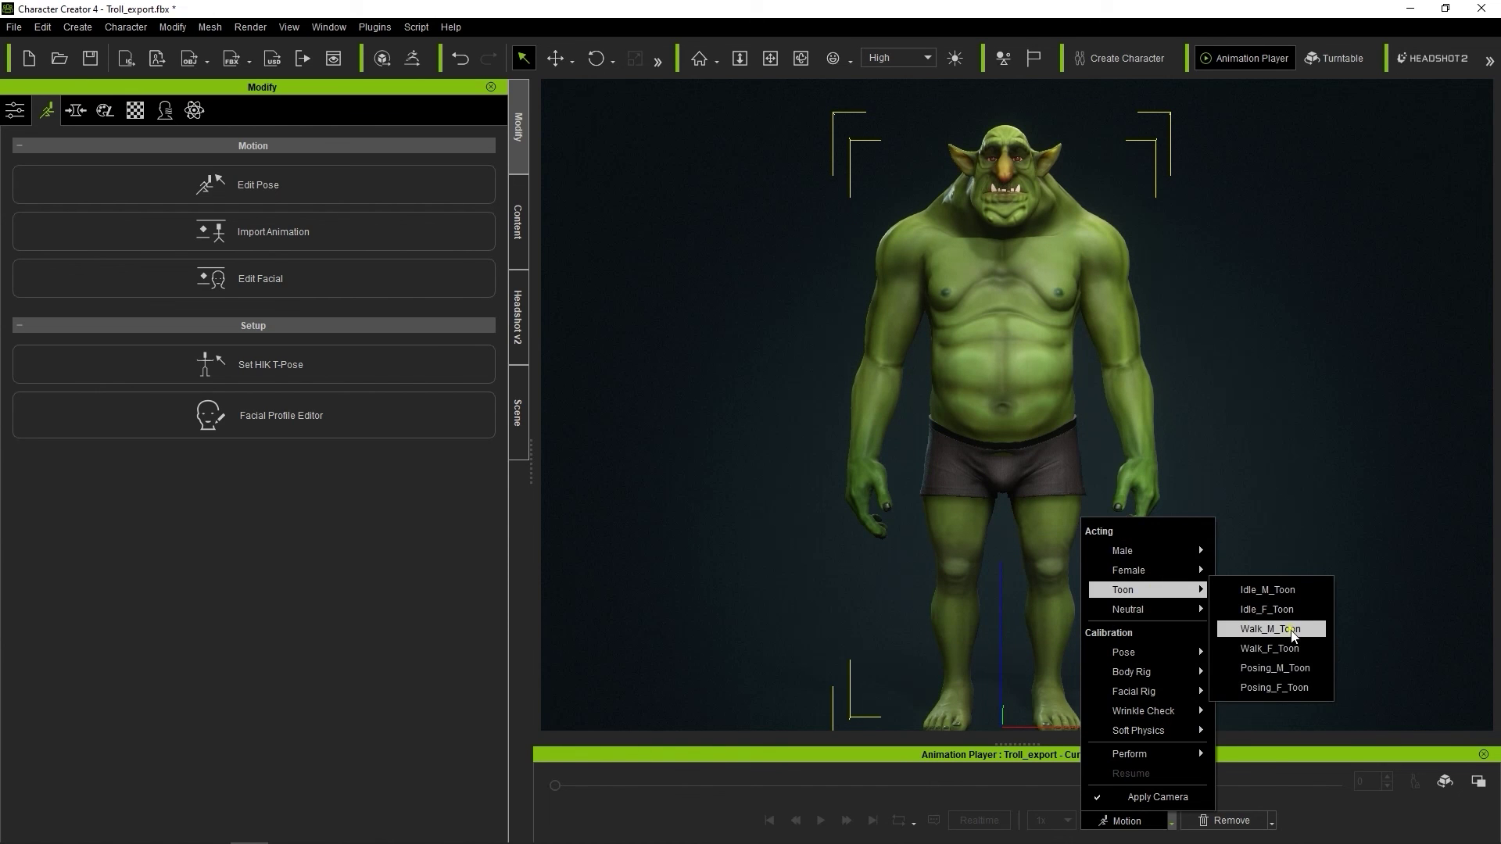
click(1273, 619)
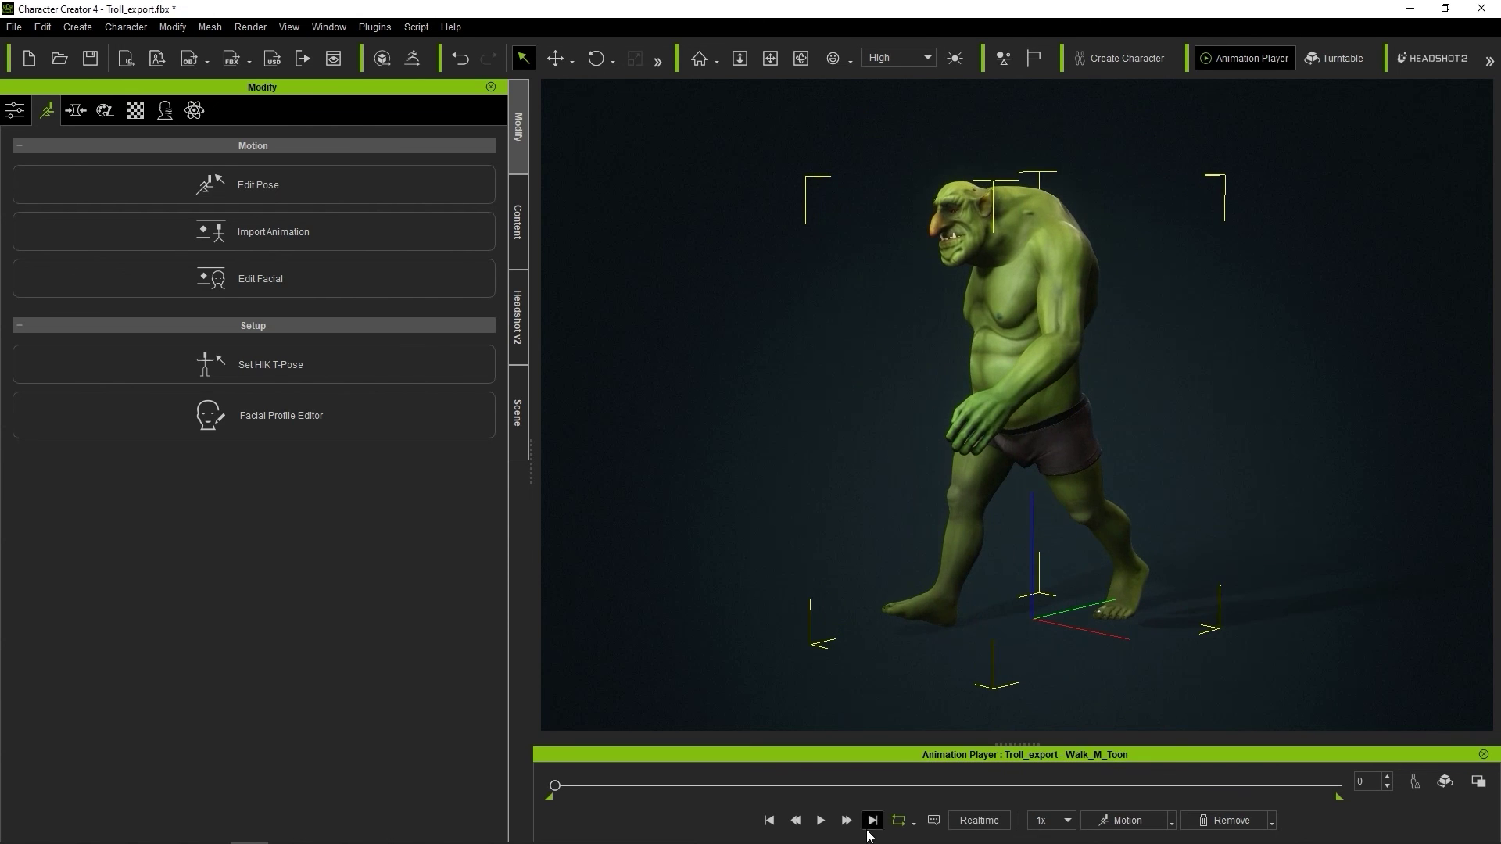
click(820, 820)
right_drag(849, 639, 1118, 623)
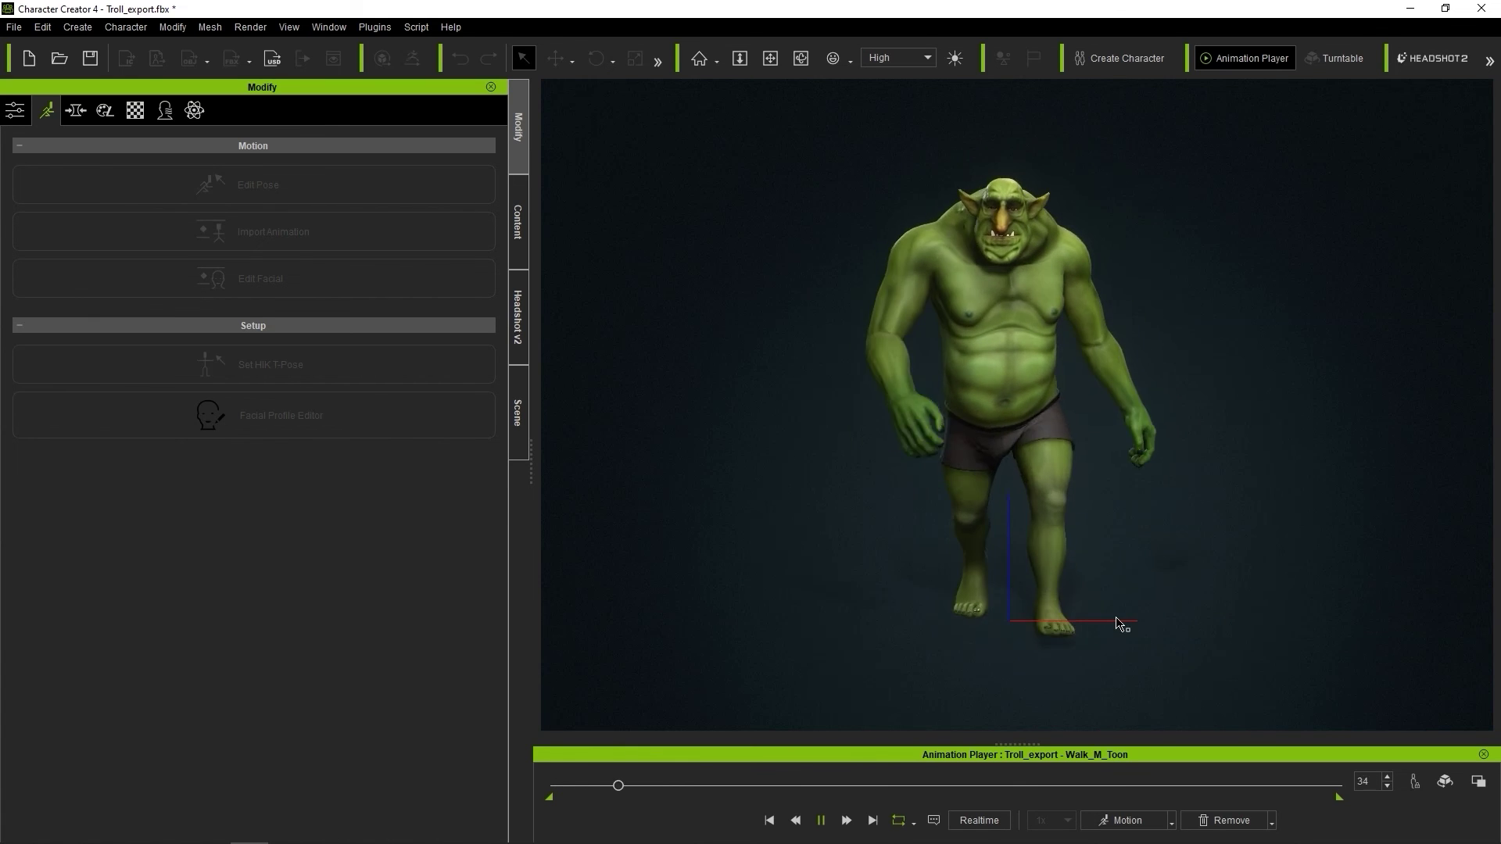